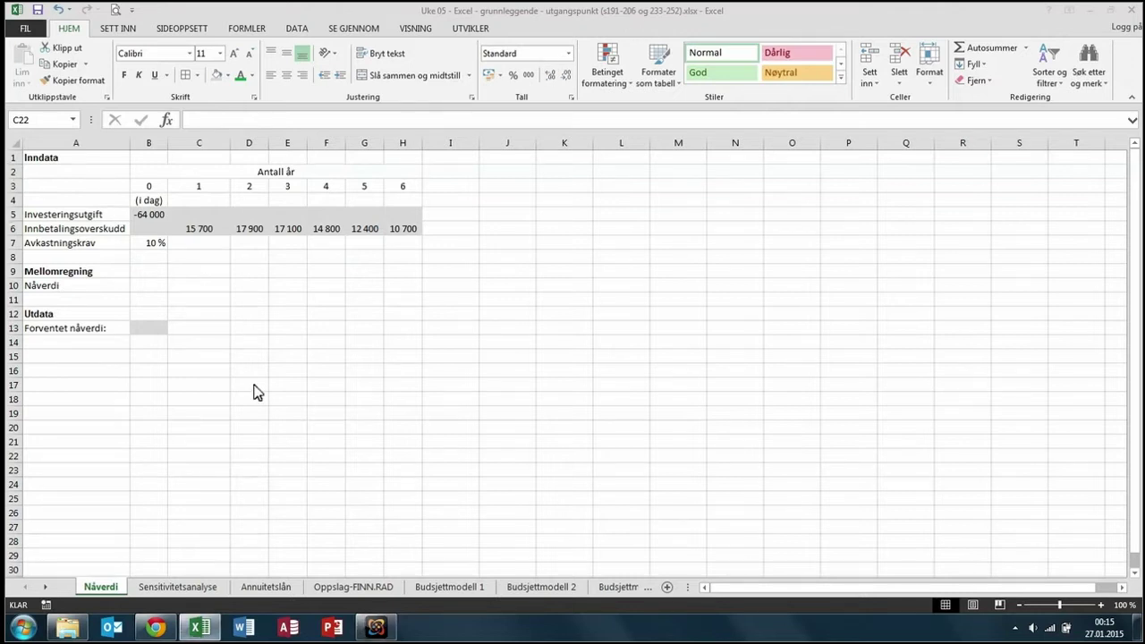
key("Up")
key("Up")
key("Up")
key("Up")
key("Up")
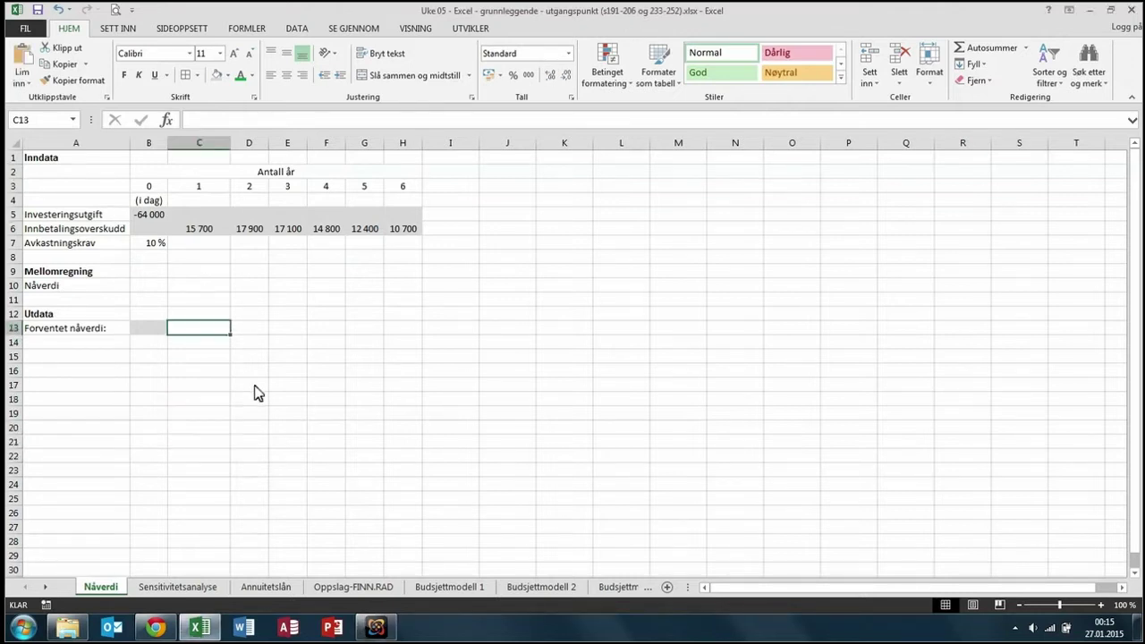
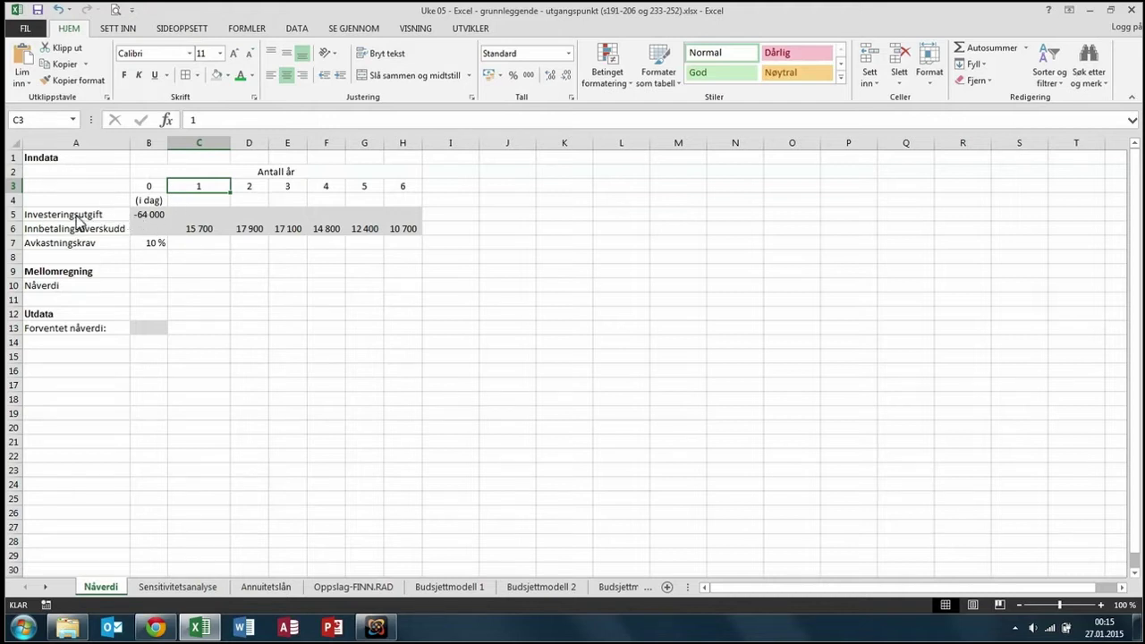
Apply the Overskrift 1 cell style to the merged Antall år header in B2.
left_click(146, 215)
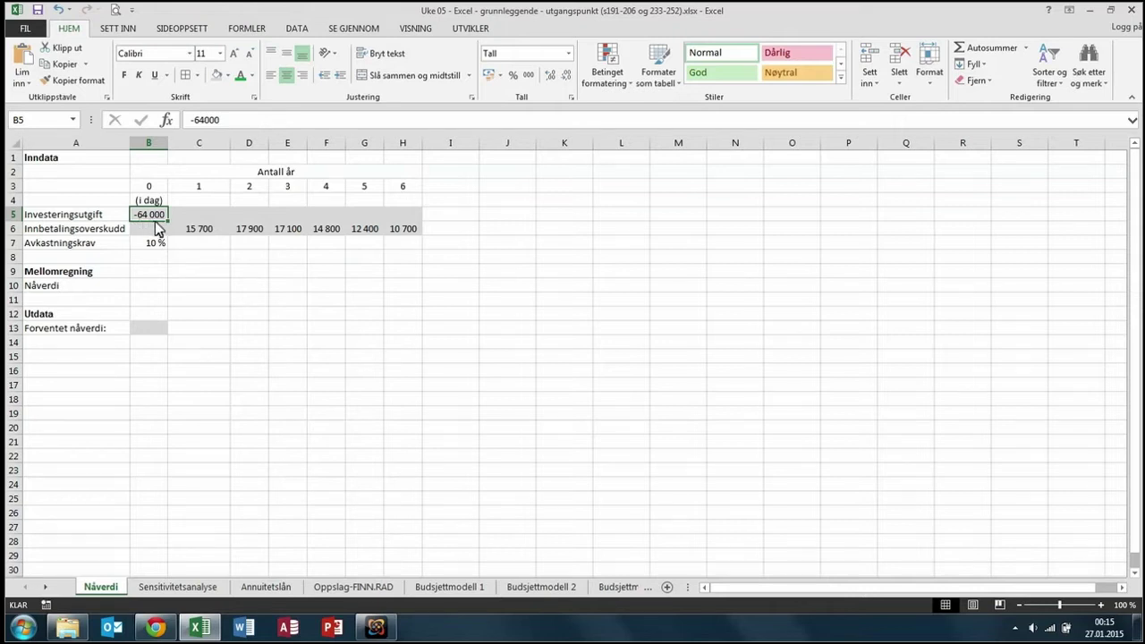
left_click(161, 172)
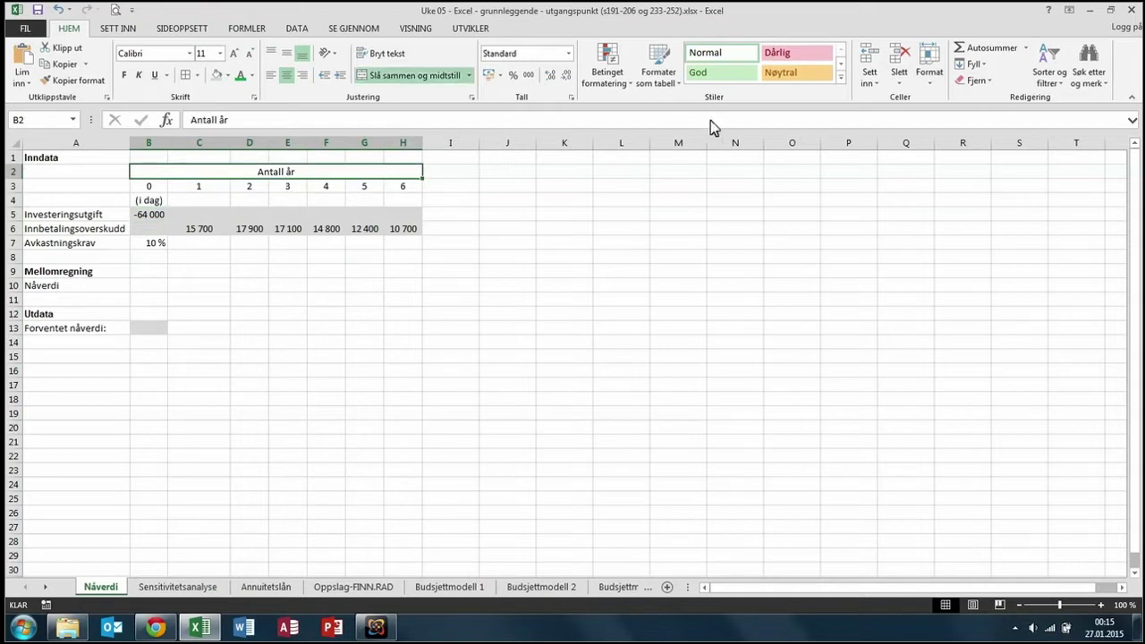
left_click(841, 78)
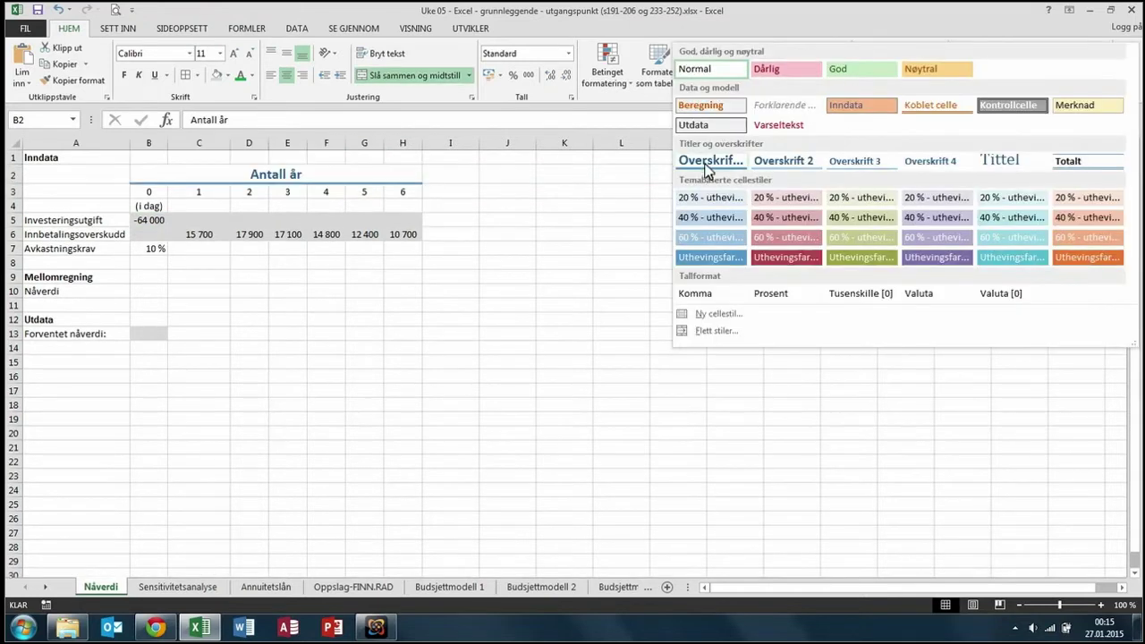
left_click(704, 166)
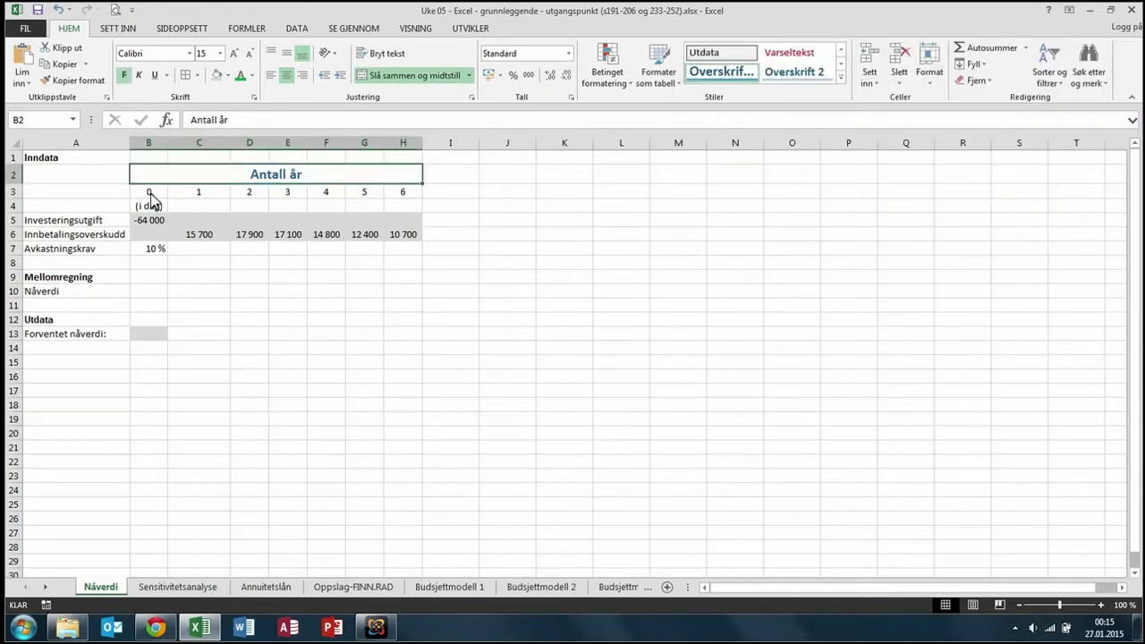
Apply the Overskrift 2 cell style to the year numbers 0–6 in B3:H3.
left_click_drag(148, 191, 403, 191)
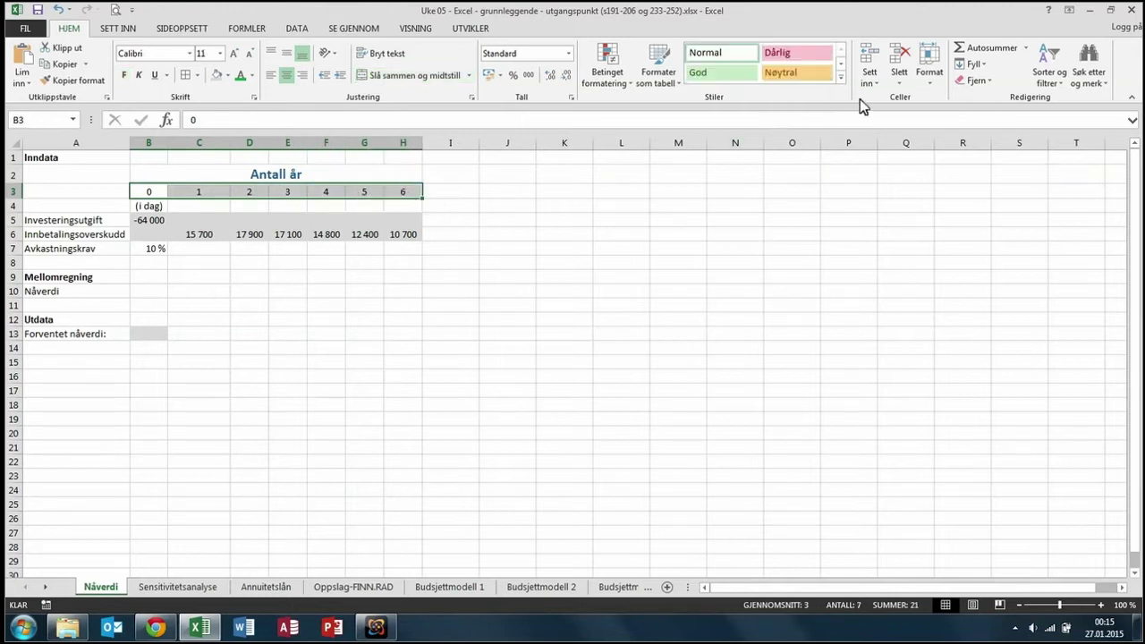
left_click(844, 81)
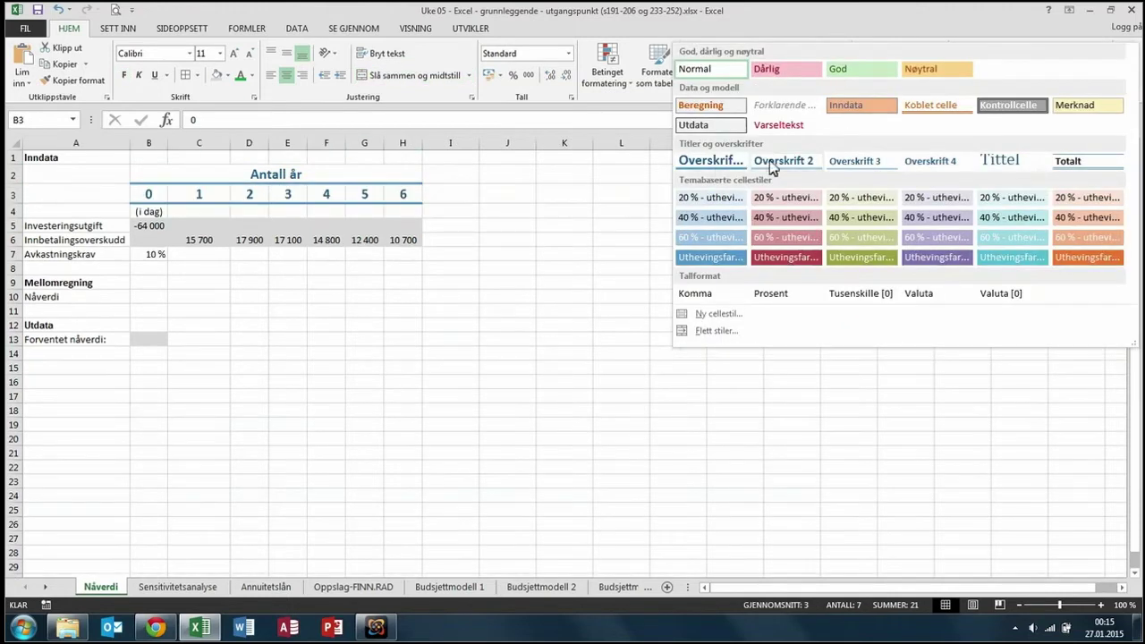
left_click(800, 170)
left_click(617, 265)
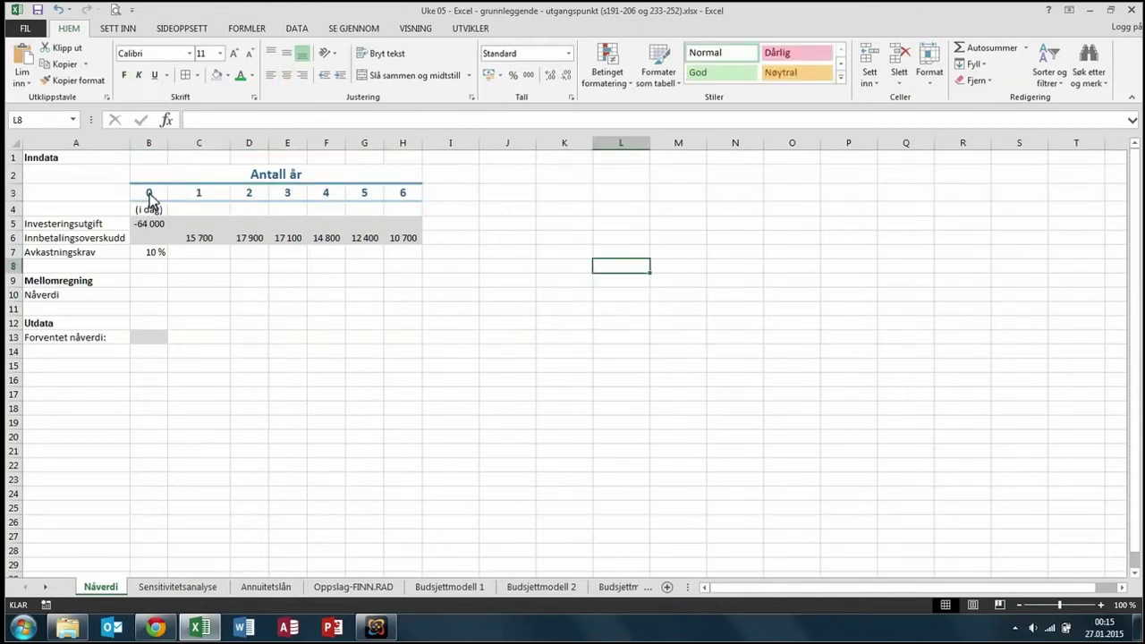
left_click(152, 229)
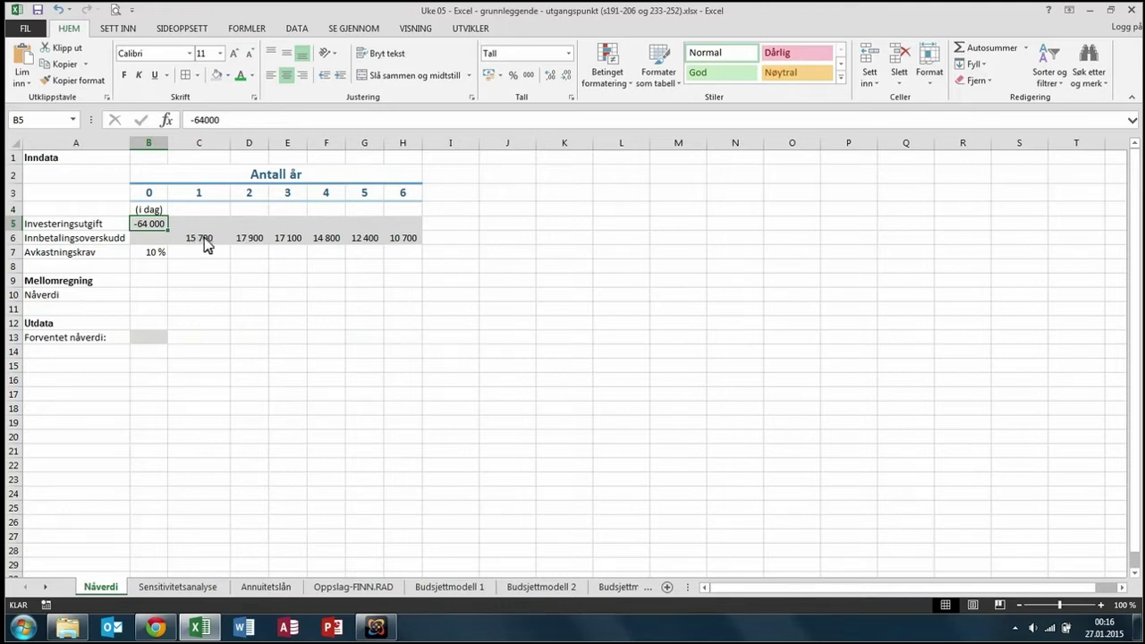
Review the yearly cash inflows (17900, 17100, 14800, 12400, 10700) and the 10% required return.
left_click(203, 240)
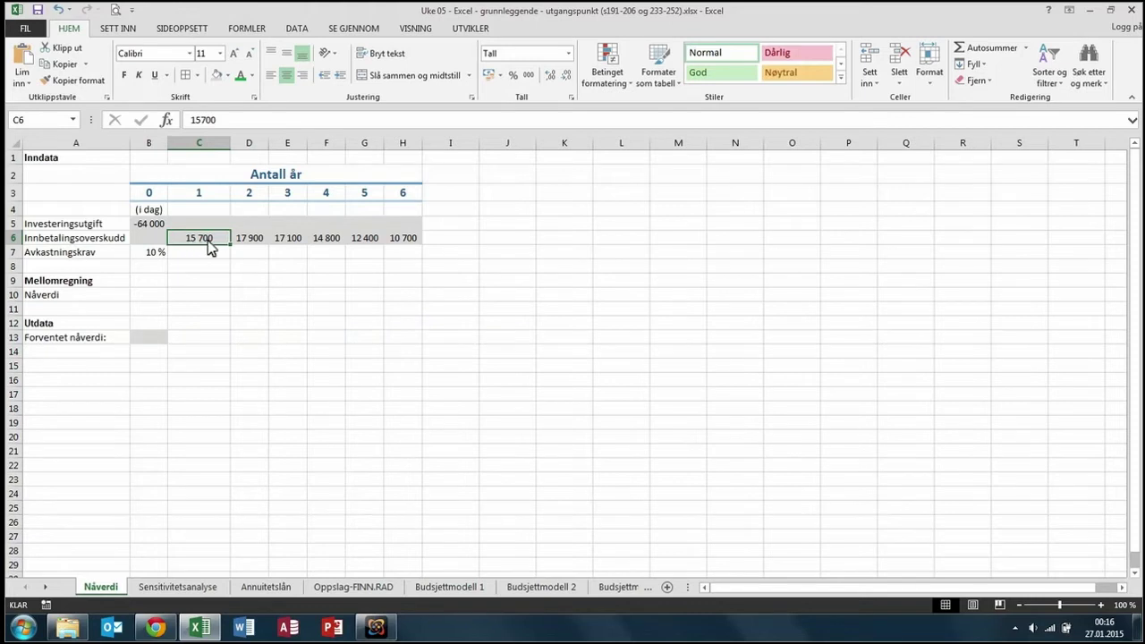
left_click(245, 247)
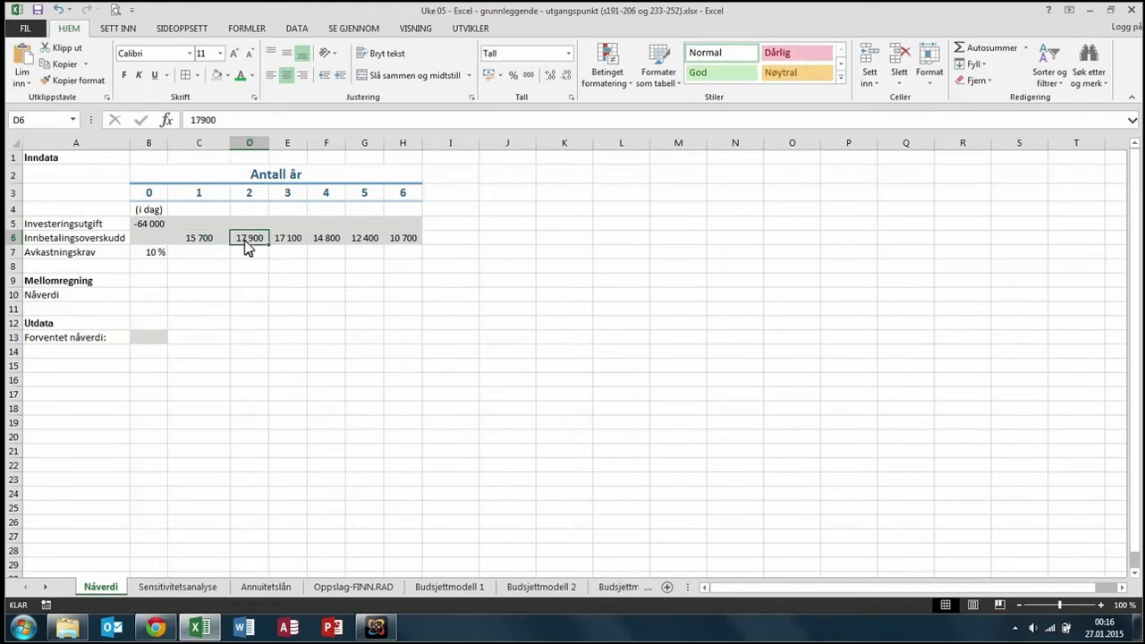
left_click(201, 249)
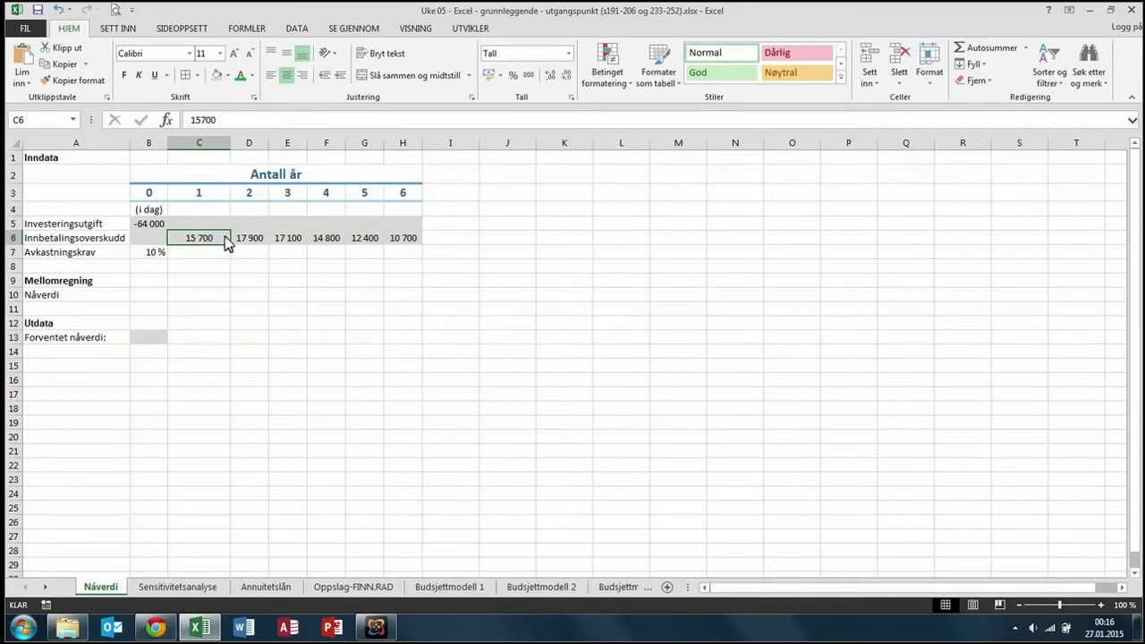
left_click(251, 245)
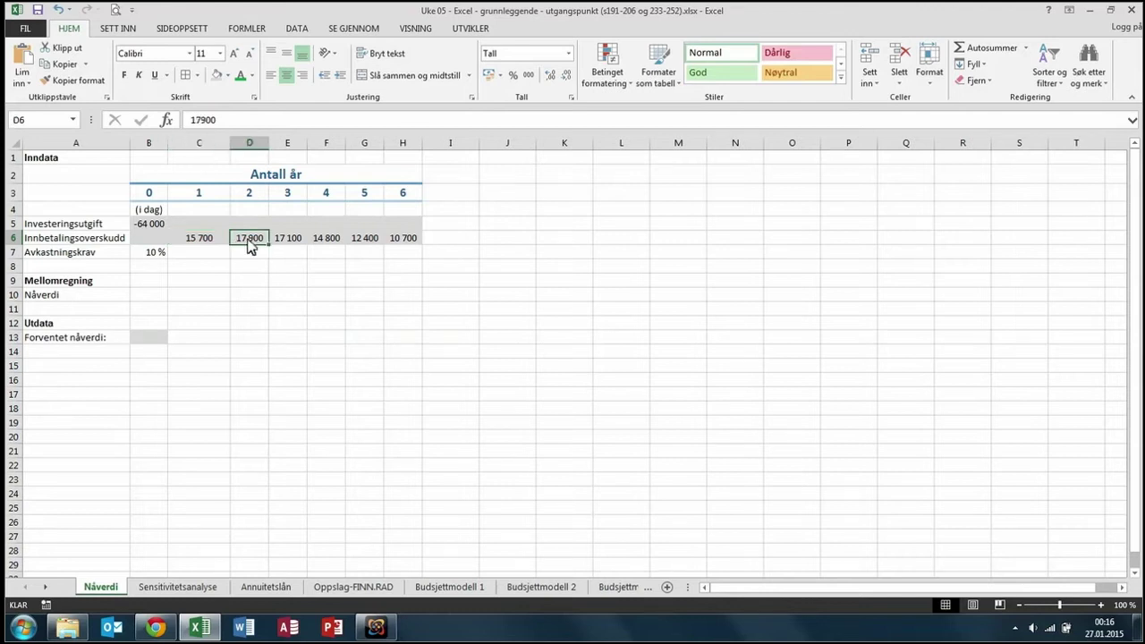
left_click(291, 247)
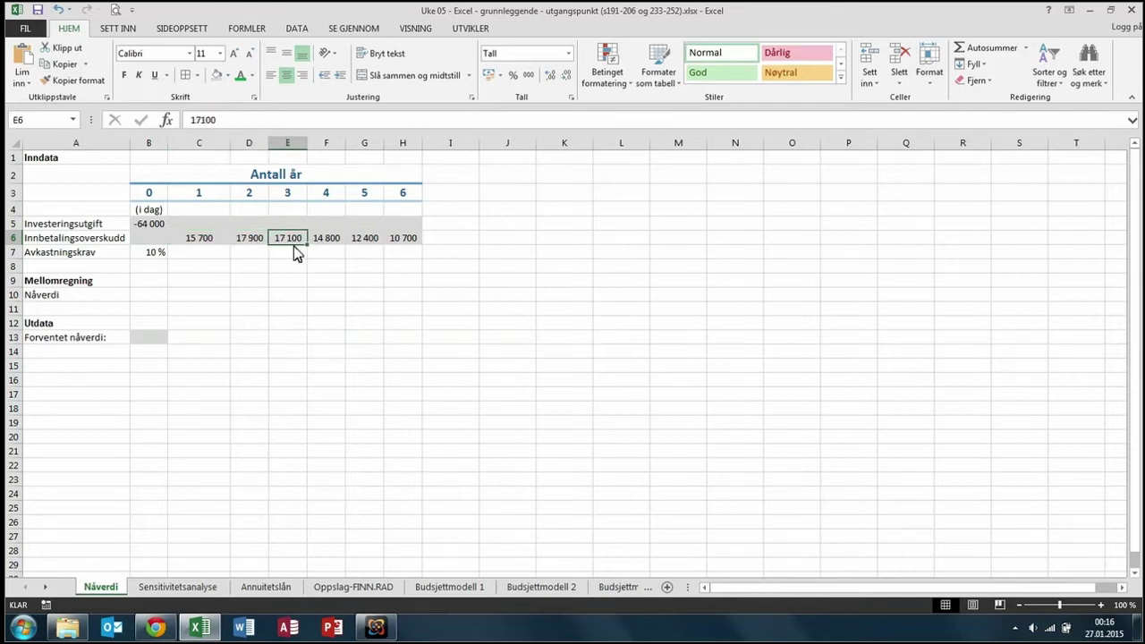
left_click(332, 248)
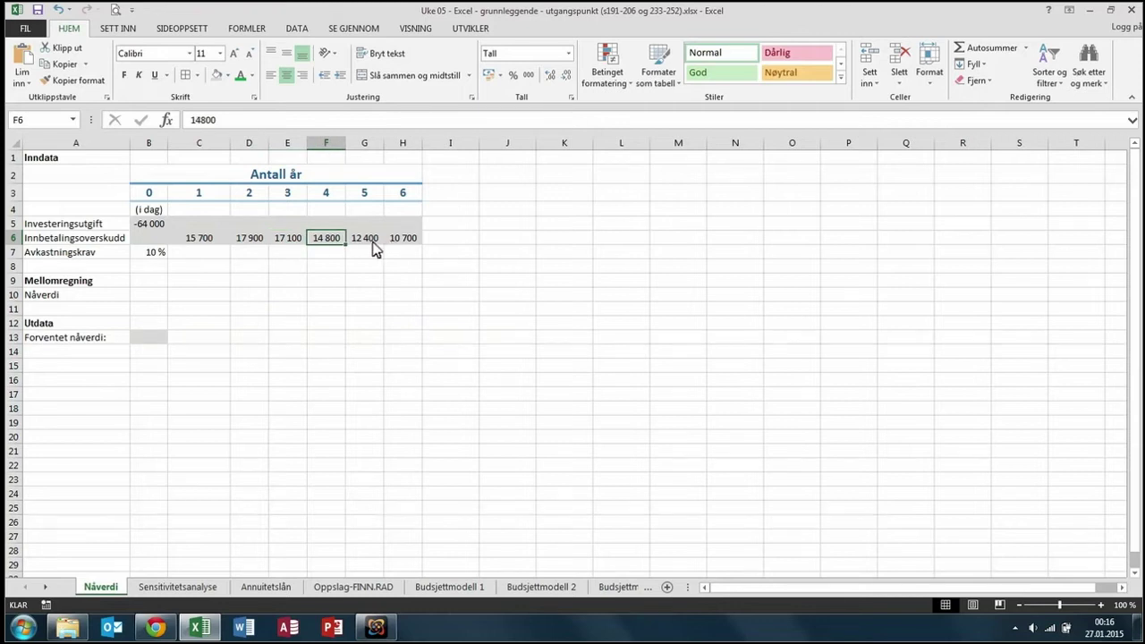
left_click(369, 248)
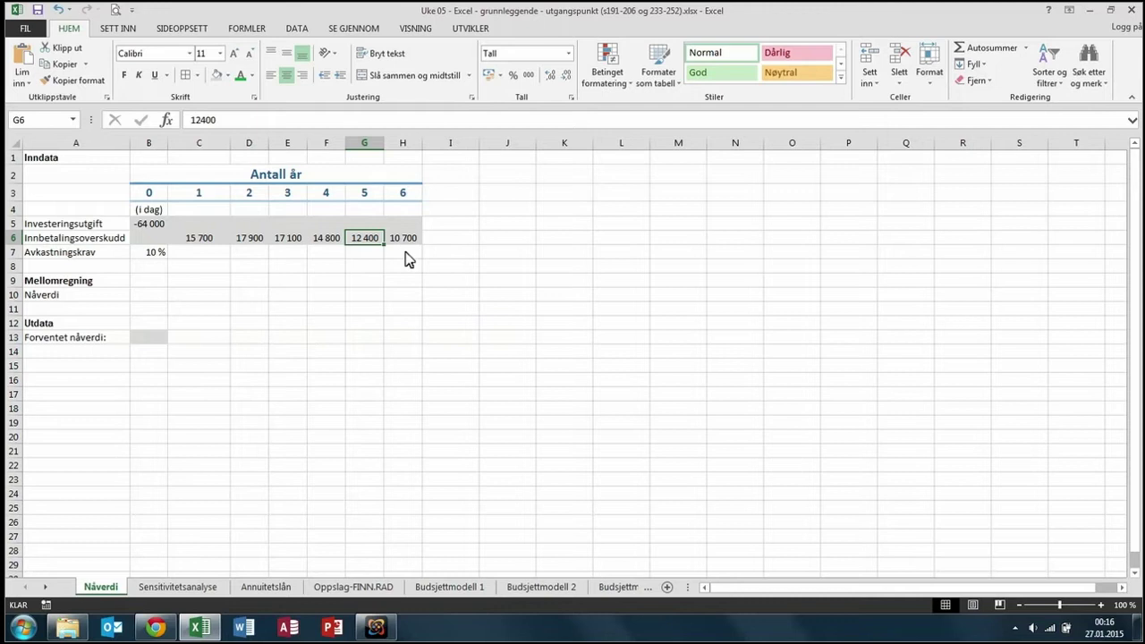
left_click(414, 247)
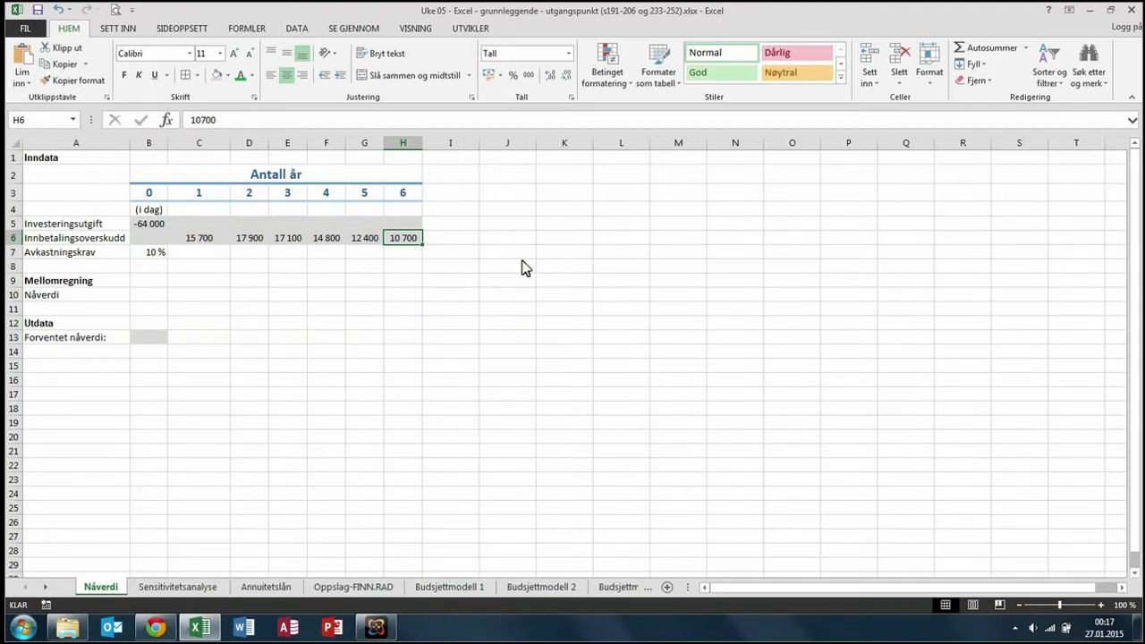
left_click(158, 254)
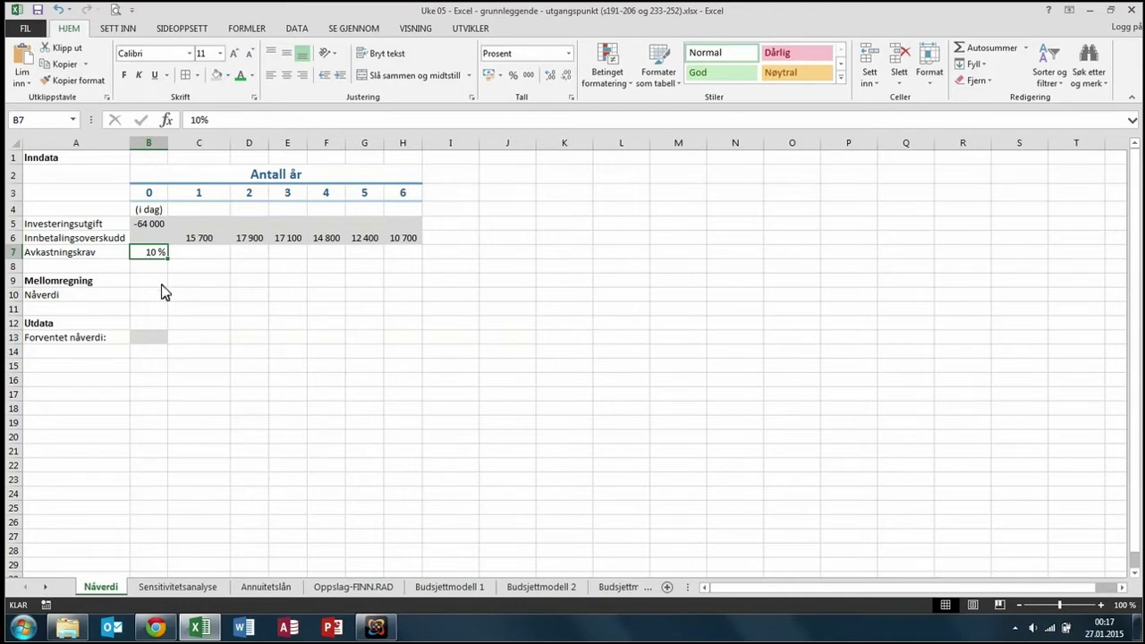
Recheck the investment outlay and year 1–2 cash flows, then switch to the compendium PDF in Chrome.
left_click(155, 229)
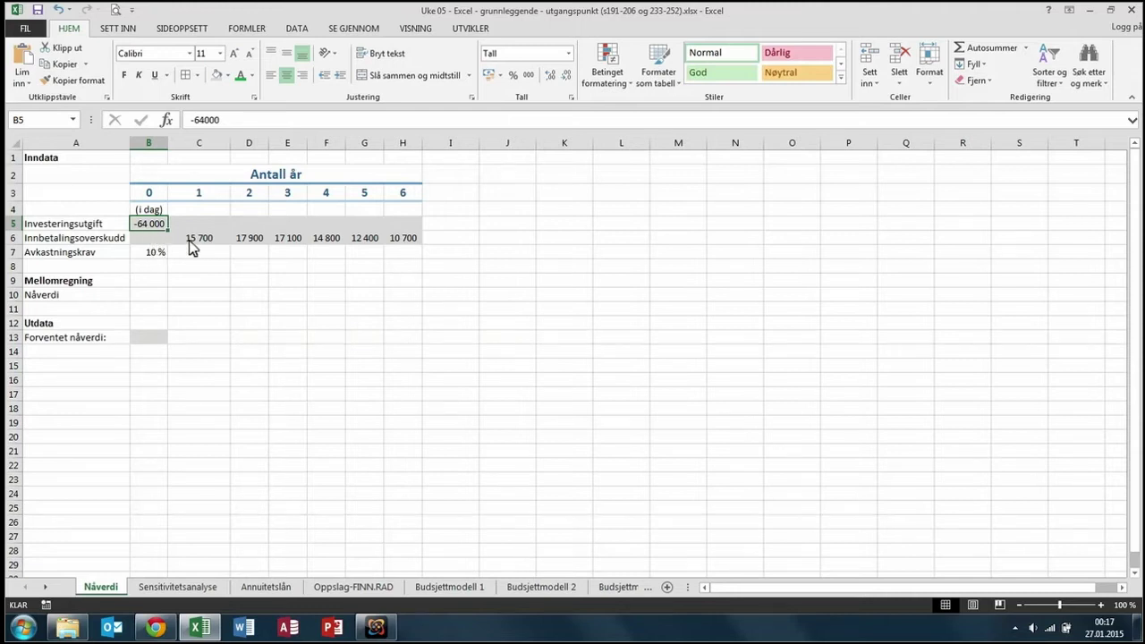
left_click(191, 242)
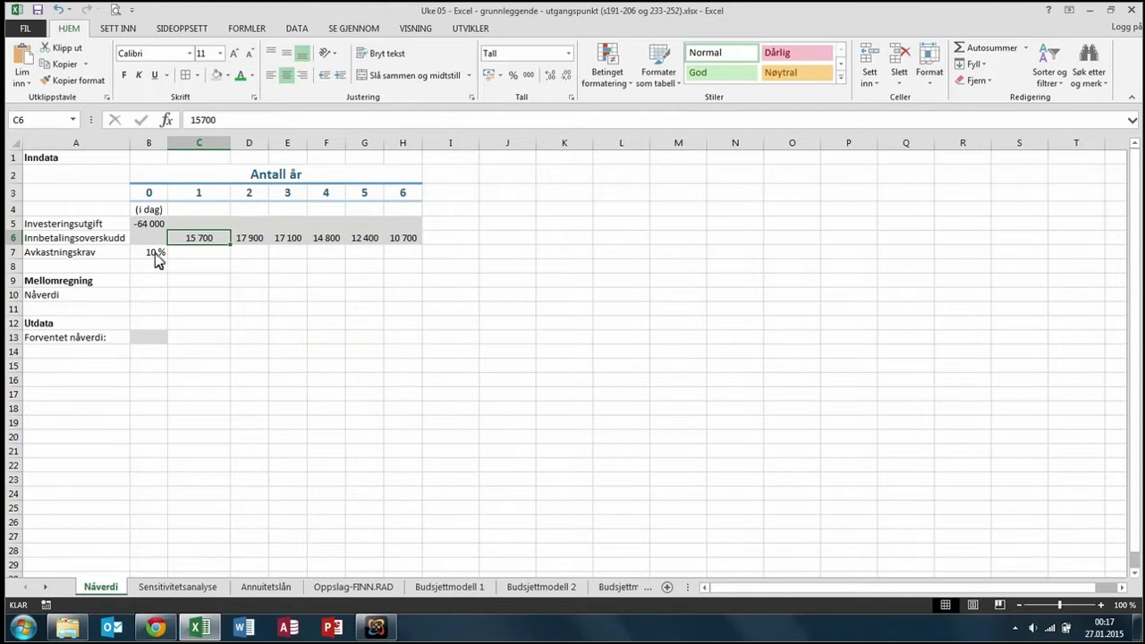
left_click(249, 247)
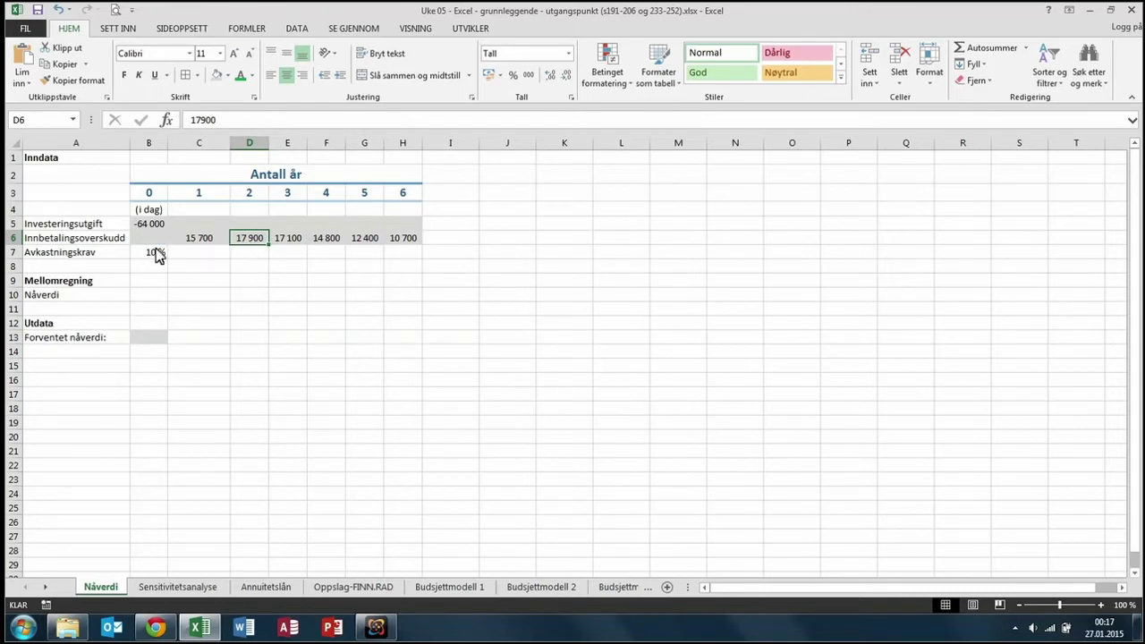
left_click(157, 628)
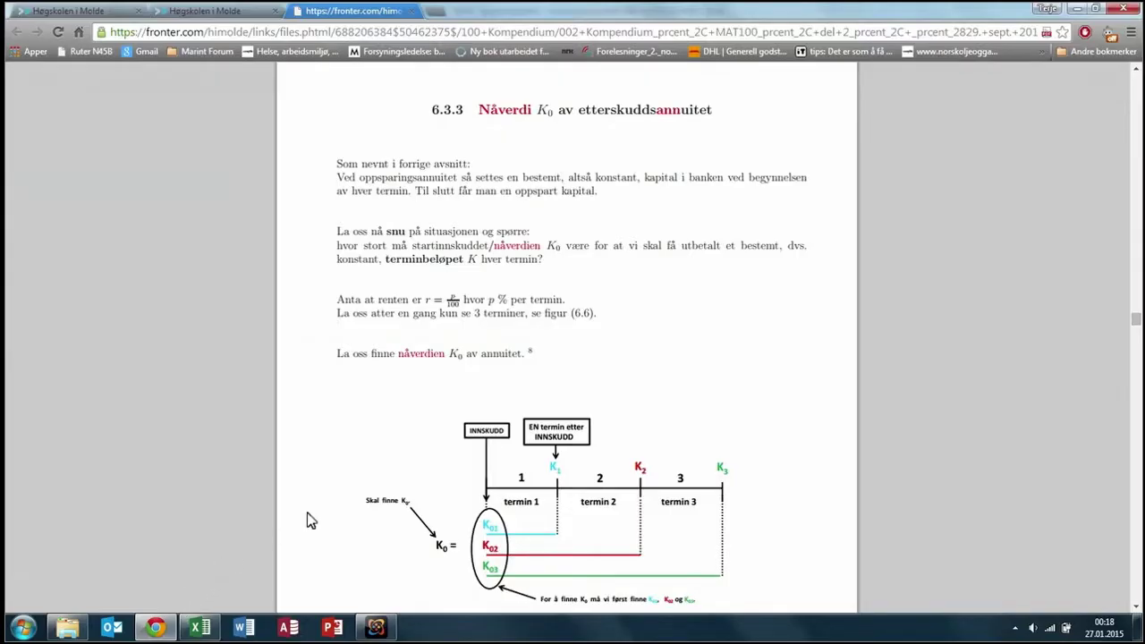
mouse_move(823, 559)
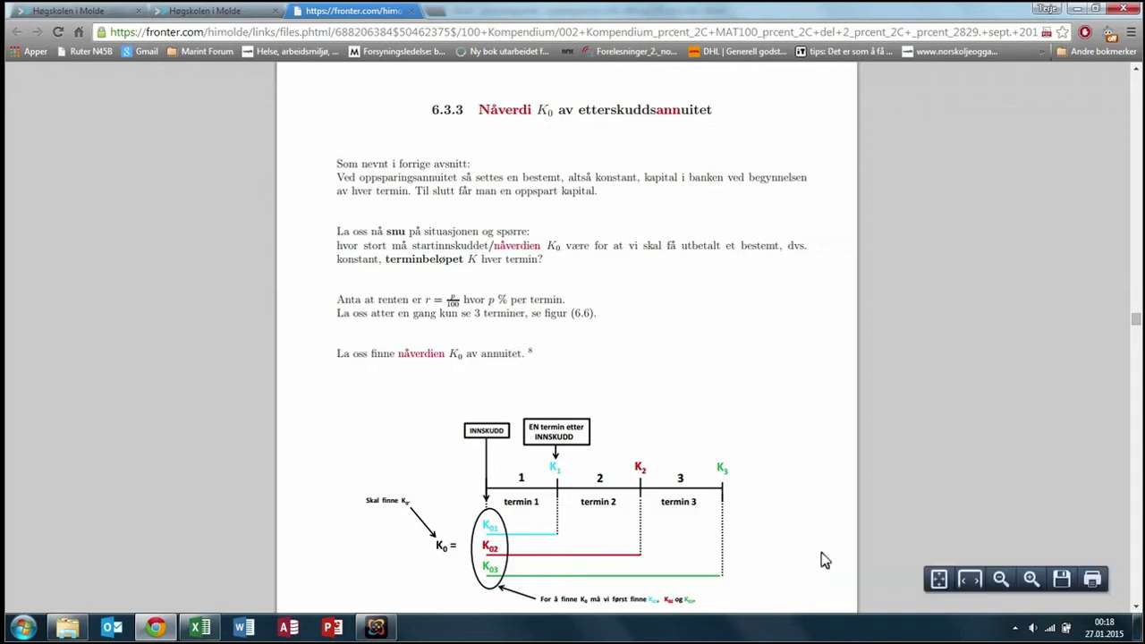
Zoom the compendium PDF in two steps and scroll to Figur 6.6 on page 273.
left_click(1029, 579)
left_click(1030, 579)
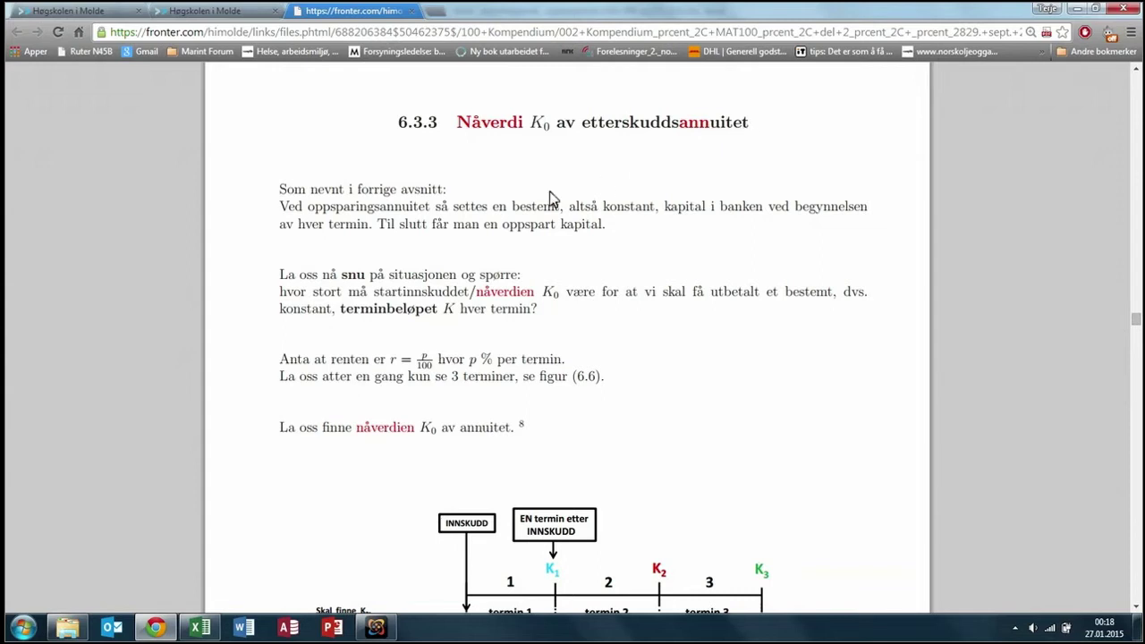
scroll(550, 199, "down", 2)
scroll(590, 181, "down", 2)
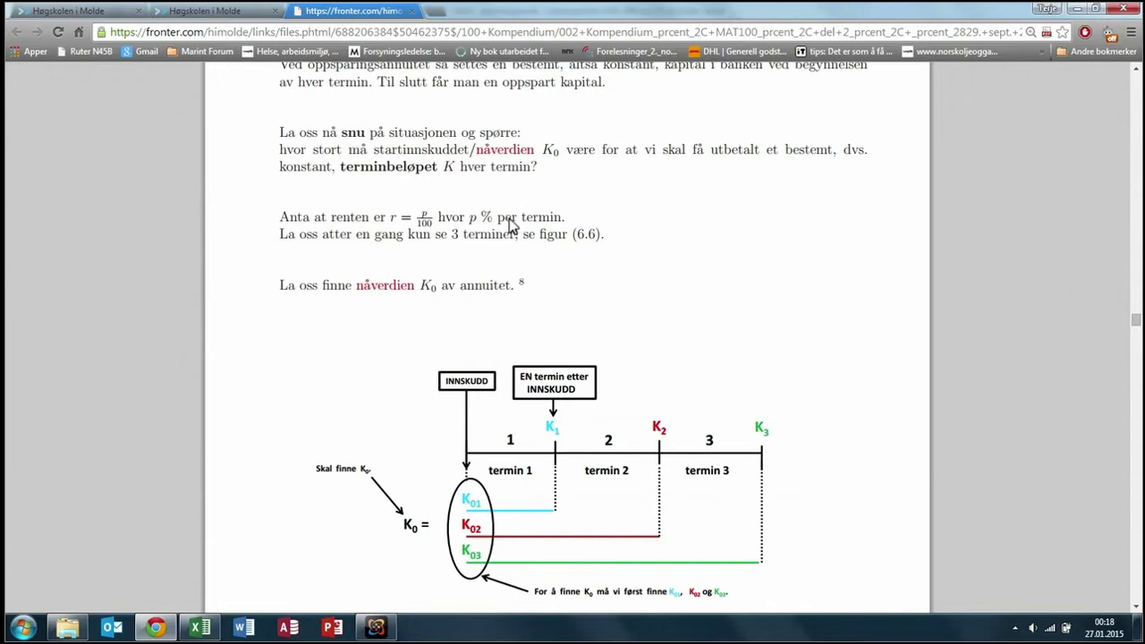
scroll(511, 219, "down", 5)
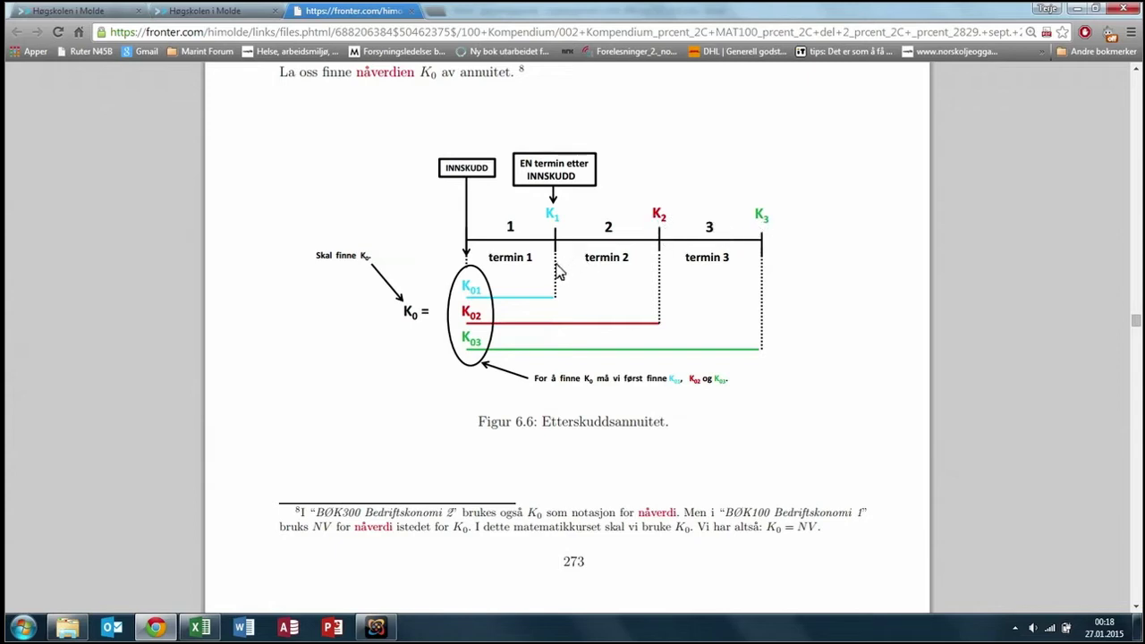
scroll(548, 293, "up", 4)
scroll(547, 294, "up", 4)
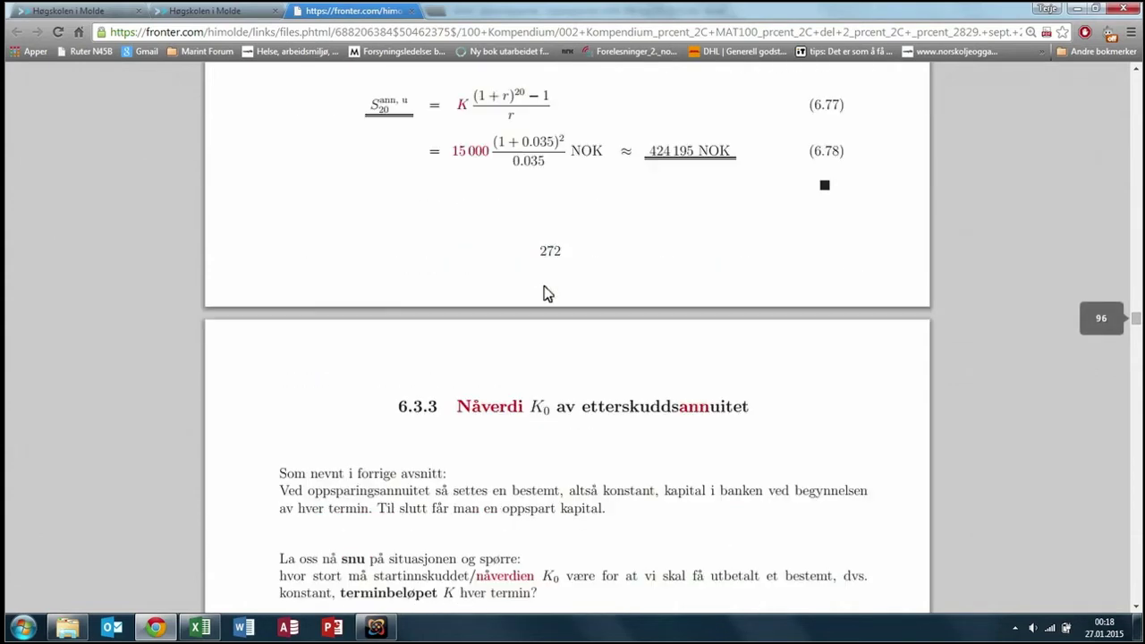
scroll(493, 407, "down", 2)
scroll(493, 402, "down", 5)
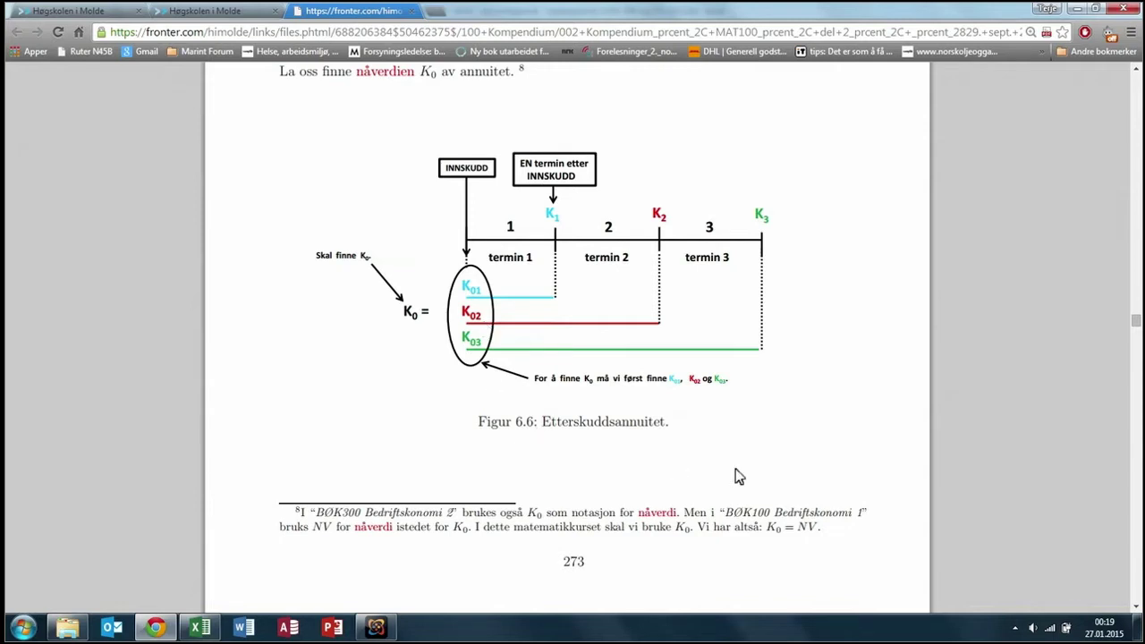
Highlight the K01 fraction and K1 numerator in formula 6.79.
scroll(715, 457, "down", 7)
scroll(706, 452, "up", 1)
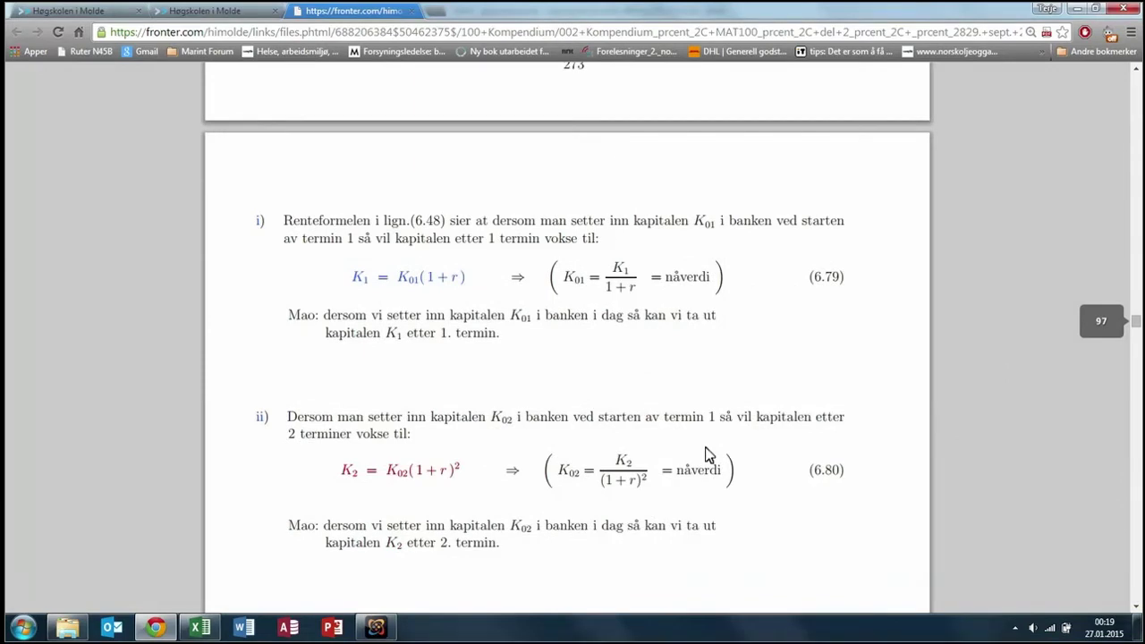
scroll(472, 339, "down", 1)
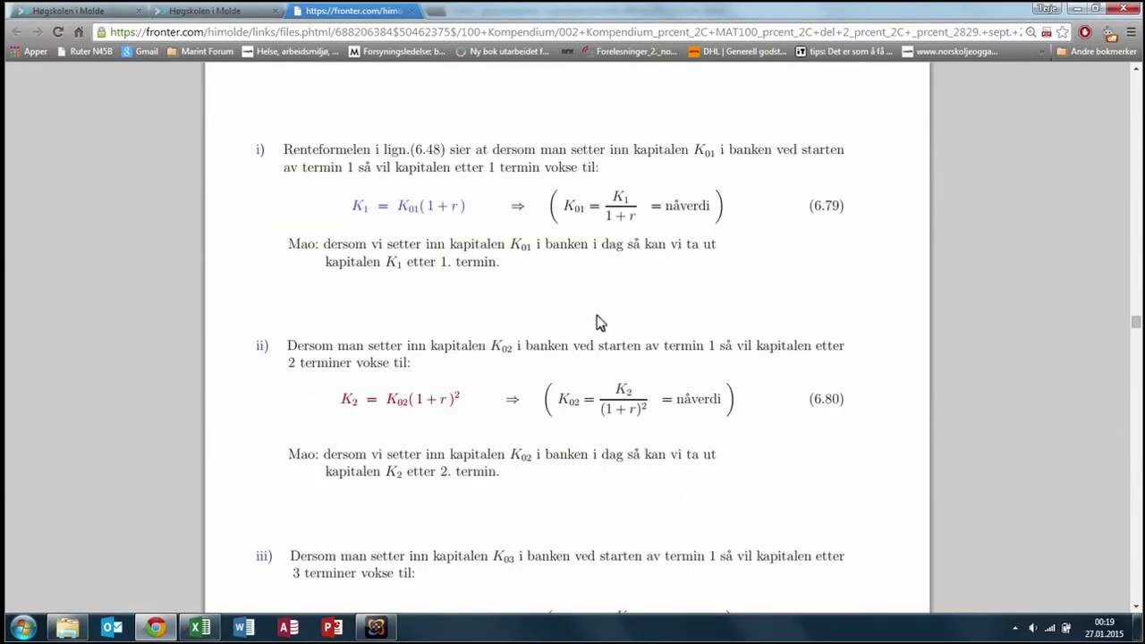
left_click_drag(566, 208, 665, 218)
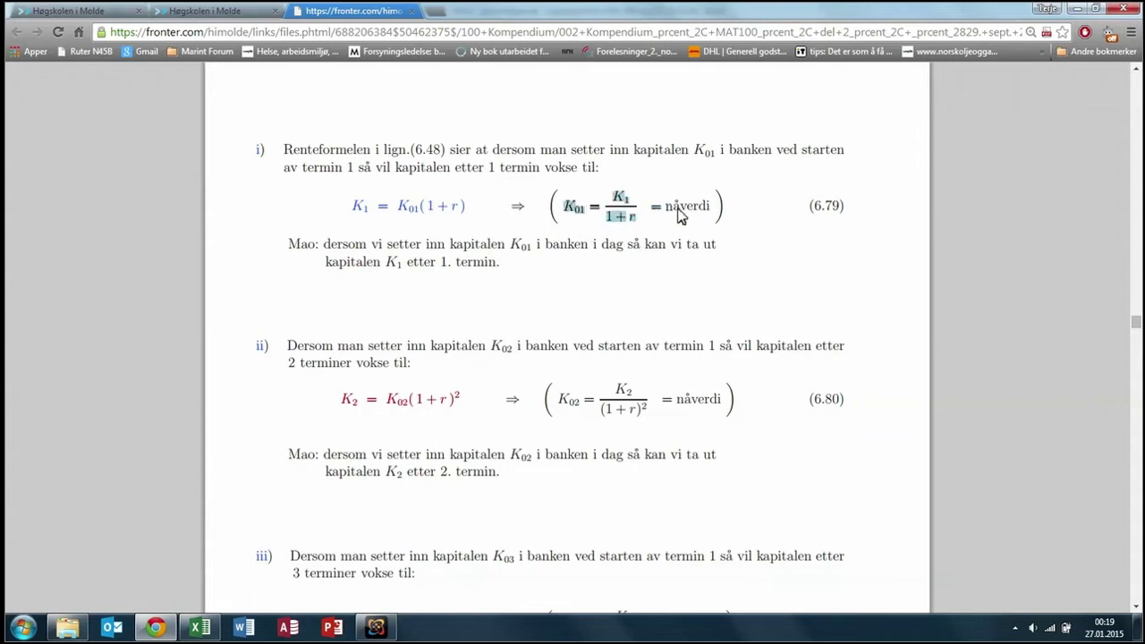
left_click_drag(664, 217, 580, 215)
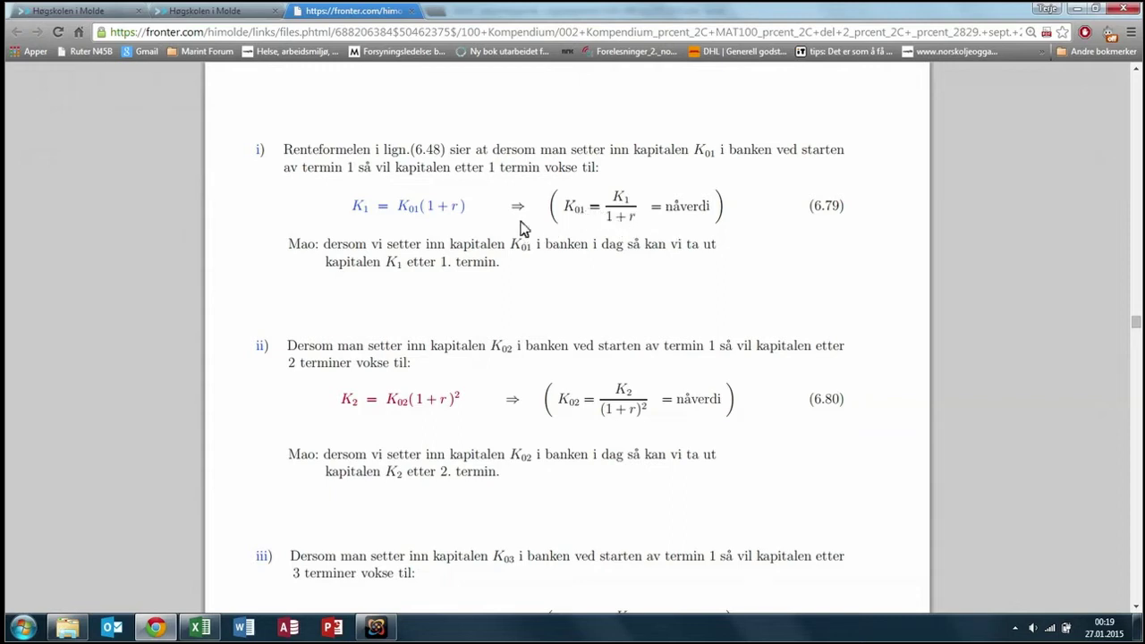
mouse_move(631, 204)
left_mouse_down()
mouse_move(618, 201)
mouse_move(636, 225)
left_mouse_up()
left_click(637, 396)
Highlight the K2 numerator in formula 6.80, then return to the Excel workbook.
mouse_move(636, 392)
left_mouse_down()
mouse_move(623, 395)
mouse_move(637, 400)
left_mouse_up()
scroll(657, 419, "down", 3)
scroll(657, 416, "up", 4)
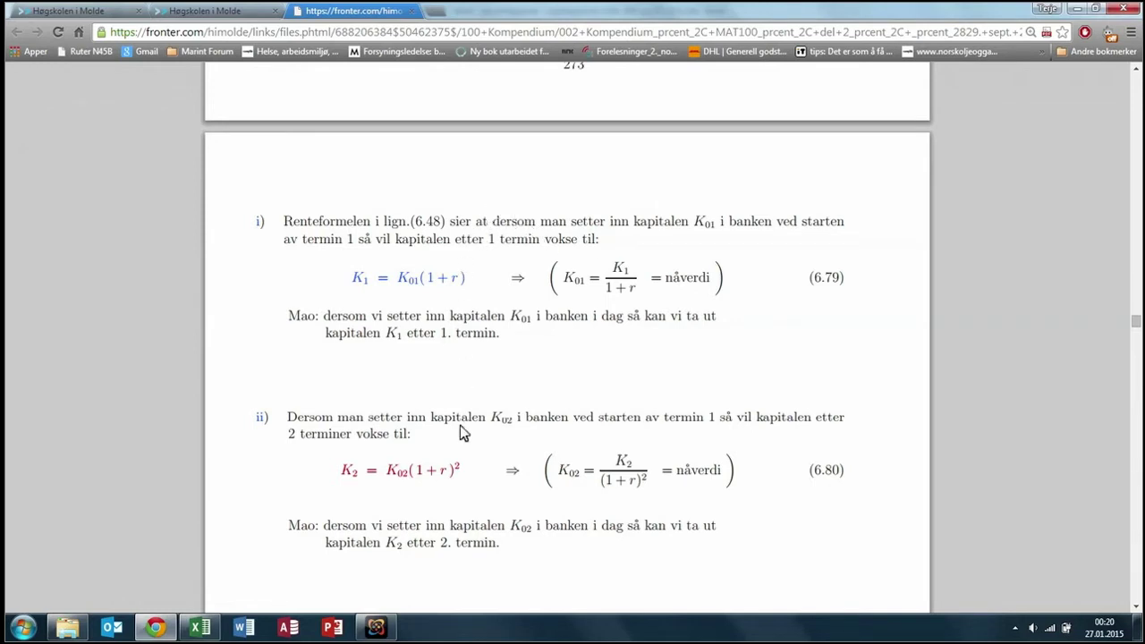
left_click(198, 626)
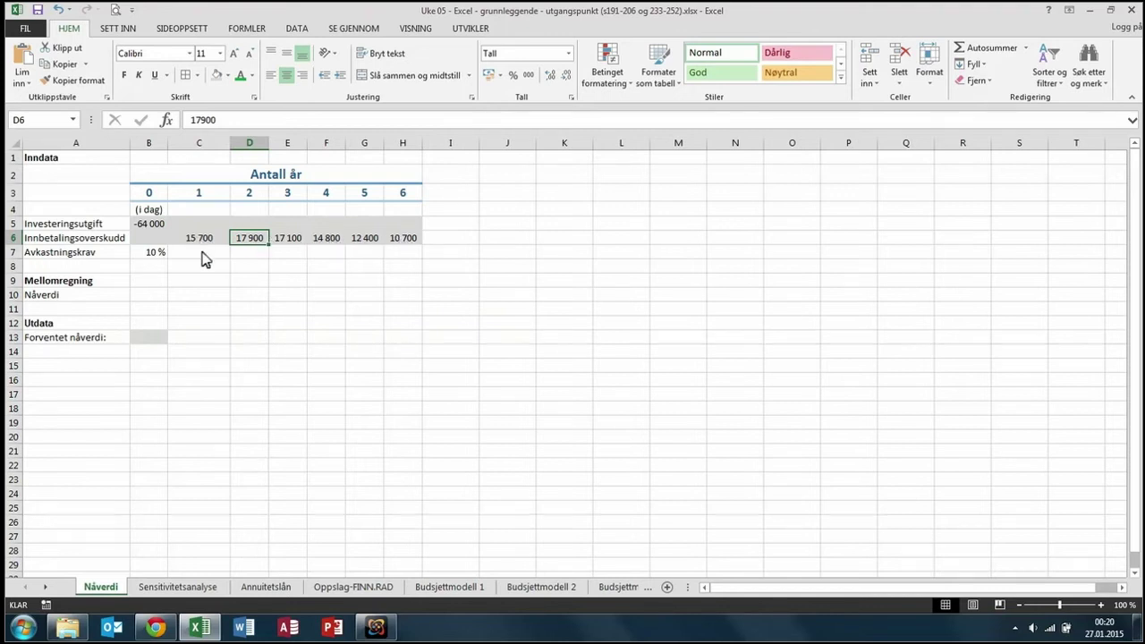
left_click(37, 284)
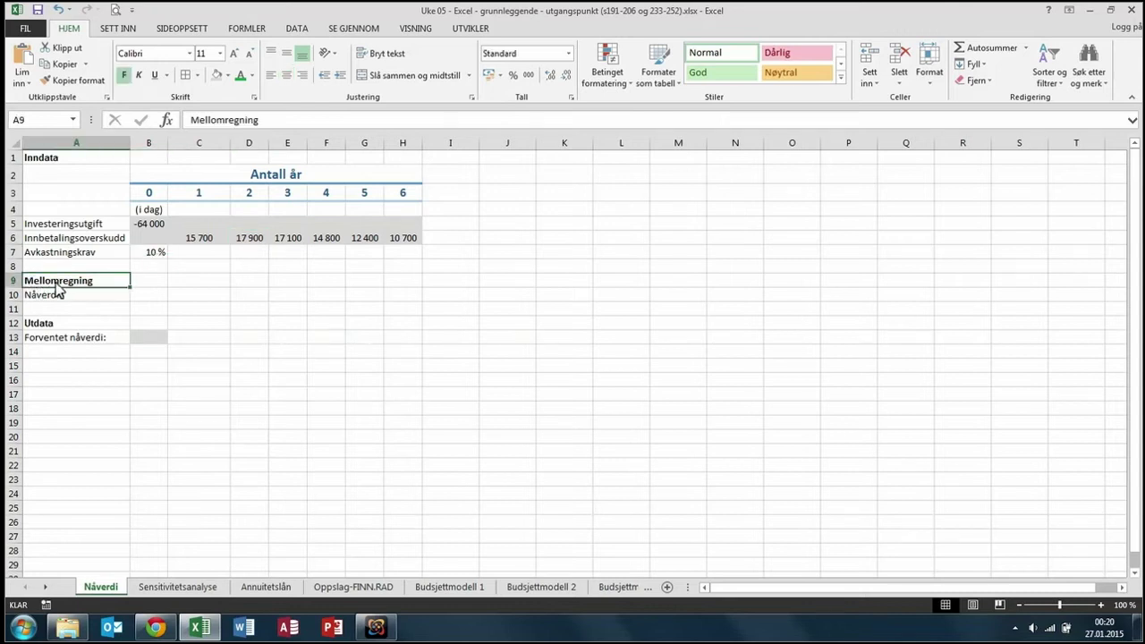
left_click(36, 161)
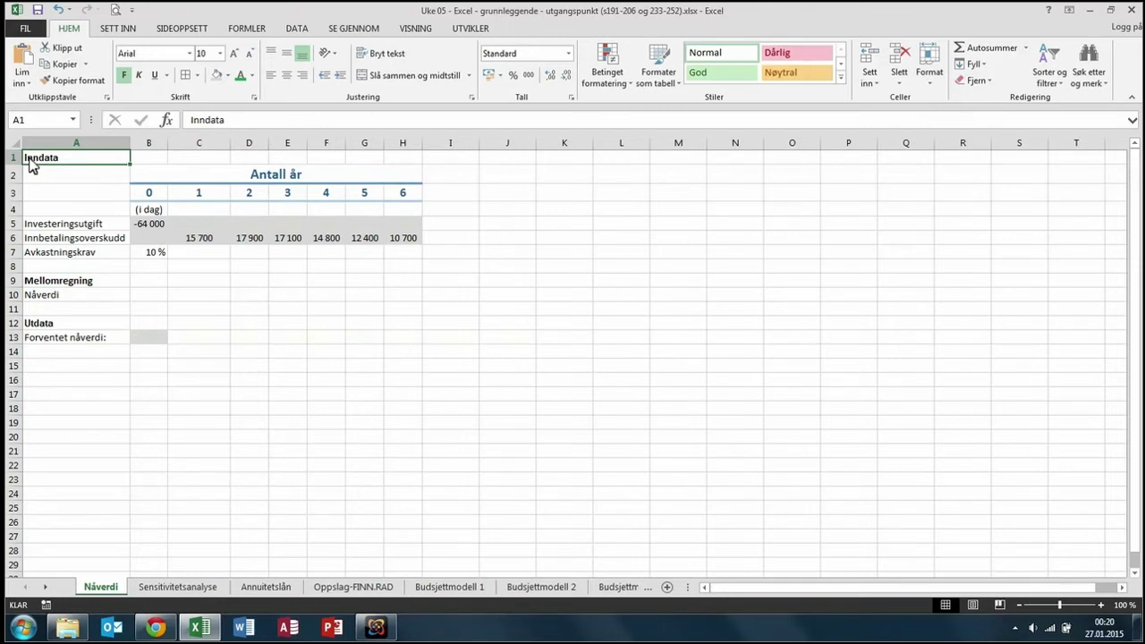
left_click(52, 282)
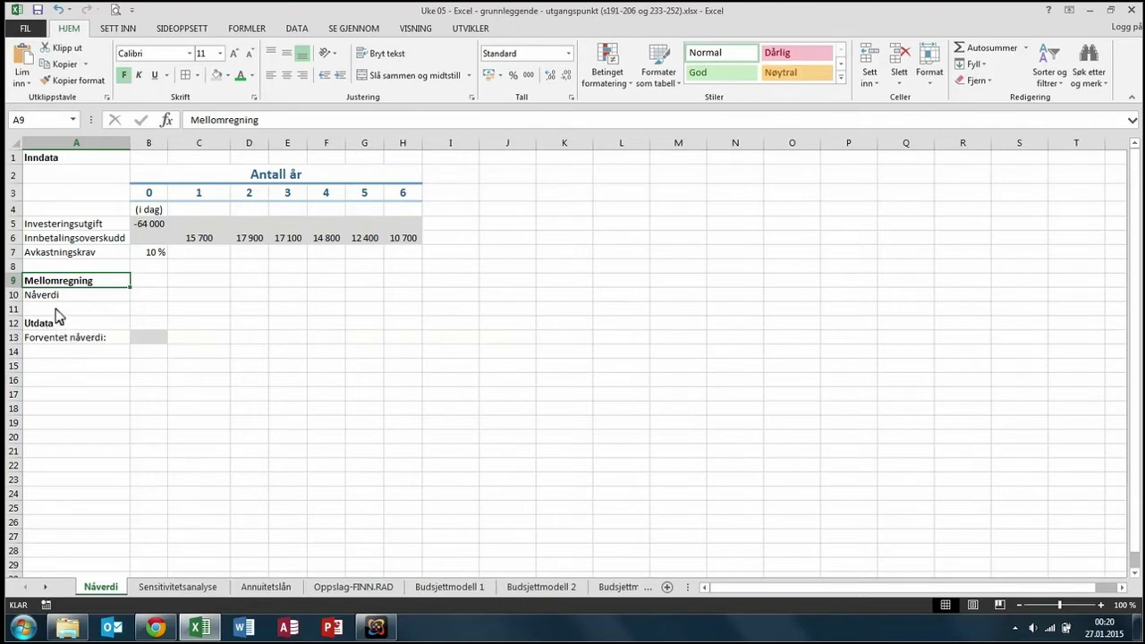
left_click(55, 297)
key("Right")
key("Right")
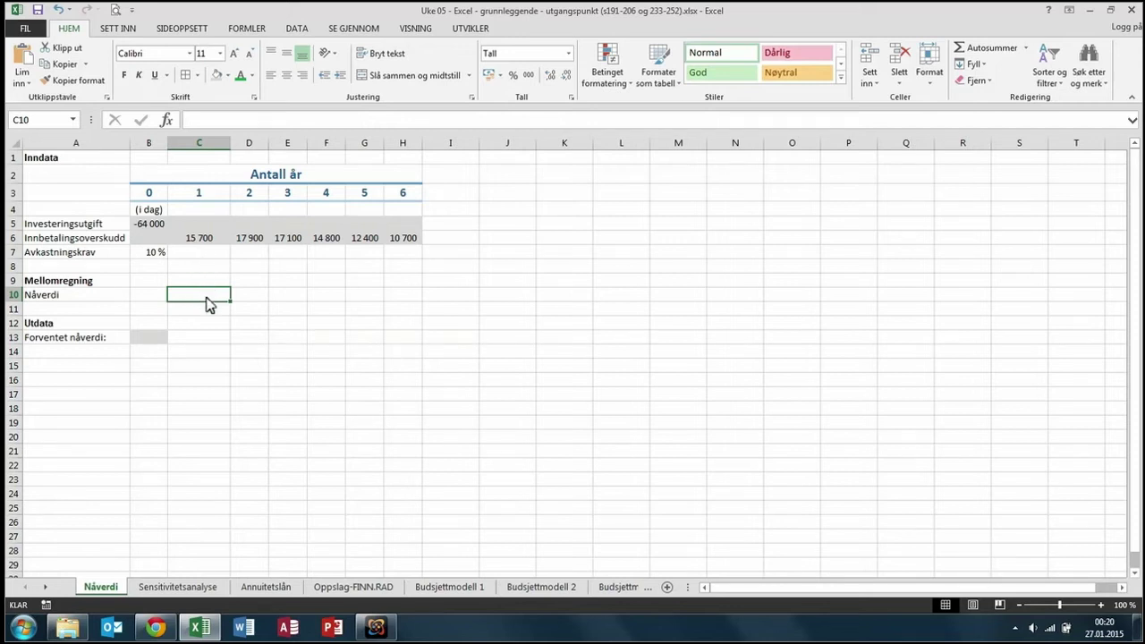
Enter =C6/(1+B7) in Nåverdi cell C10, giving 14273, then reopen it for editing.
type("=")
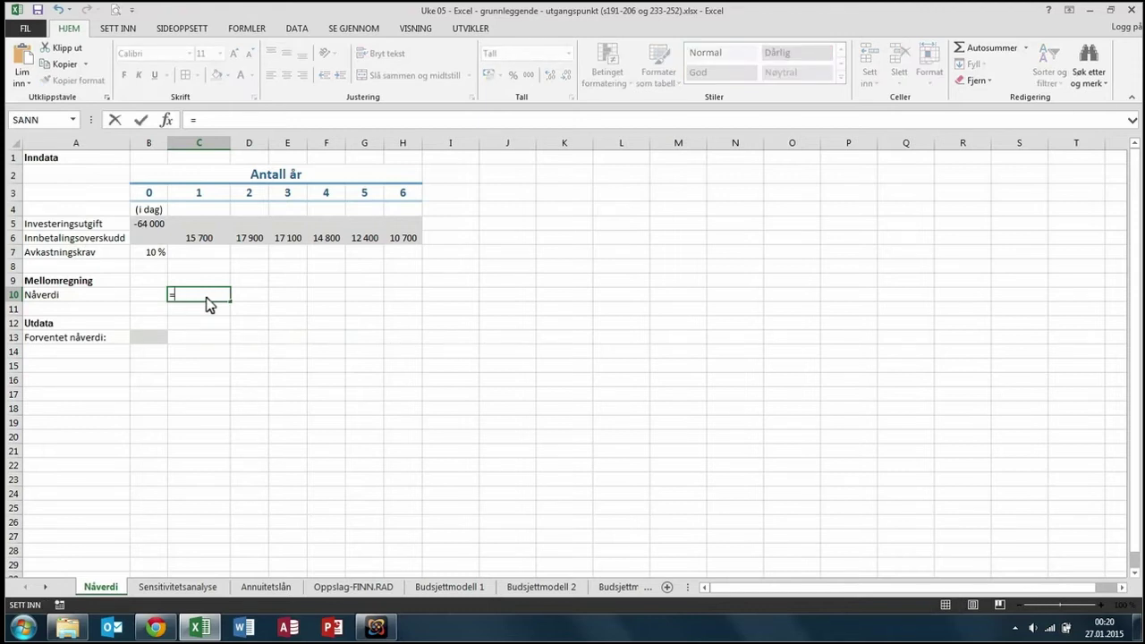
left_click(204, 245)
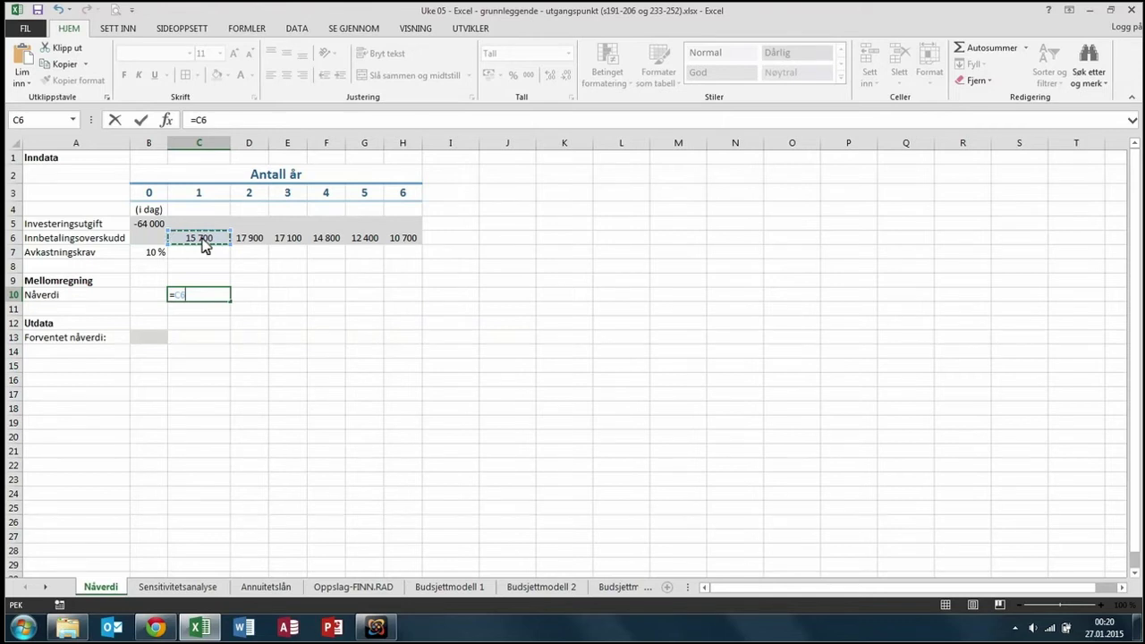
type("/(1+")
left_click(146, 258)
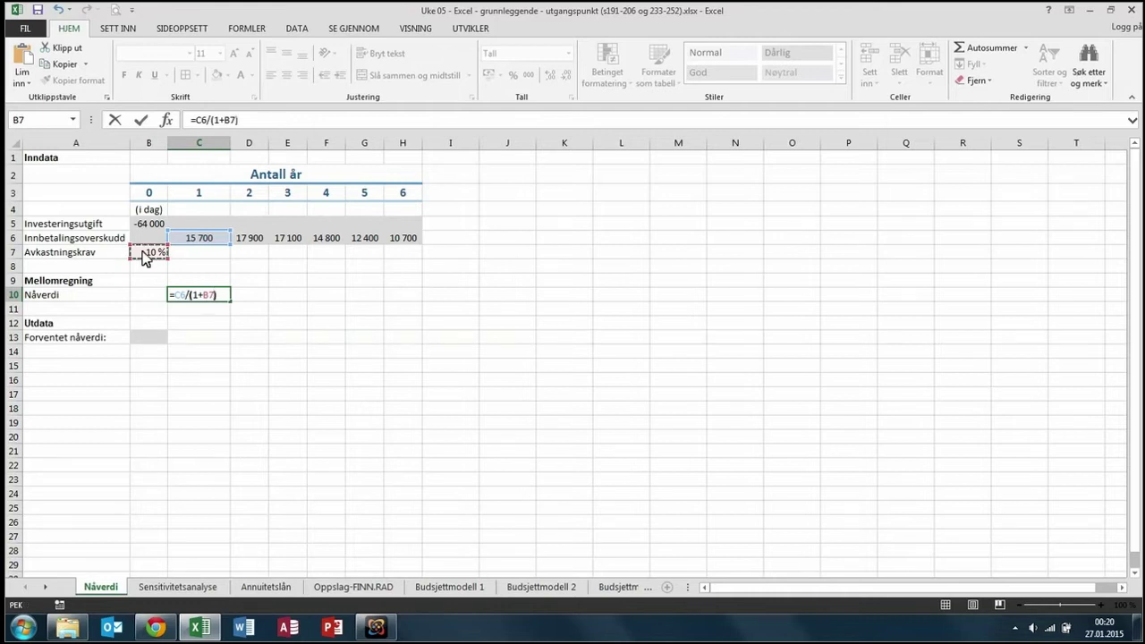
left_click(249, 128)
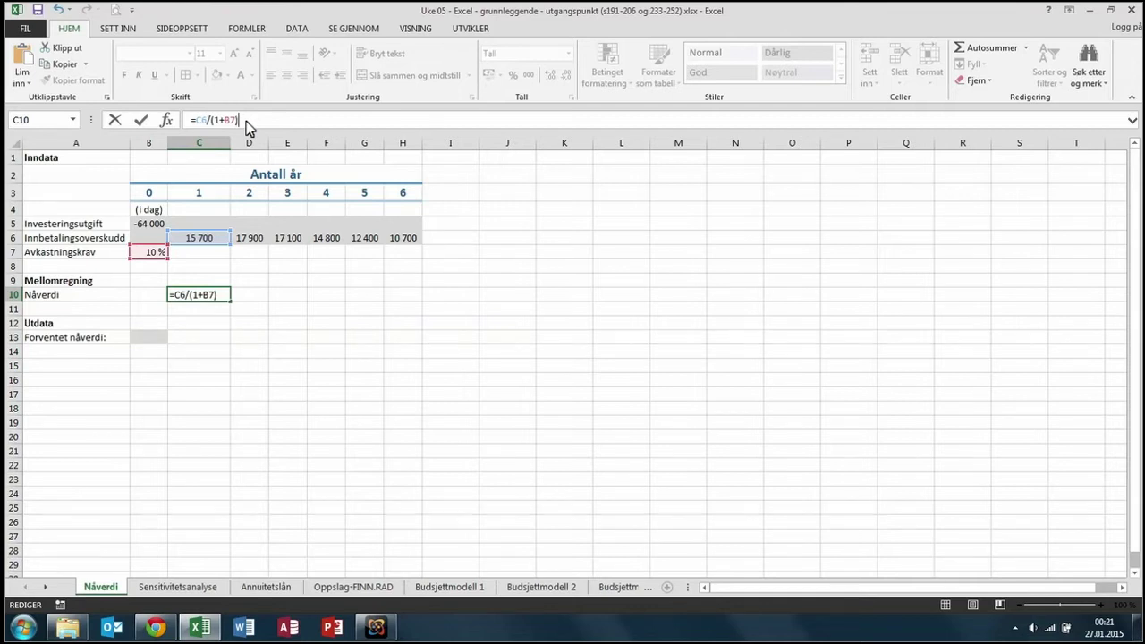
left_click(204, 200)
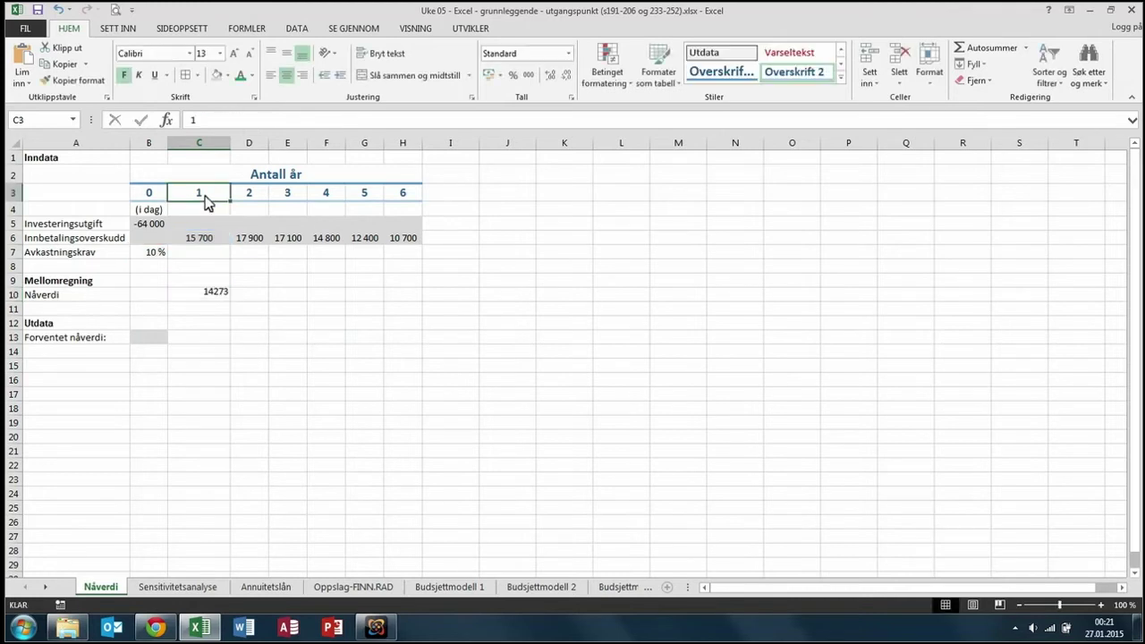
left_click(209, 298)
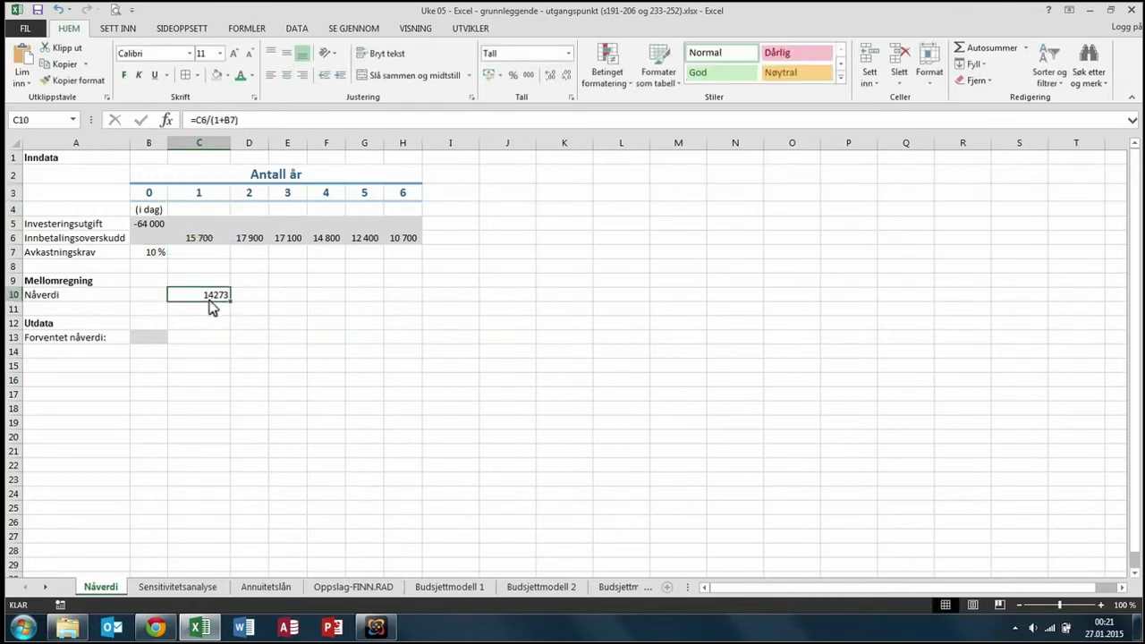
left_click(240, 119)
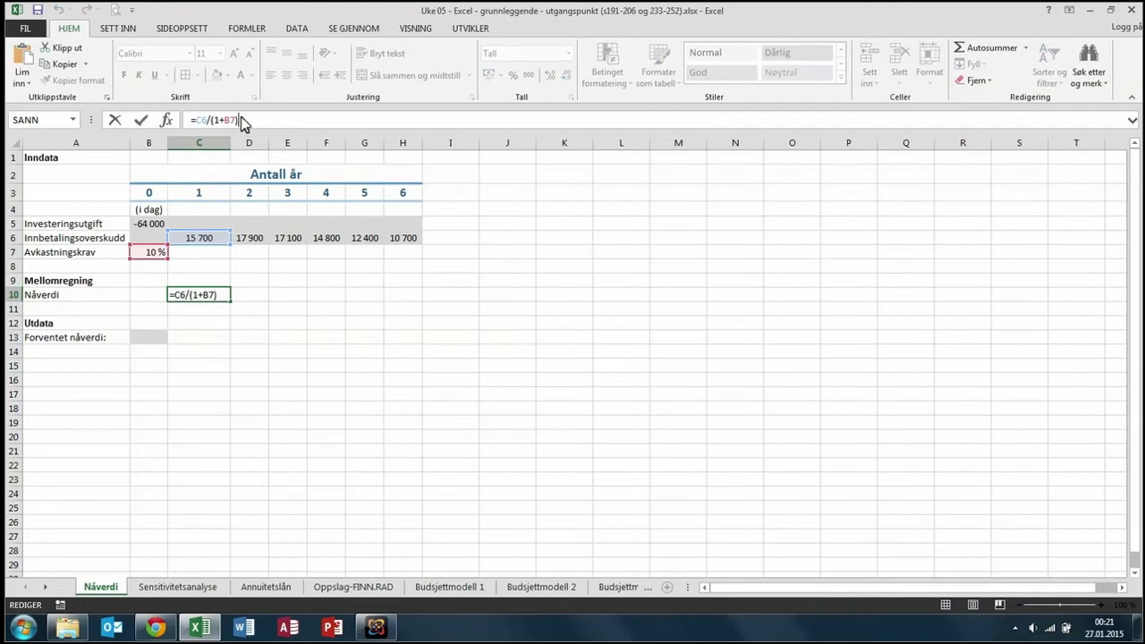
Extend C10's formula to =C6/(1+B7)^C3, using the year number in C3 as exponent.
type("^^")
left_click(202, 197)
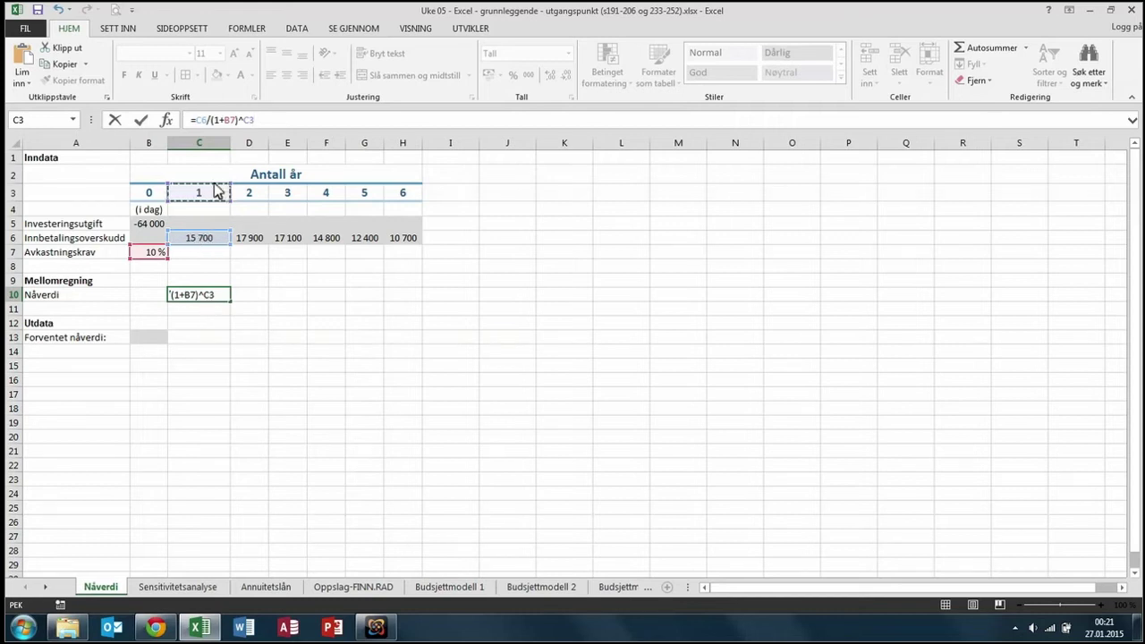
double_click(202, 120)
double_click(204, 121)
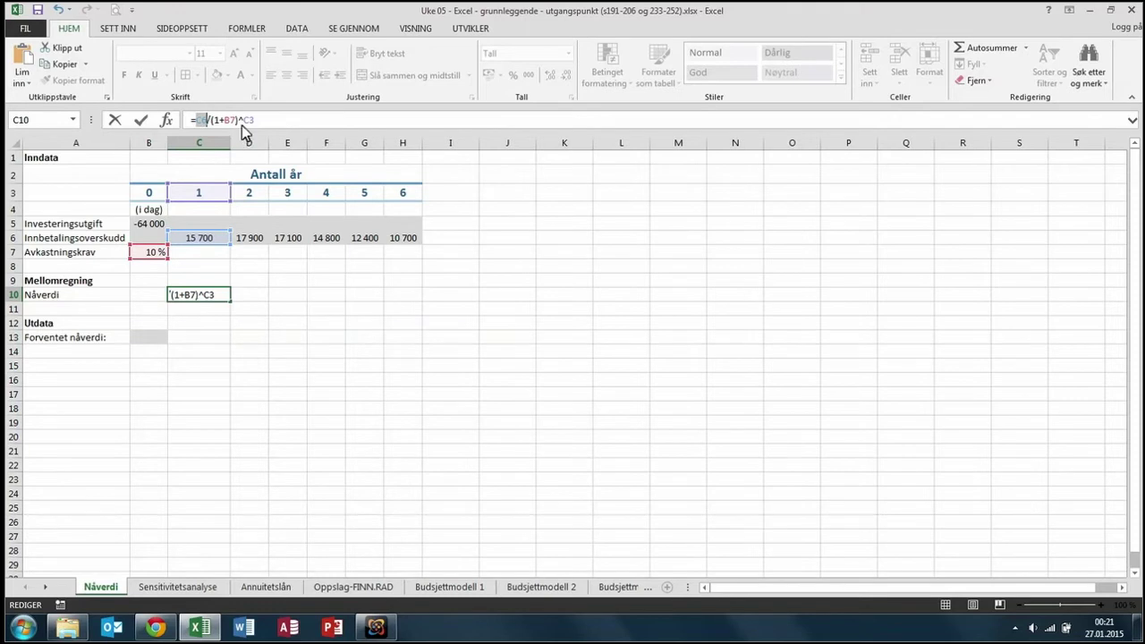
left_click(141, 121)
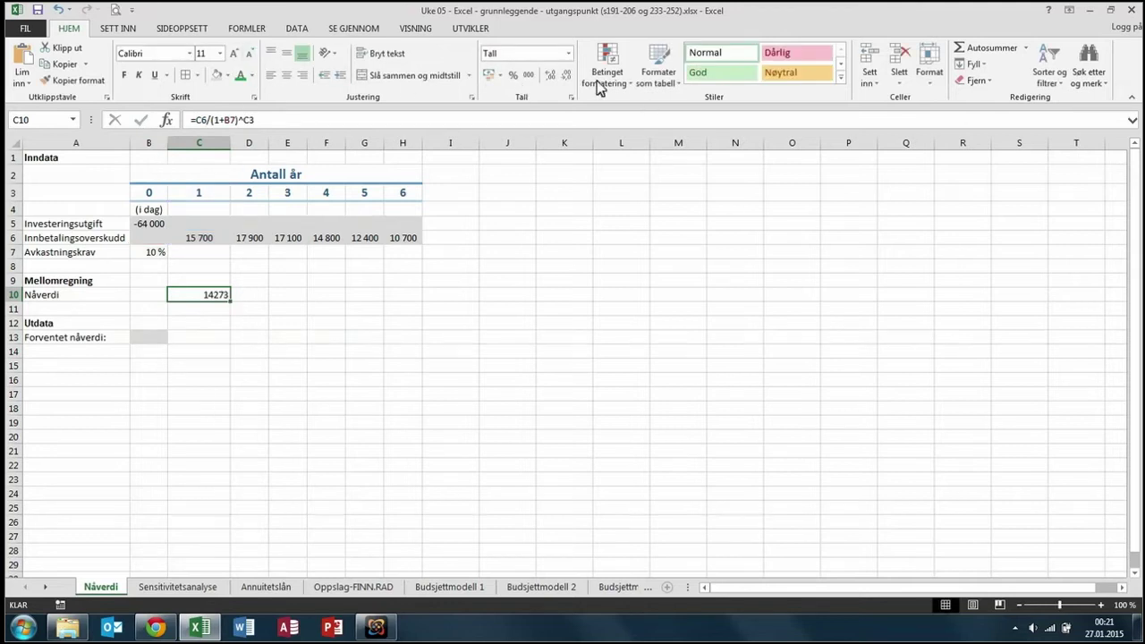
Evaluate C10's formula step by step from 15700/(1+0,1)^1 to 14273, then close the evaluator.
left_click(246, 29)
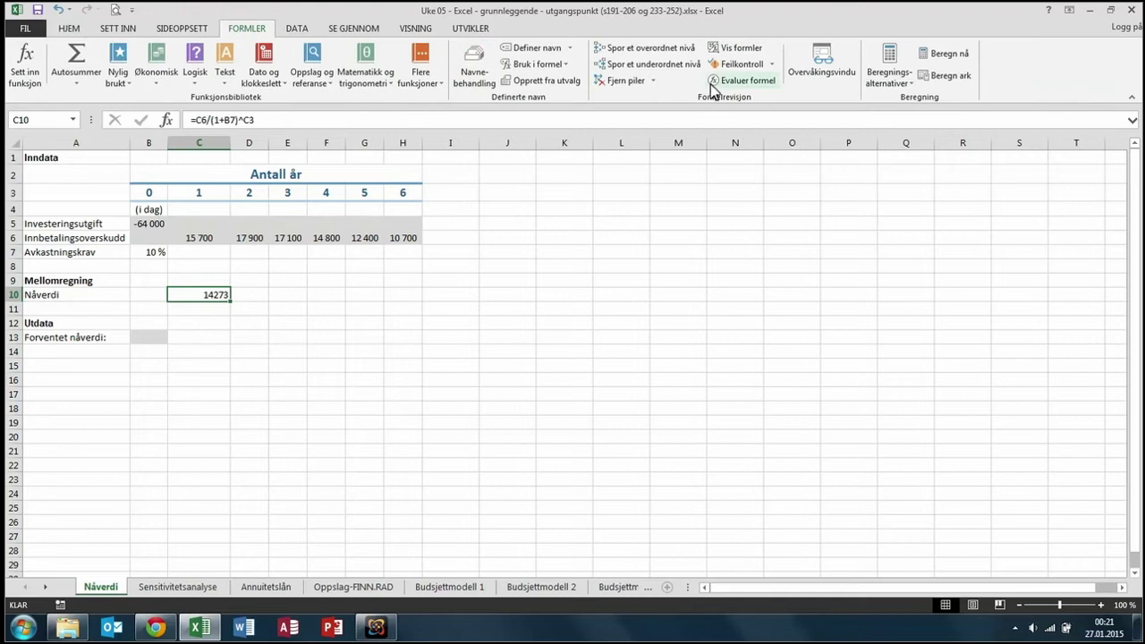
left_click(743, 80)
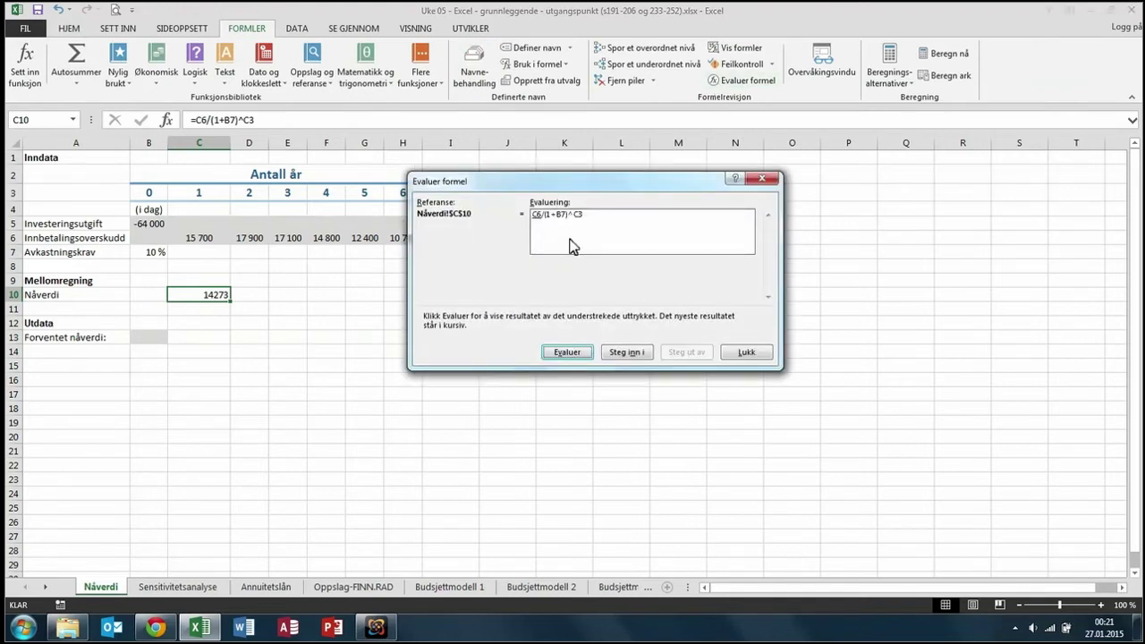
left_click(558, 349)
left_click(568, 354)
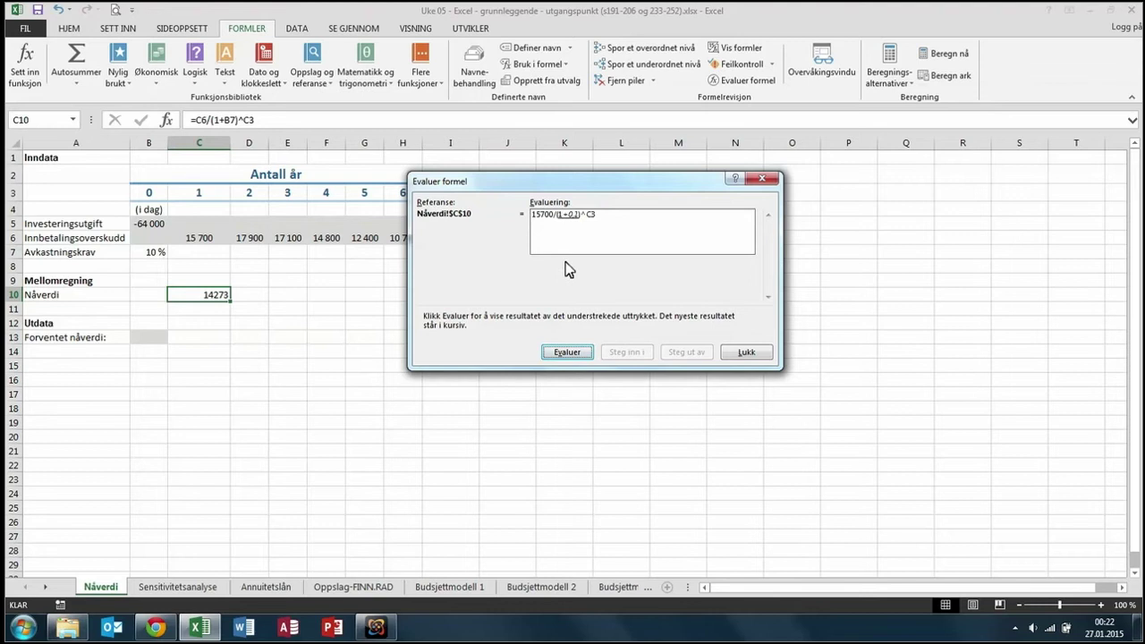
left_click(567, 356)
left_click(569, 352)
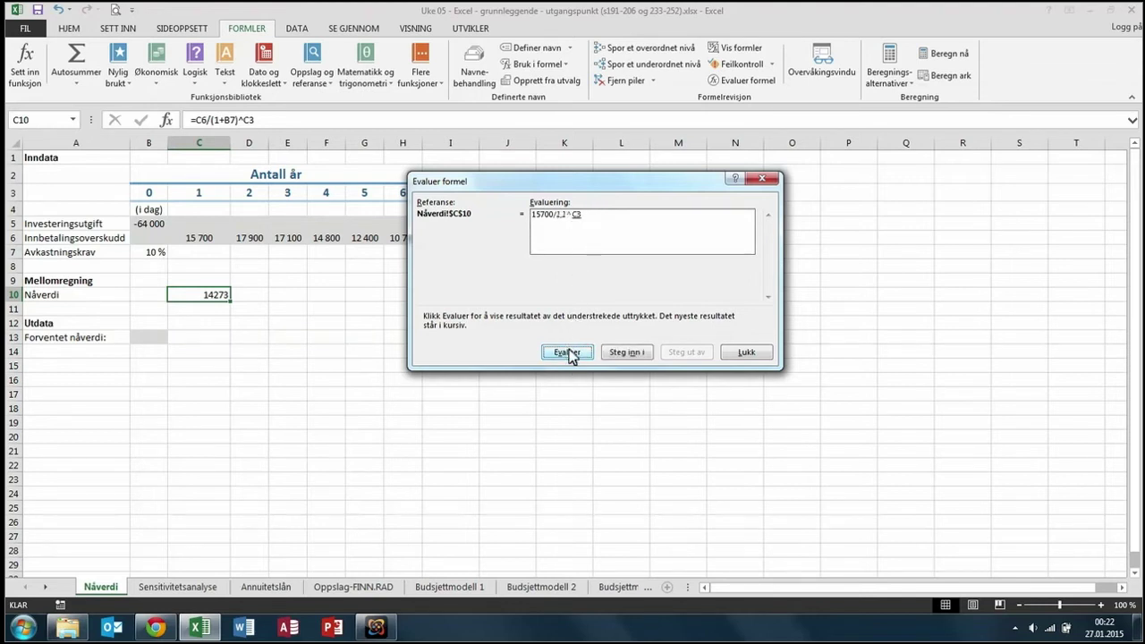
left_click(569, 352)
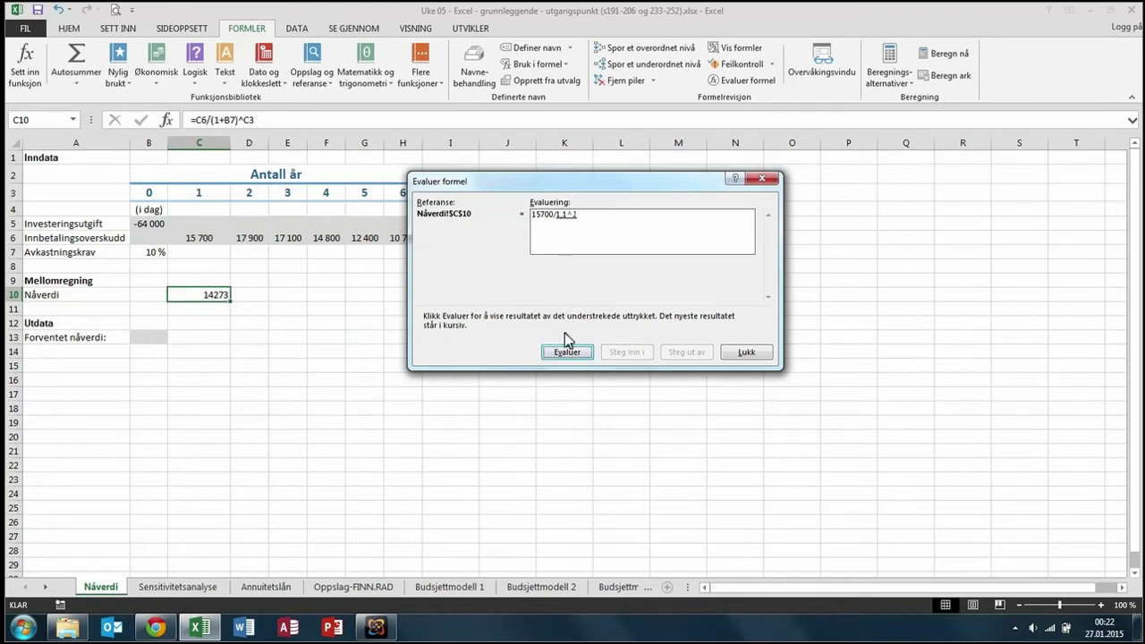
left_click(565, 353)
left_click(565, 353)
left_click(761, 178)
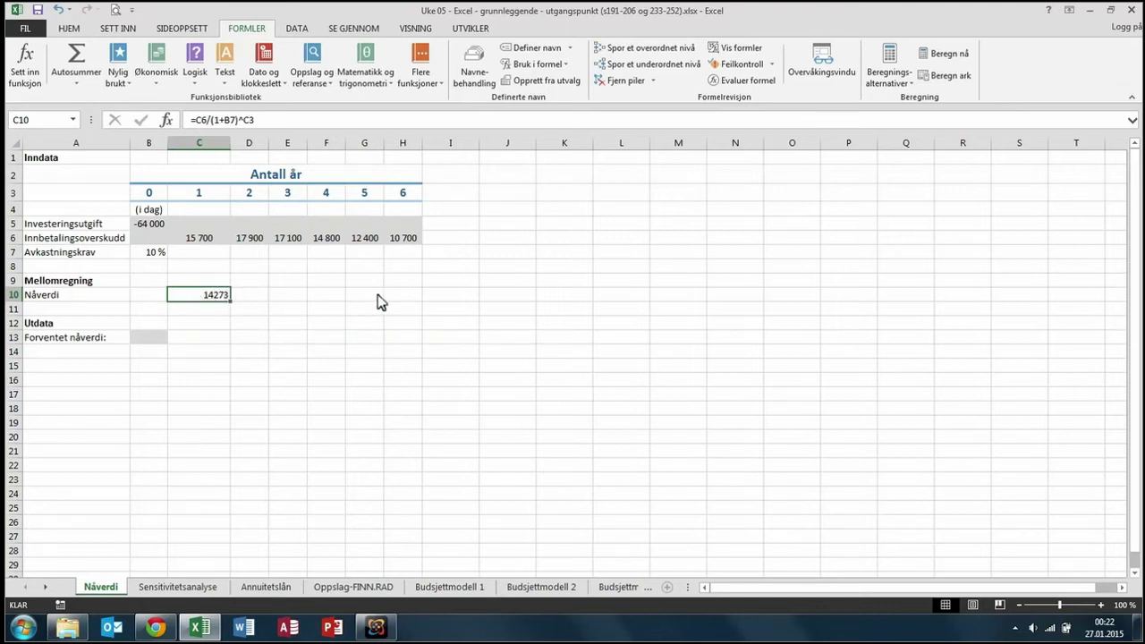
Reopen C10's formula in the formula bar, then switch to the course PDF in Chrome.
left_click(269, 121)
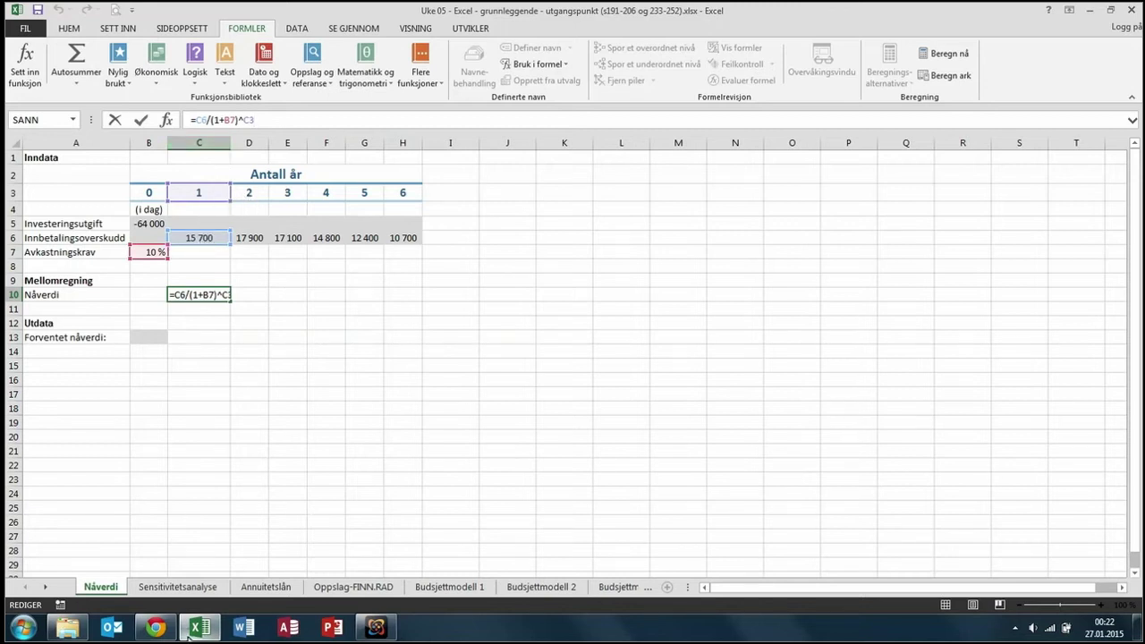
left_click(156, 627)
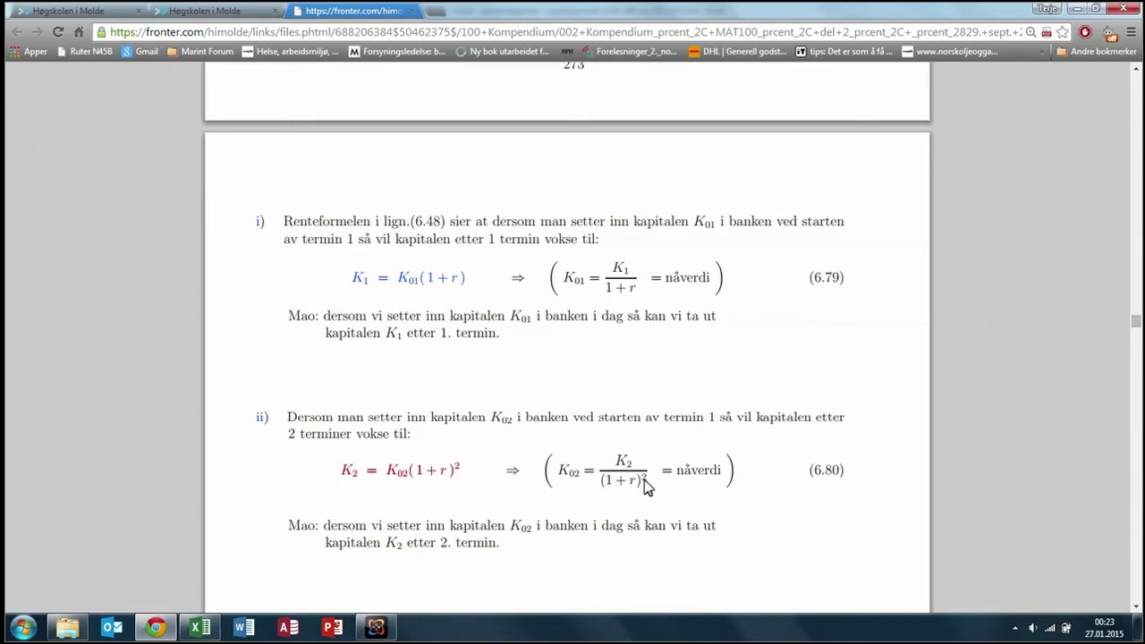
Review the present value formulas 6.79 and 6.80 in the PDF, then return to Excel.
left_click(201, 631)
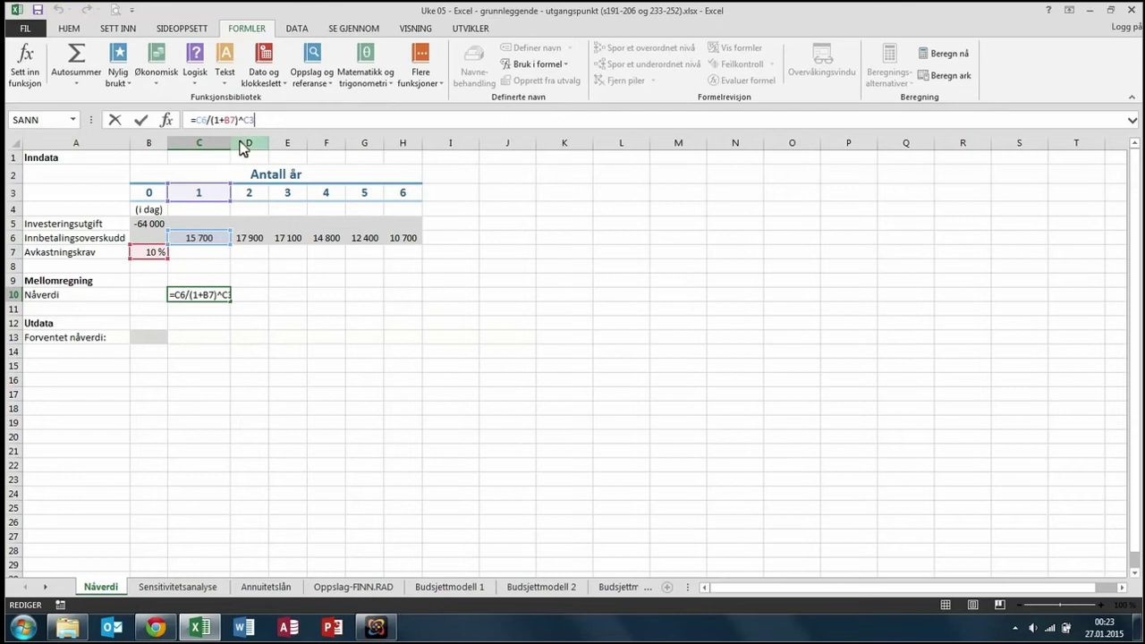
Make the rate reference in C10's formula absolute as $B$7.
left_click_drag(224, 120, 238, 120)
key("F4")
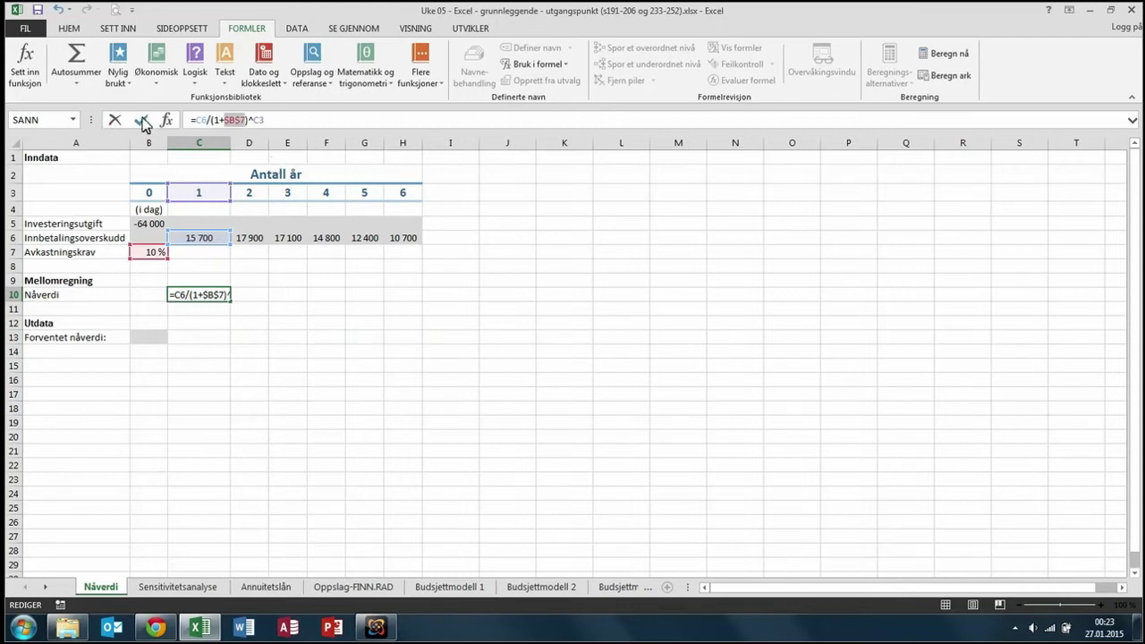
left_click(141, 119)
Fill the present value formula across C10:H10 (14273 to 6040) and check H10's references.
left_click_drag(230, 301, 422, 308)
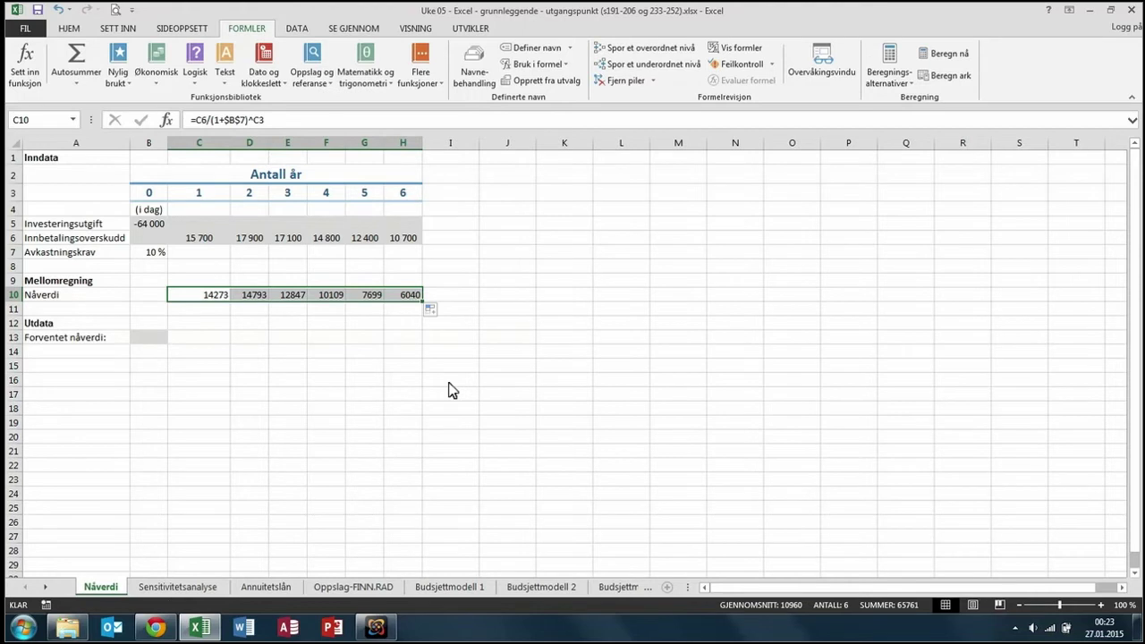
left_click(414, 300)
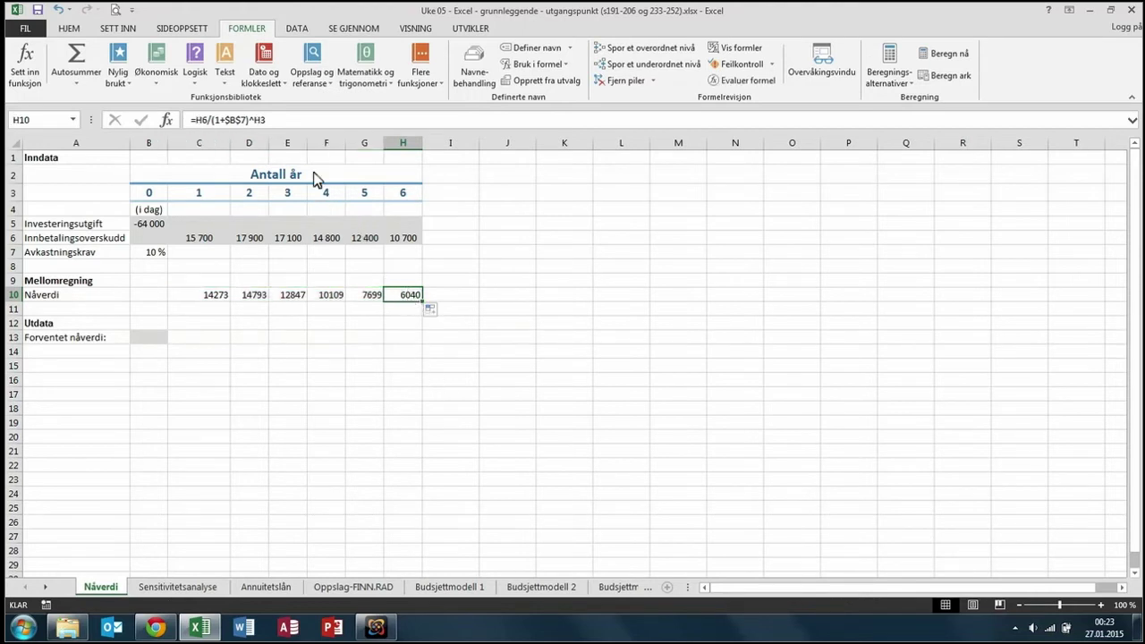
left_click(358, 122)
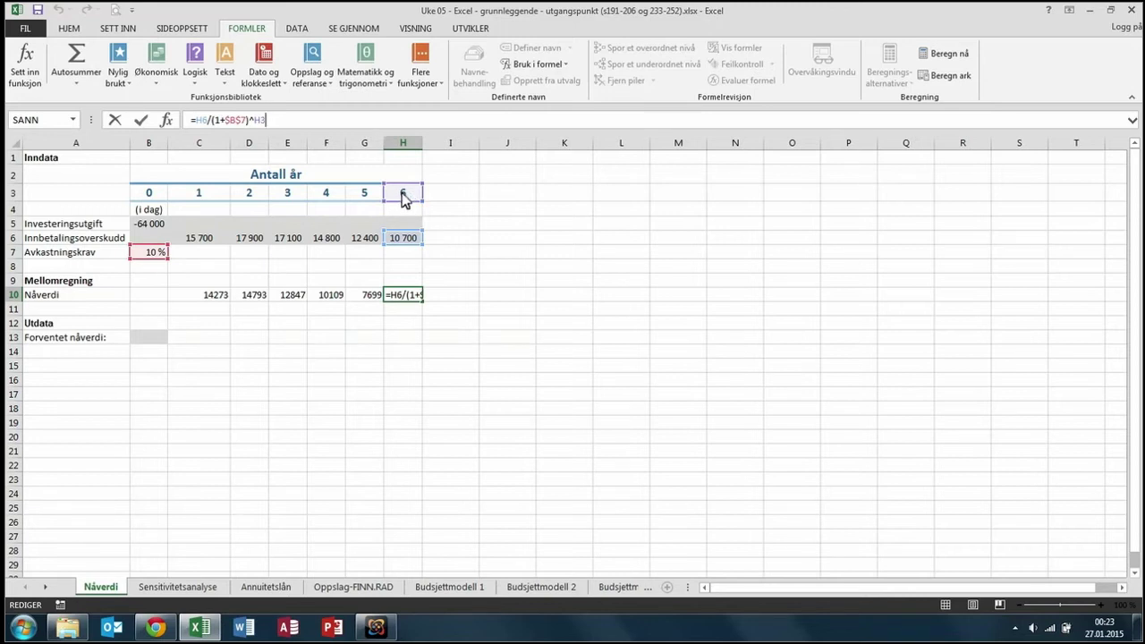
key("Return")
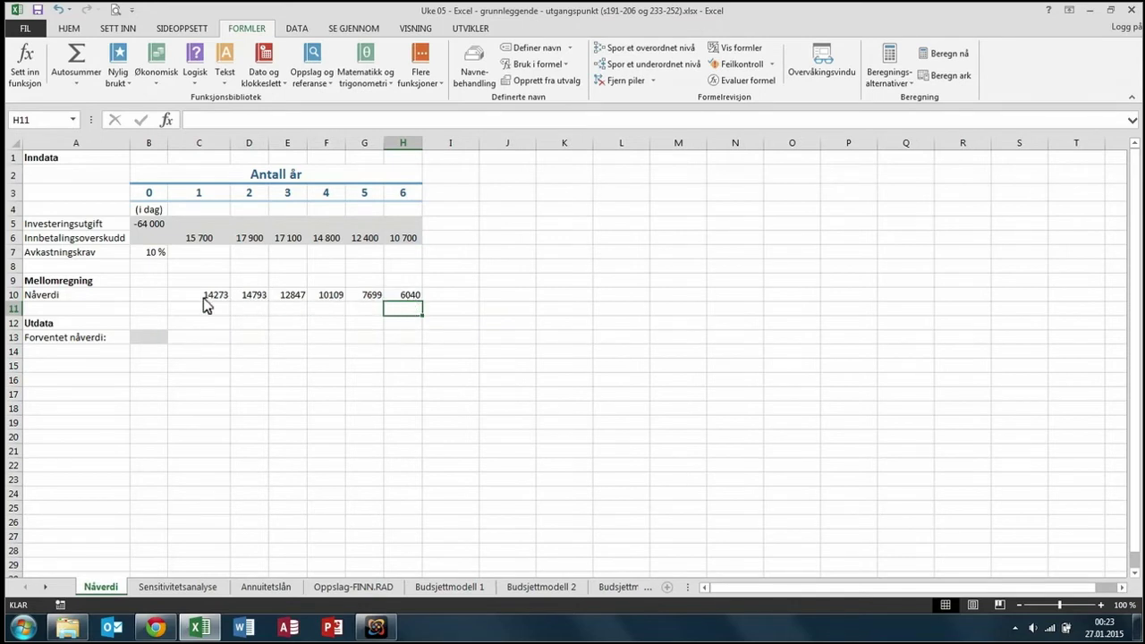
Enter =B5+SUMMER(C10:H10) in Forventet nåverdi cell B13, giving 1 761.
left_click(143, 297)
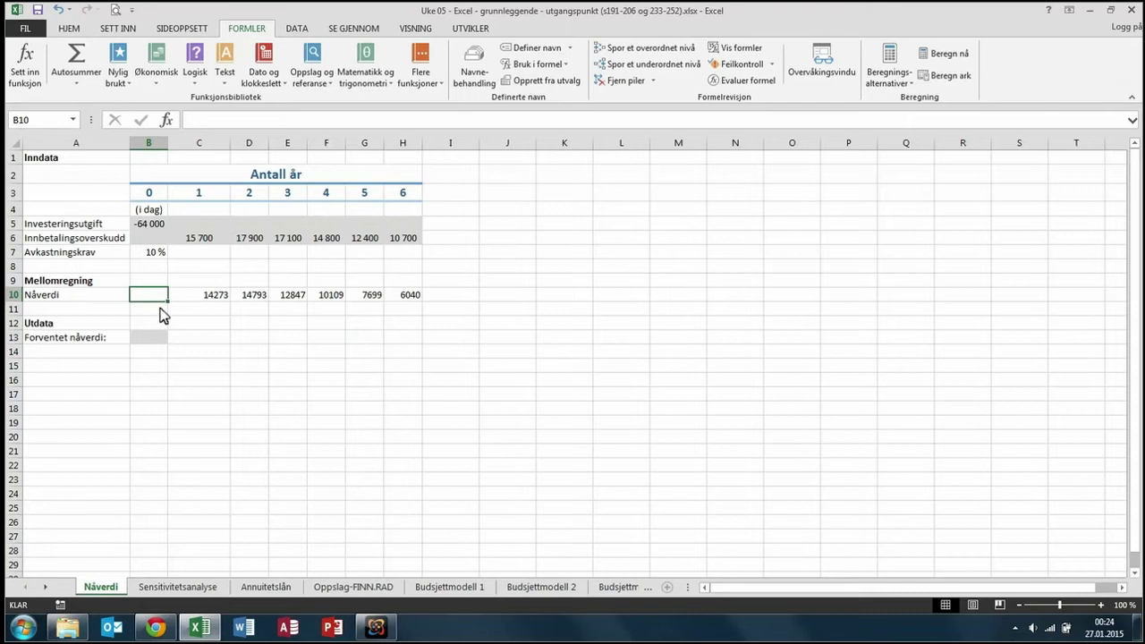
left_click(161, 313)
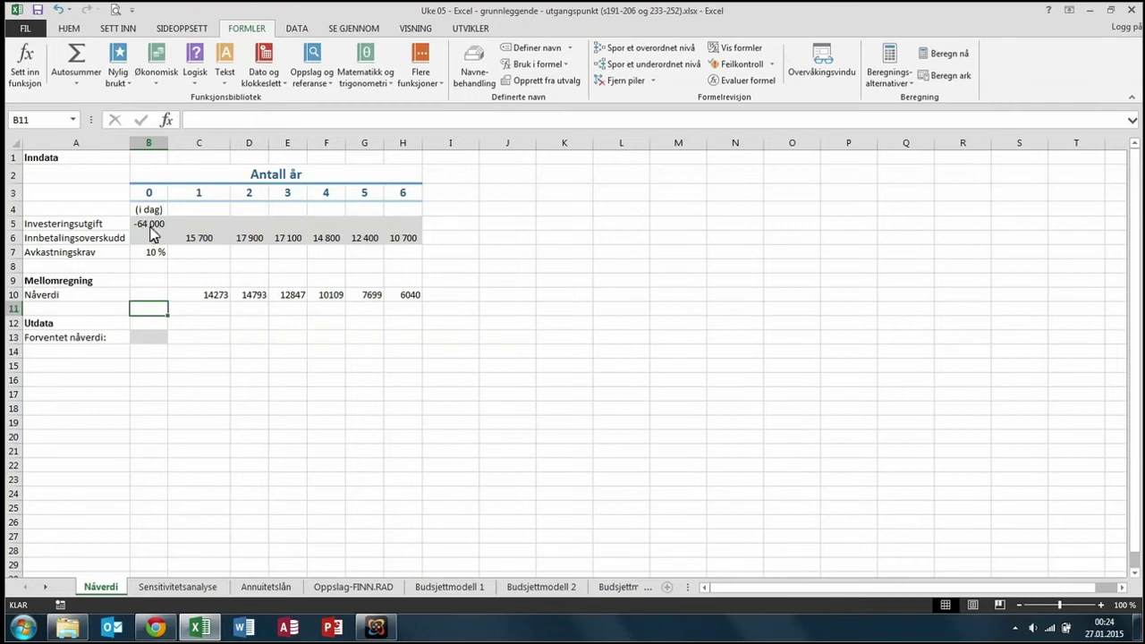
key("Down")
key("Down")
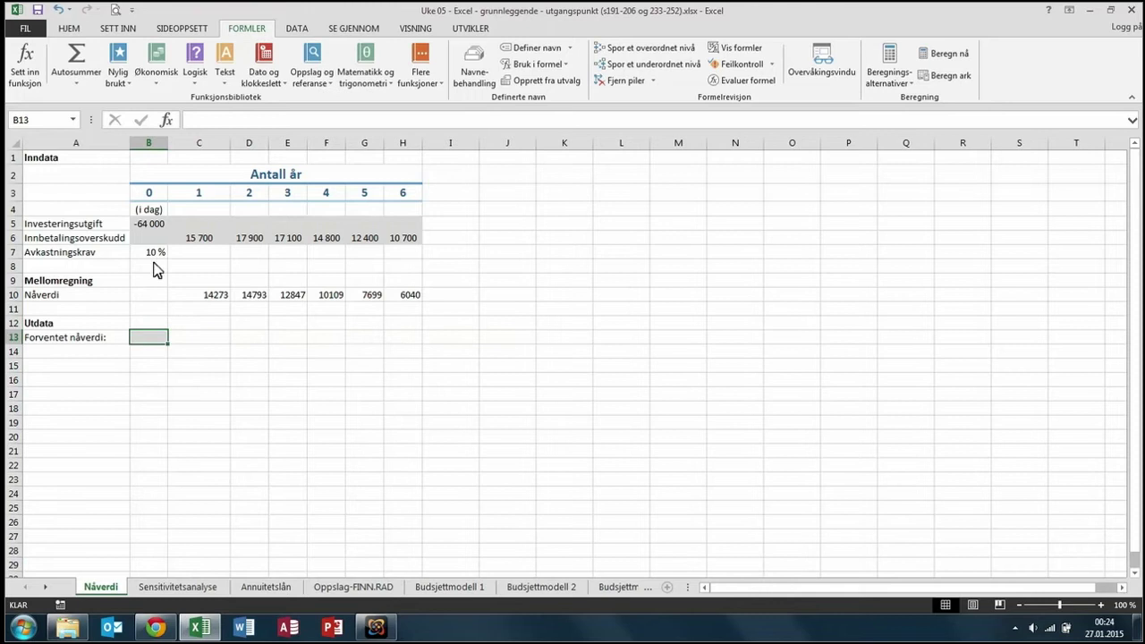
type("=")
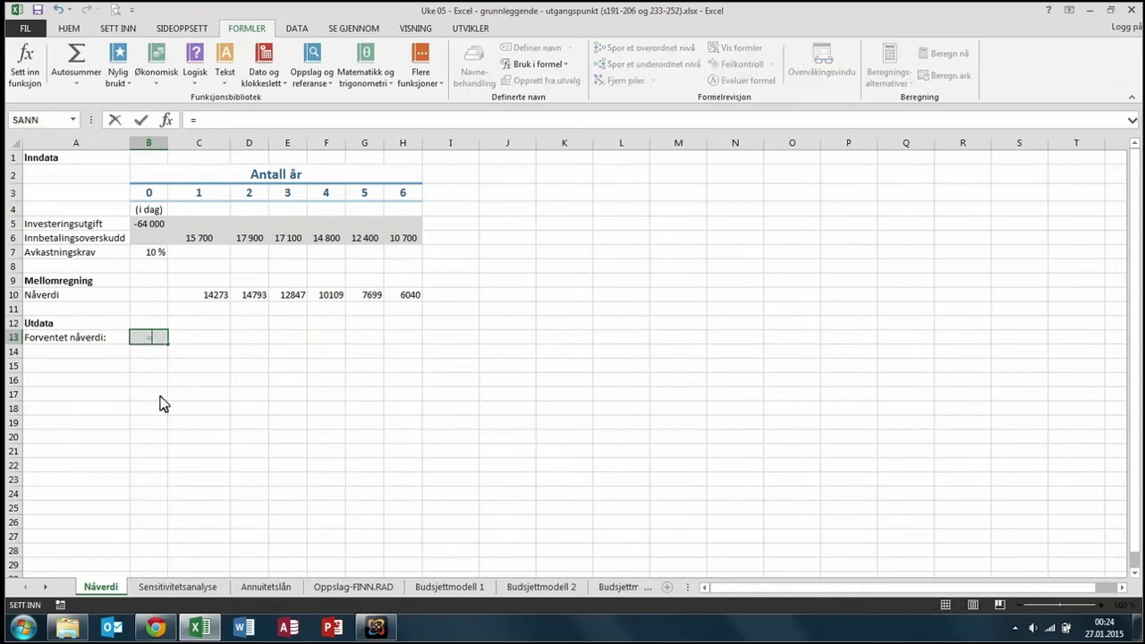
left_click(152, 229)
type("+")
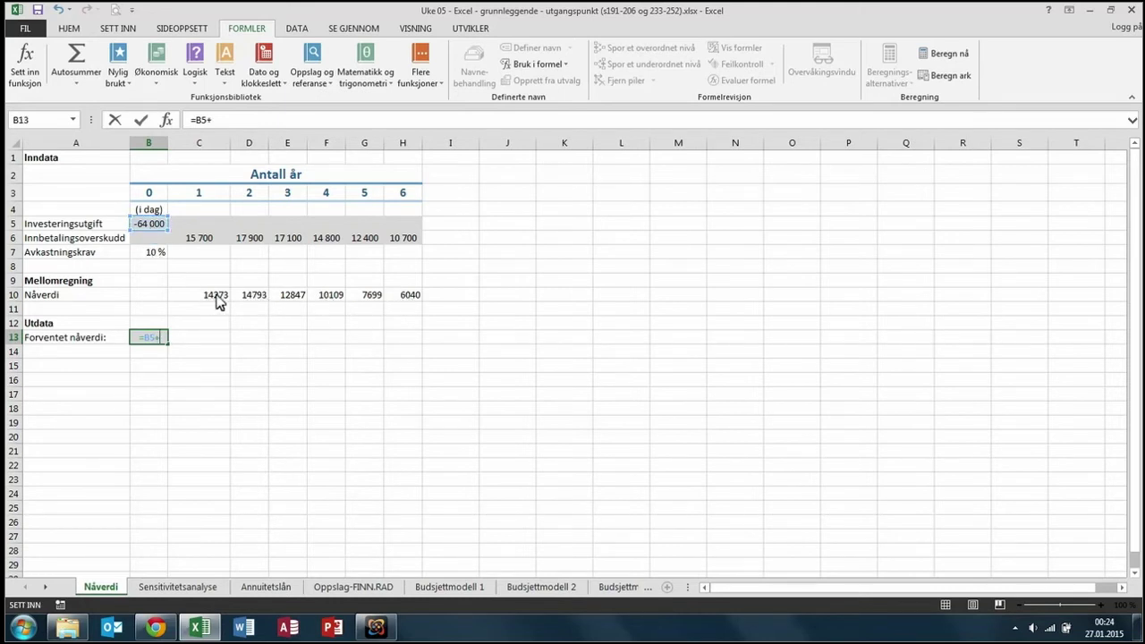
type("sum")
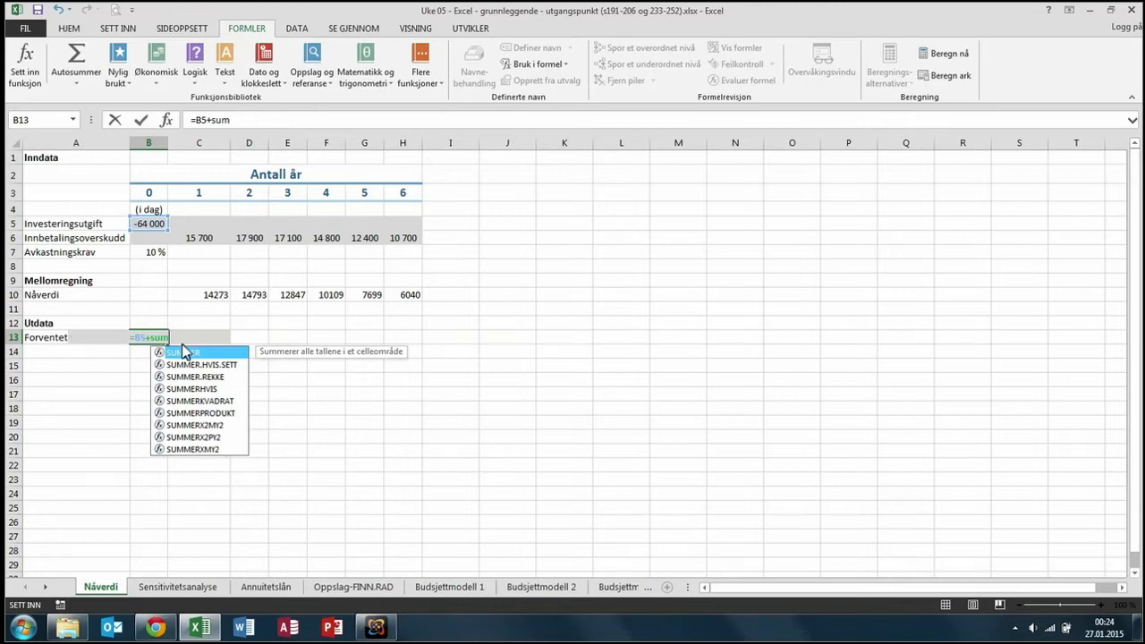
double_click(184, 352)
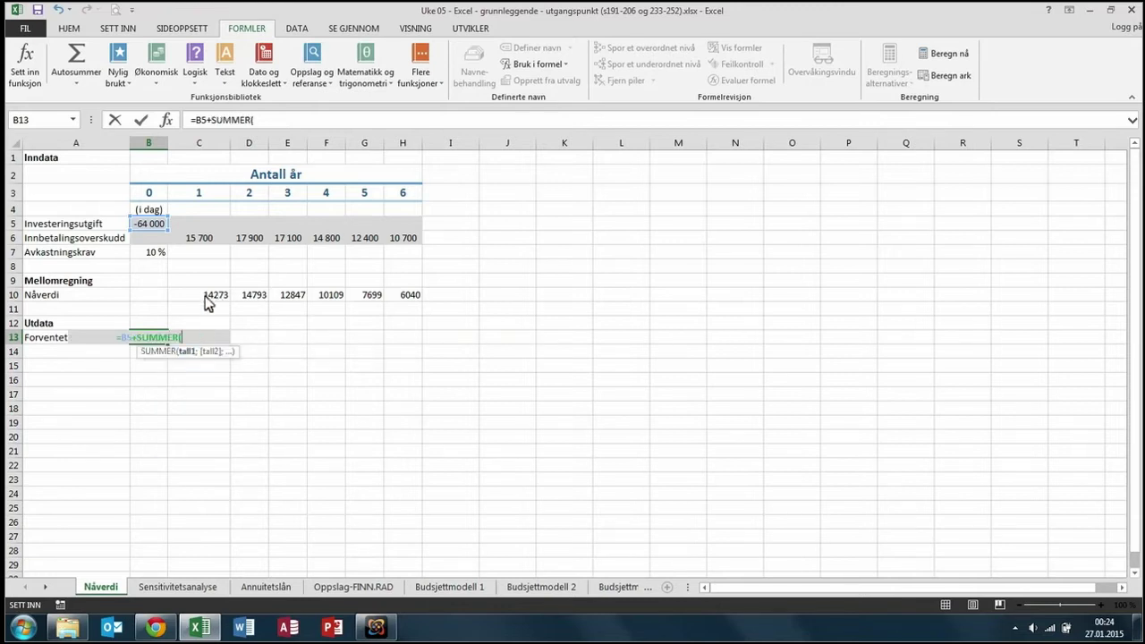
left_click_drag(206, 298, 399, 301)
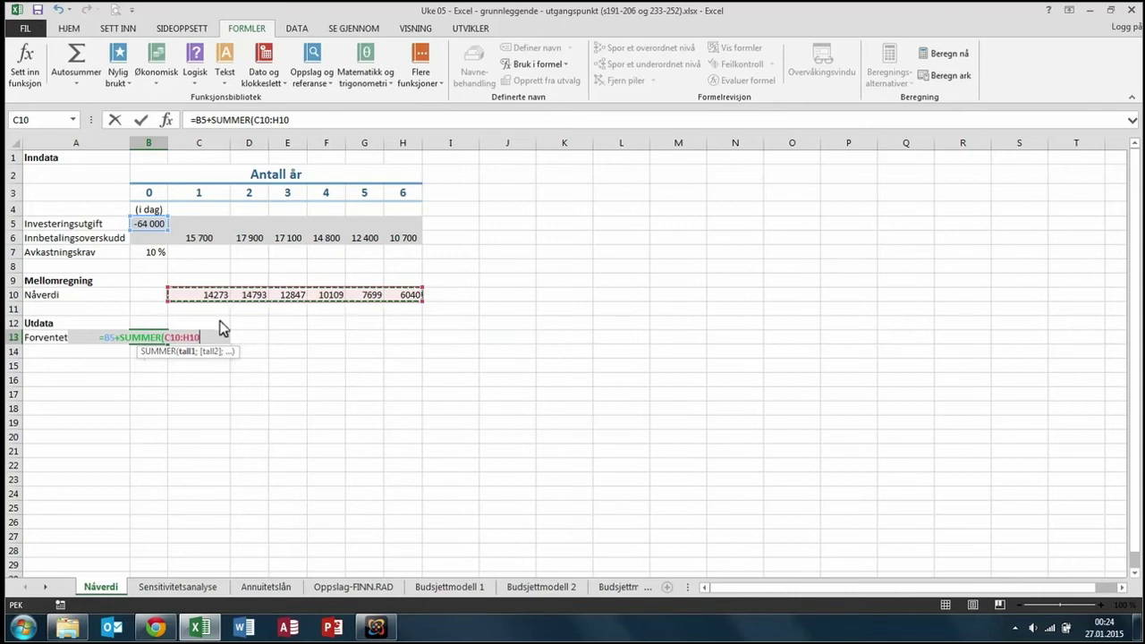
type(")")
key("Return")
left_click(144, 342)
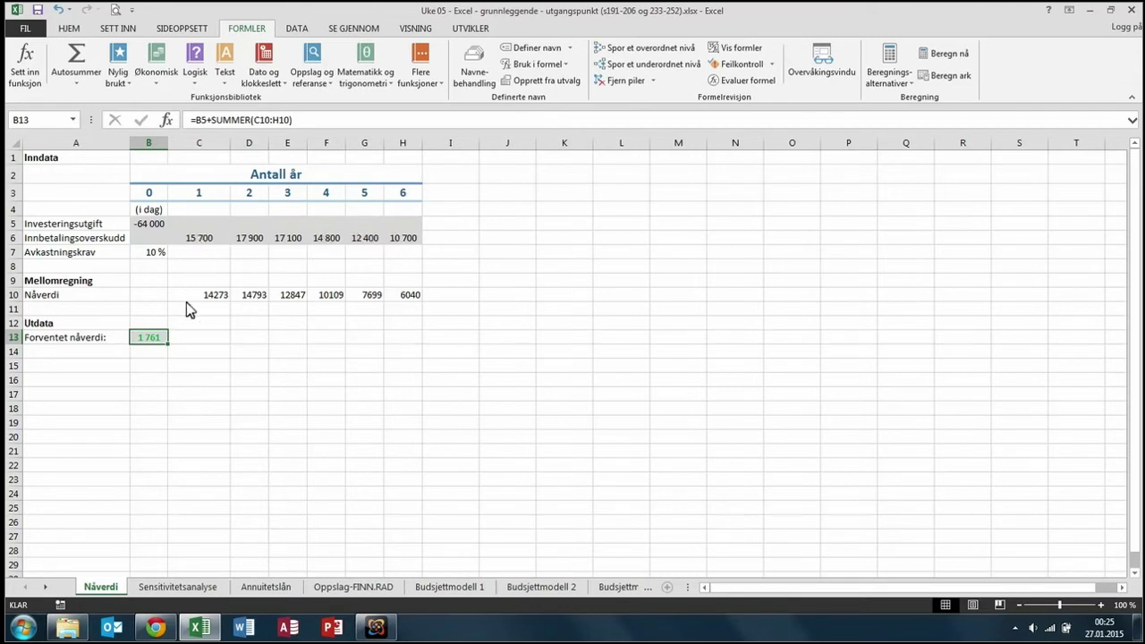
Find the boxed total present value equation (6.83) in the PDF and highlight its terms.
left_click(157, 629)
scroll(417, 326, "down", 2)
scroll(417, 340, "down", 1)
scroll(417, 340, "up", 1)
scroll(416, 340, "down", 8)
scroll(420, 350, "down", 3)
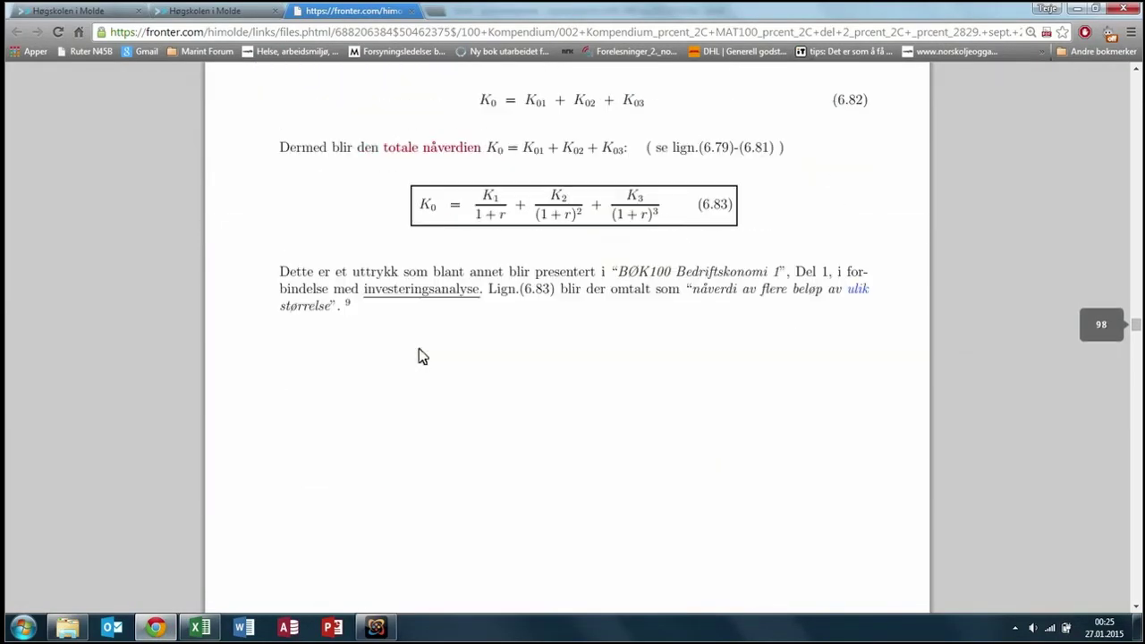
scroll(419, 348, "up", 1)
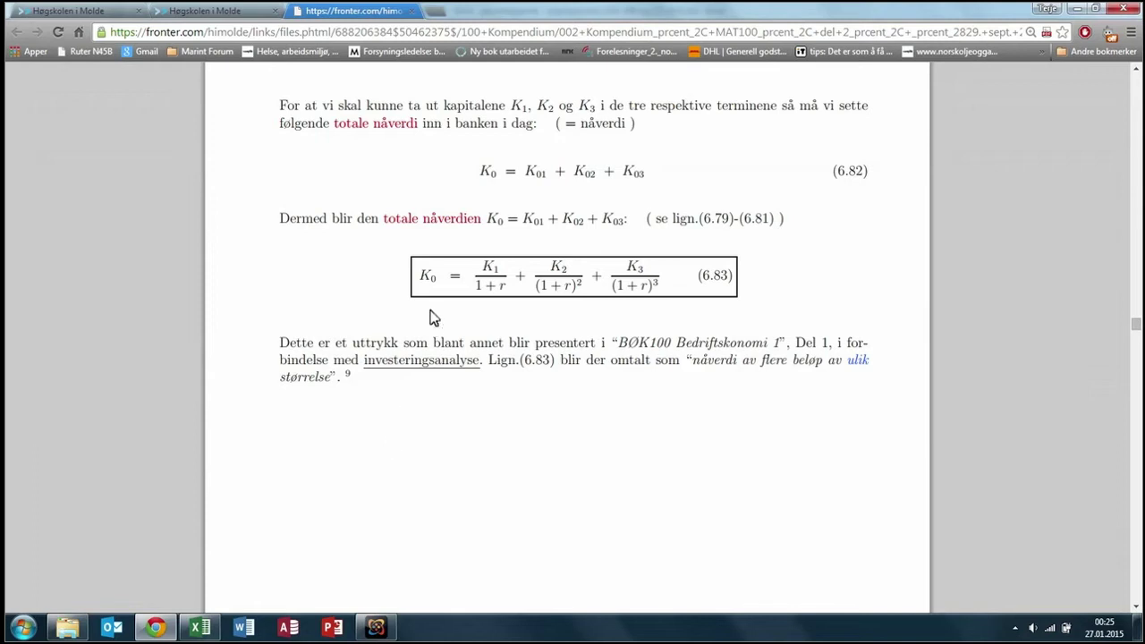
double_click(427, 277)
left_click_drag(475, 285, 515, 284)
left_click_drag(592, 282, 666, 284)
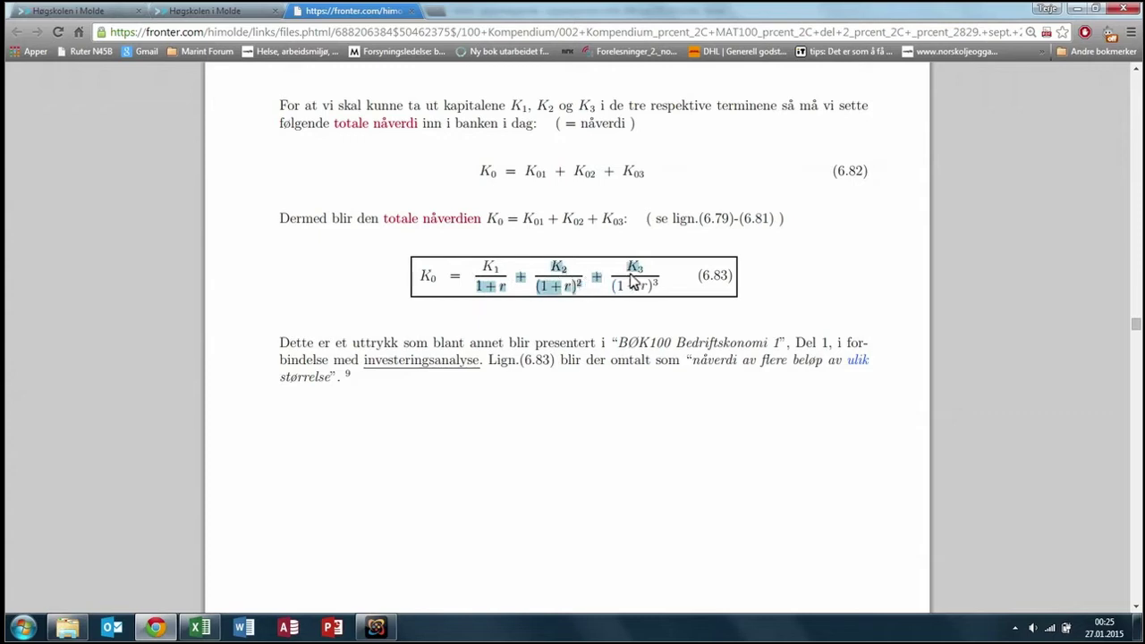
left_click(464, 292)
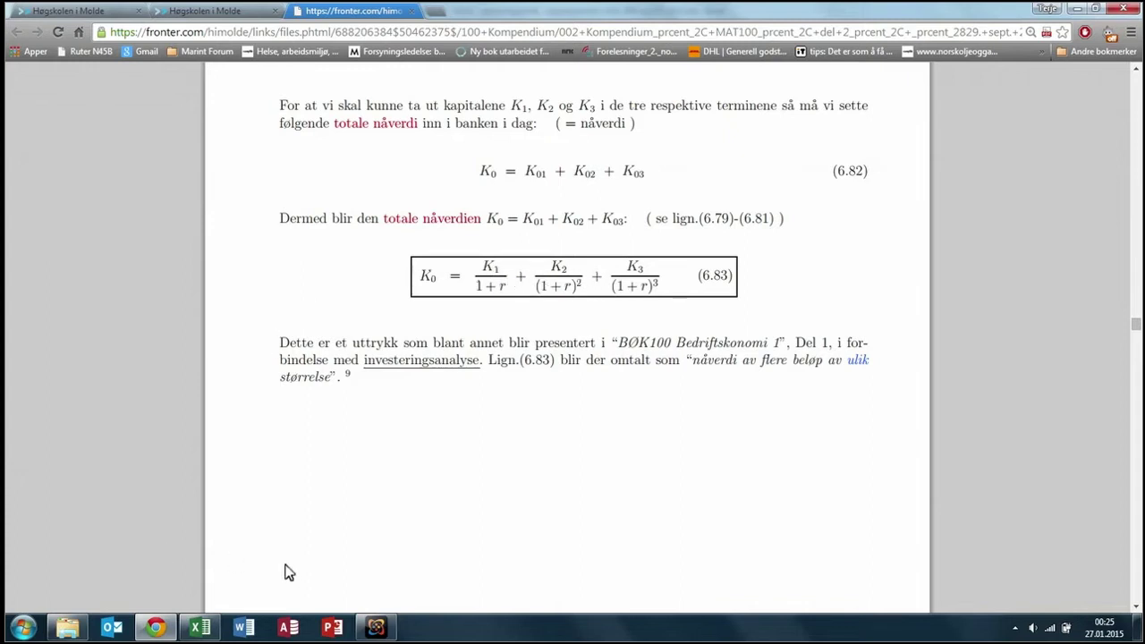
mouse_move(199, 627)
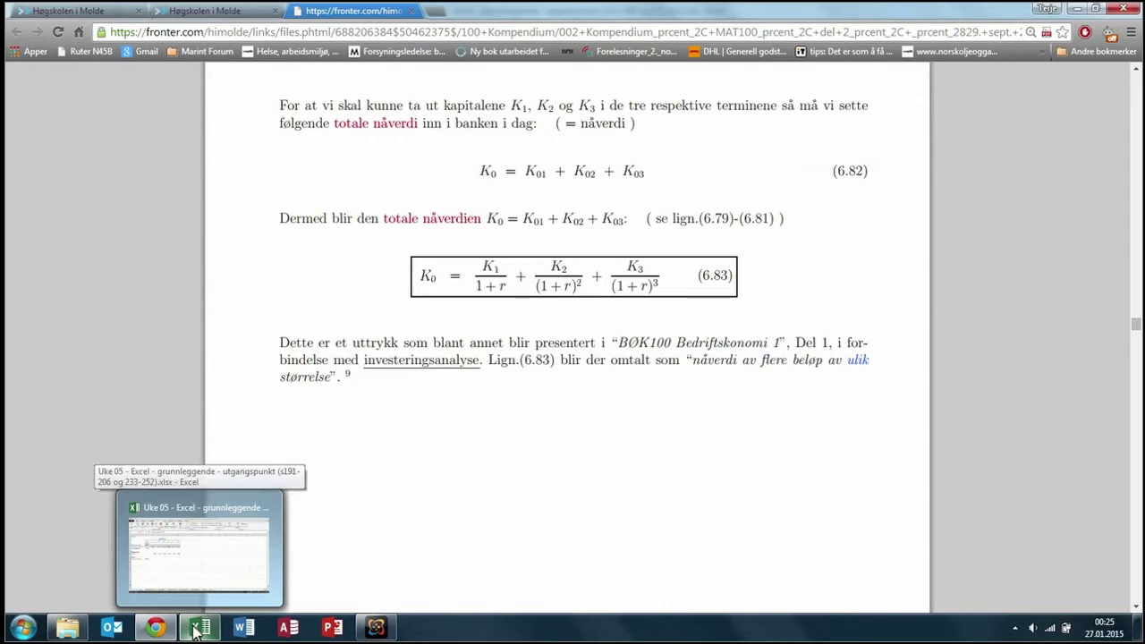
left_click(191, 563)
Return to Excel's Nåverdi sheet showing the expected present value of 1 761.
left_click(279, 446)
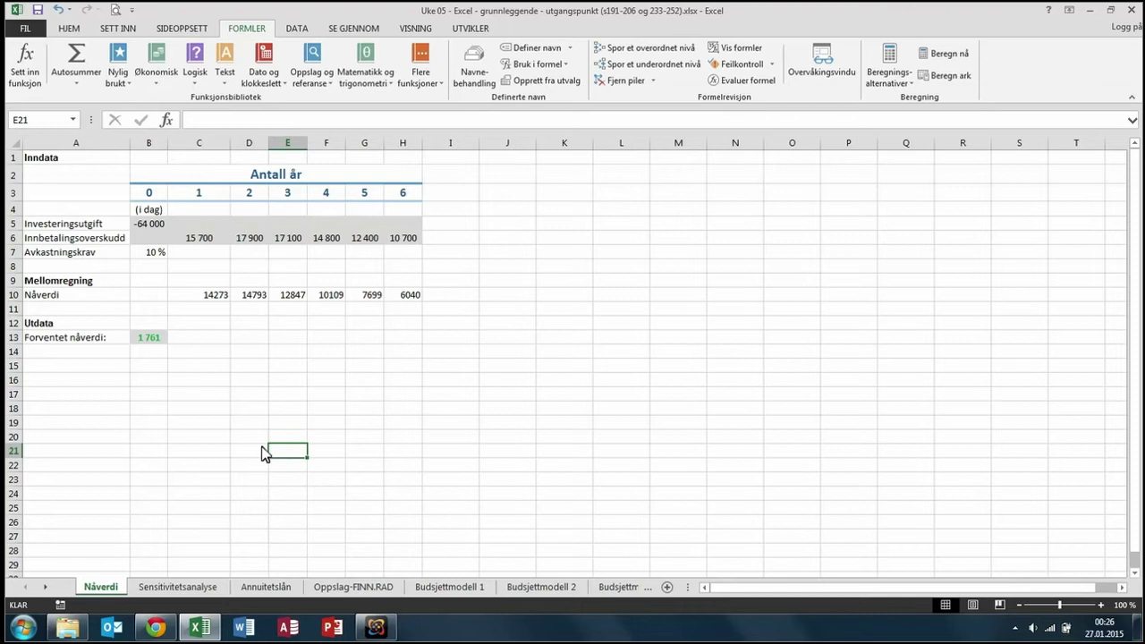
left_click(180, 426)
From empty cell B11, start a Goal Seek via the Data tab's what-if analysis menu.
key("Up")
key("Up")
key("Up")
key("Up")
key("Up")
key("Up")
key("Up")
key("Up")
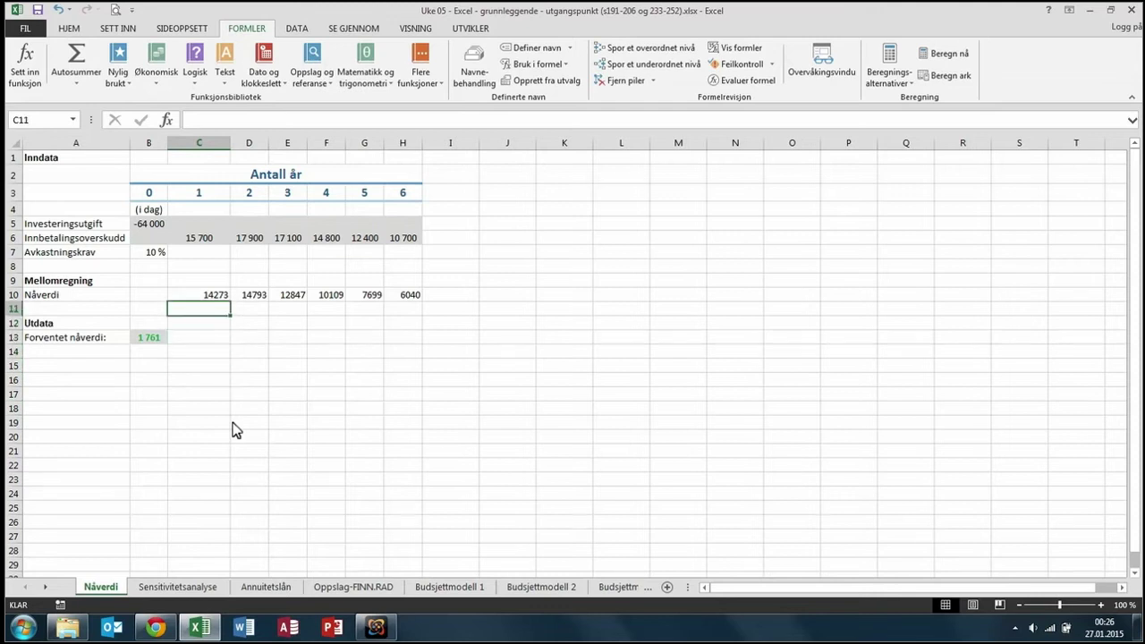
key("Left")
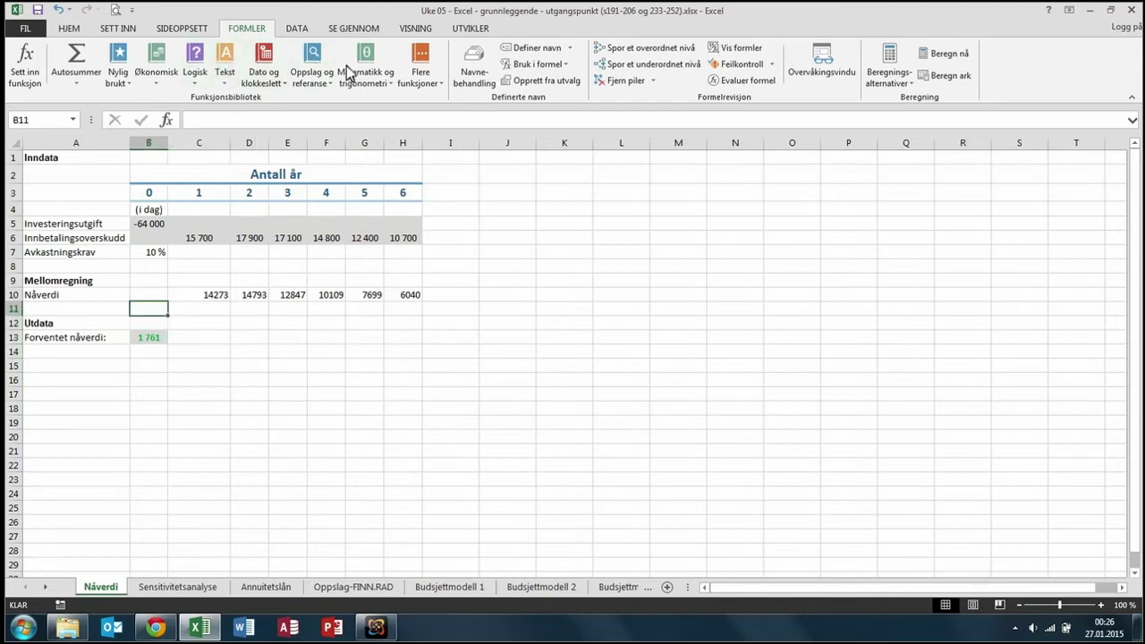
left_click(299, 28)
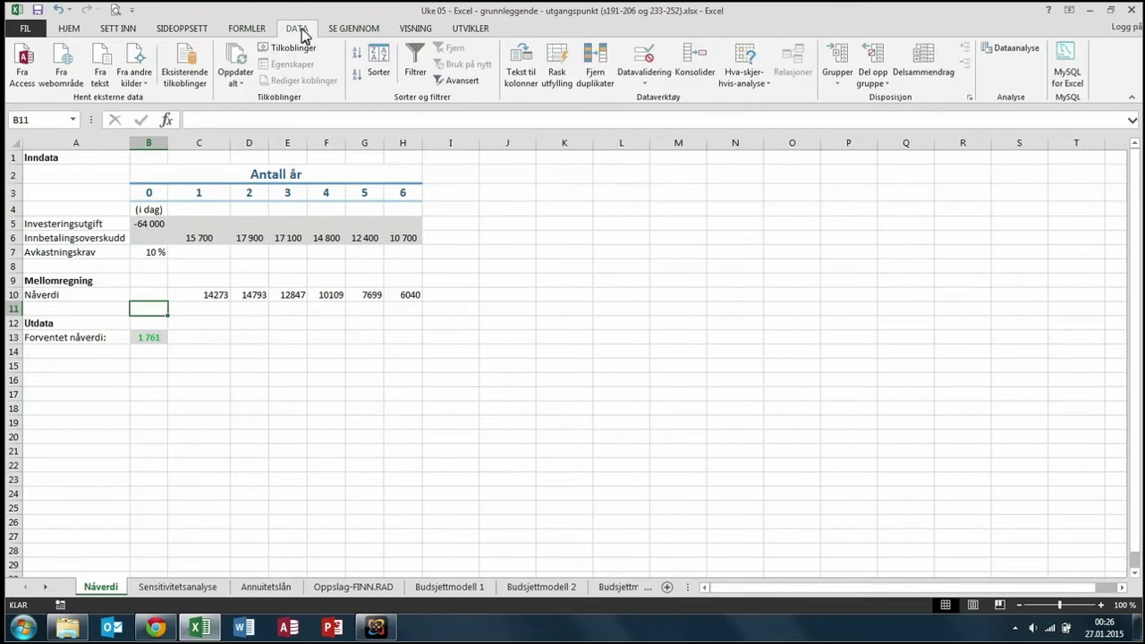
left_click(767, 86)
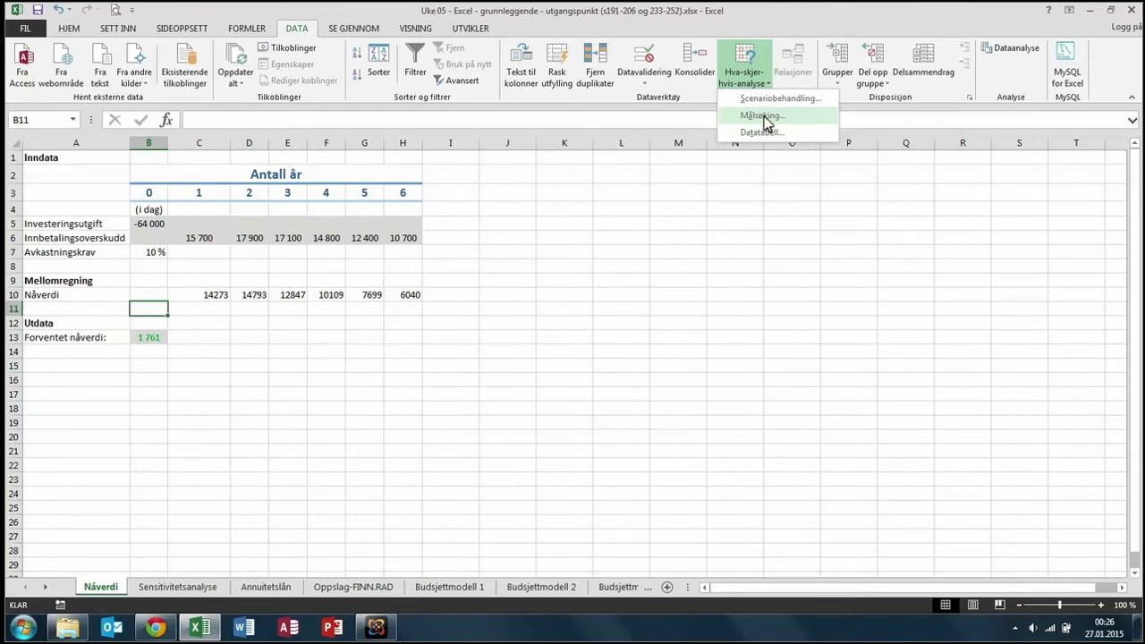
left_click(763, 118)
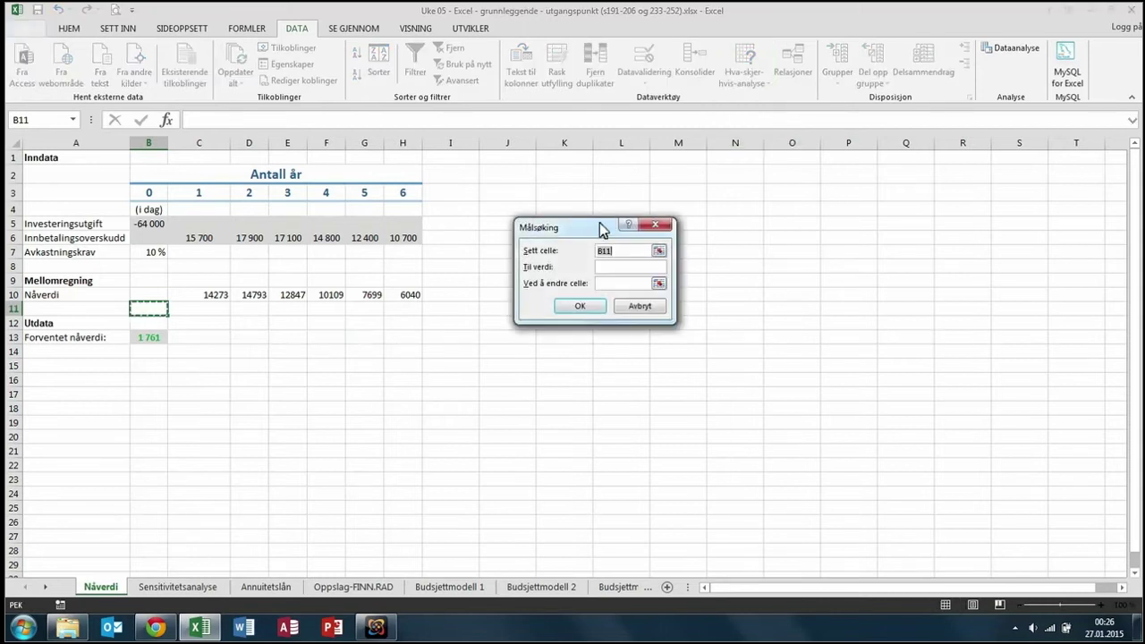
Set B13 as Goal Seek's changing cell, cancel the attempt, and reopen the what-if menu.
left_click_drag(596, 234, 553, 227)
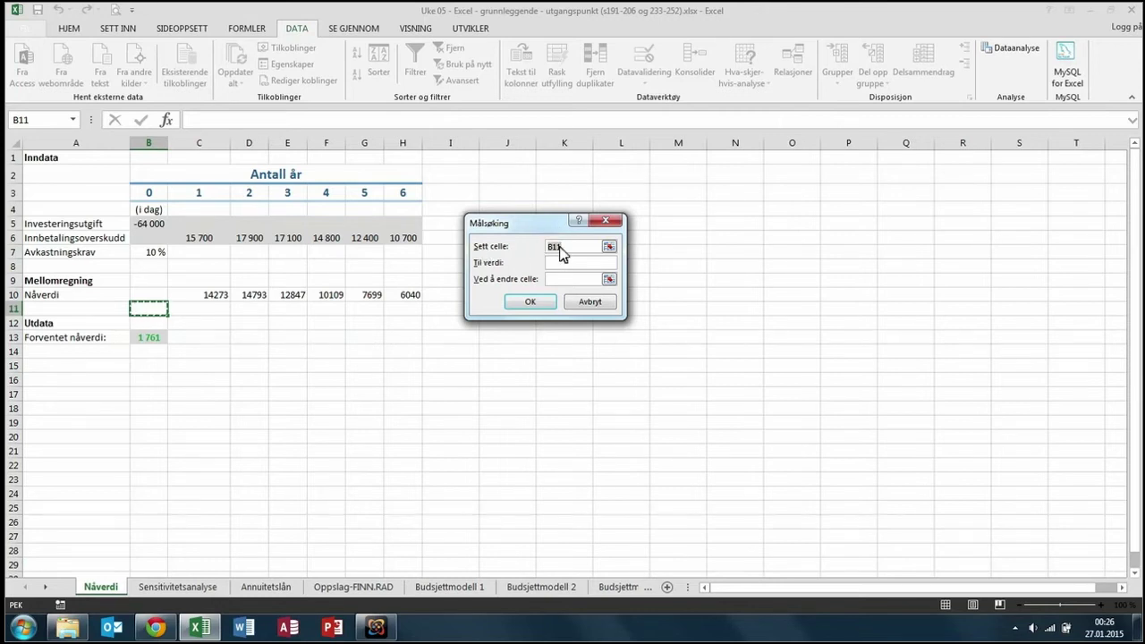
left_click(566, 261)
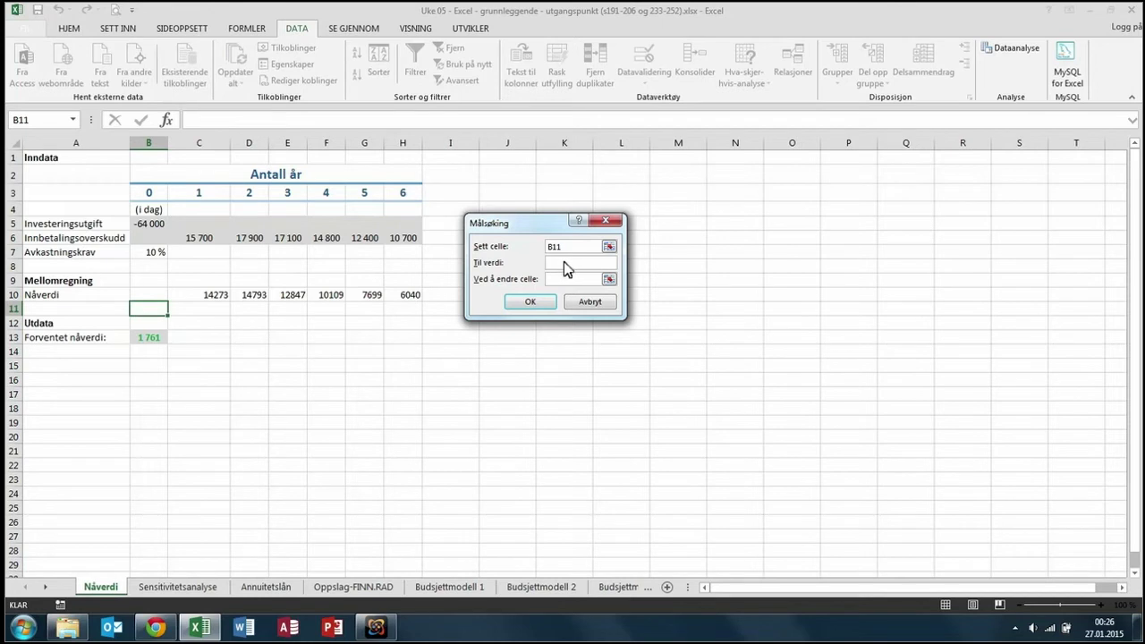
left_click(550, 280)
left_click(150, 340)
key("Escape")
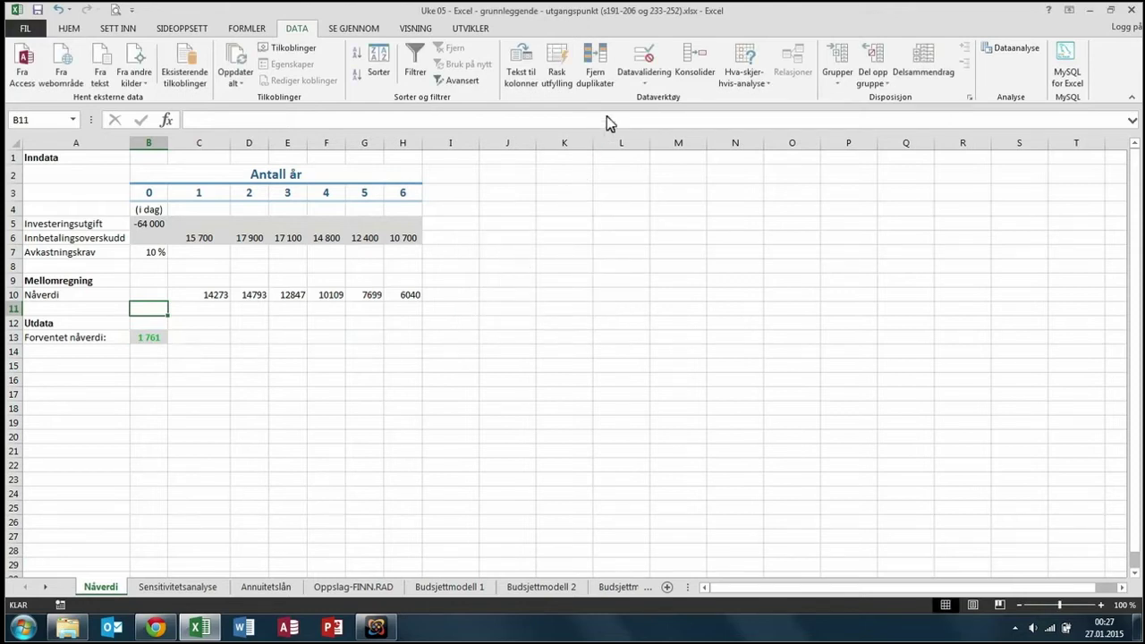
left_click(754, 82)
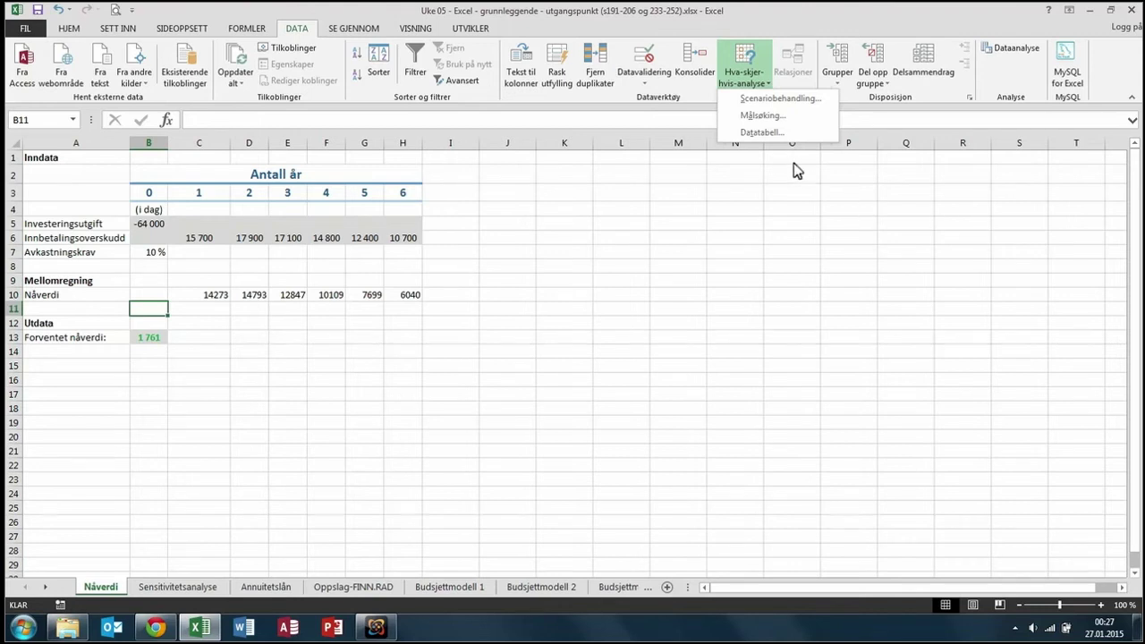
Goal seek B13 to 0 by changing B7, which gives a required return of about 11 %.
left_click(762, 118)
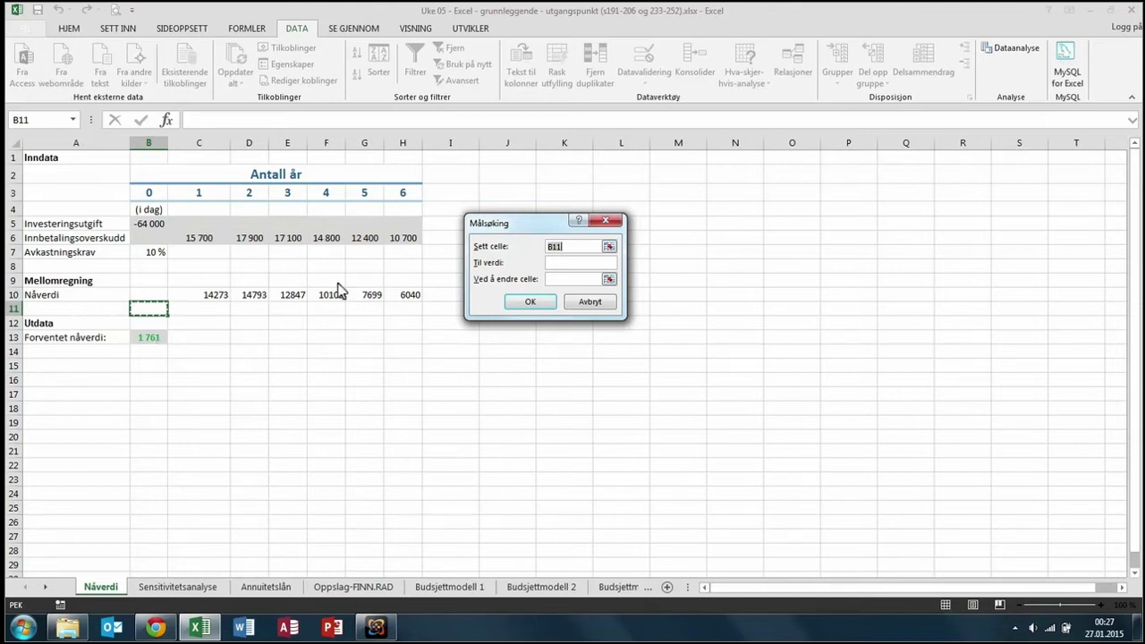
double_click(551, 253)
left_click(151, 341)
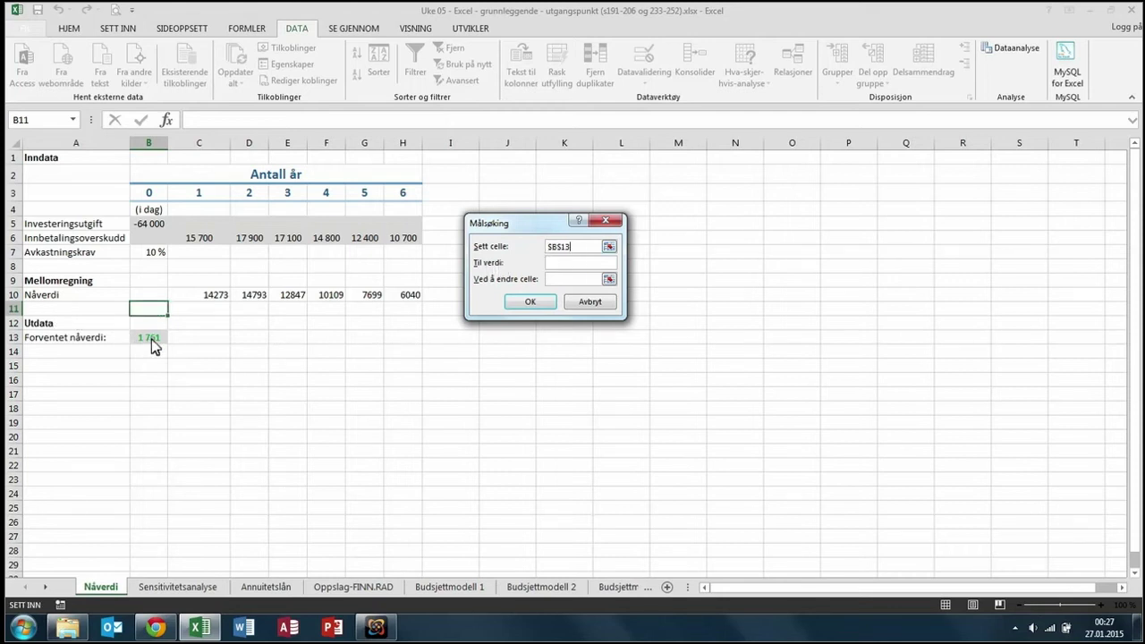
left_click(571, 264)
type("0")
left_click(563, 282)
left_click(151, 253)
left_click(530, 305)
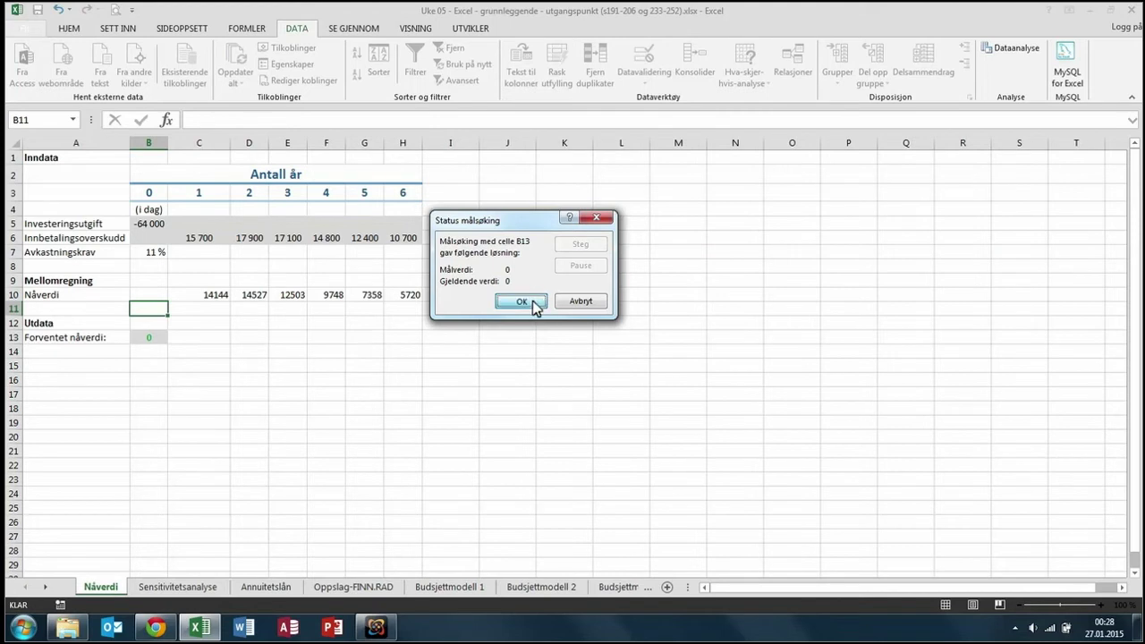
left_click(522, 301)
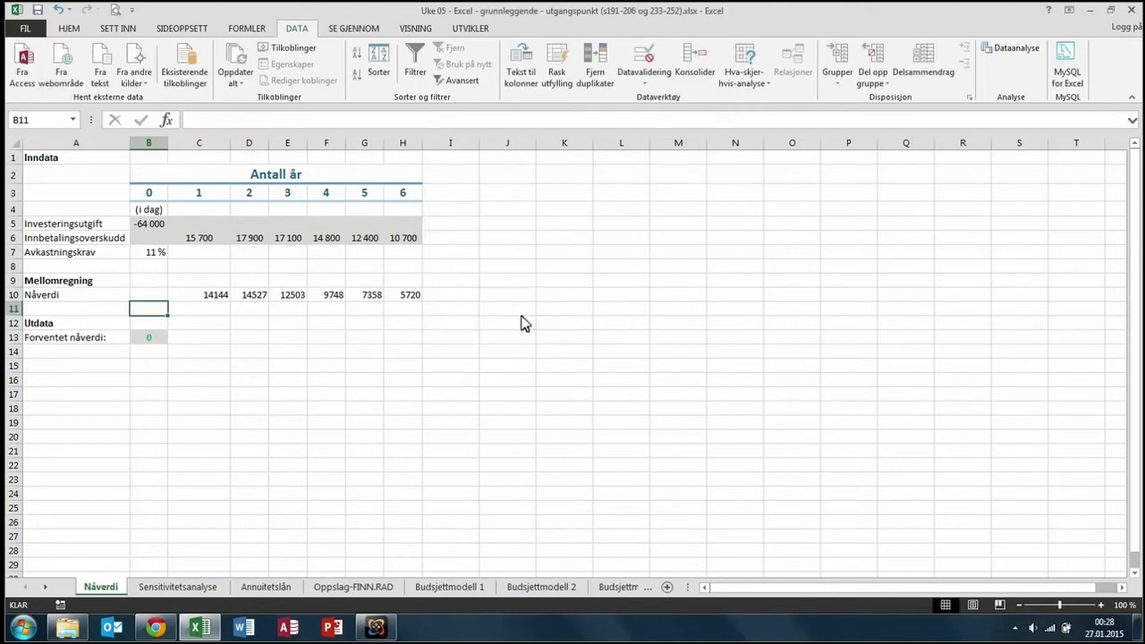
Check the B13 formula and colour the 11 % required return in B7 red.
left_click(148, 340)
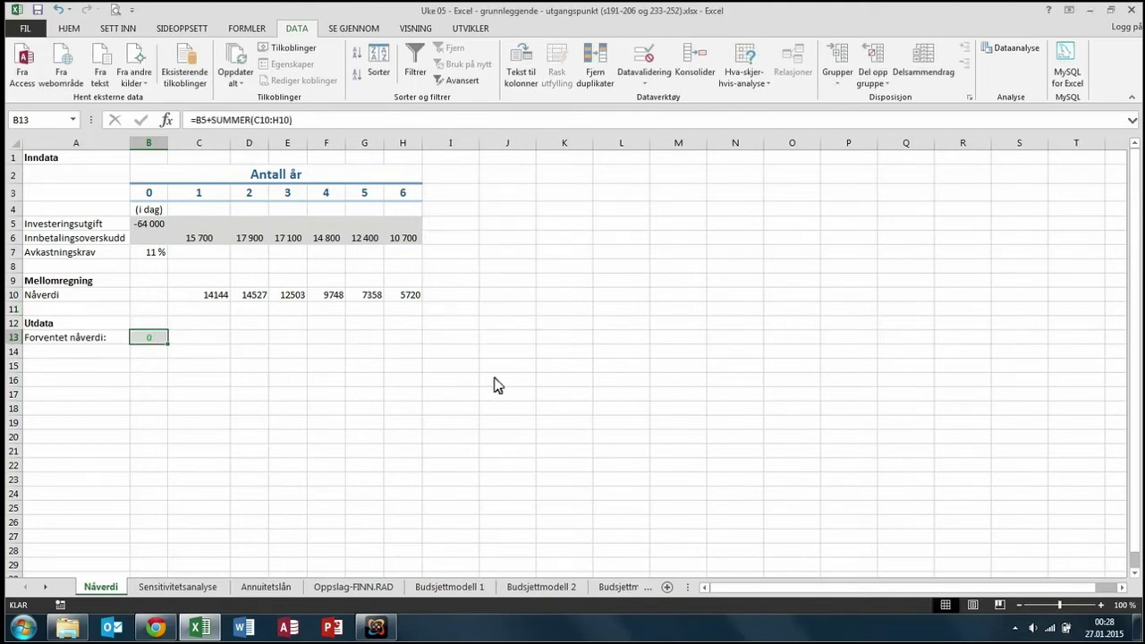
left_click(148, 253)
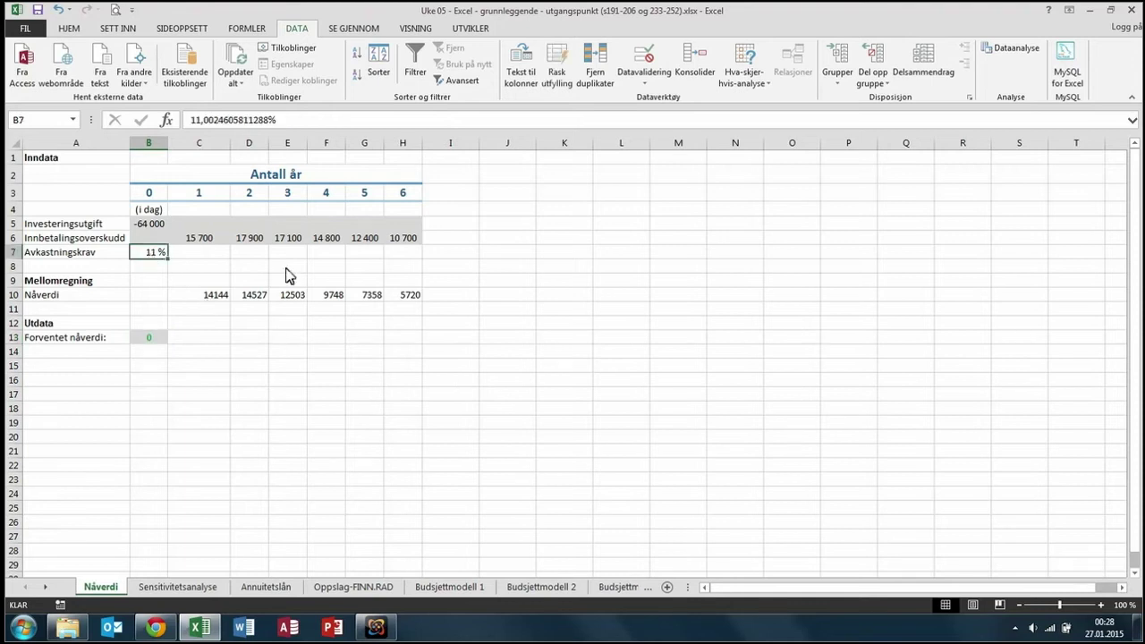
left_click(77, 31)
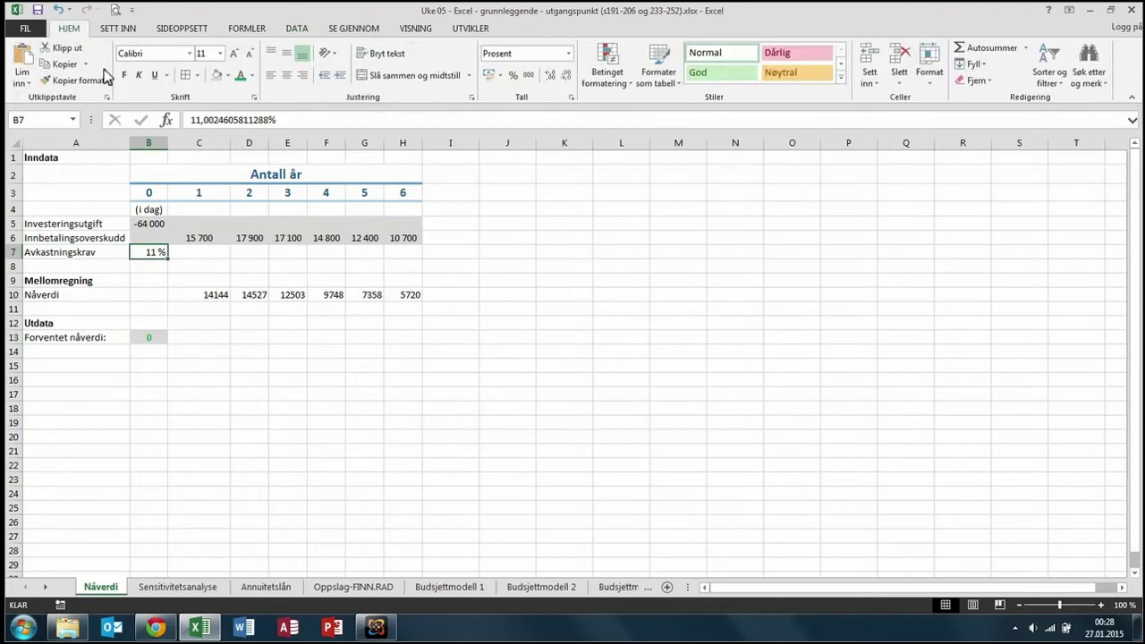
left_click(253, 77)
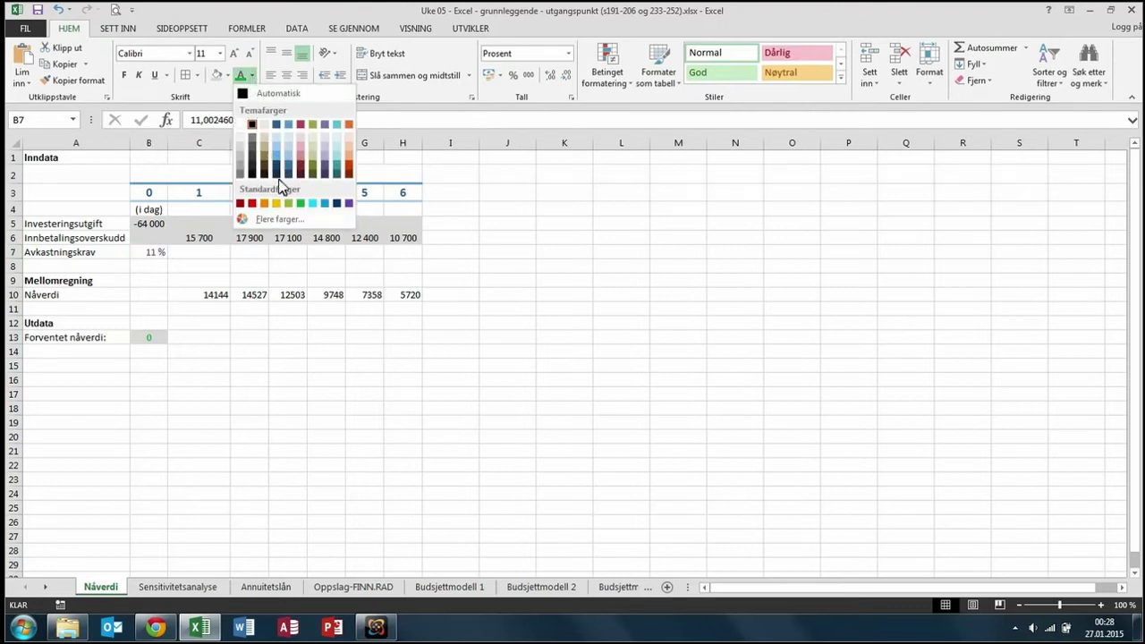
left_click(253, 203)
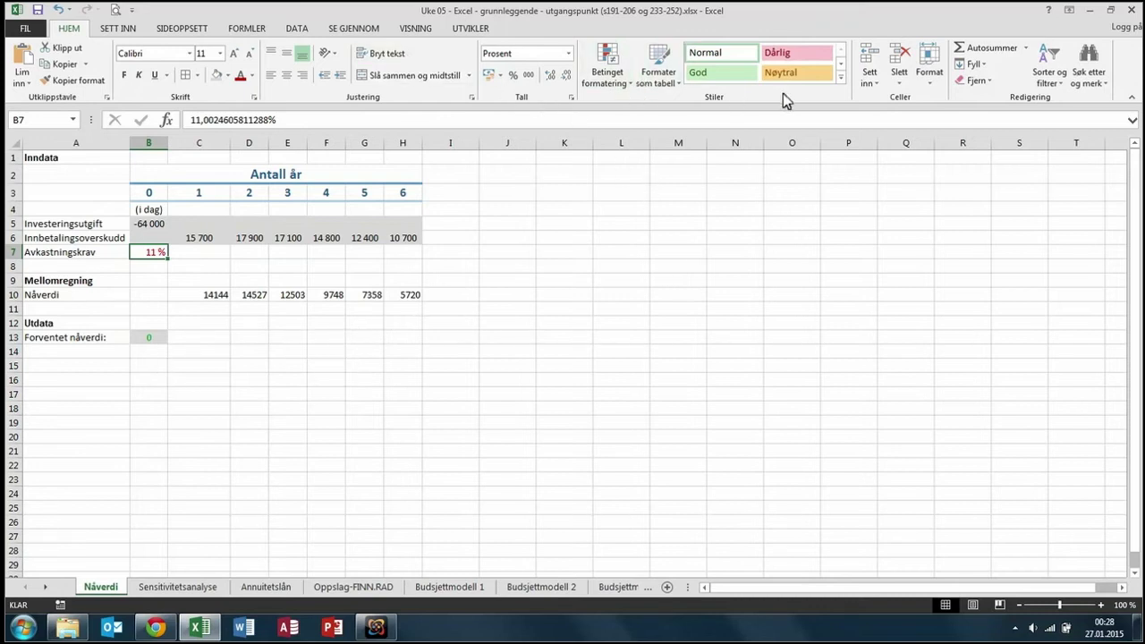
left_click(302, 32)
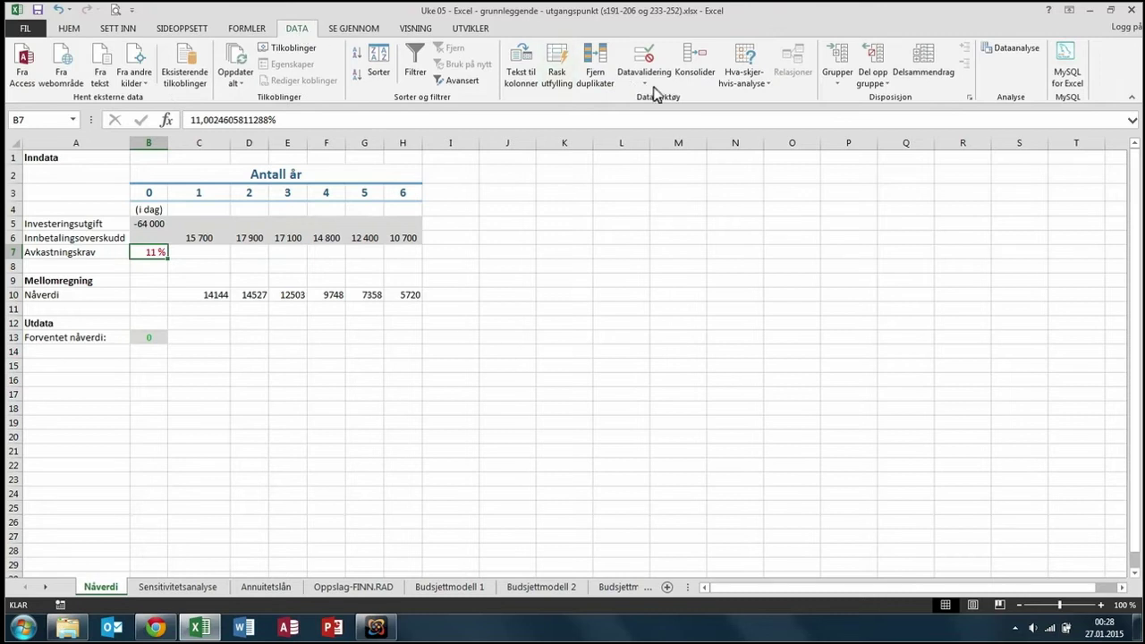
left_click(765, 89)
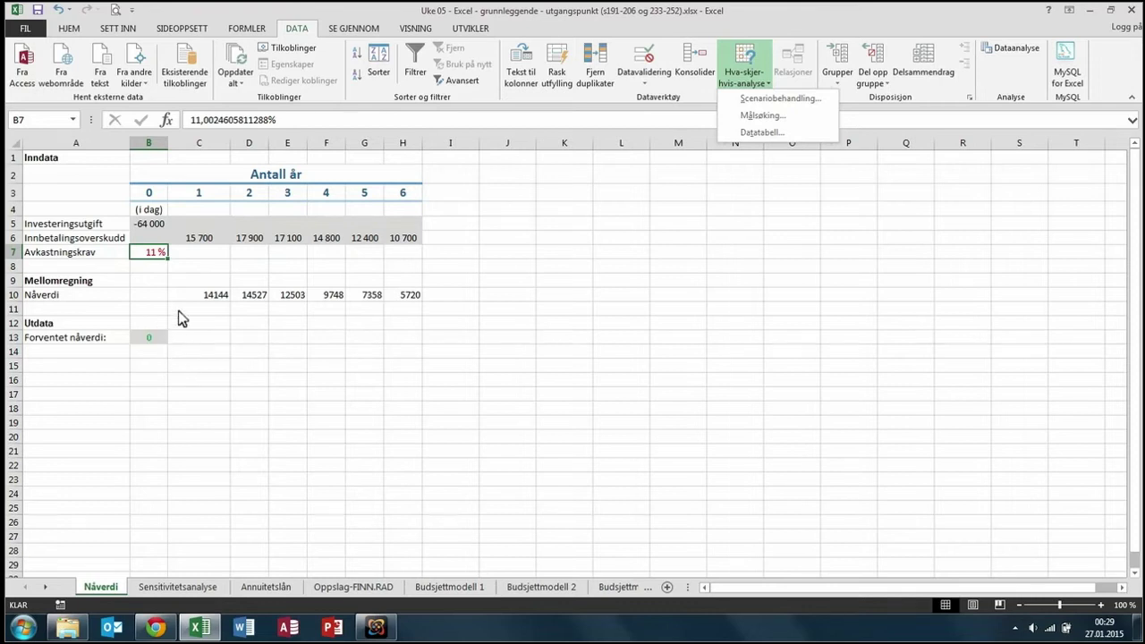
left_click(162, 292)
left_click(160, 297)
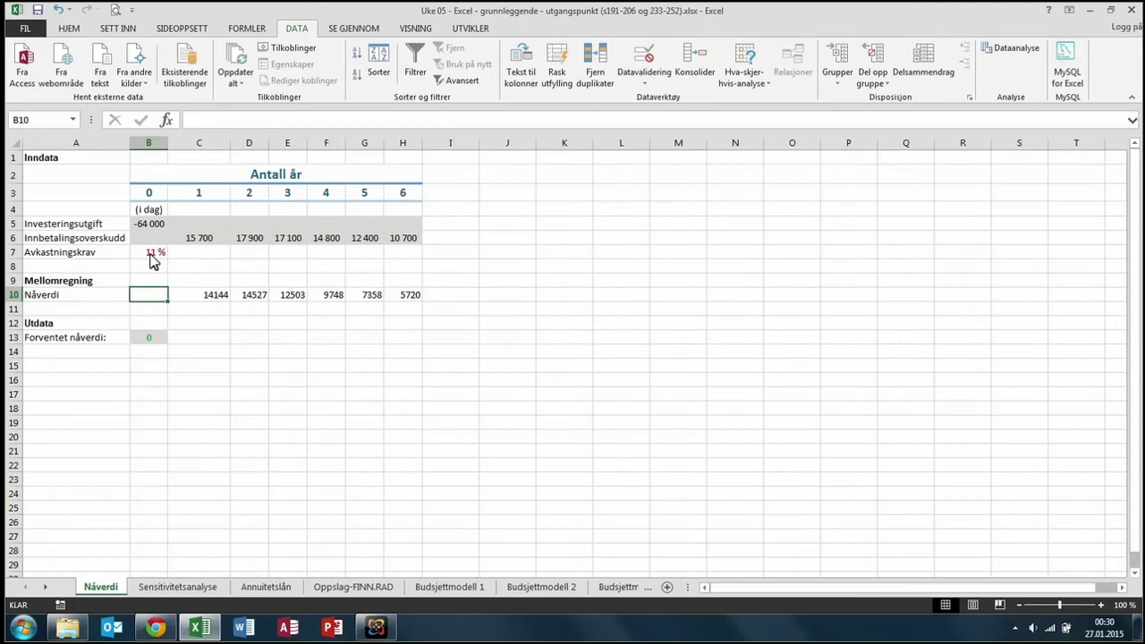
left_click(154, 317)
left_click(153, 299)
On Sensitivitetsanalyse, inspect B5 and open B8's =B3+NNV(B5;C4:H4) formula for editing.
left_click(169, 590)
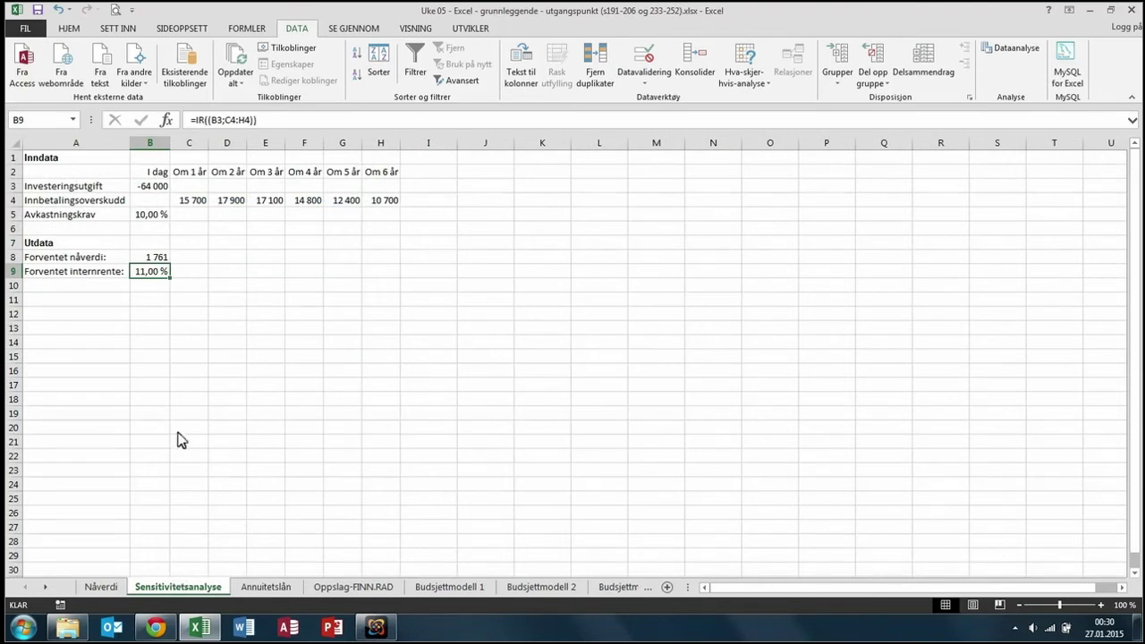
key("Up")
key("Up")
key("Up")
key("Up")
key("Up")
key("Left")
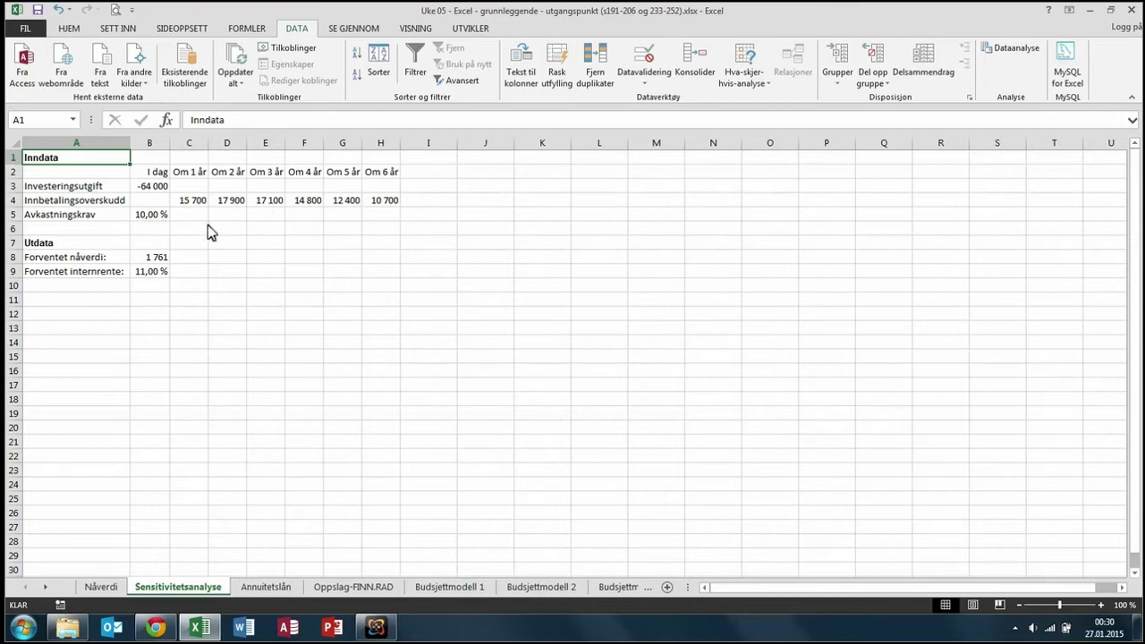
left_click(149, 219)
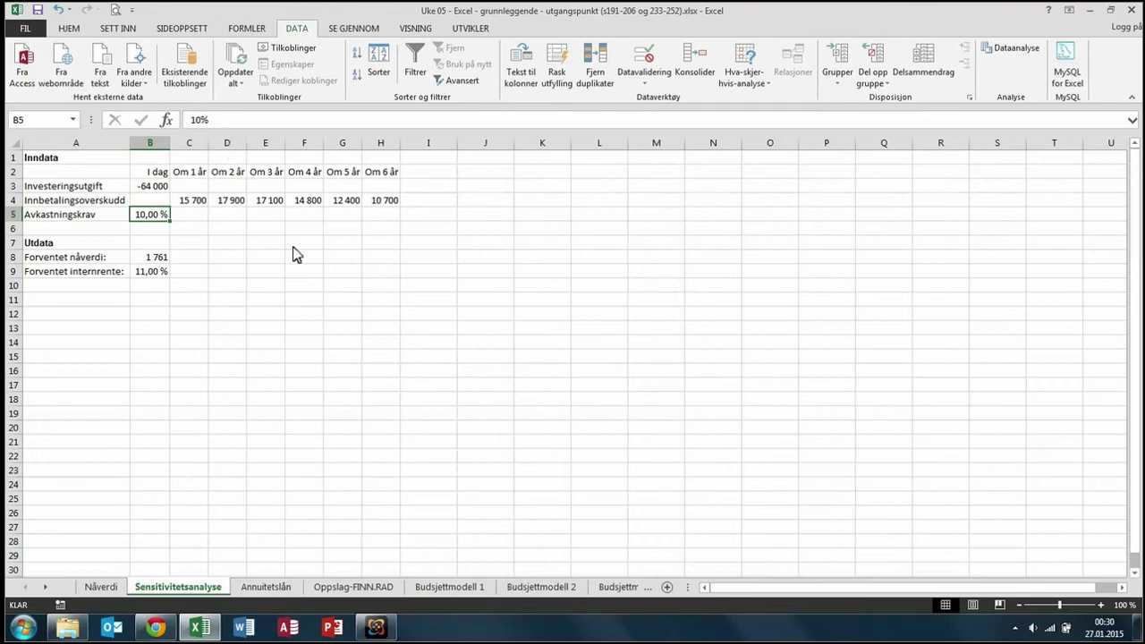
left_click(152, 259)
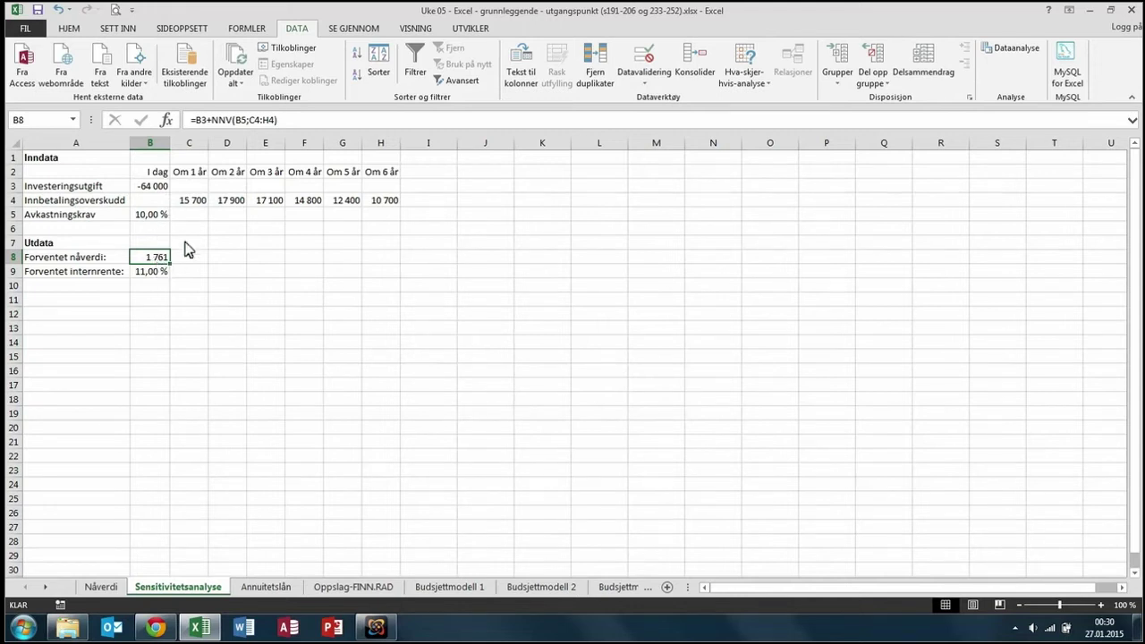
left_click(221, 120)
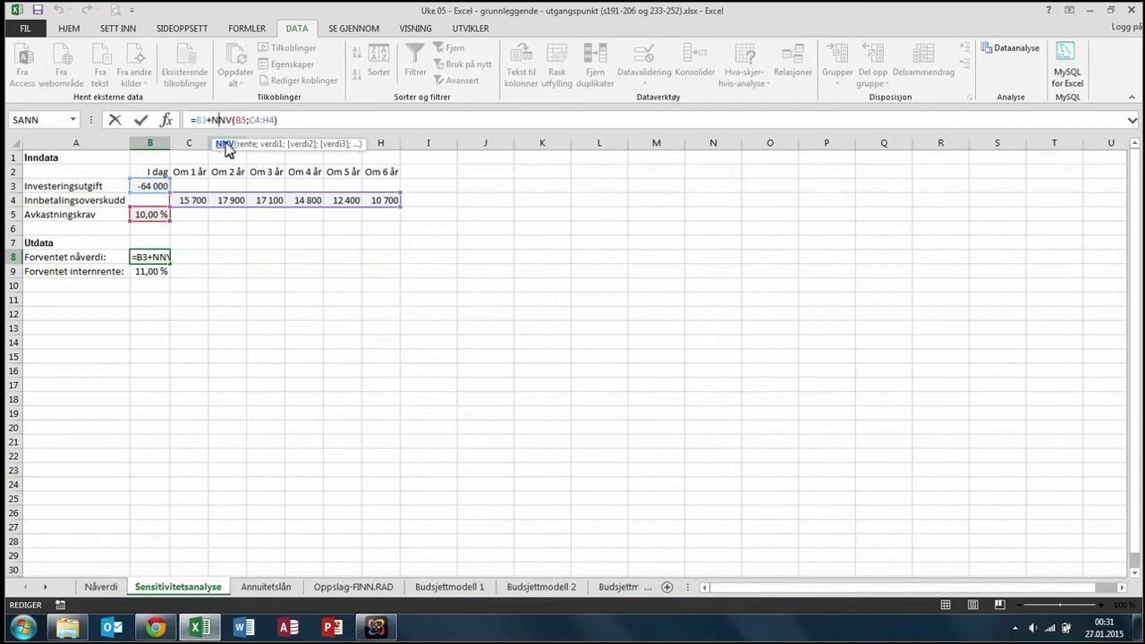
left_click(226, 146)
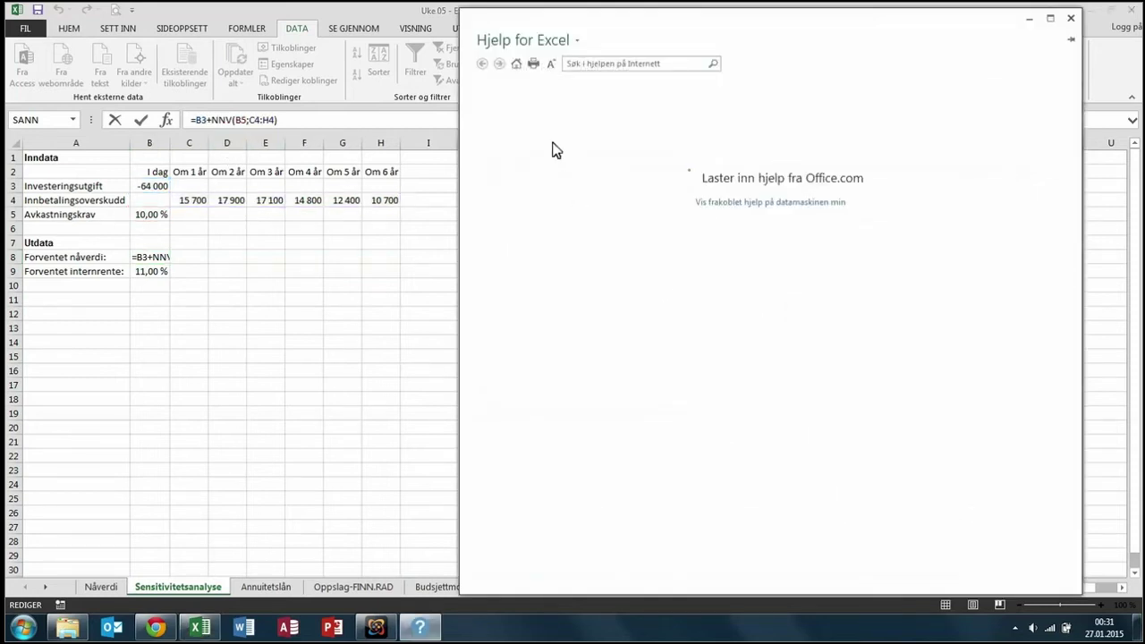
left_click(577, 41)
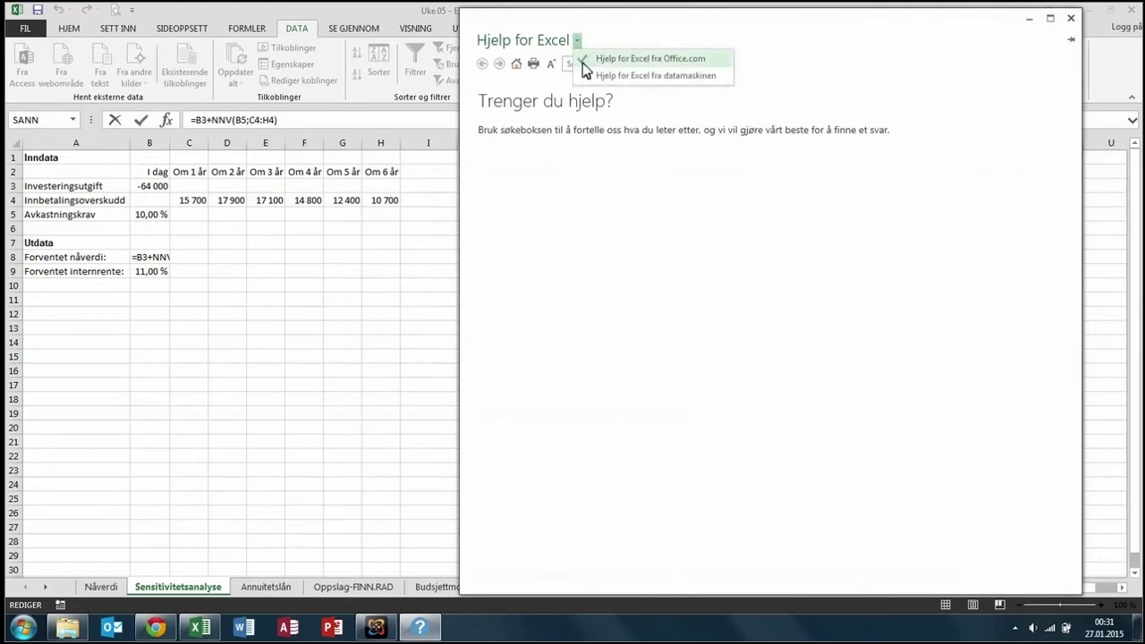
left_click(604, 77)
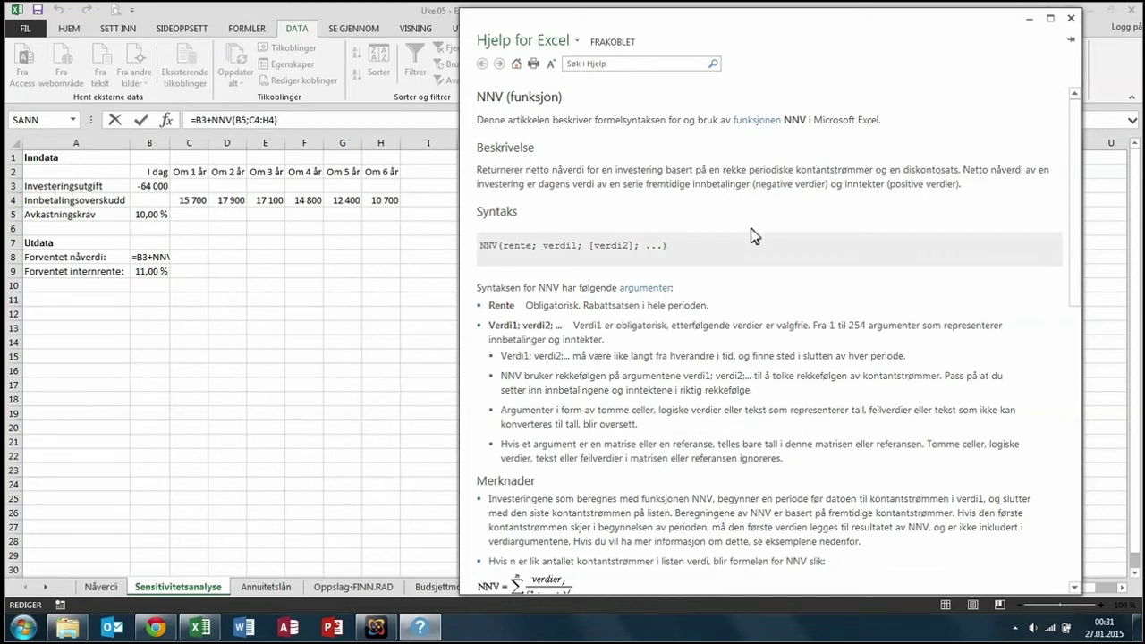
scroll(751, 235, "down", 2)
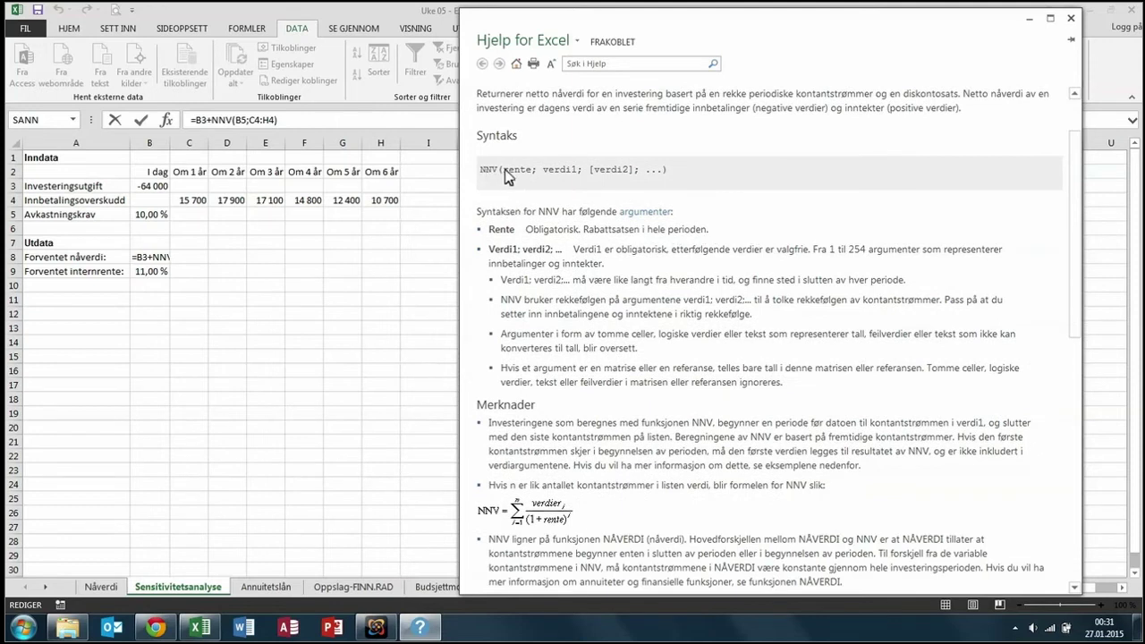
left_click_drag(506, 170, 527, 170)
left_click(560, 177)
left_click_drag(545, 168, 589, 170)
left_click(570, 220)
left_click_drag(501, 280, 744, 282)
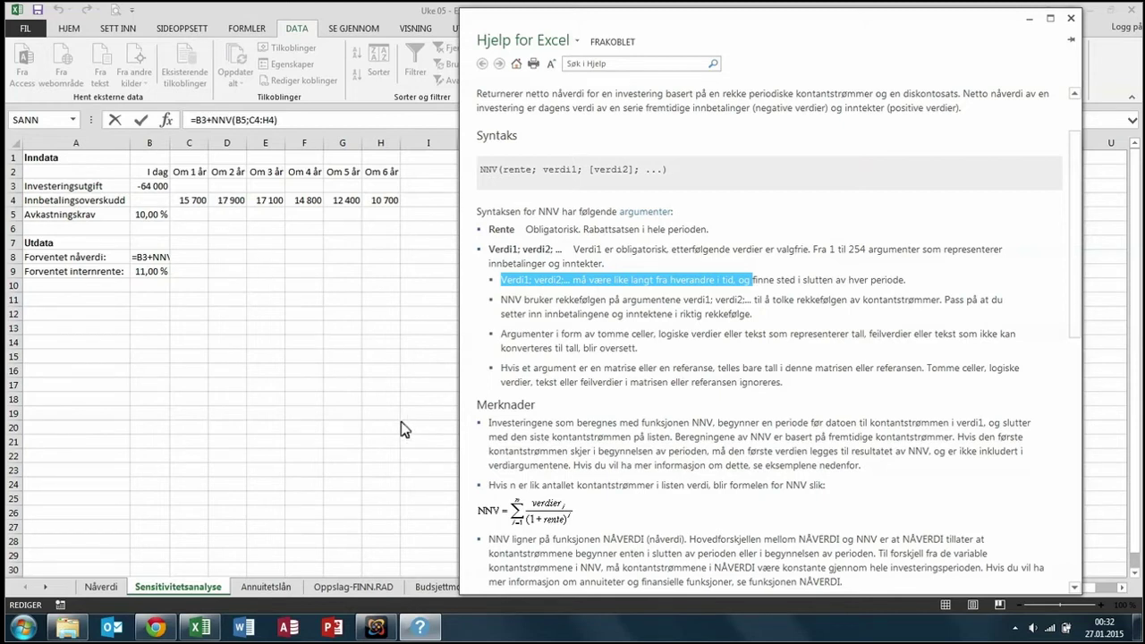
left_click(552, 446)
scroll(564, 445, "down", 3)
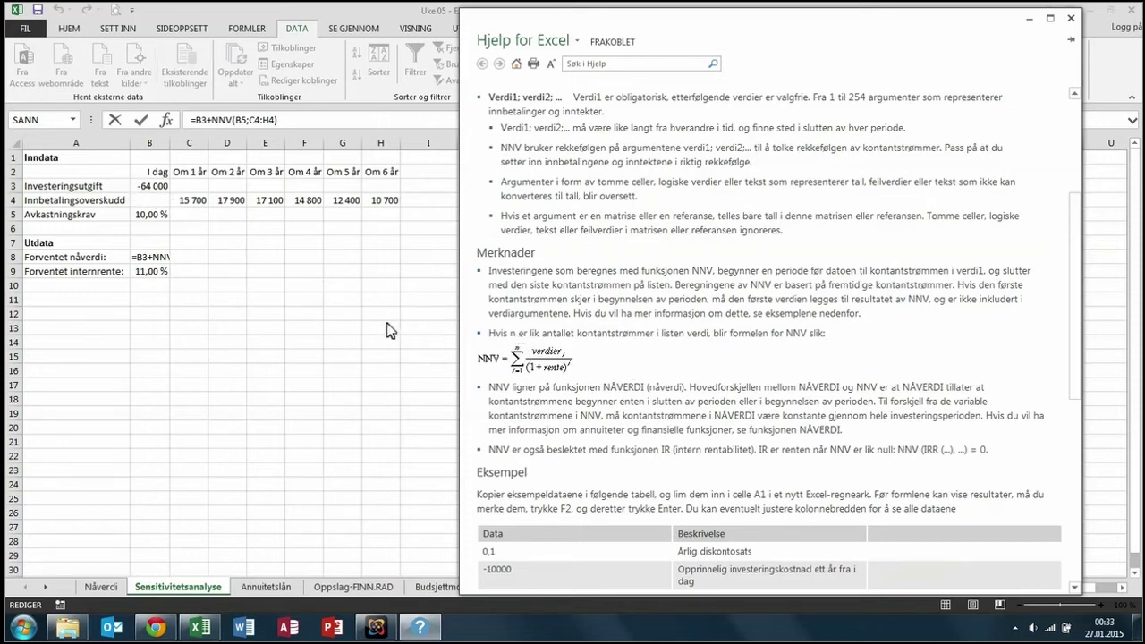
left_click(179, 204)
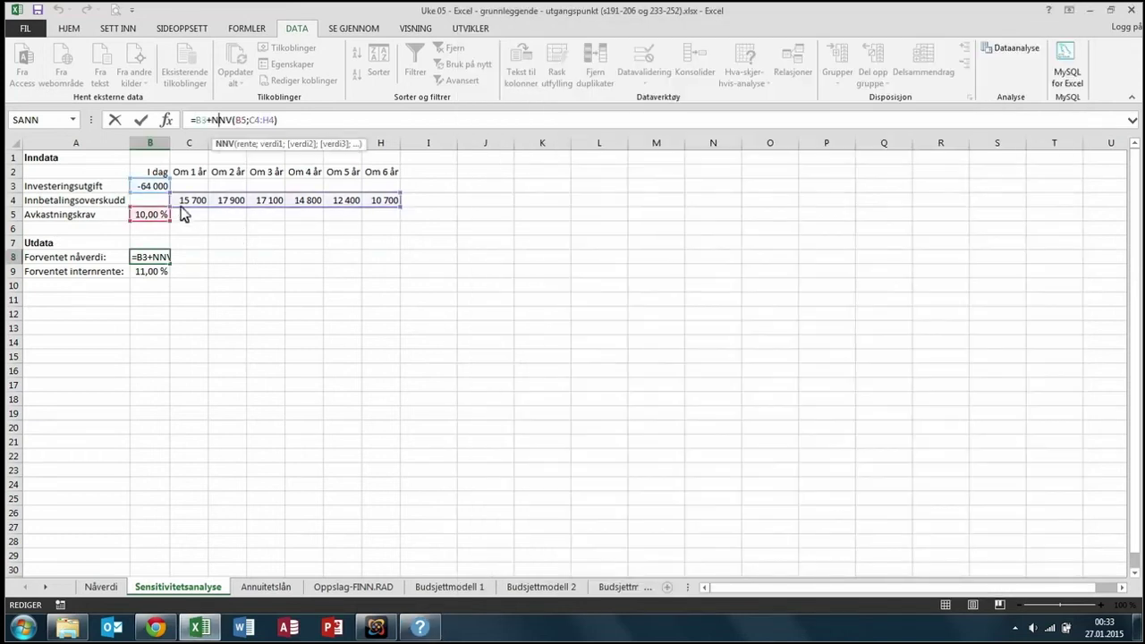
Leave formula editing and check the cash flows from C4 to H4.
left_click(187, 201)
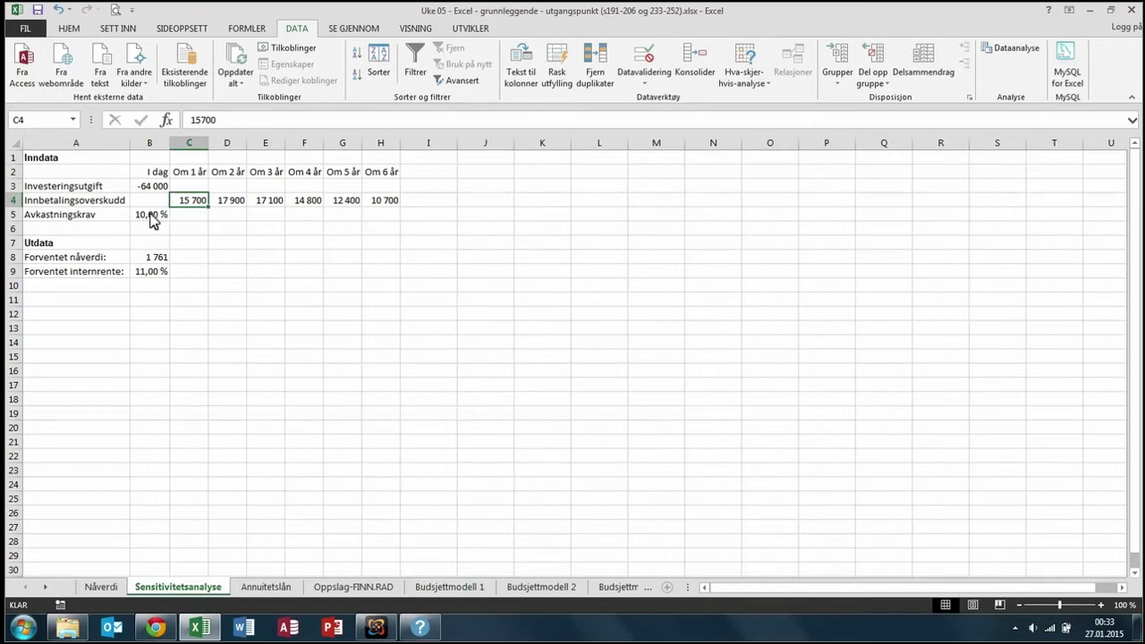
left_click(373, 203)
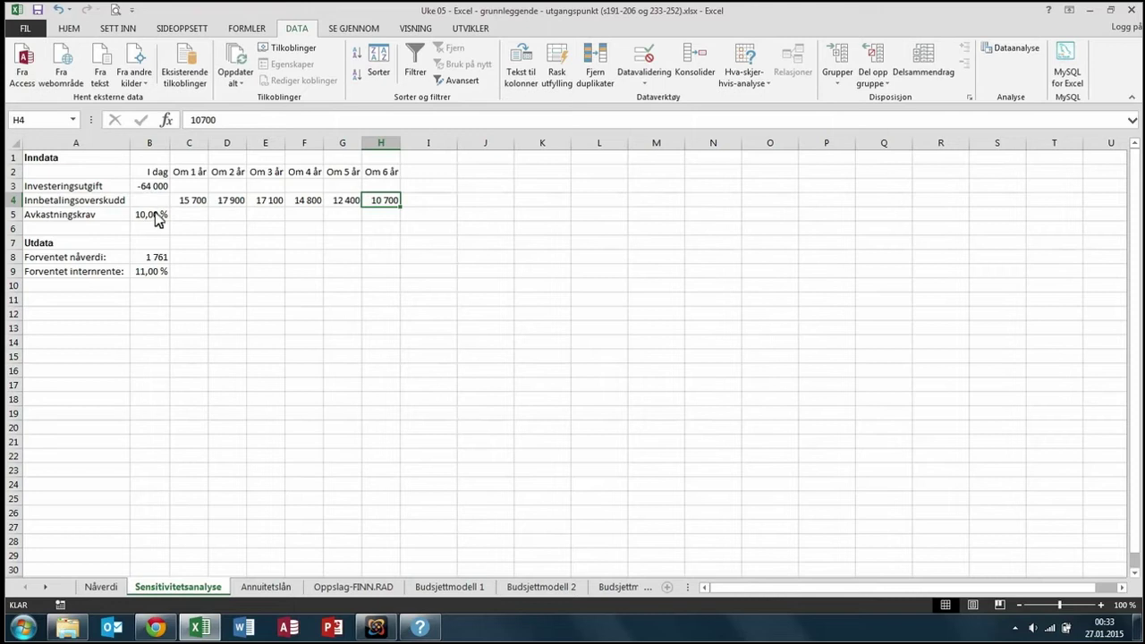
left_click(161, 257)
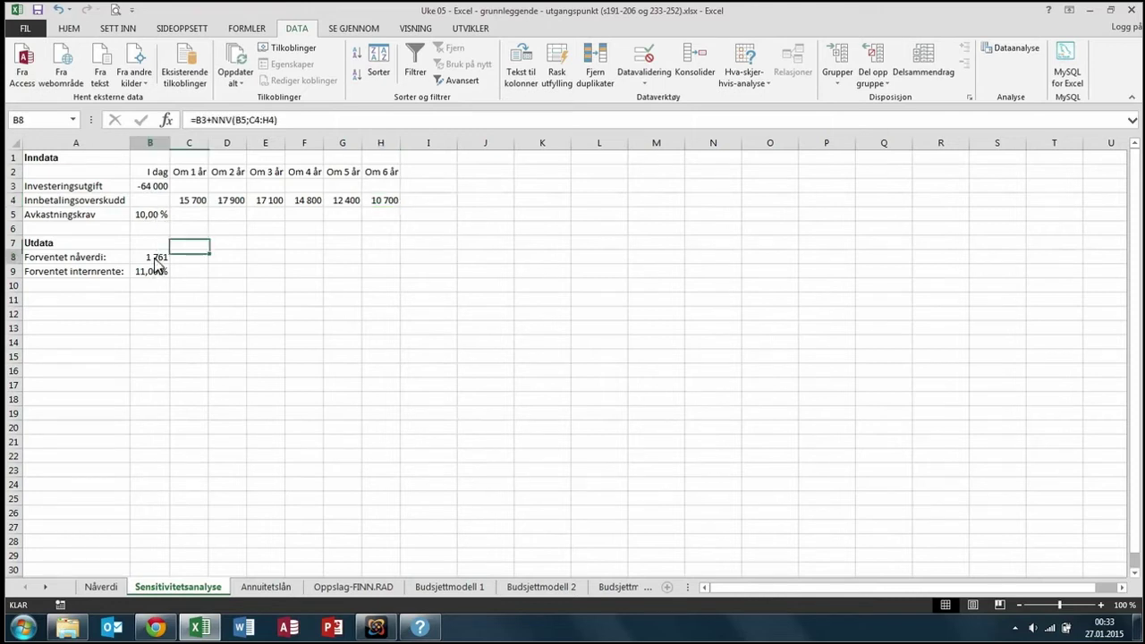
left_click(223, 122)
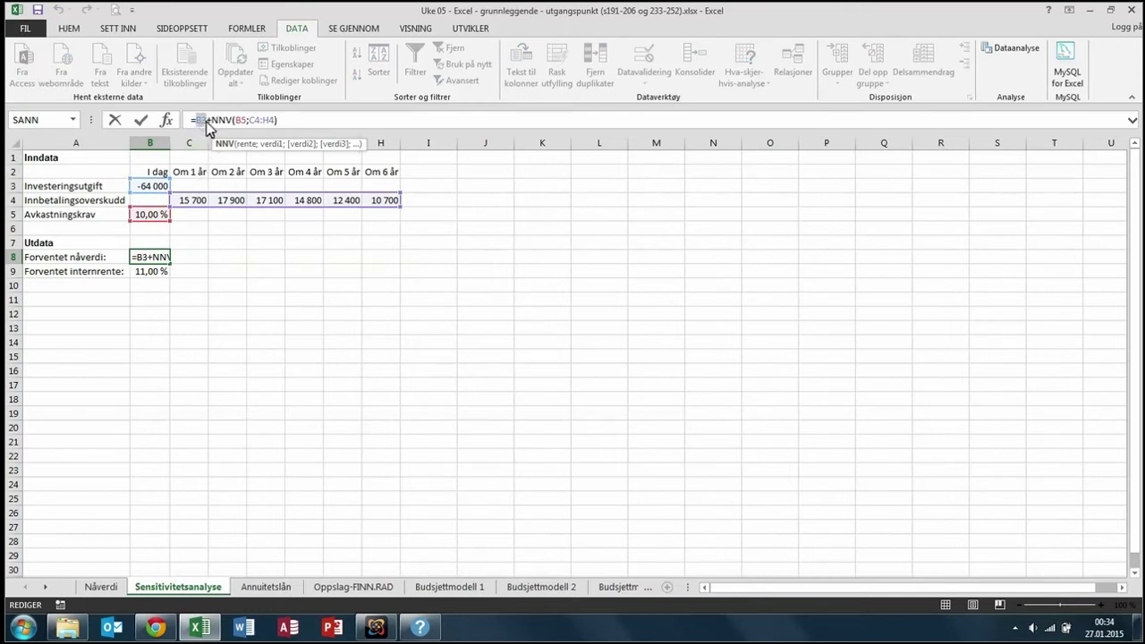
double_click(201, 121)
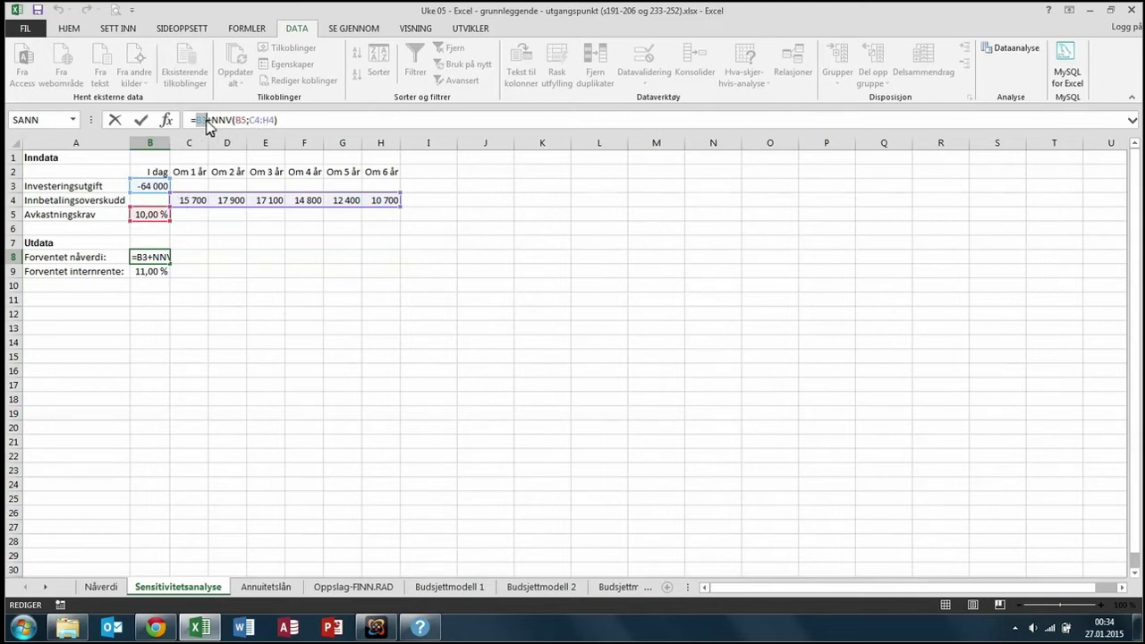
left_click(218, 120)
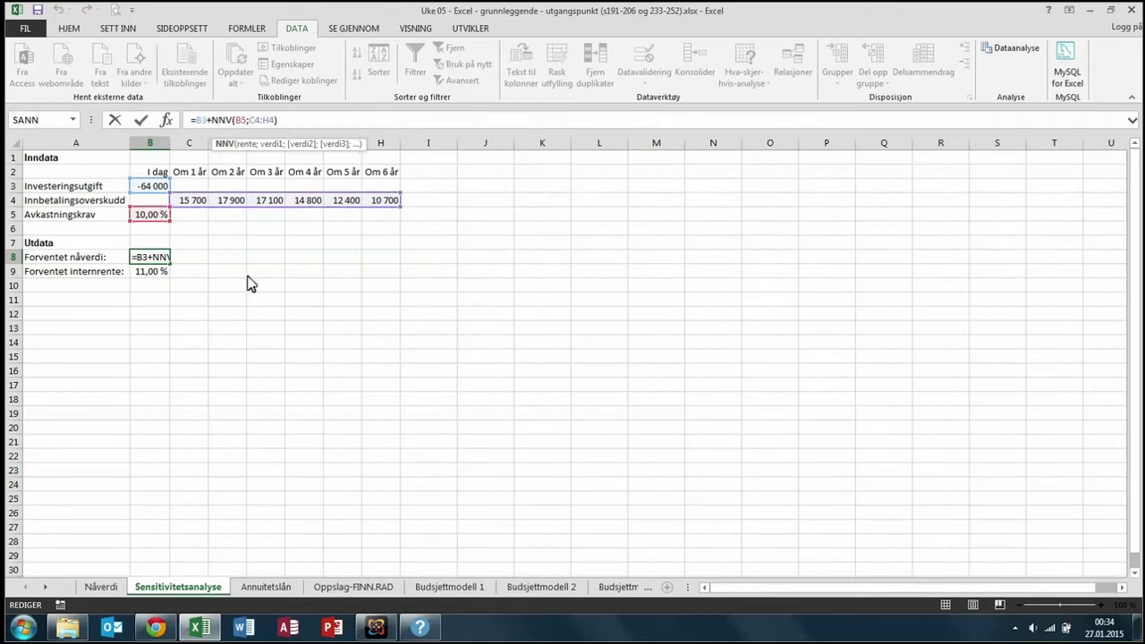
key("Return")
Set the required return in B7 on Nåverdi to 10 %.
left_click(152, 259)
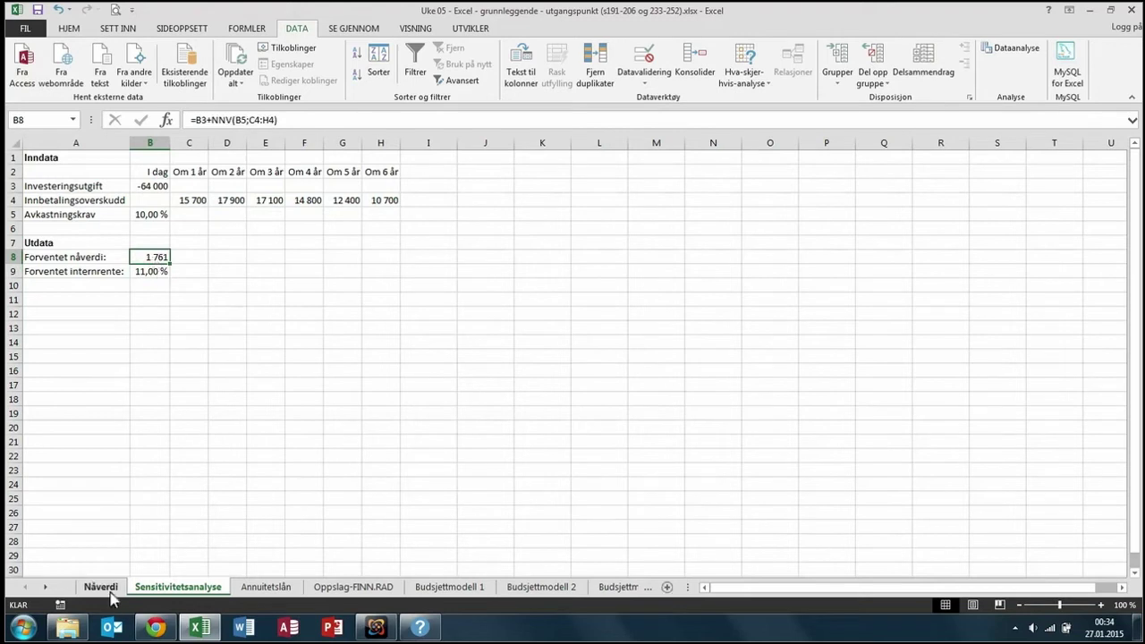
left_click(100, 587)
left_click(150, 254)
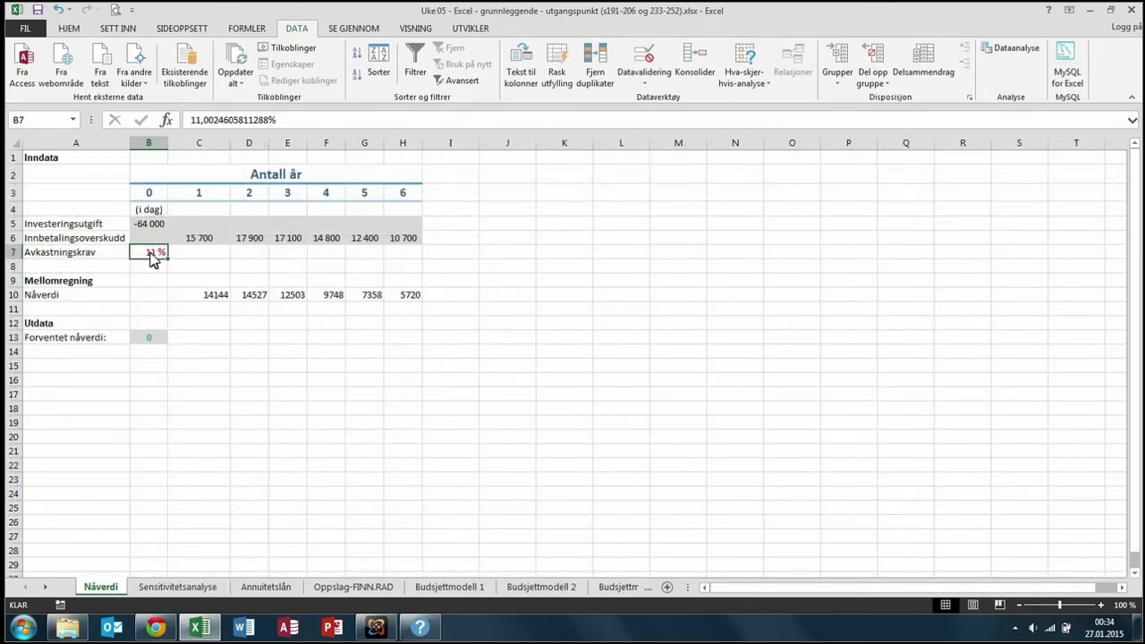
type("10")
key("Up")
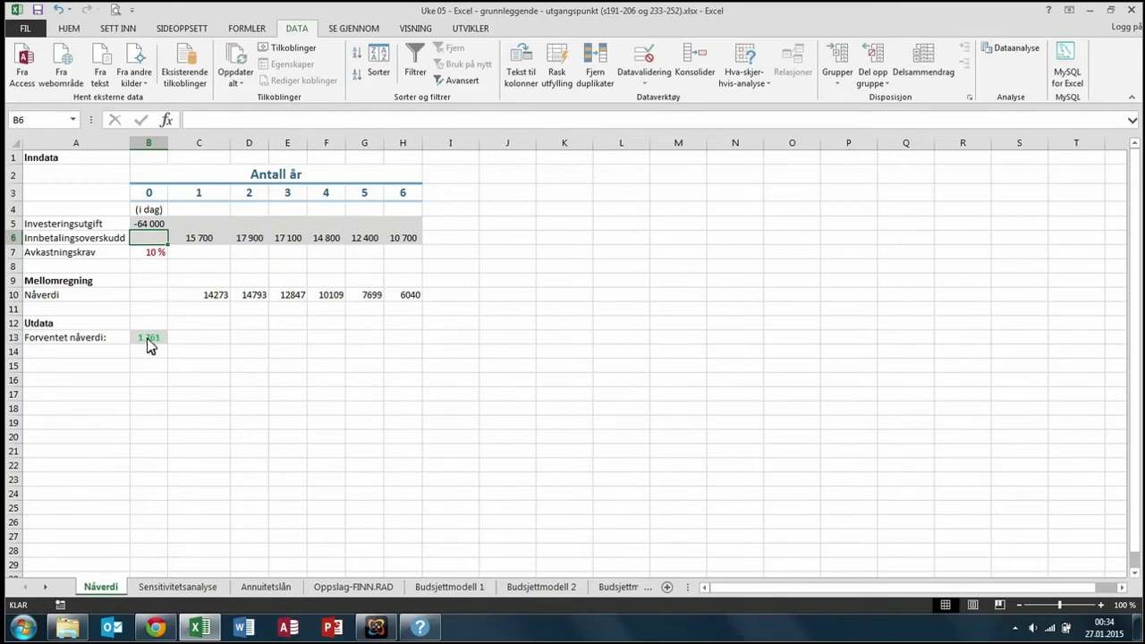
Check the discounted values in C10:H10, then return to Sensitivitetsanalyse.
left_click(219, 297)
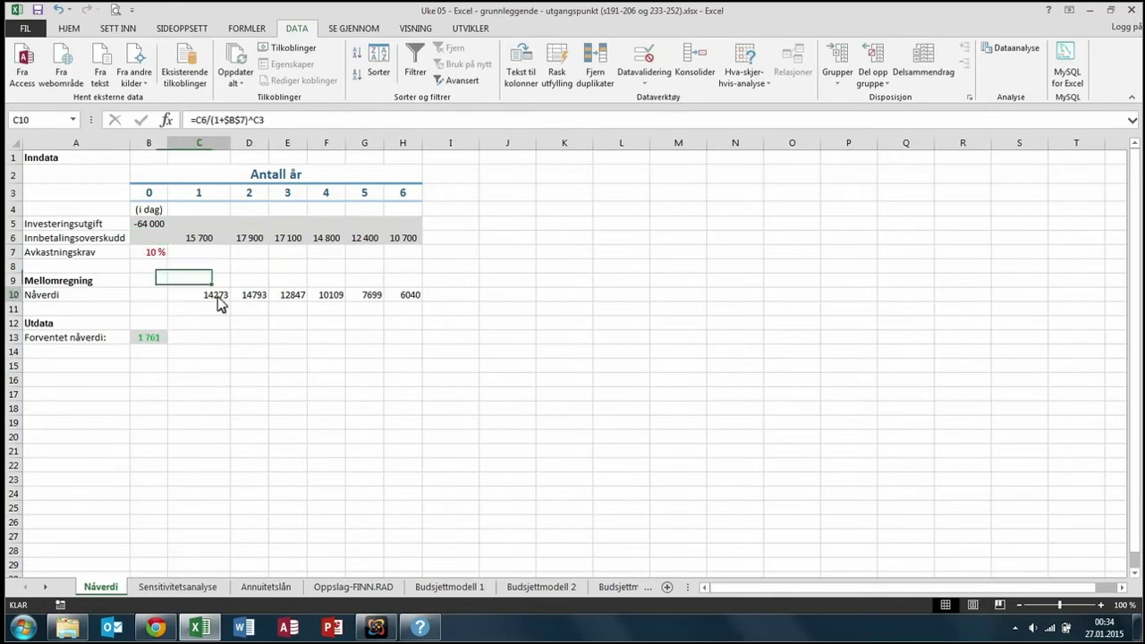
key("Right")
key("Right")
key("Right")
key("Right")
key("Right")
key("Left")
key("Left")
key("Left")
key("Left")
key("Left")
key("Left")
key("Left")
key("Right")
key("Down")
key("Down")
key("Down")
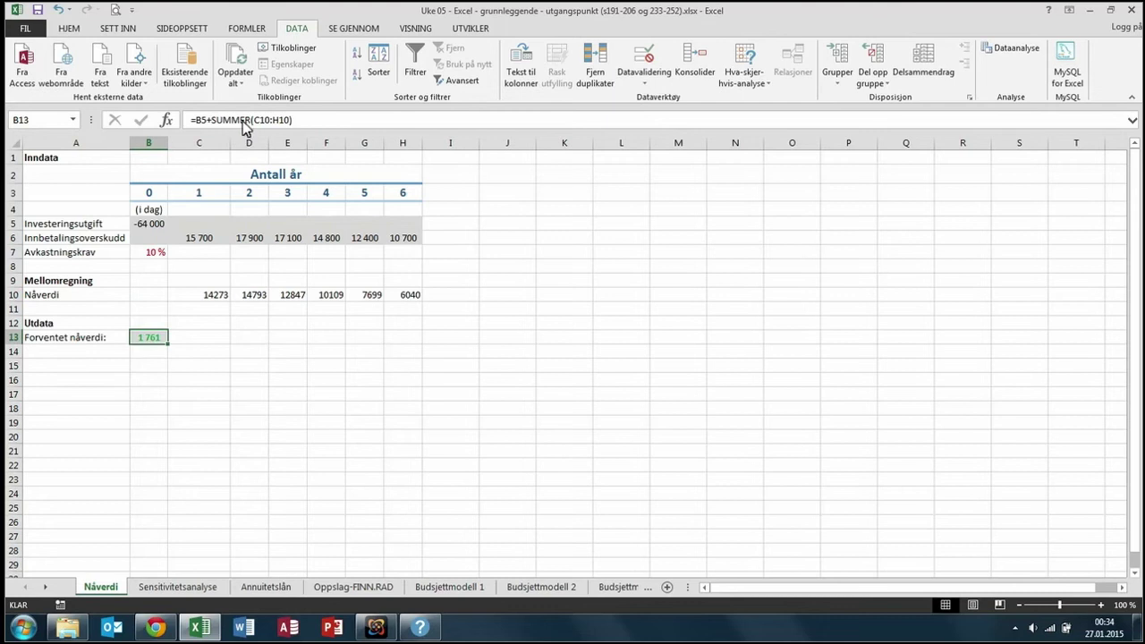
left_click(179, 589)
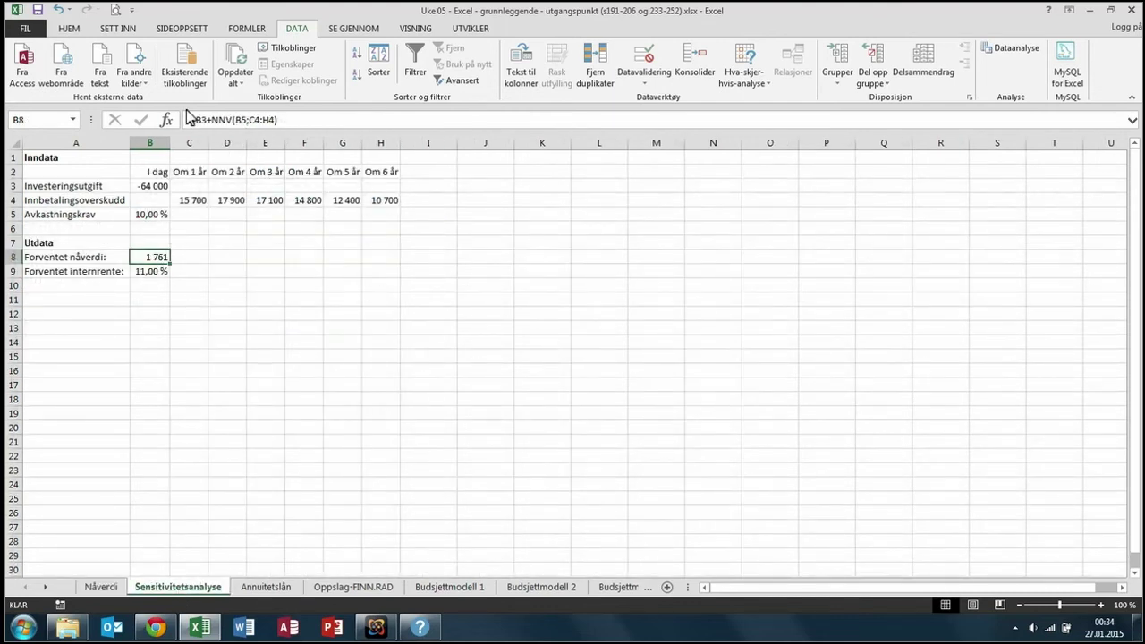
Commit B8's NNV formula over C4:H4 and check the IR formula in B9.
left_click(224, 122)
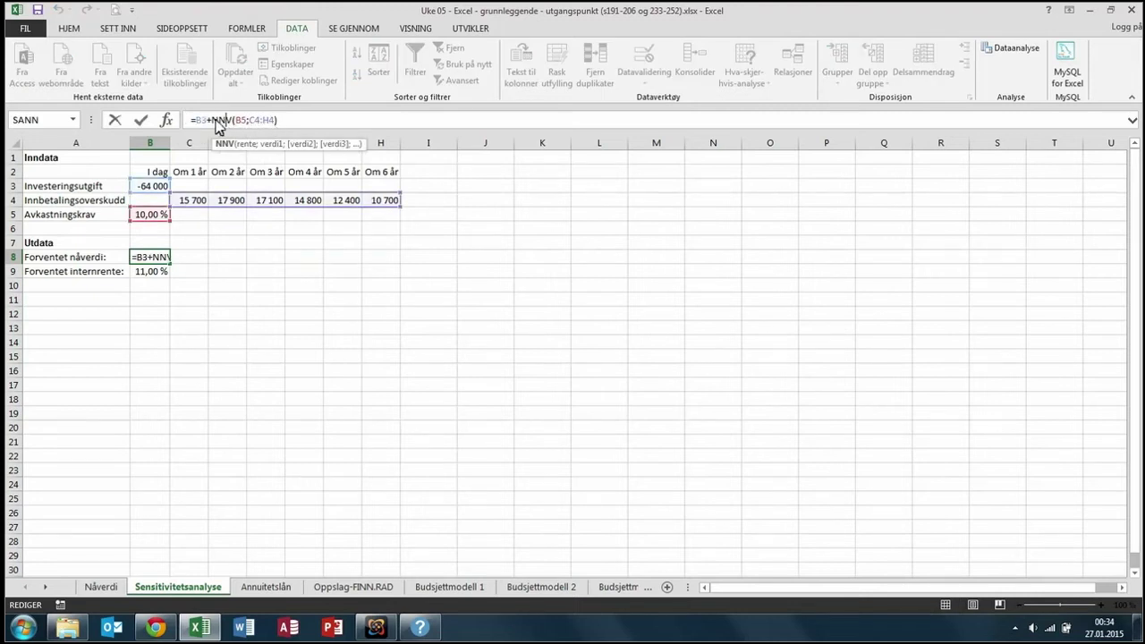
left_click_drag(214, 125, 272, 122)
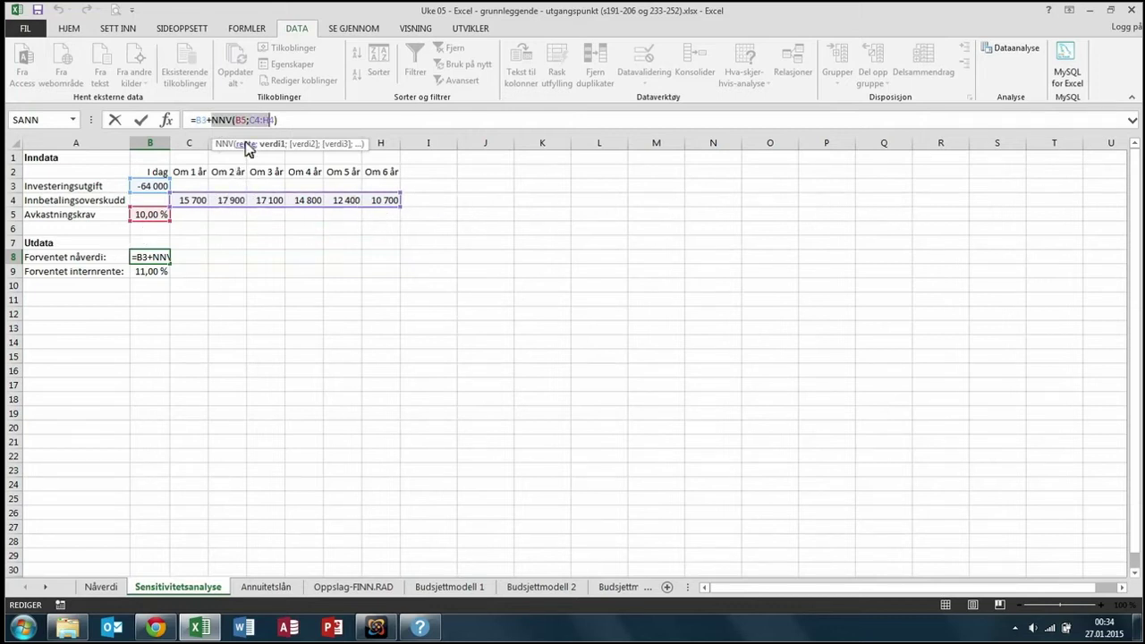
key("Return")
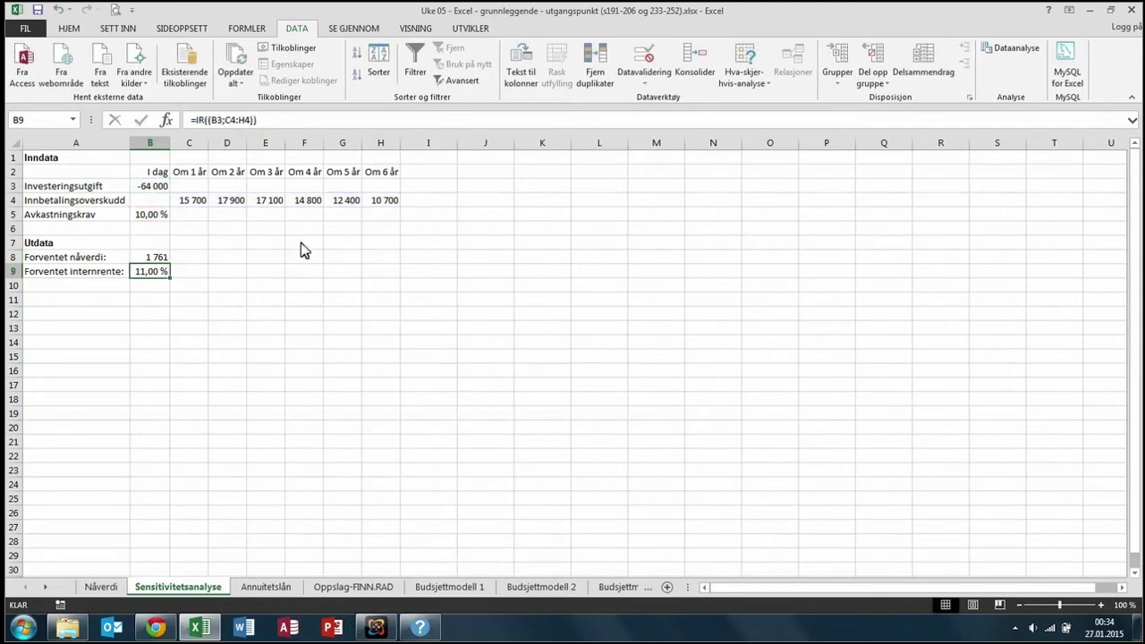
key("Return")
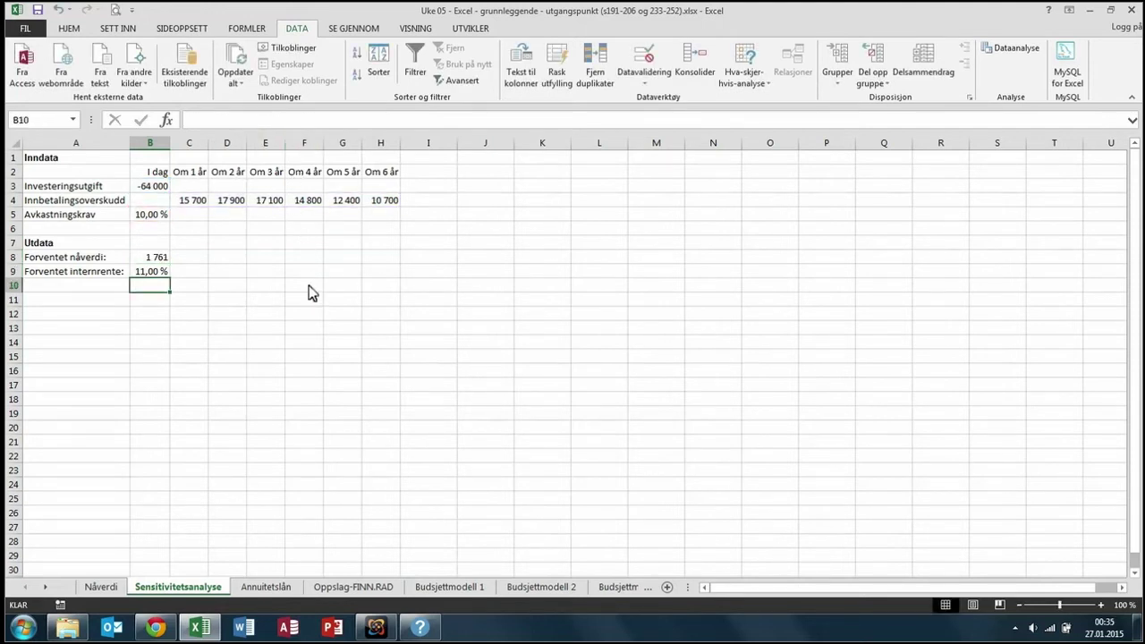
key("Up")
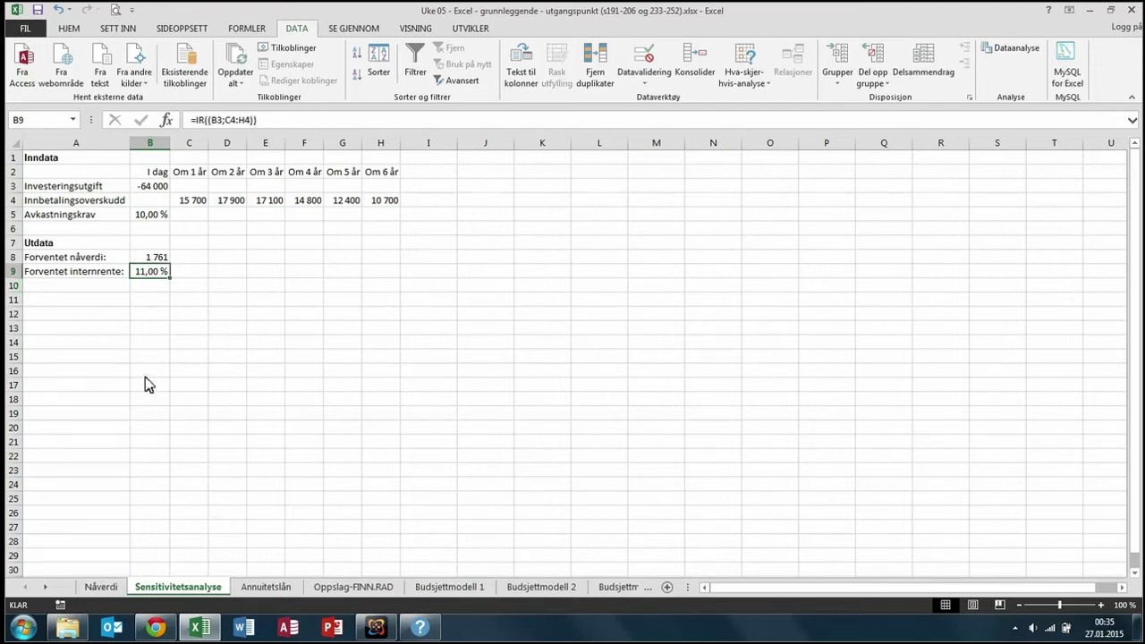
left_click(101, 587)
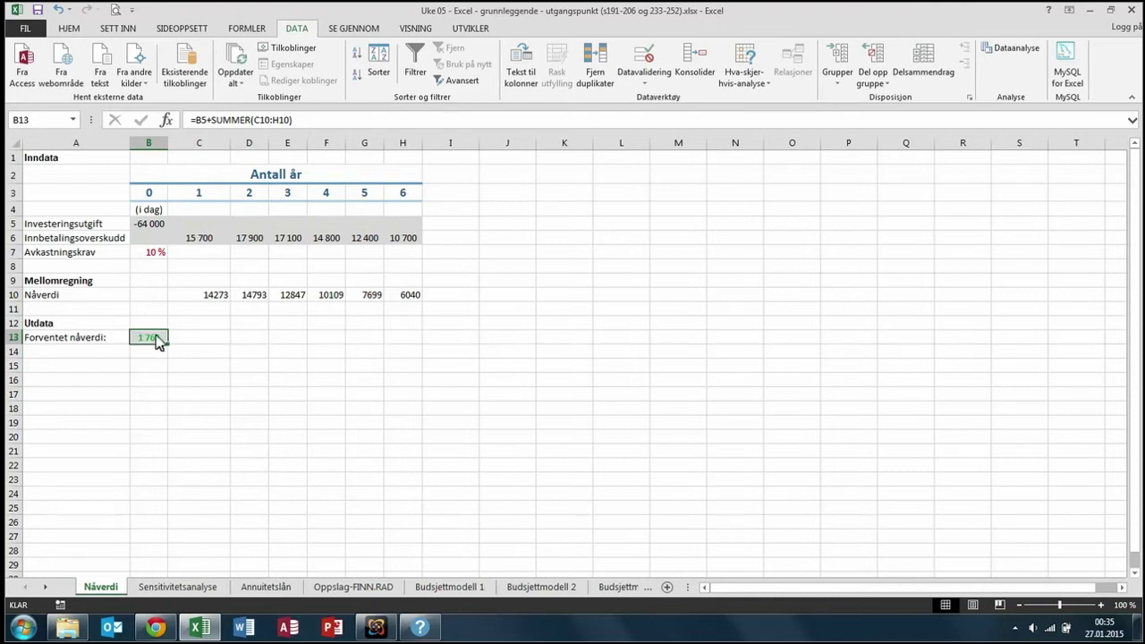
Try a 9 % required return in B7.
left_click(746, 79)
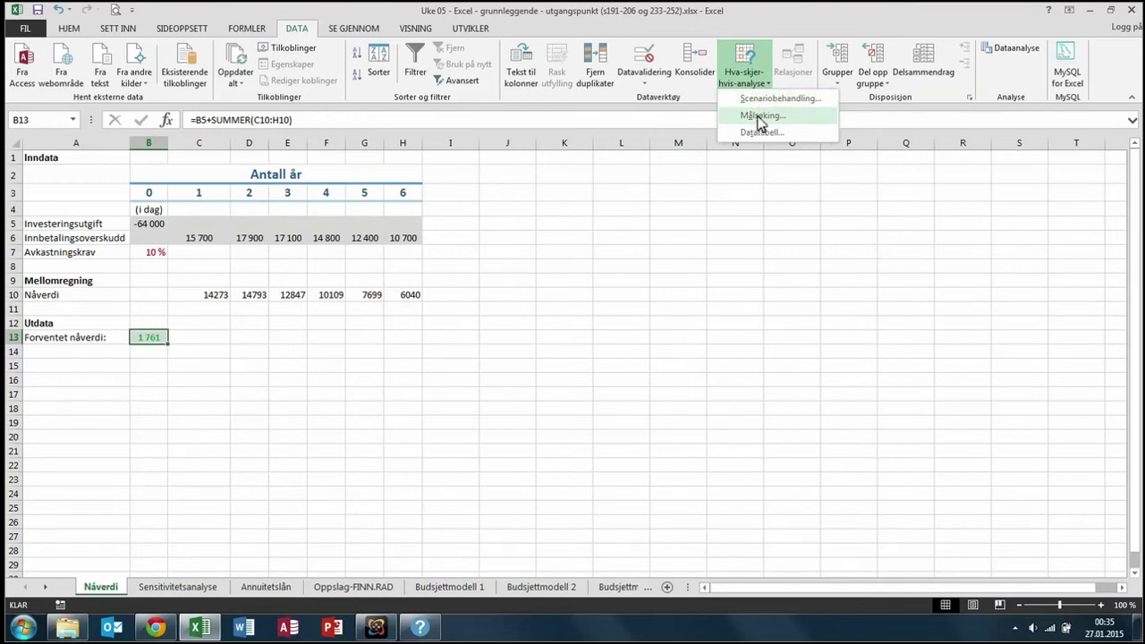
left_click(150, 274)
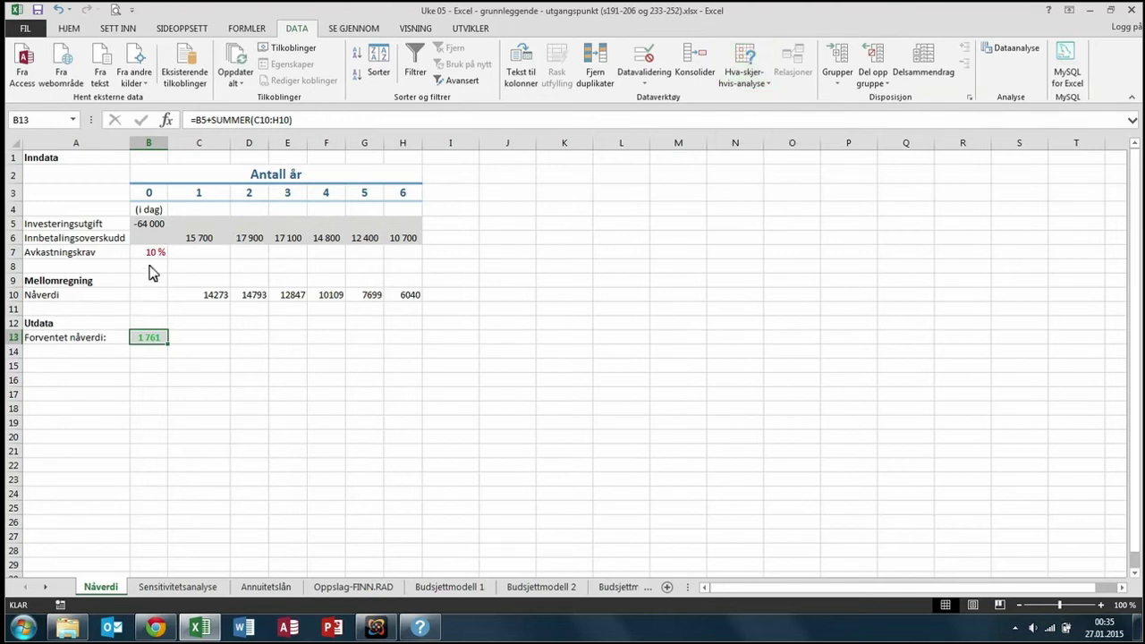
left_click(148, 253)
type("9")
key("Up")
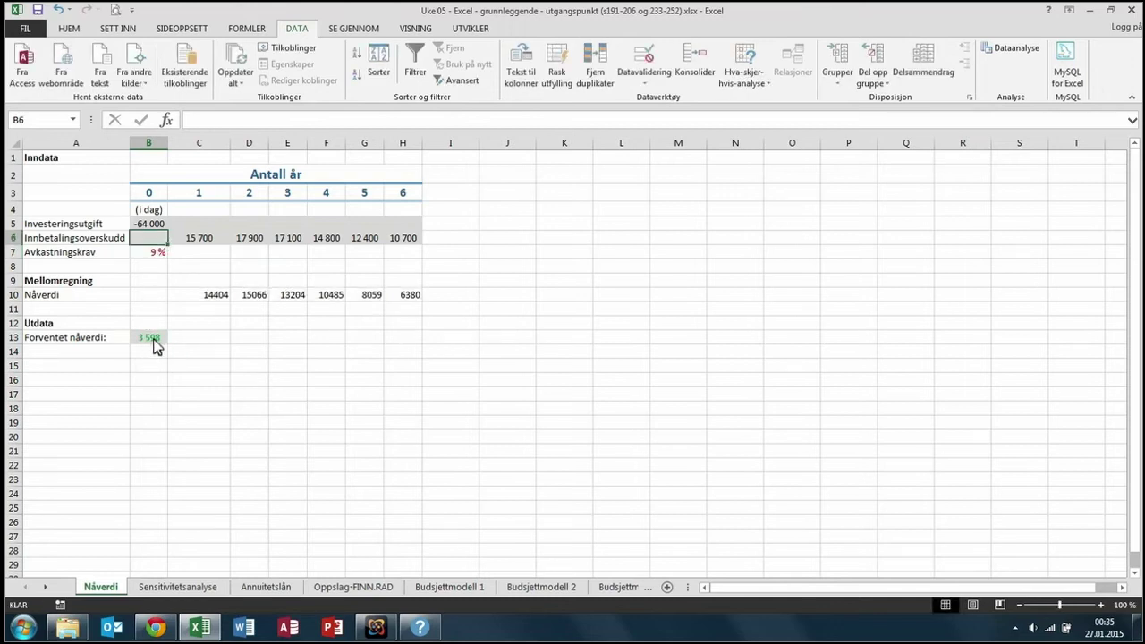
Try 12 % and then 11 % as the required return in B7.
key("Down")
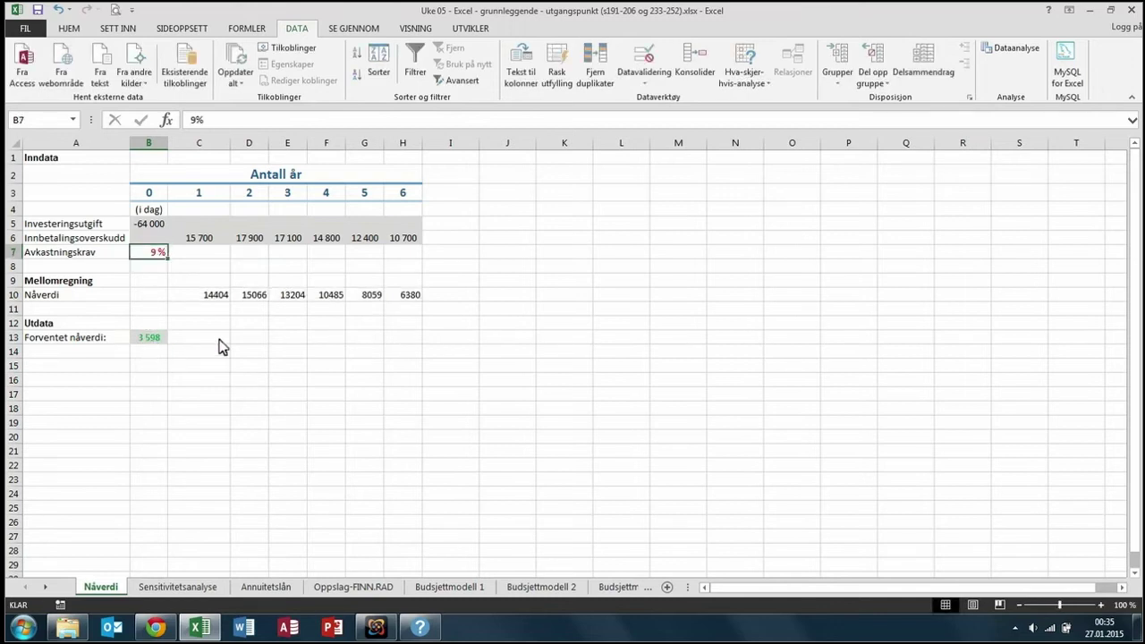
type("12")
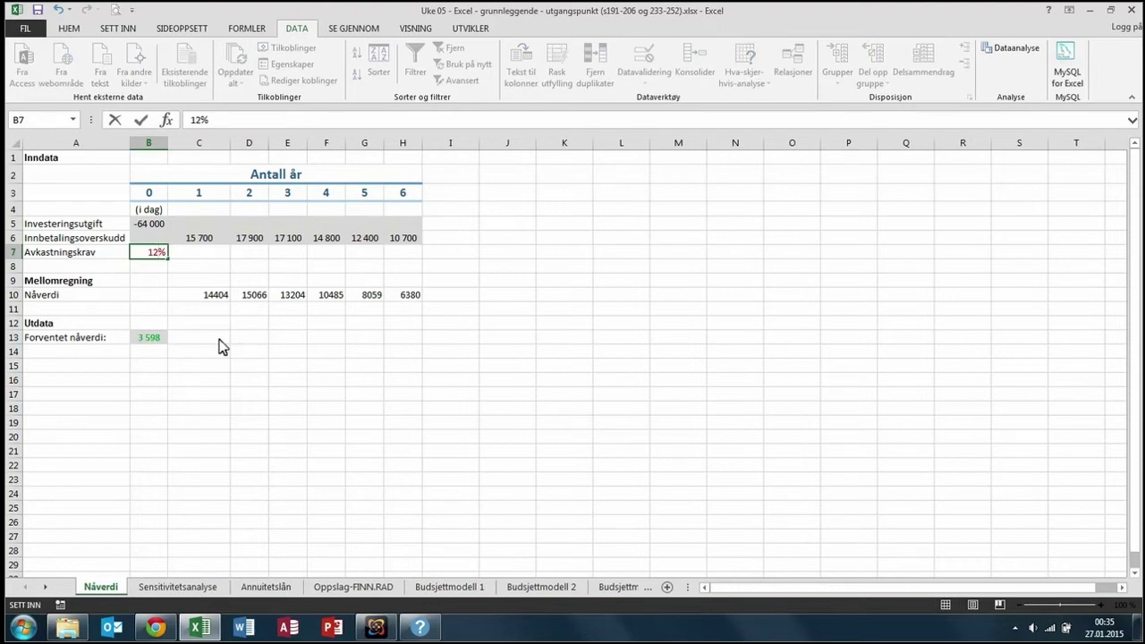
key("Return")
key("Up")
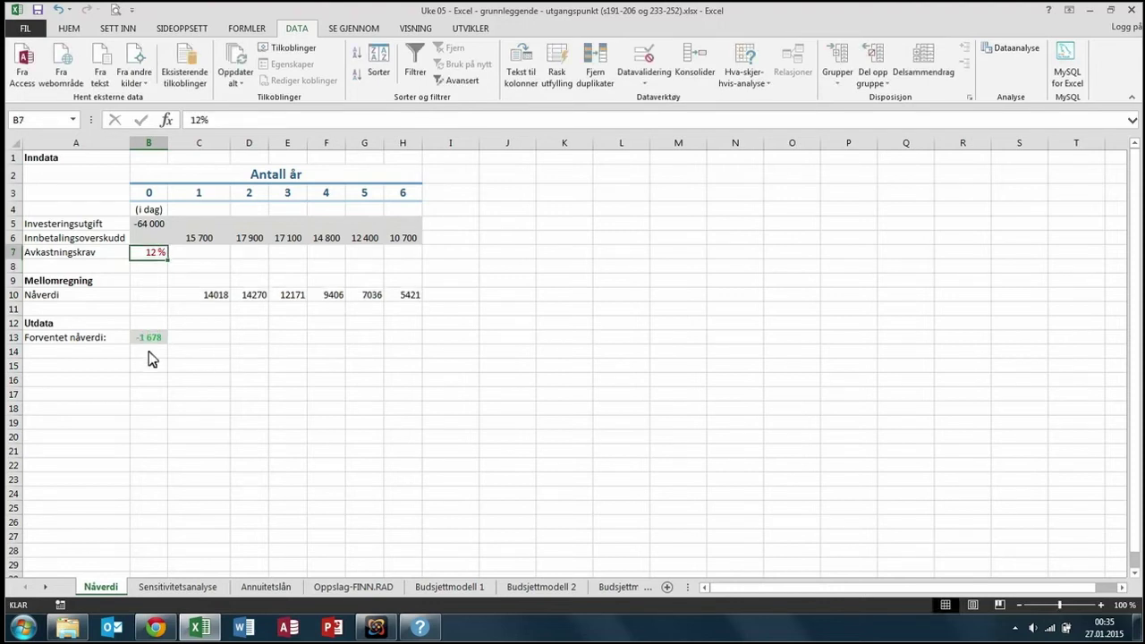
type("11")
key("Return")
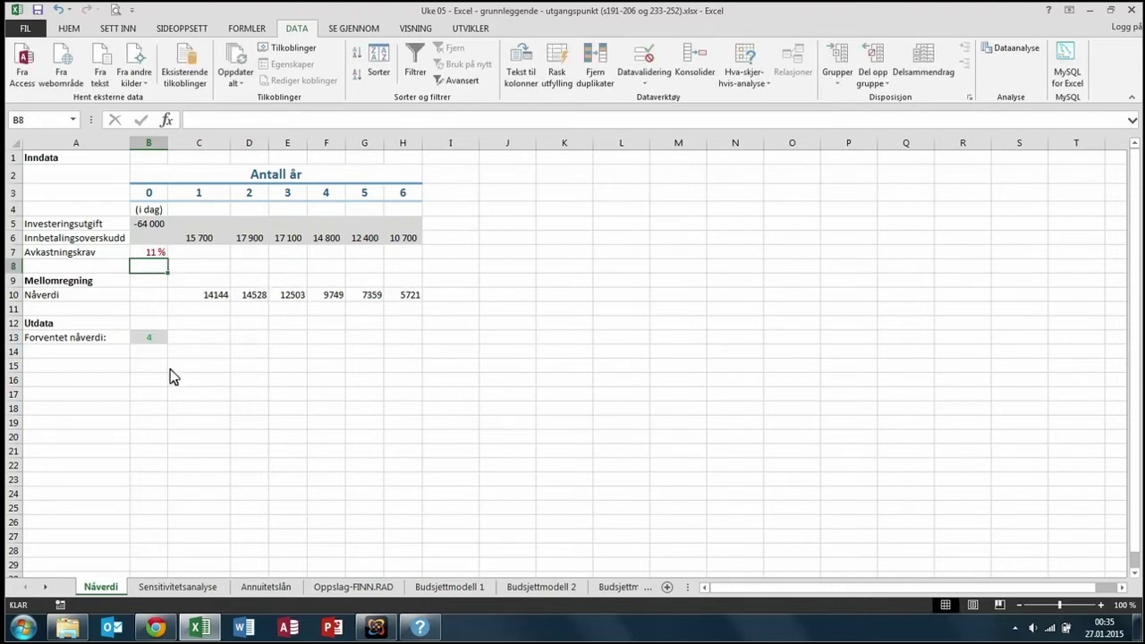
key("Up")
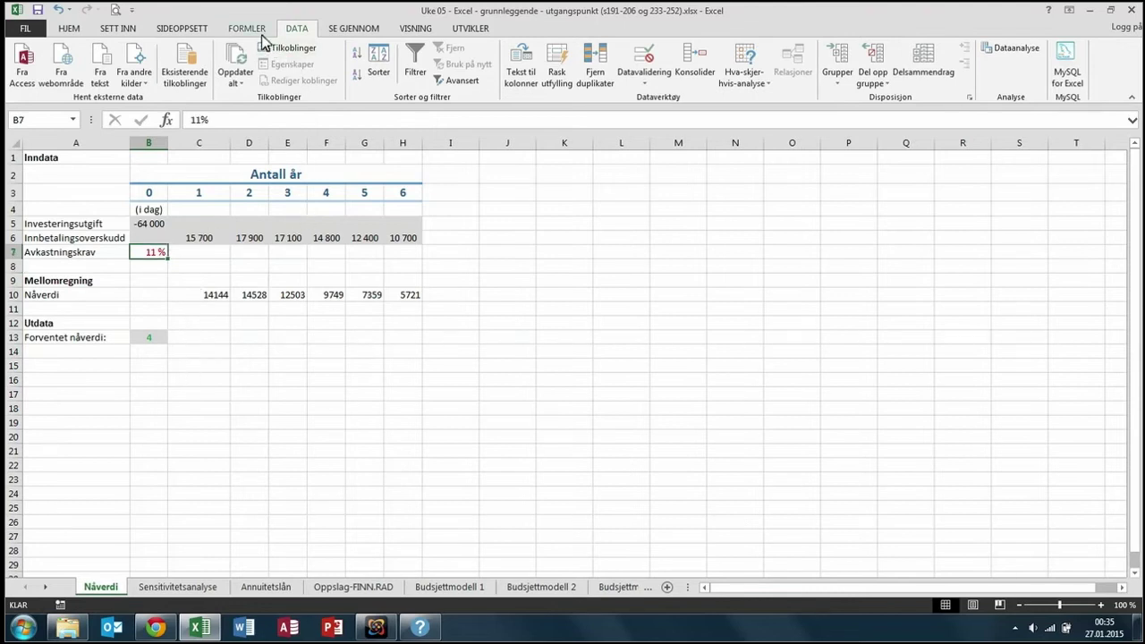
Show the B7 required return with one decimal, as 11,0 %.
left_click(68, 32)
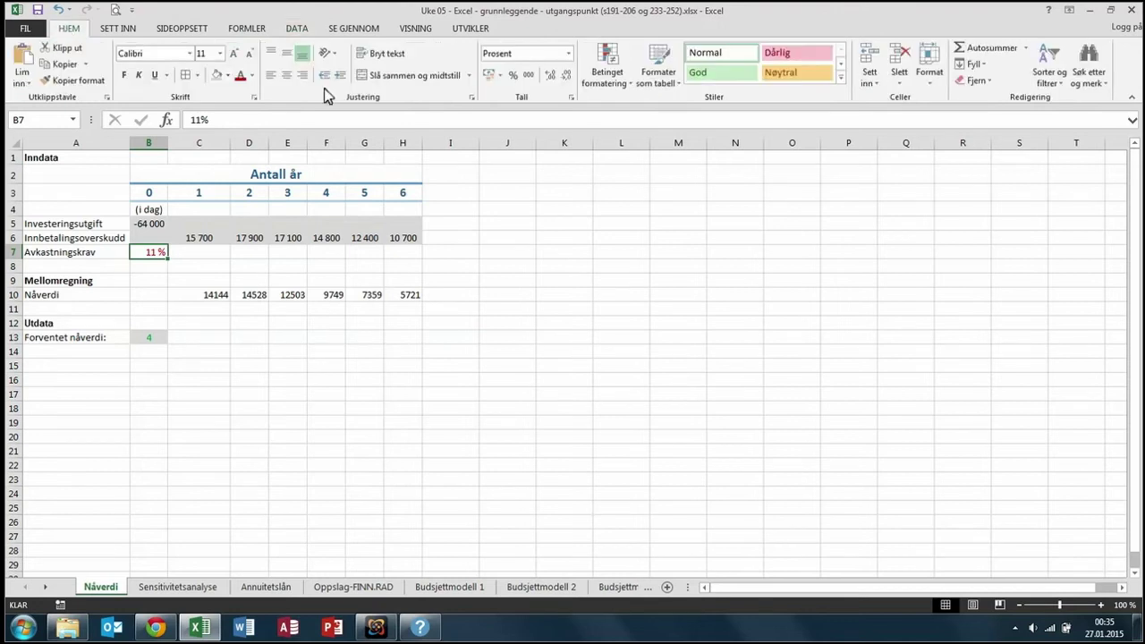
left_click(549, 75)
left_click(157, 353)
left_click(154, 254)
Set up goal seek to bring B13 to 0 by changing B7.
left_click(301, 32)
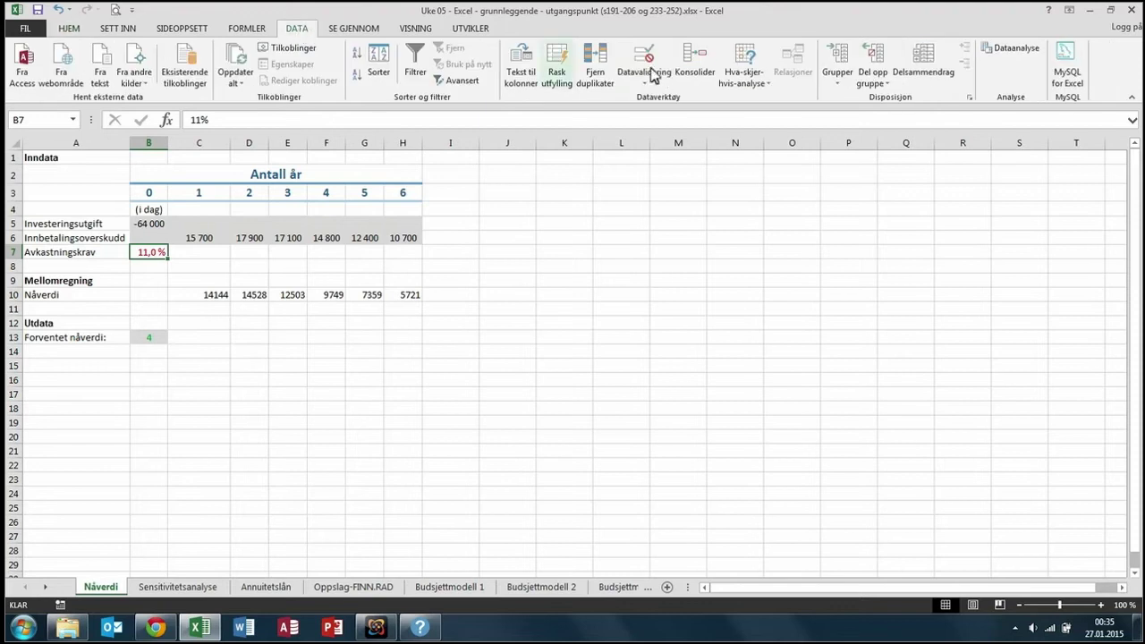
left_click(744, 77)
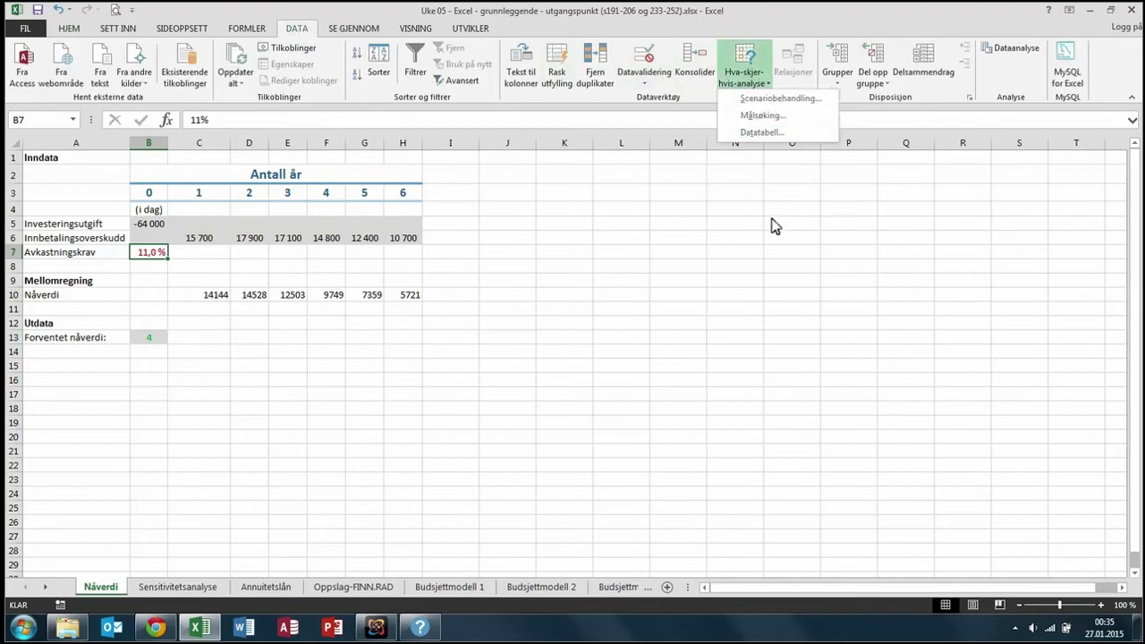
left_click(761, 116)
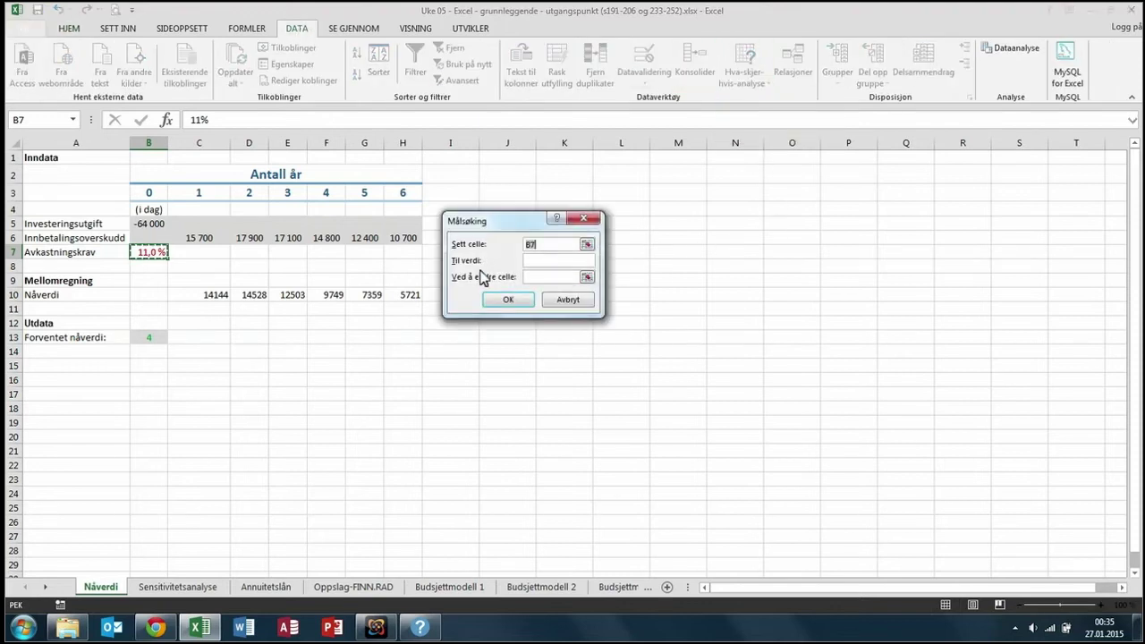
left_click(553, 261)
type("0")
key("Tab")
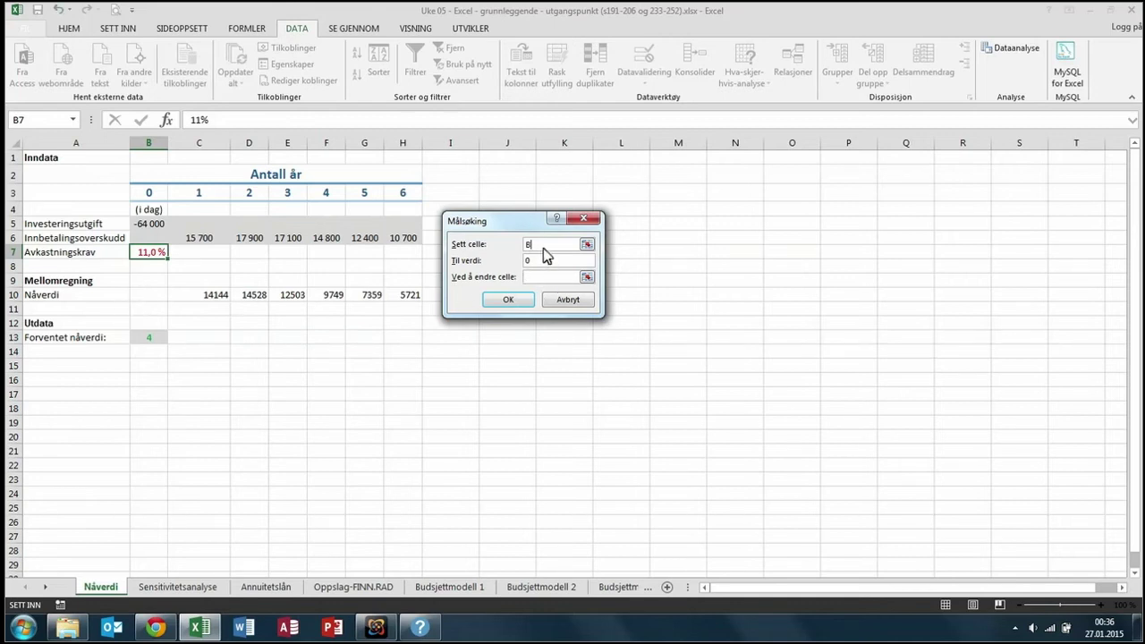
left_click(147, 338)
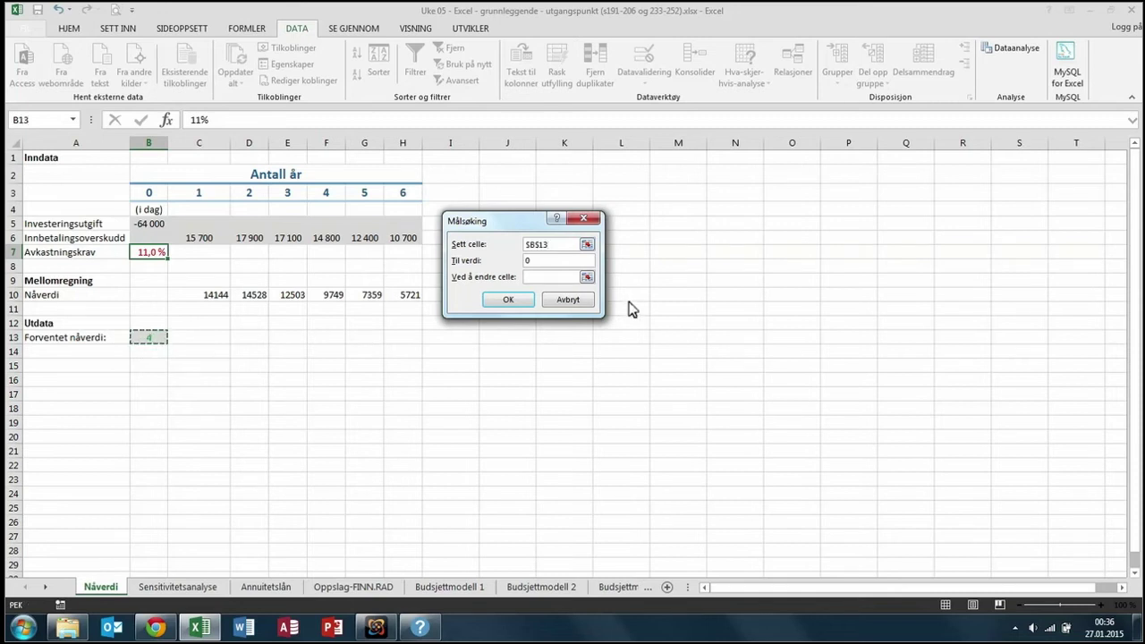
left_click(559, 279)
left_click(148, 254)
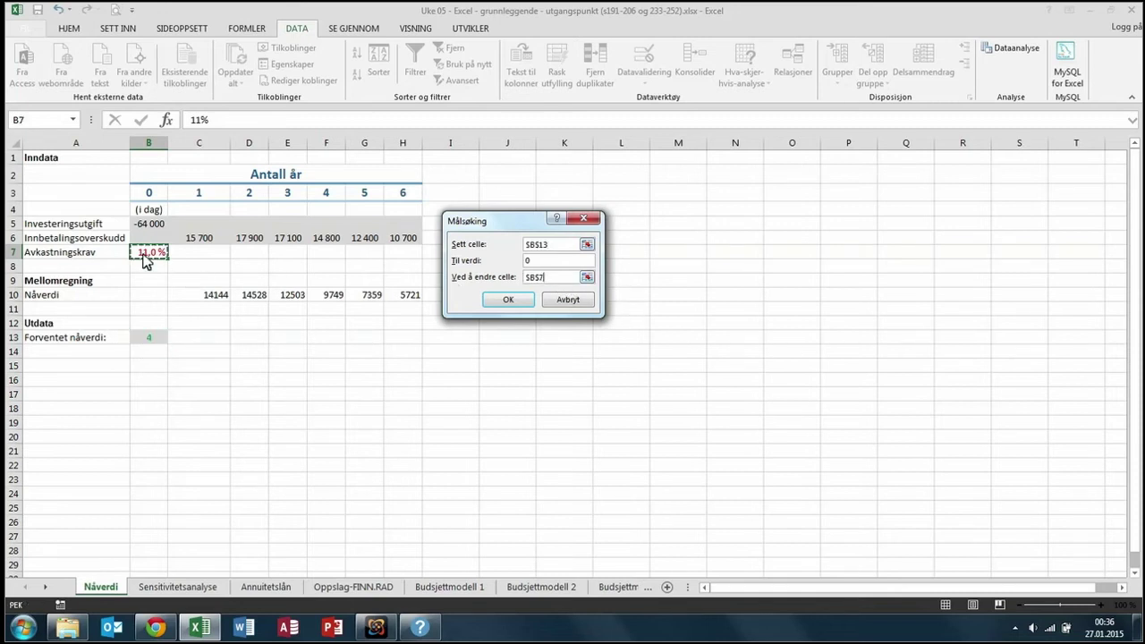
left_click(506, 301)
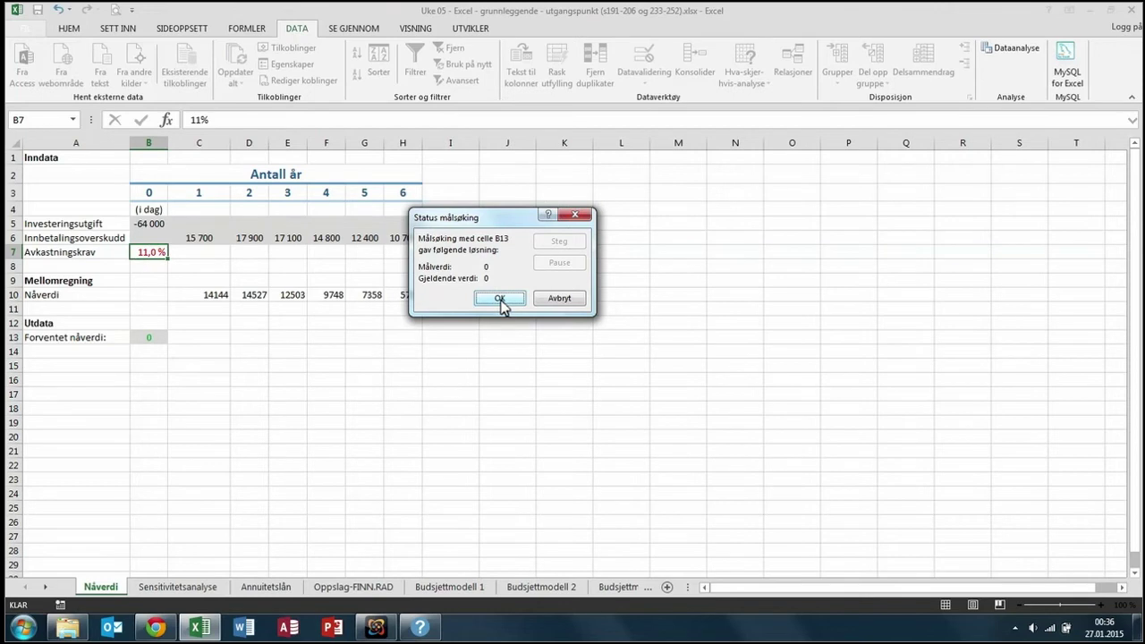
left_click(499, 299)
key("Down")
key("Down")
key("Down")
key("Up")
key("Up")
key("Up")
key("Up")
key("Down")
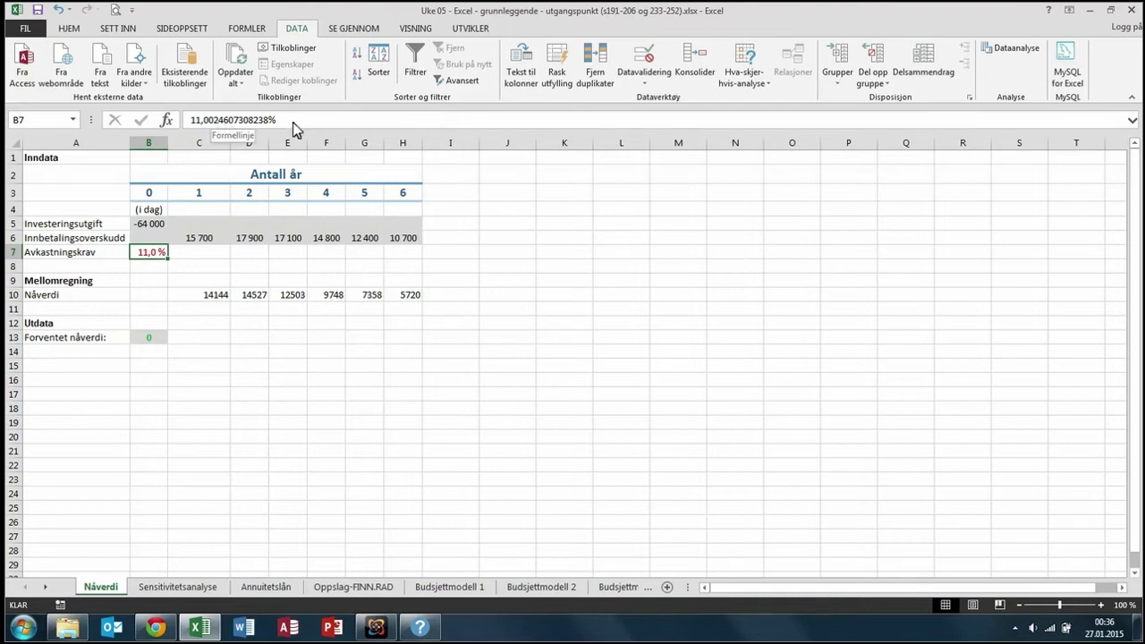
On Sensitivitetsanalyse, open B9's =IR((B3;C4:H4)) formula for editing.
left_click(249, 337)
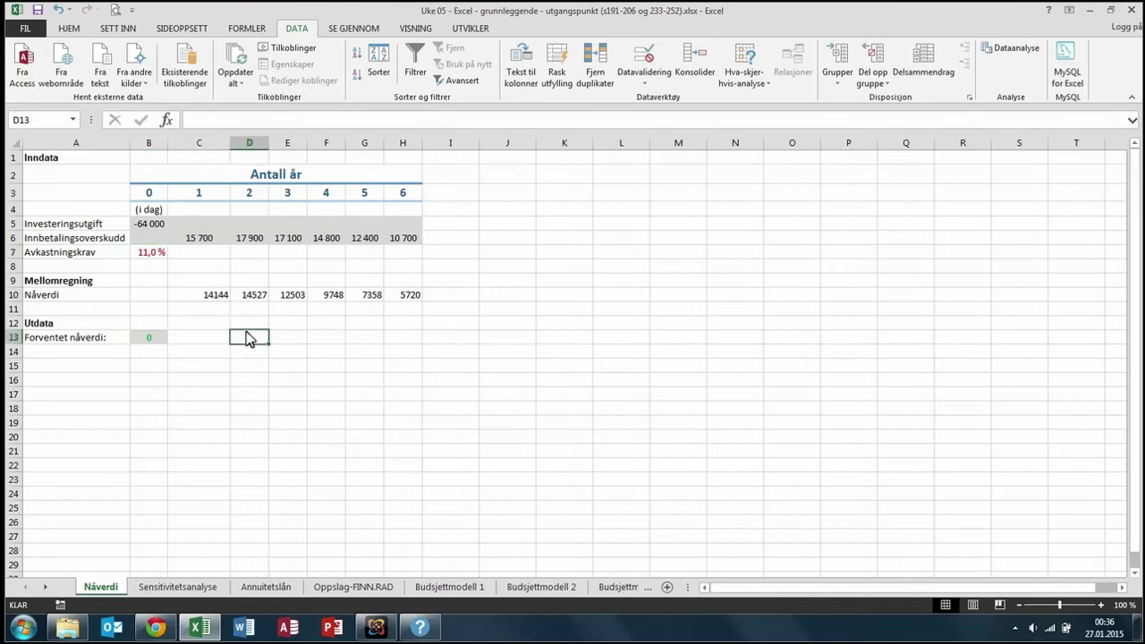
left_click(198, 587)
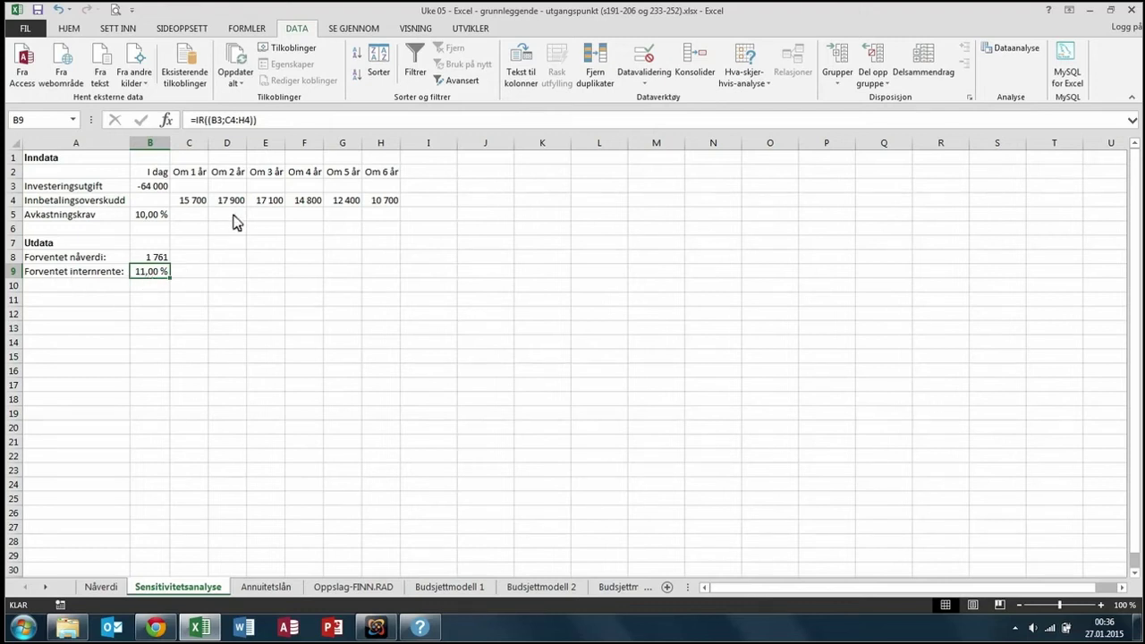
left_click(200, 123)
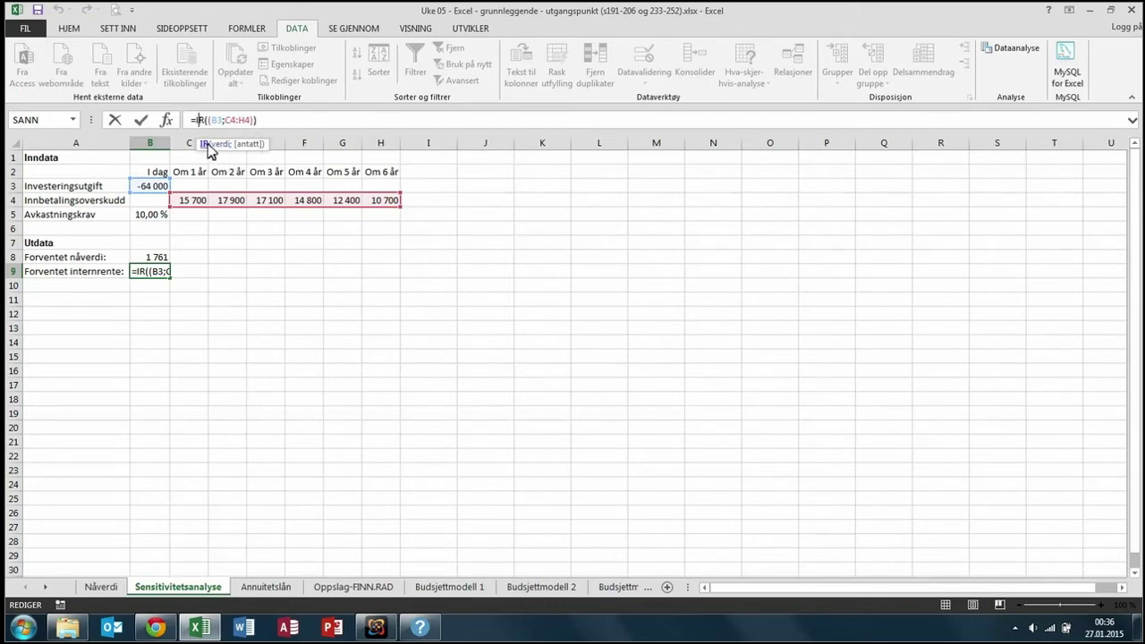
left_click(206, 146)
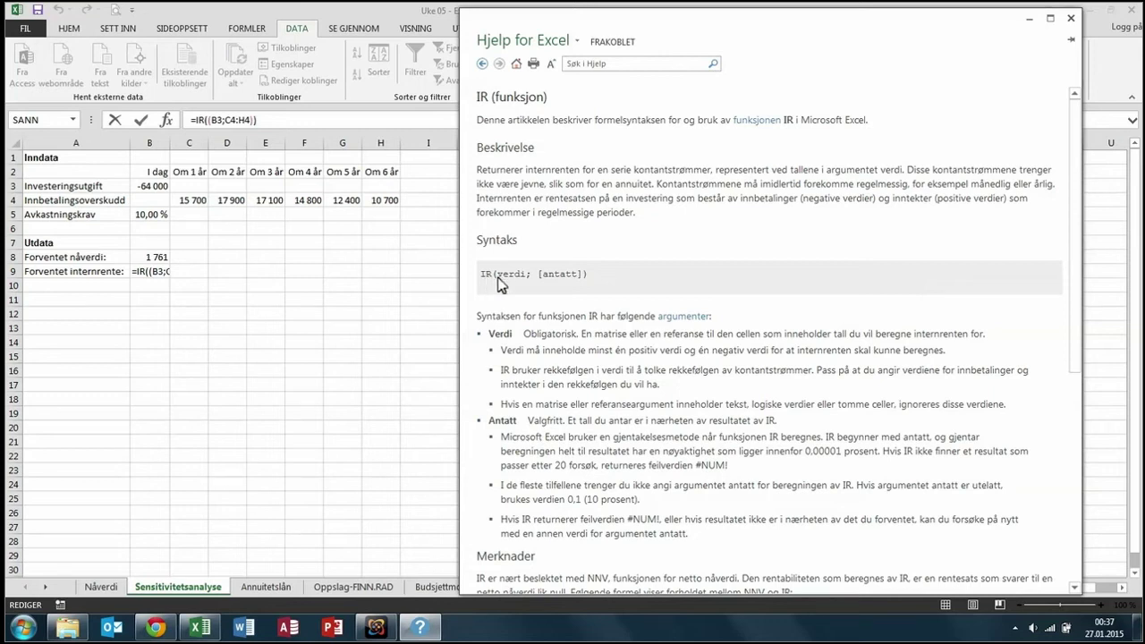
left_click_drag(498, 275, 523, 282)
left_click(395, 484)
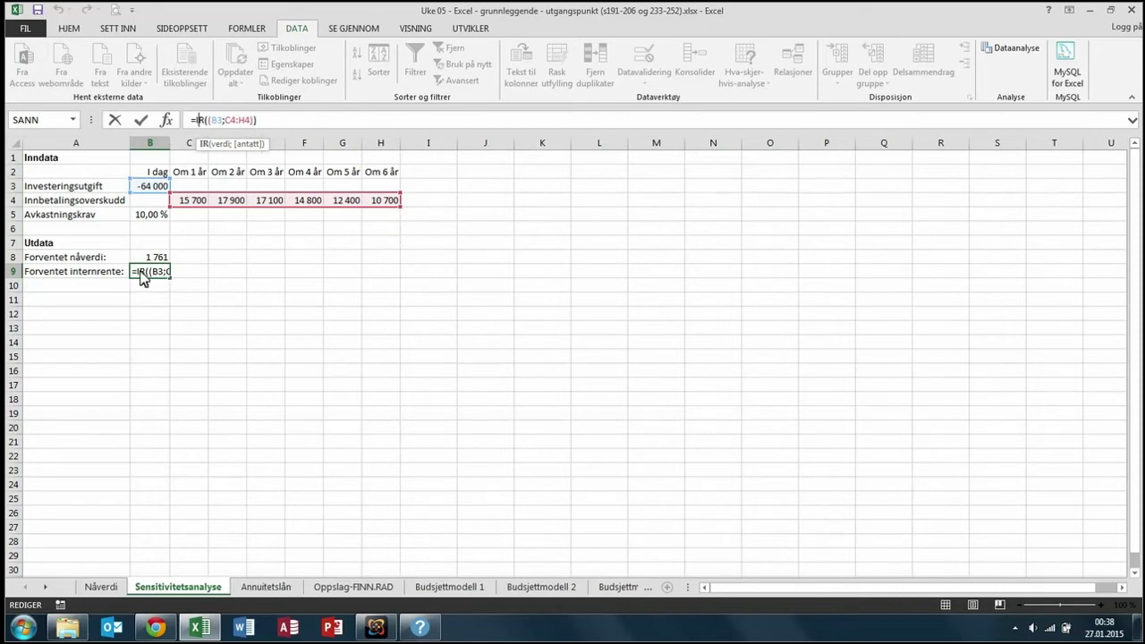
left_click(141, 279)
Commit the B9 IR formula, keeping the 11,00 % internal rate, and move to B11.
key("Return")
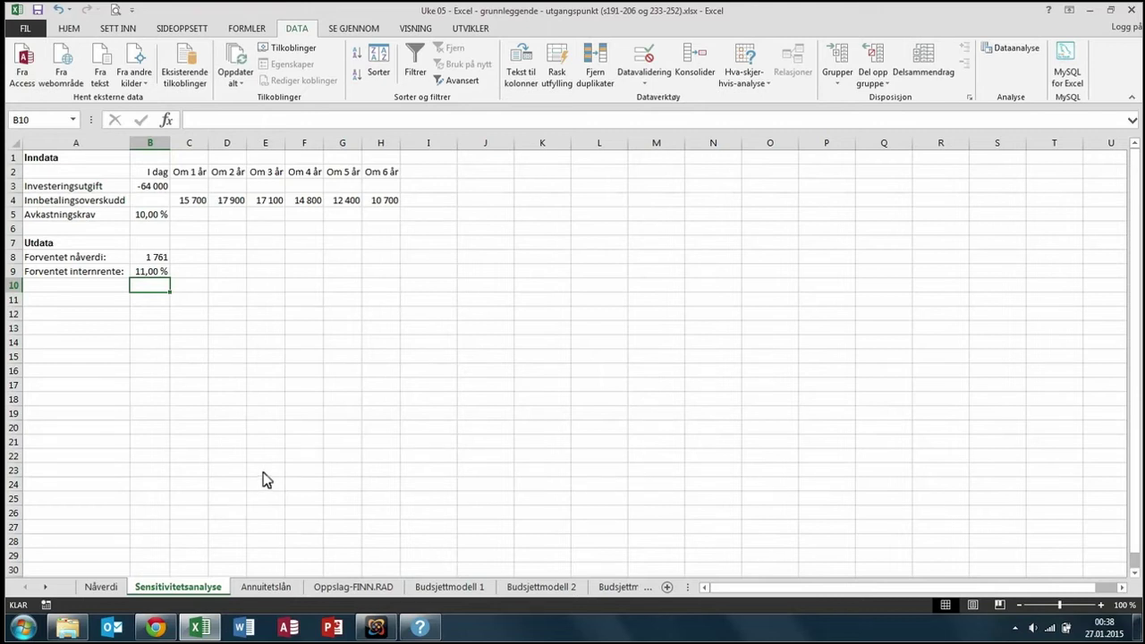
key("Down")
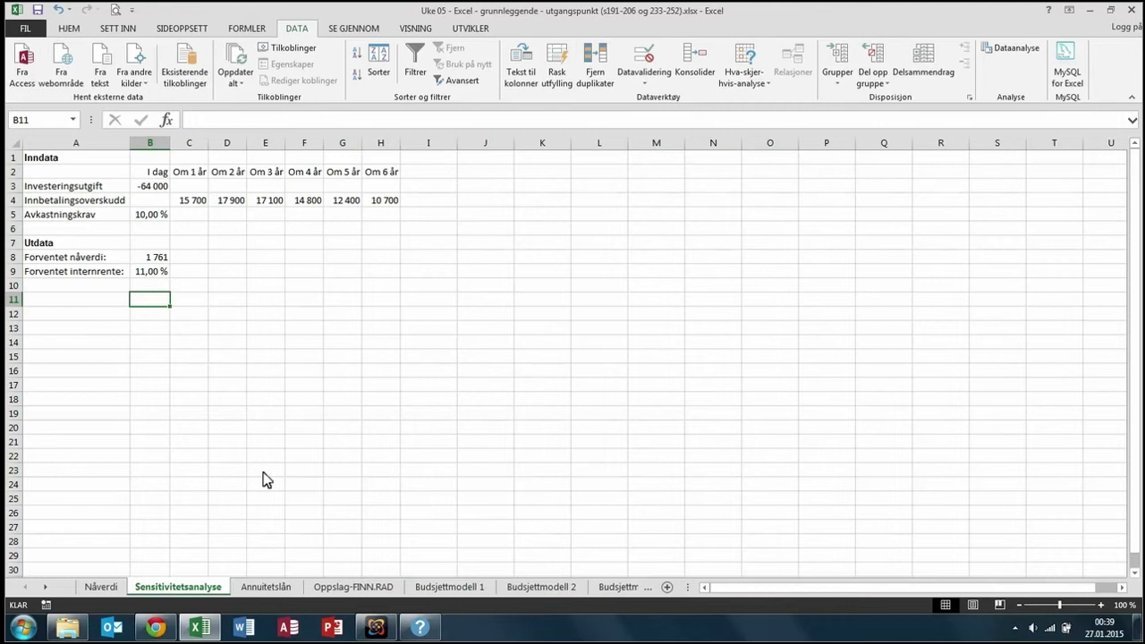
left_click(40, 305)
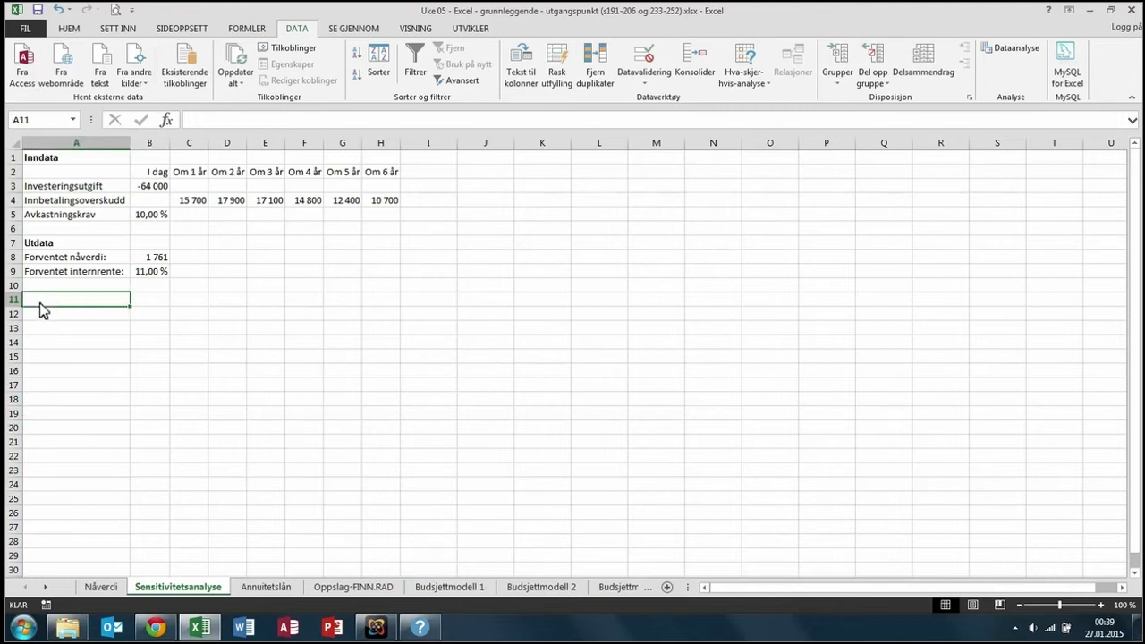
type("Sensit")
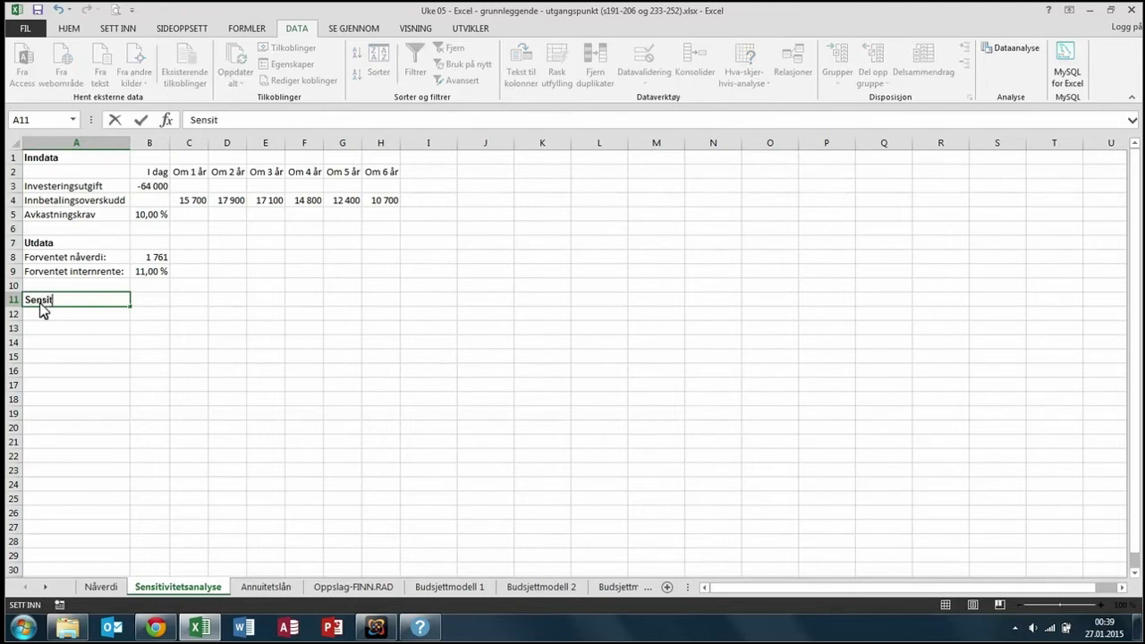
type("ivitests")
key("BackSpace")
key("BackSpace")
key("BackSpace")
type("tsanalyse")
key("Tab")
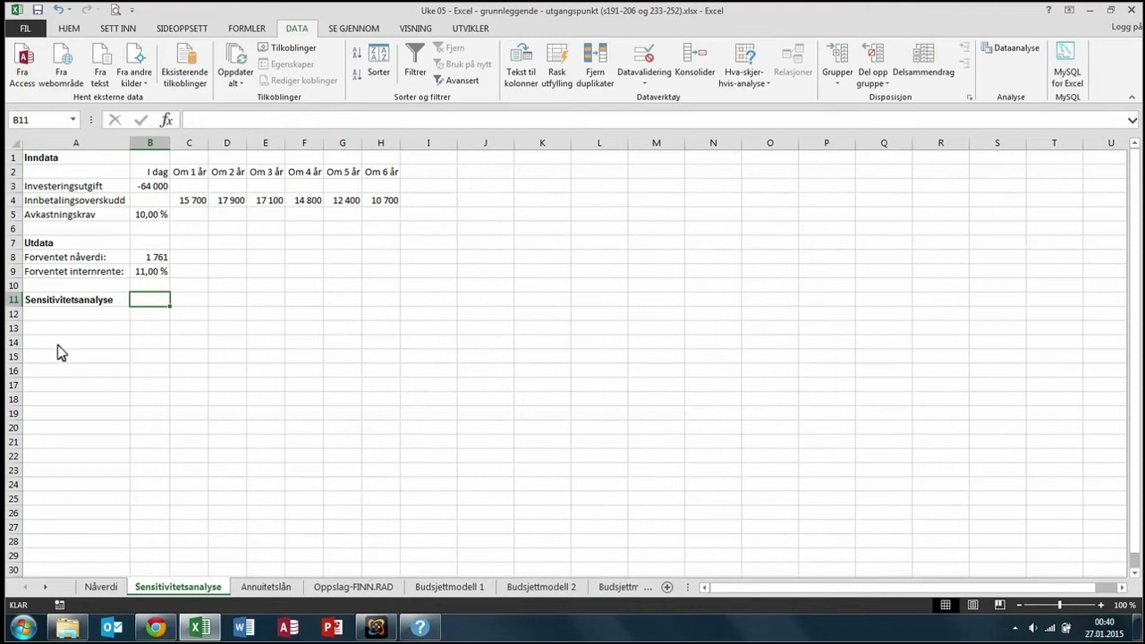
key("Down")
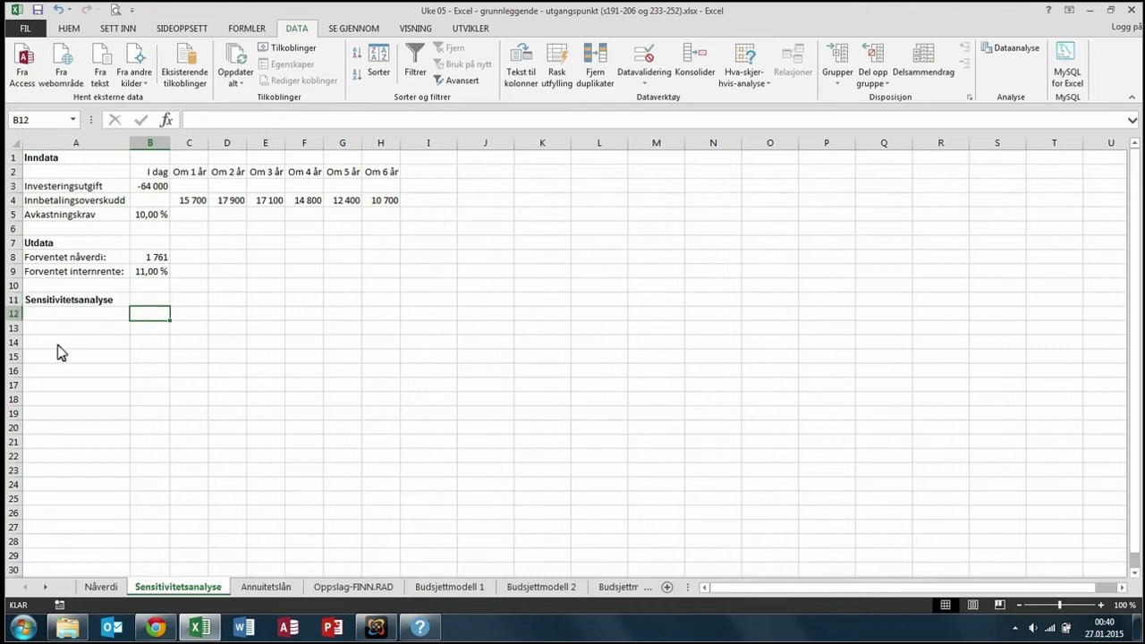
key("Left")
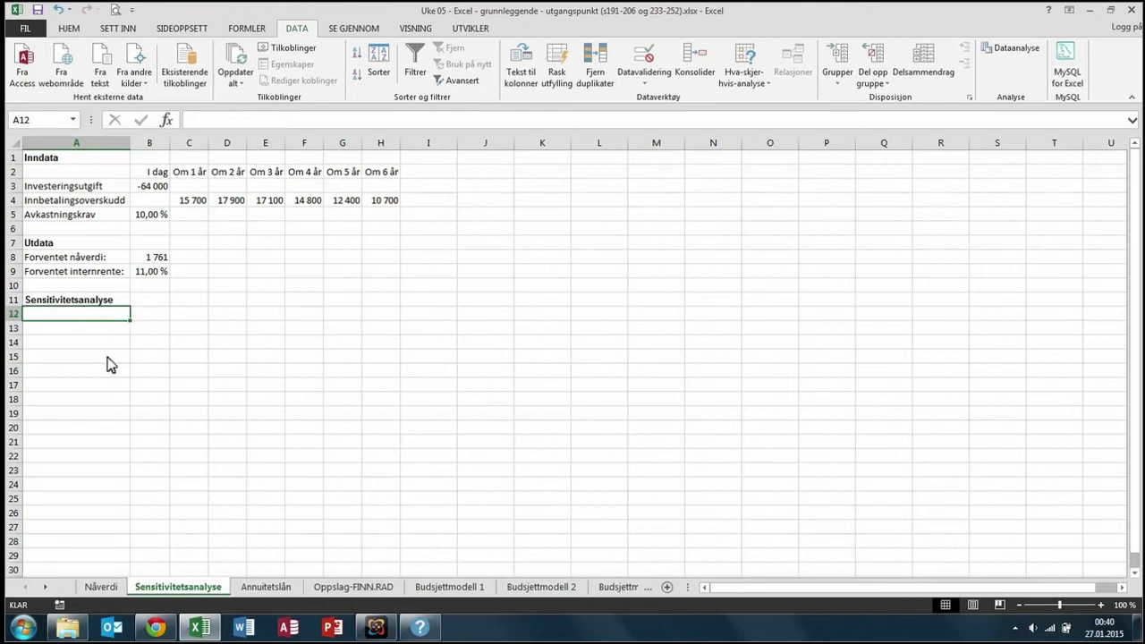
Enter 0,08 in A13 and the formula =A13+0,01 in A14.
key("Down")
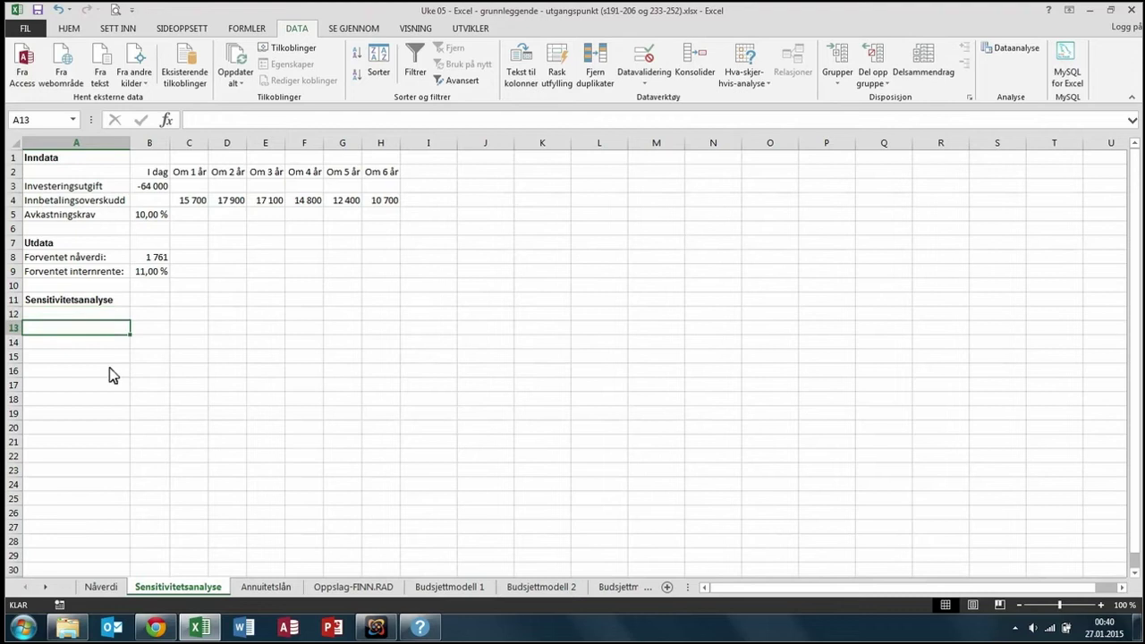
type("0,08")
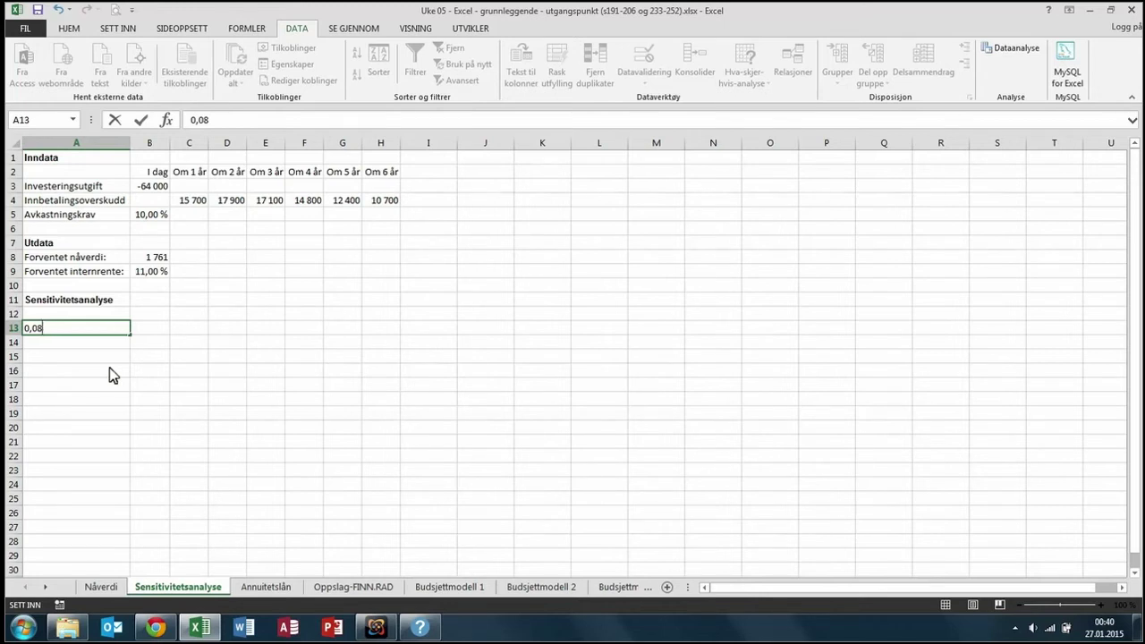
key("Return")
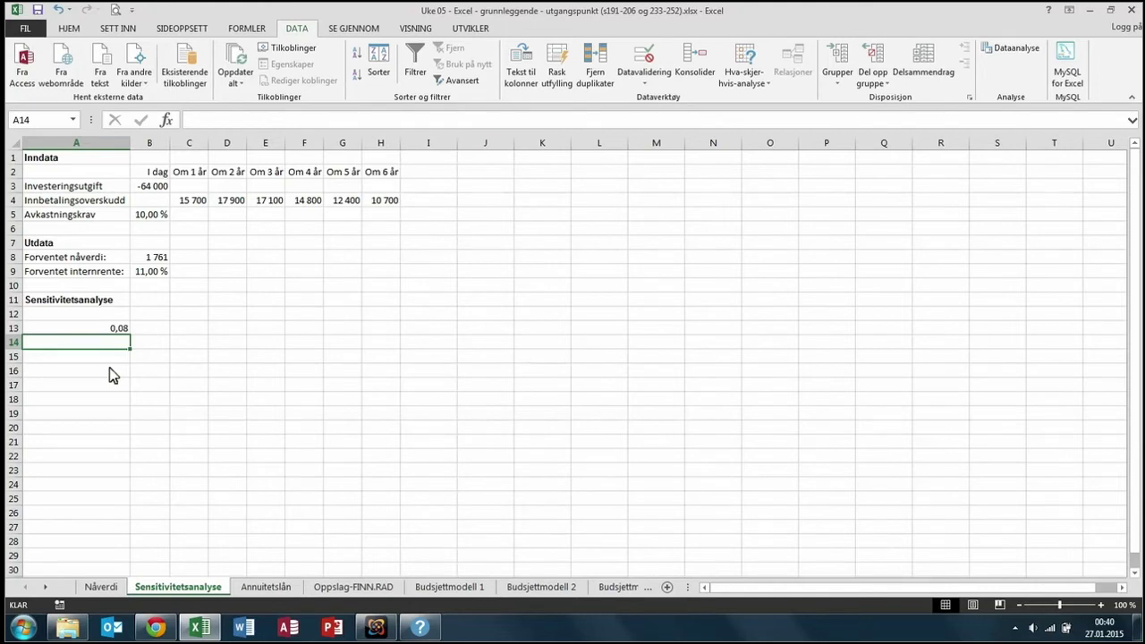
type("=")
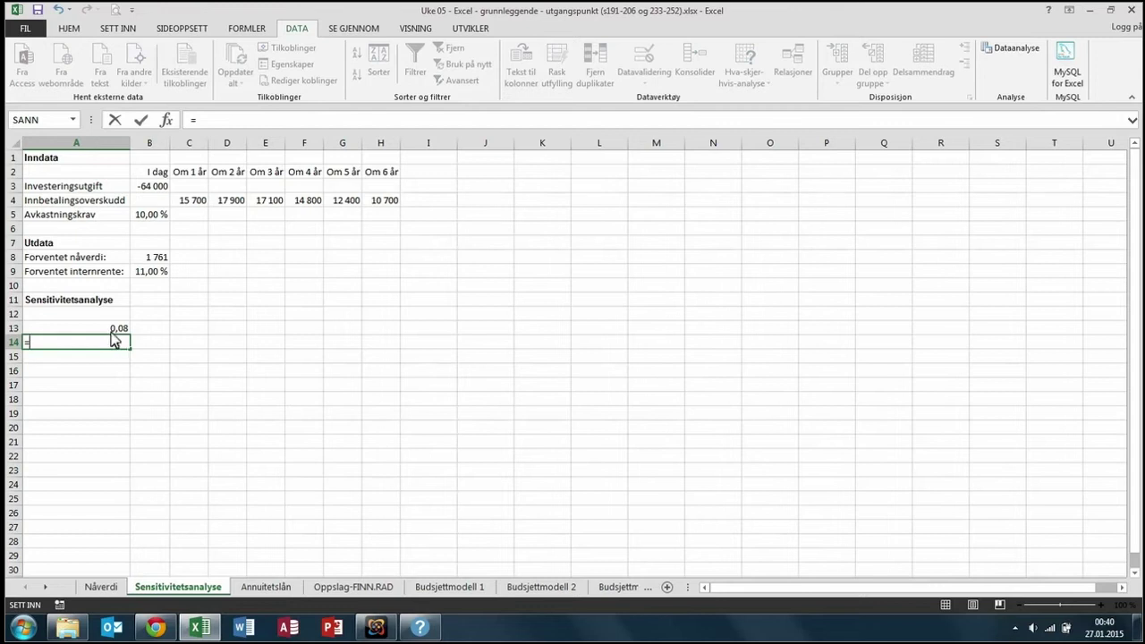
left_click(115, 331)
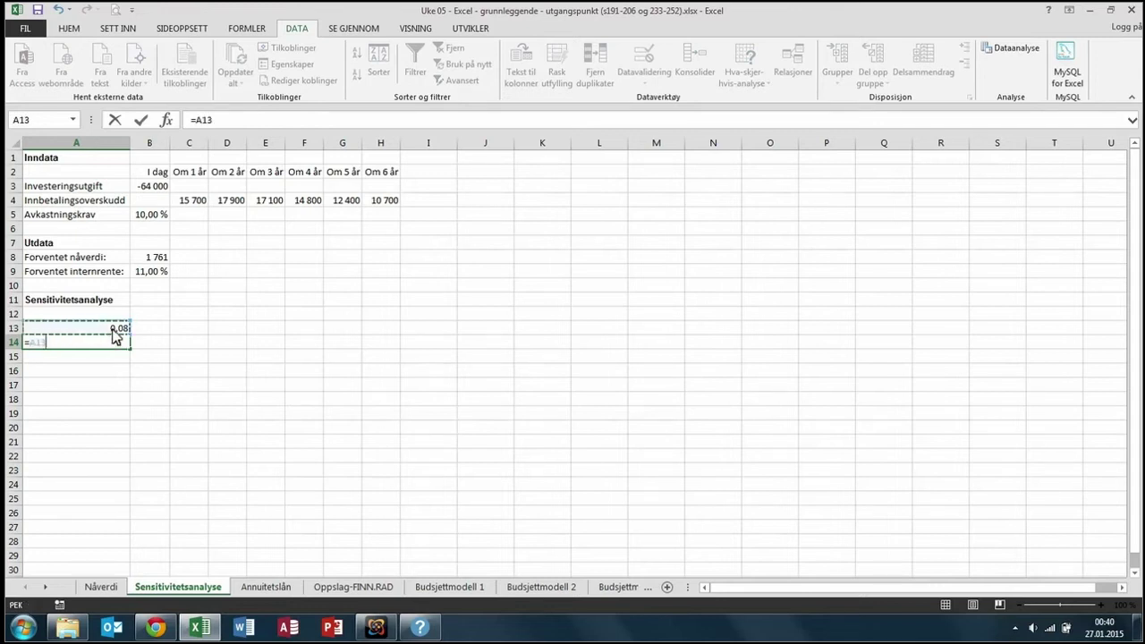
type("+")
type("0,01")
key("Return")
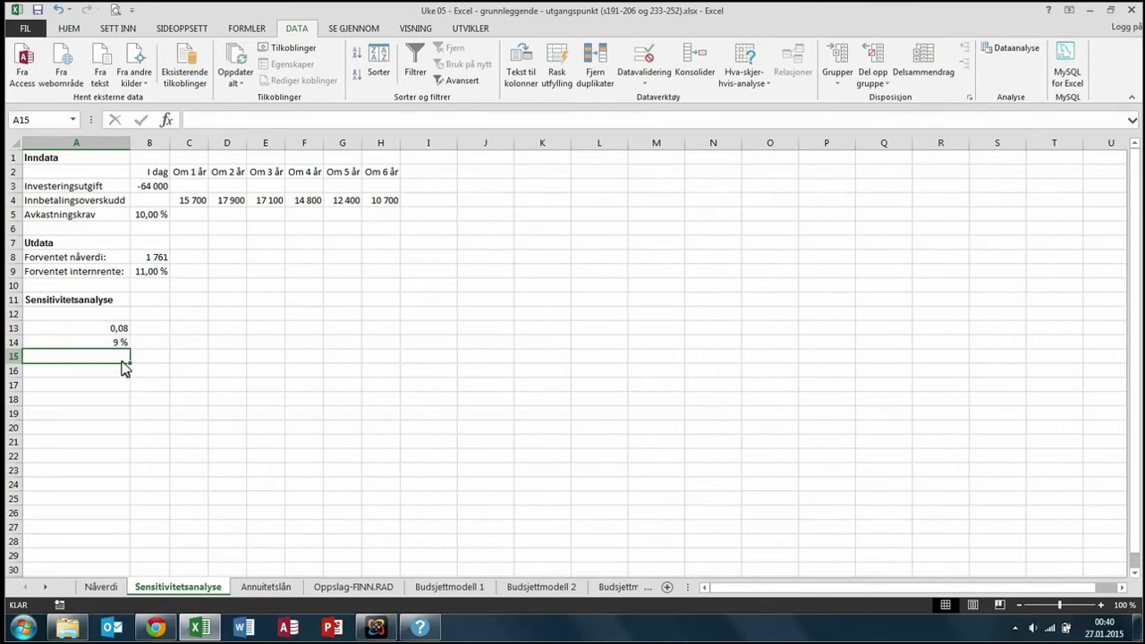
Fill the A14 formula down to A19 so the rates run up to 14 %.
left_click(126, 345)
left_click_drag(129, 348, 129, 376)
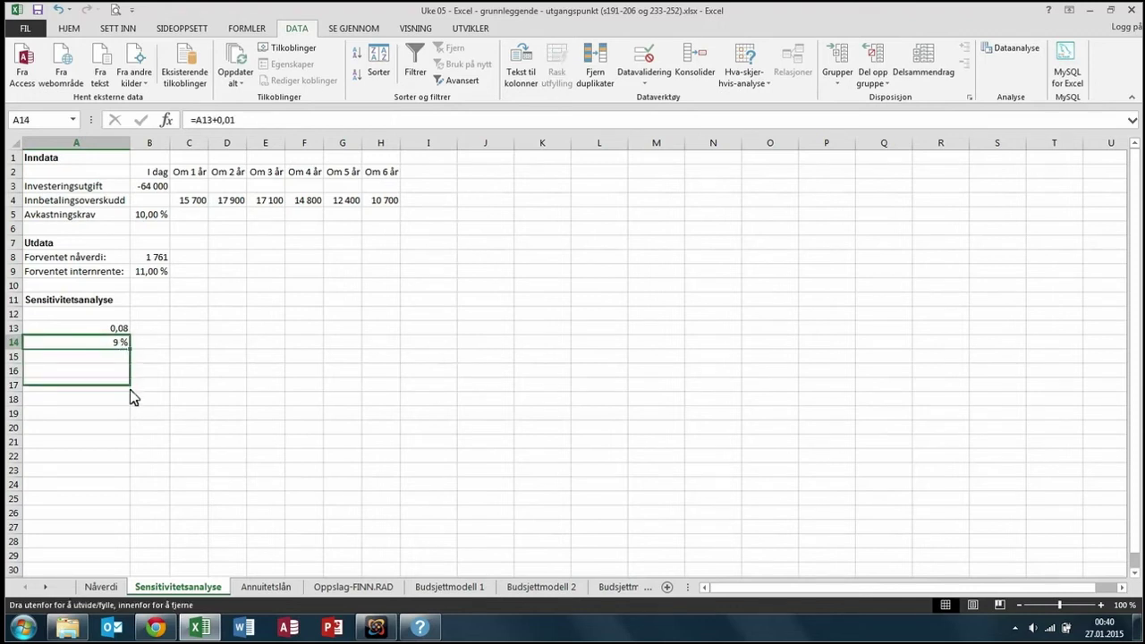
left_click_drag(130, 377, 129, 420)
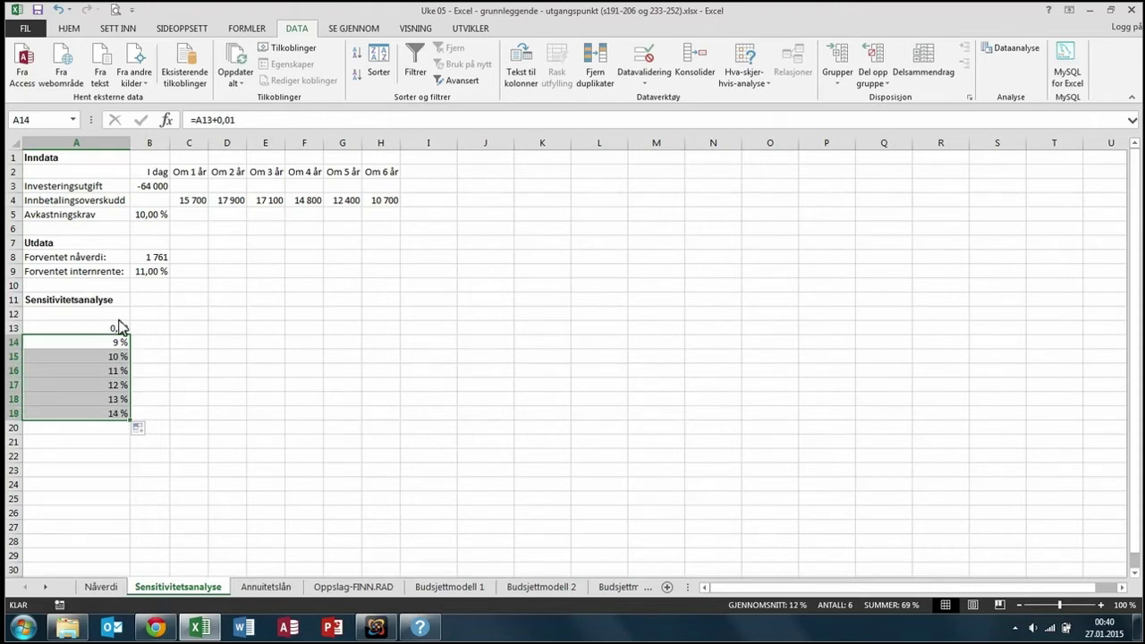
left_click(66, 316)
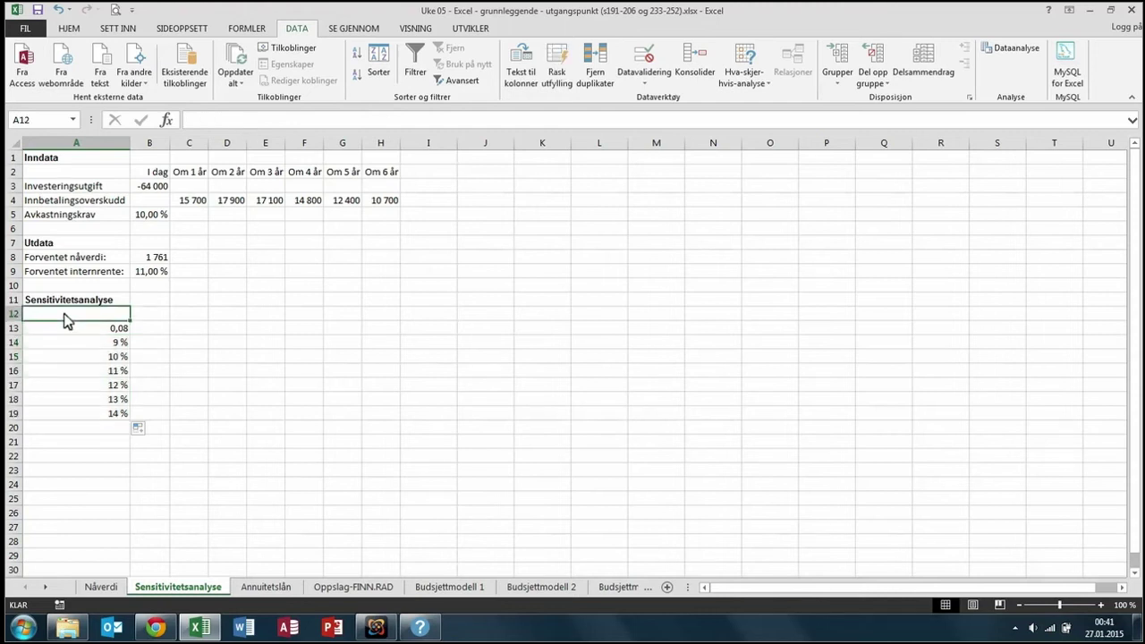
Label cell A12 as Avkastningskrav.
type("Avkastningskrav")
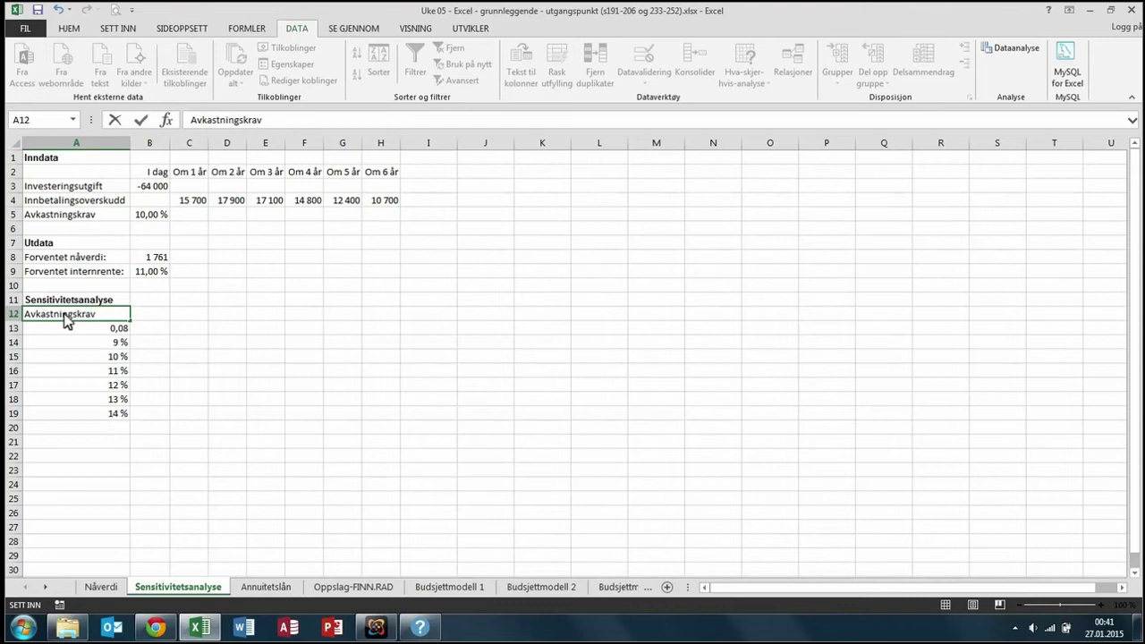
key("Return")
left_click_drag(99, 328, 103, 416)
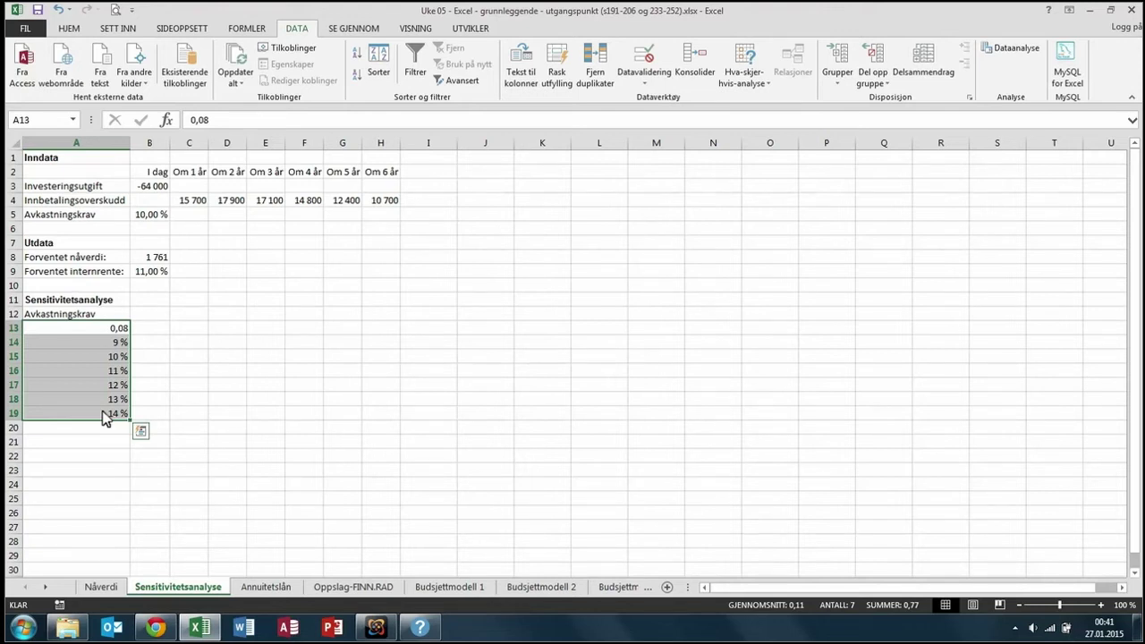
Format the first rate in A13 as a percentage, showing 8,00 %.
left_click(114, 331)
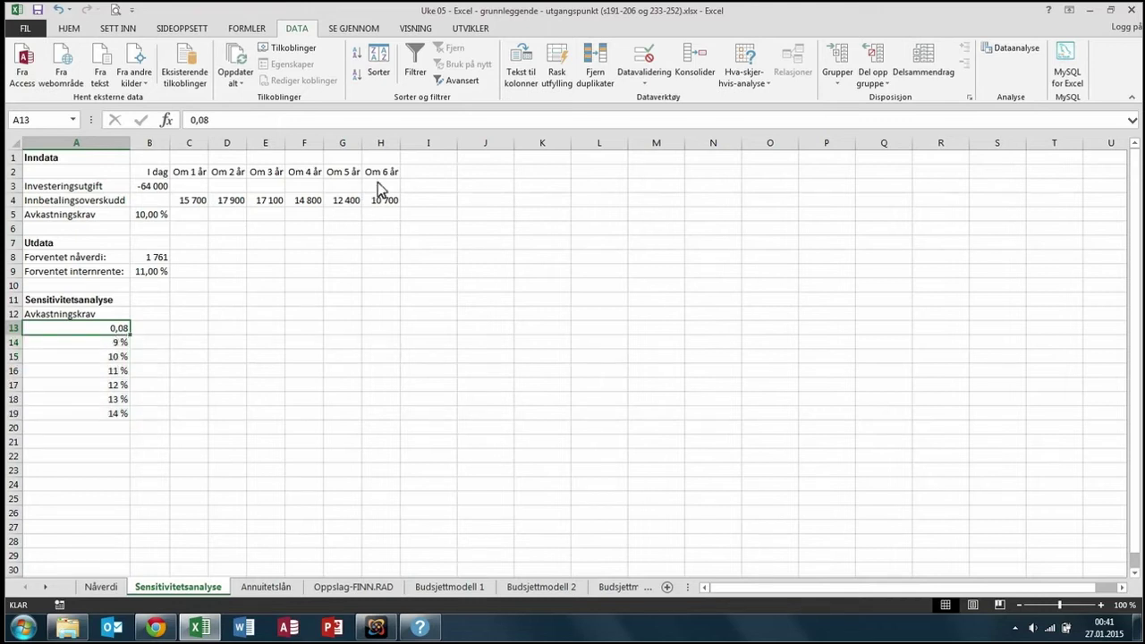
left_click(71, 29)
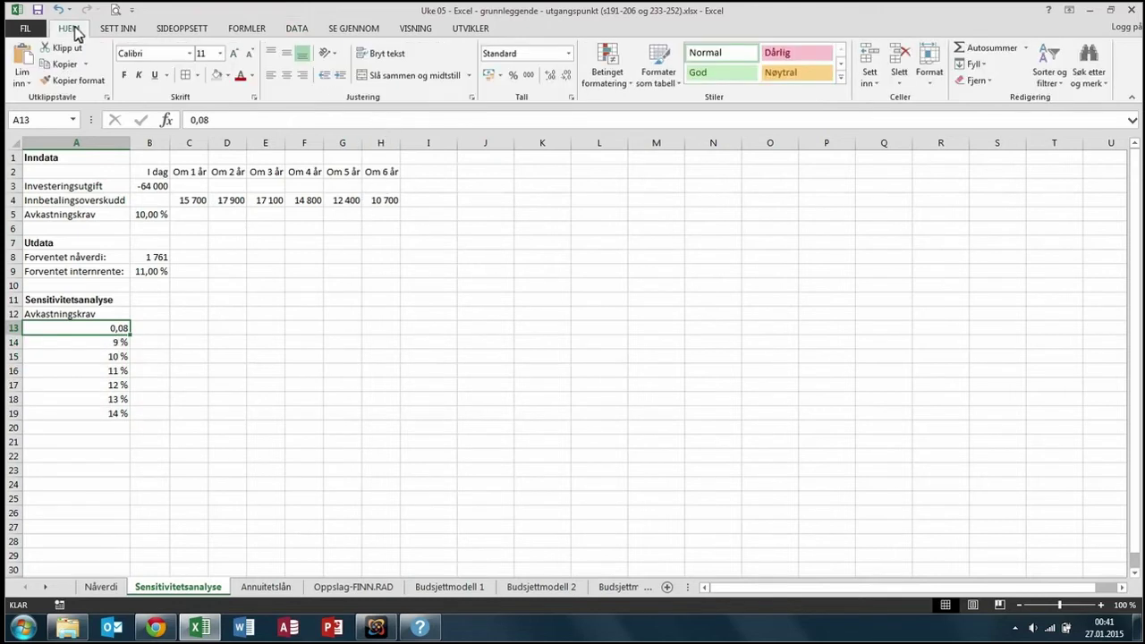
left_click(567, 54)
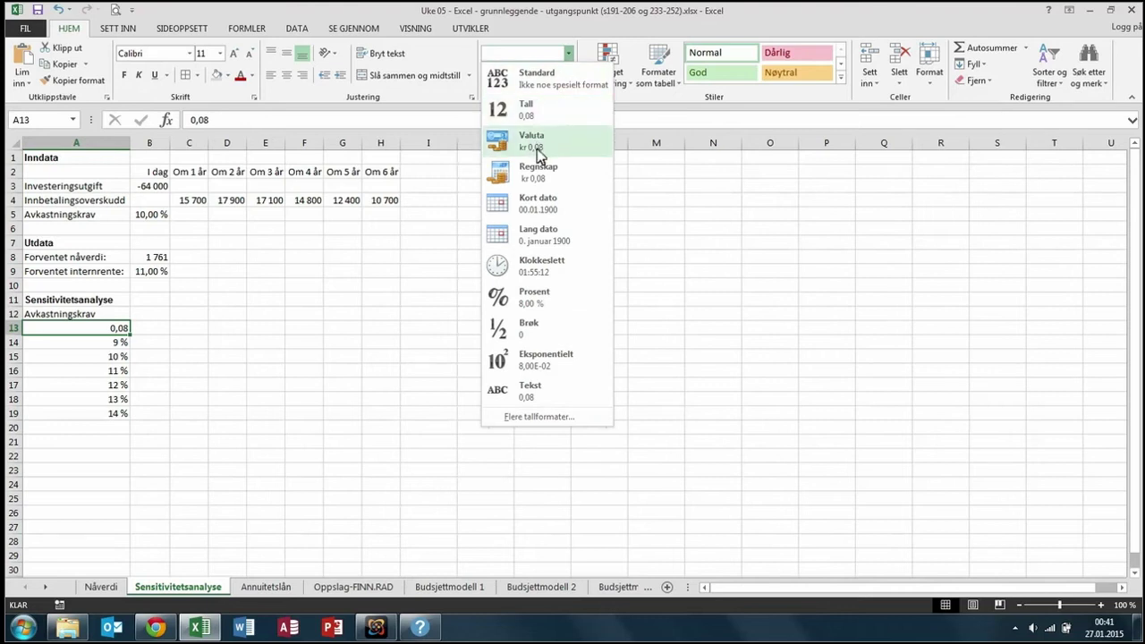
left_click(541, 297)
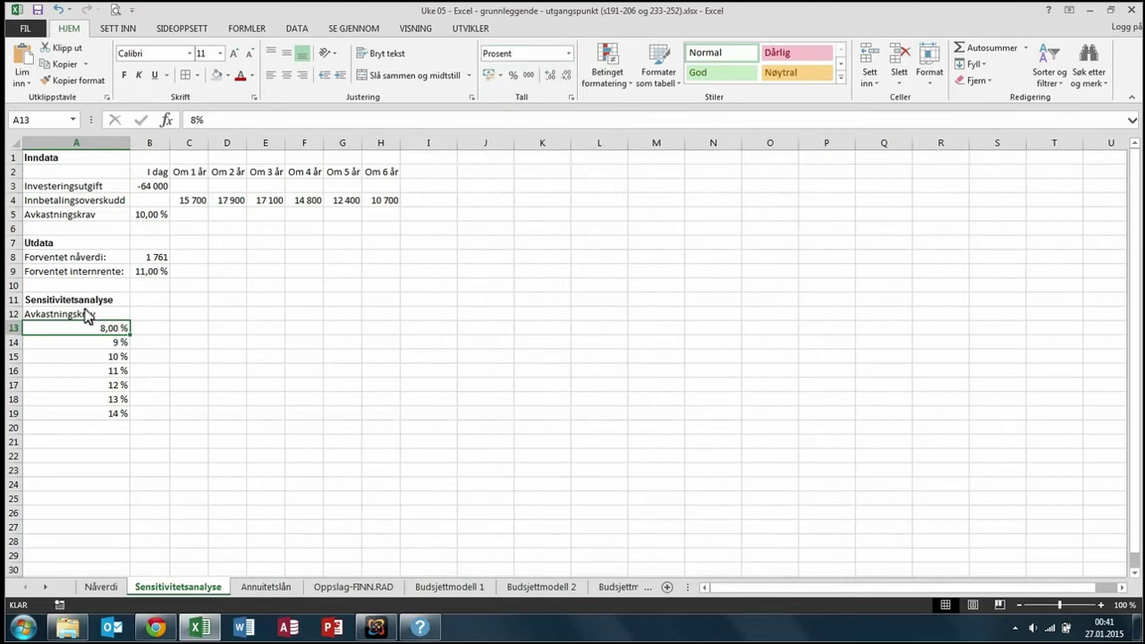
key("Right")
key("Up")
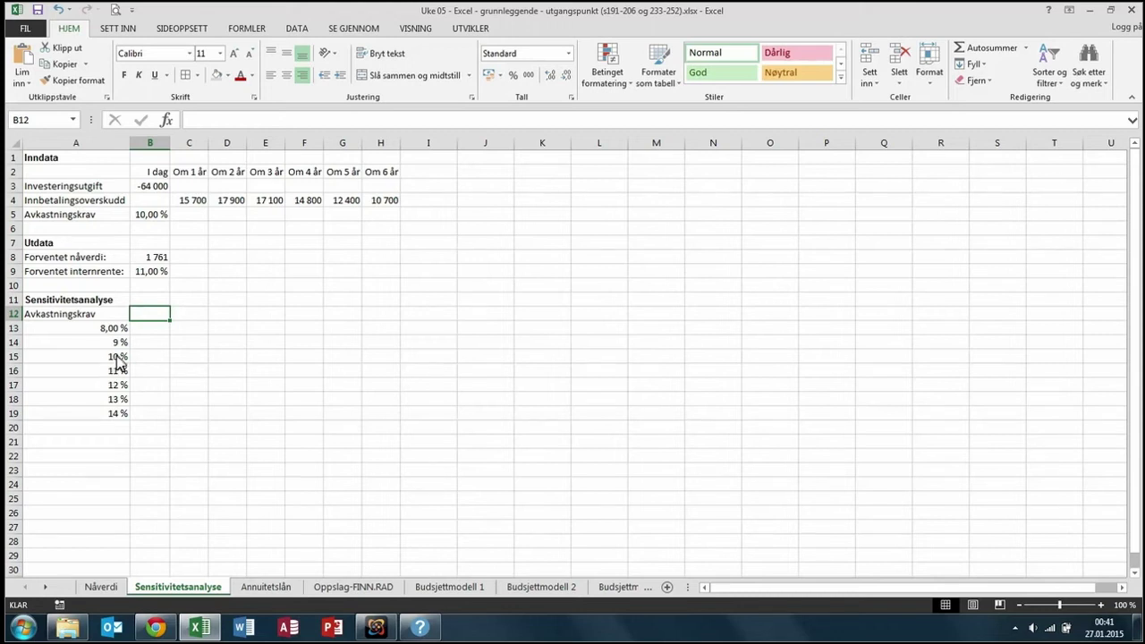
Shift the label and rates down one row and type Nåverdi in B13.
mouse_move(59, 320)
left_mouse_down()
mouse_move(148, 428)
mouse_move(134, 434)
left_mouse_up()
left_click(142, 314)
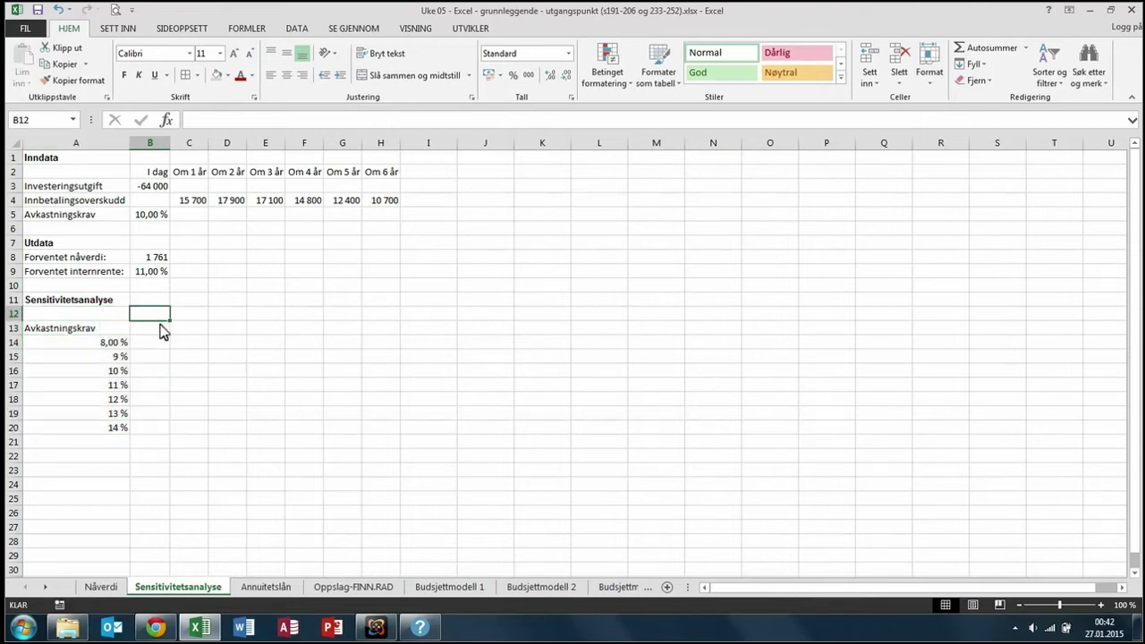
left_click(161, 331)
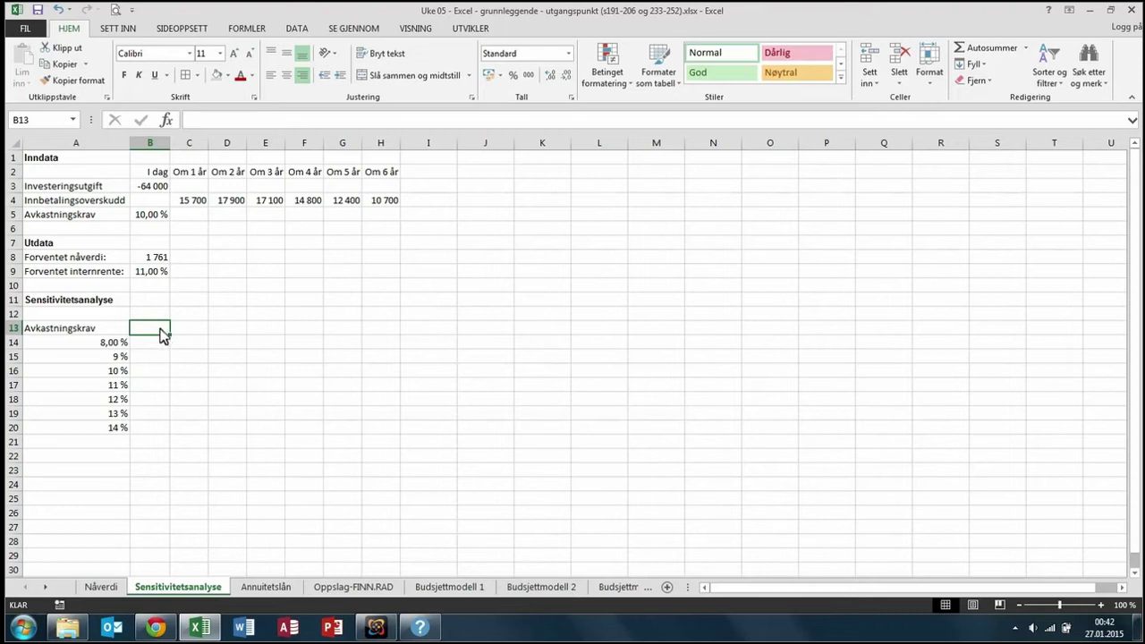
type("Nåverdi")
left_click(115, 330)
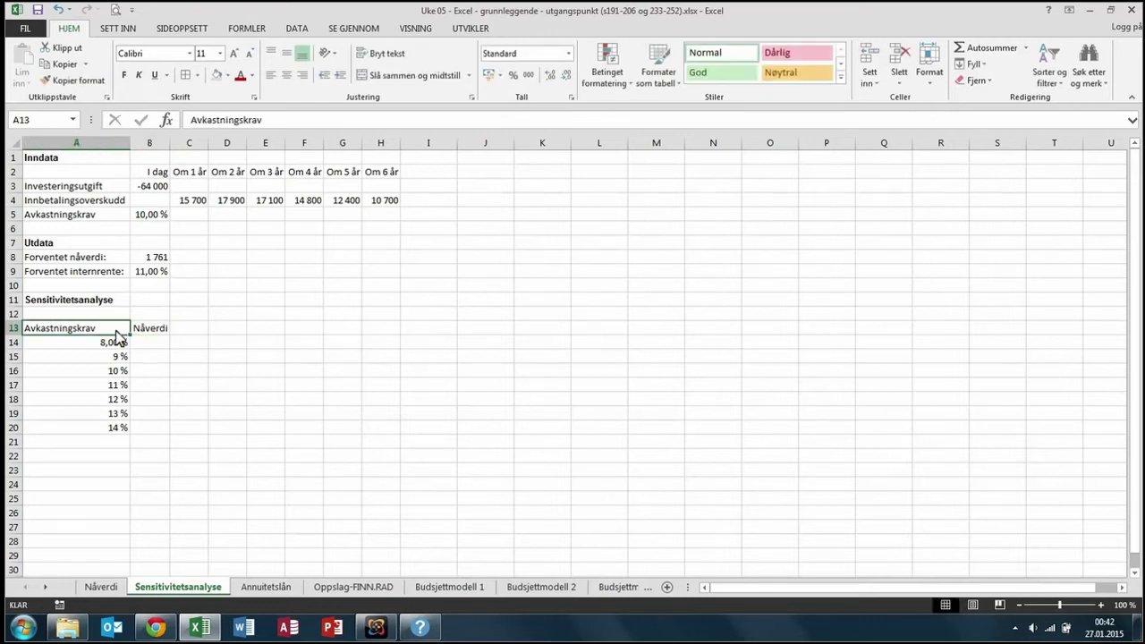
Keep Nåverdi in B13 and move the rates down to A15:A21, leaving row 14 empty.
left_click(137, 331)
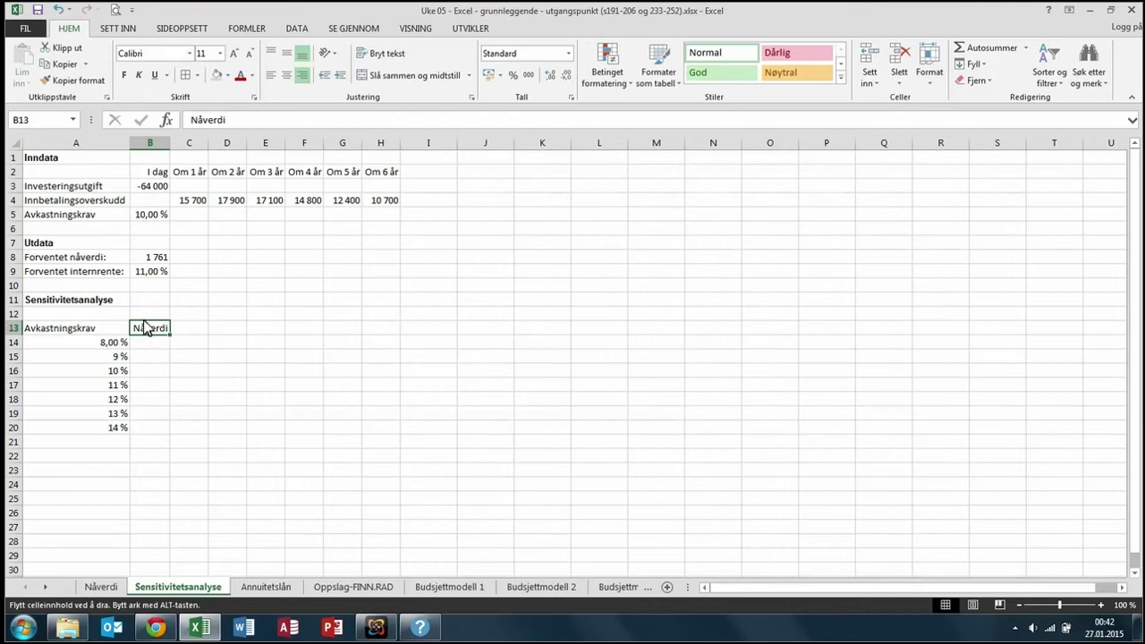
left_click_drag(146, 328, 147, 315)
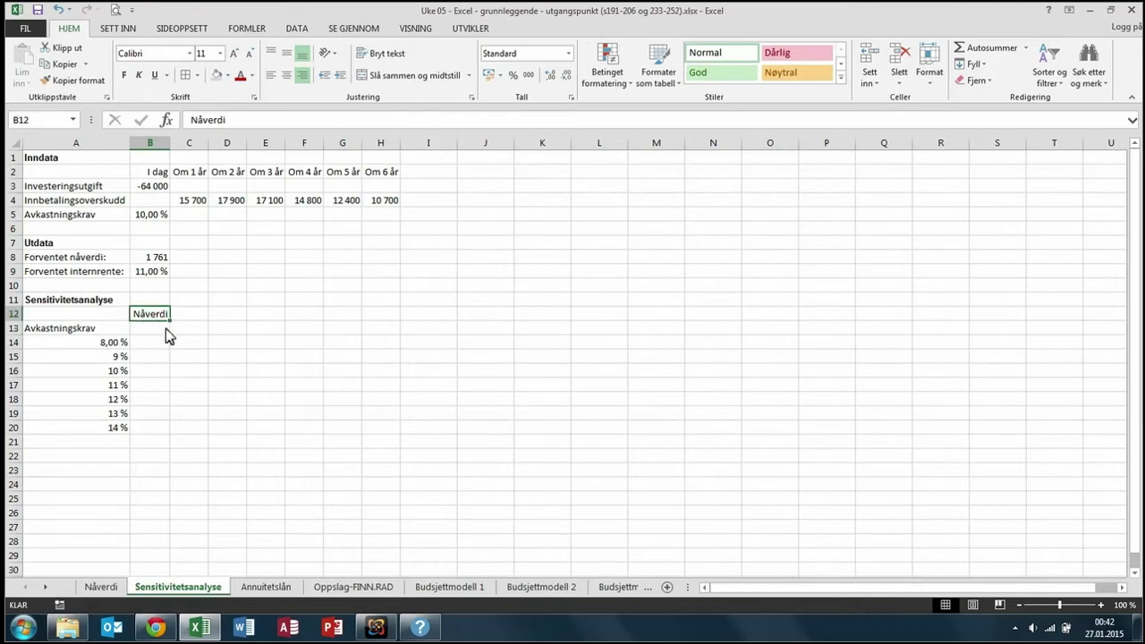
left_click(77, 330)
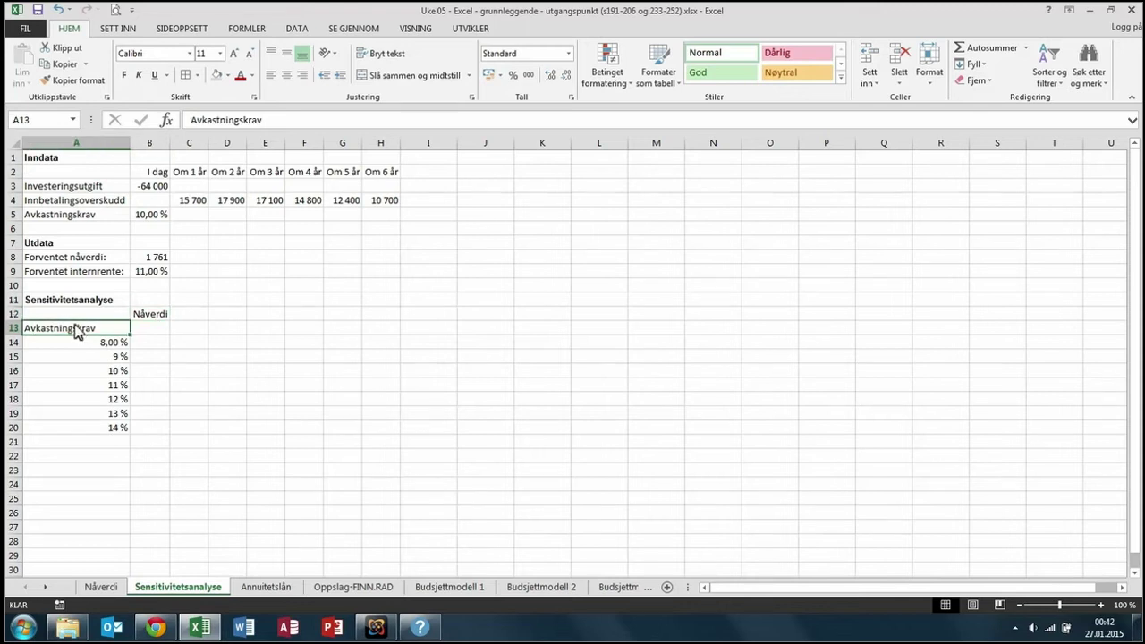
left_click(152, 315)
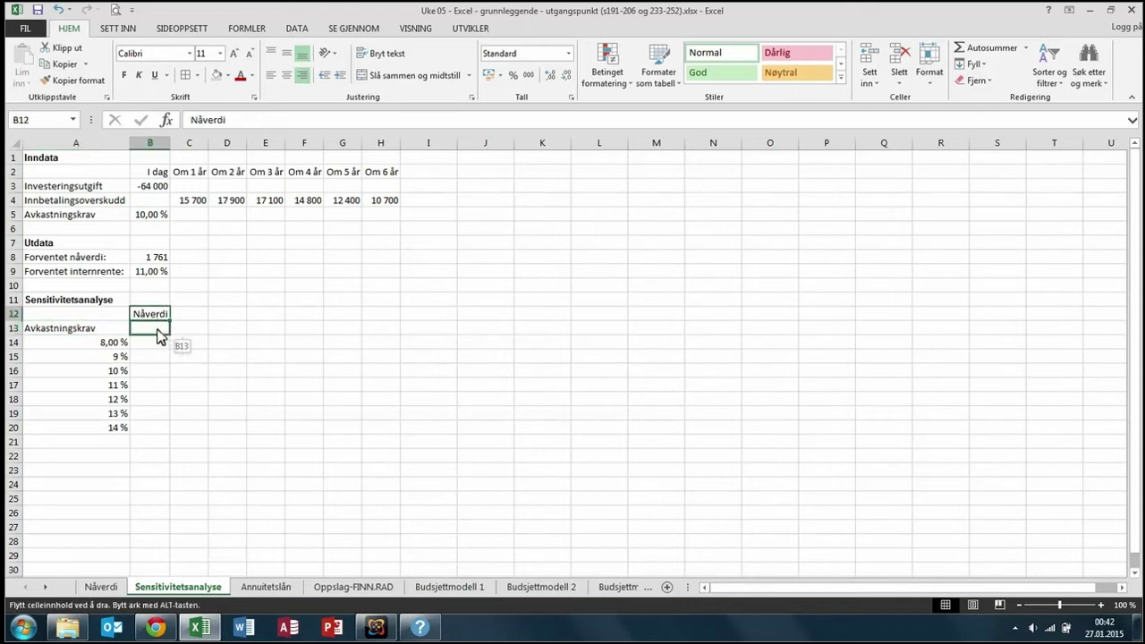
left_click_drag(158, 326, 158, 333)
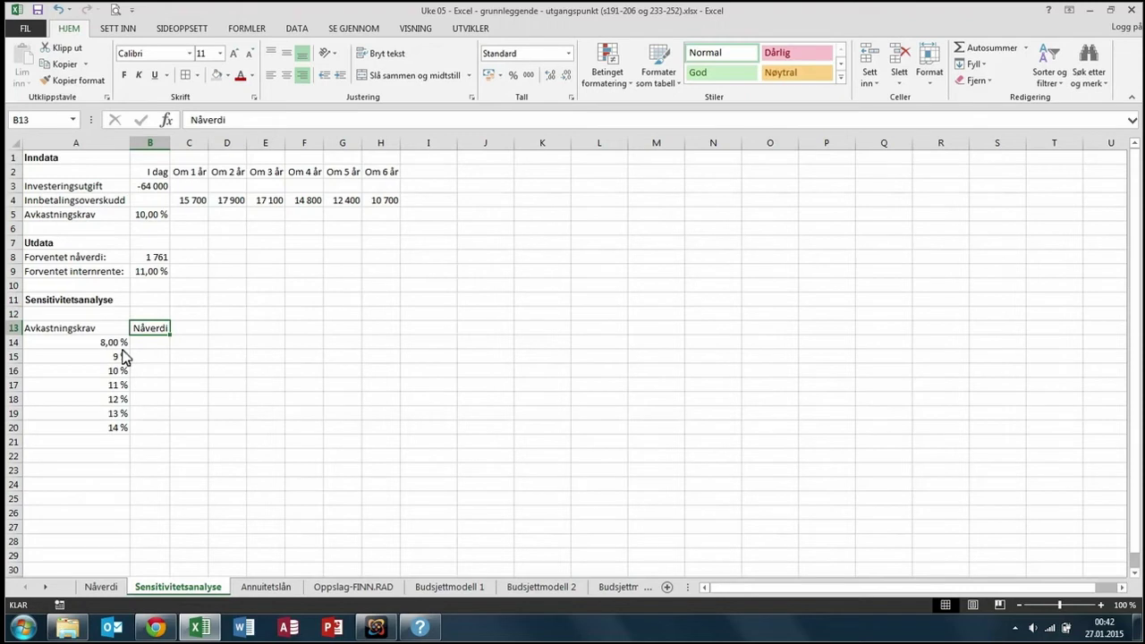
left_click_drag(103, 342, 100, 442)
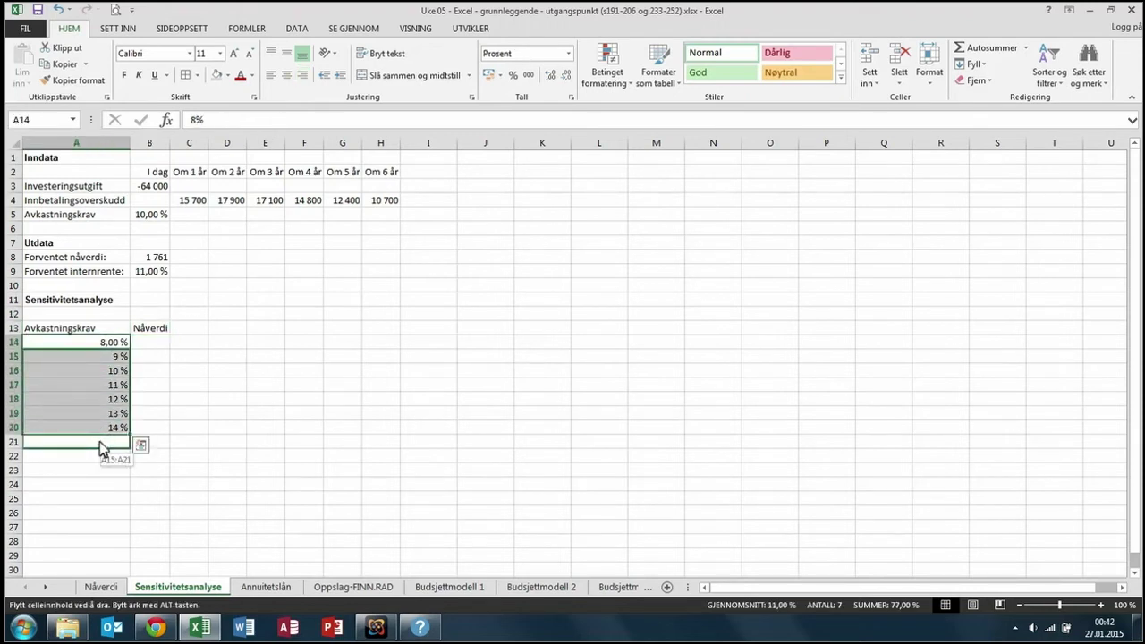
left_click(149, 342)
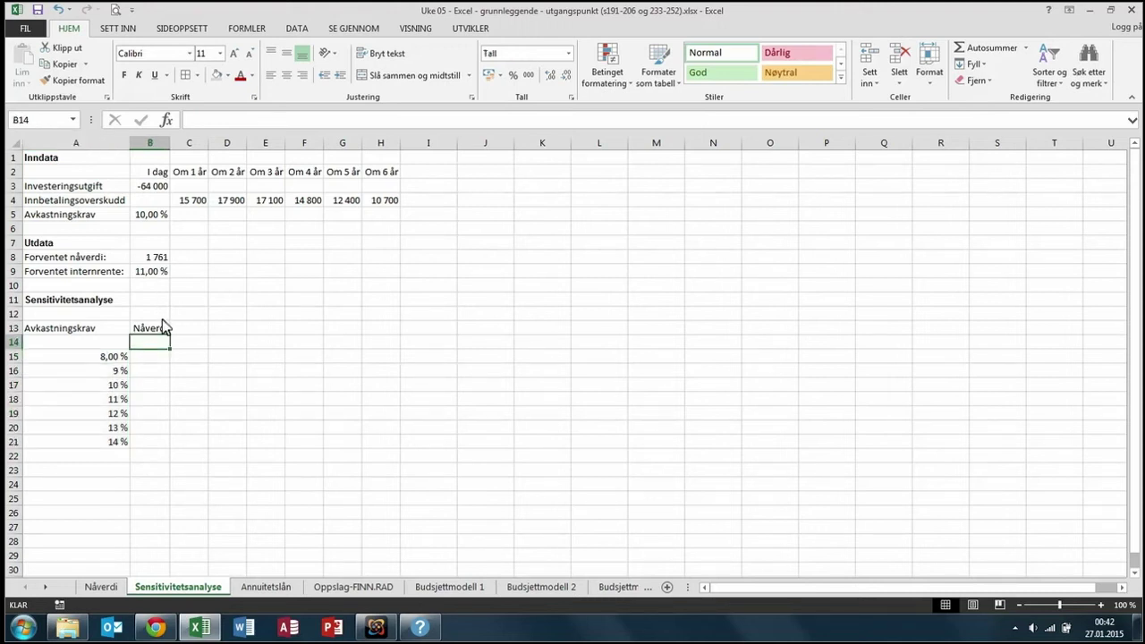
Link B14 to the net present value with =B8, showing 1 761.
type("=")
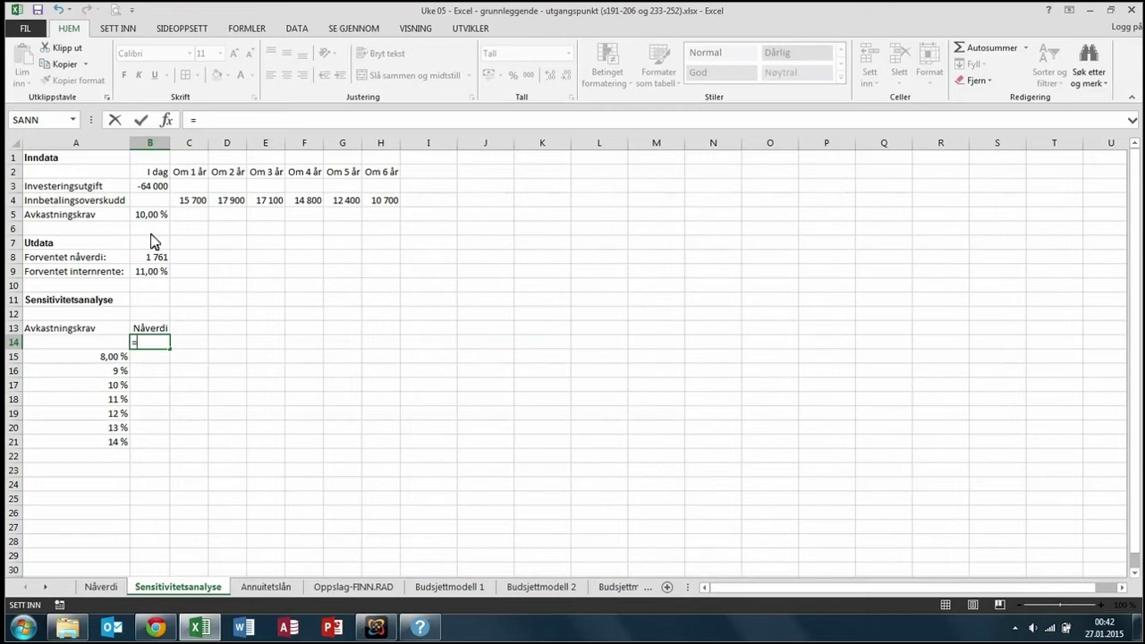
left_click(150, 258)
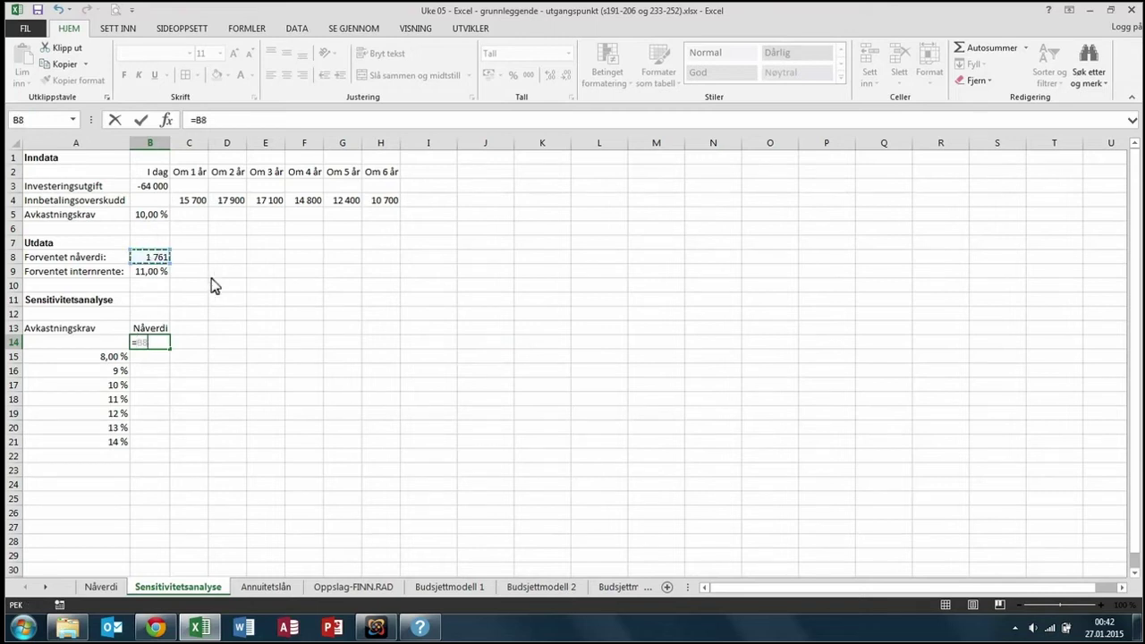
key("Return")
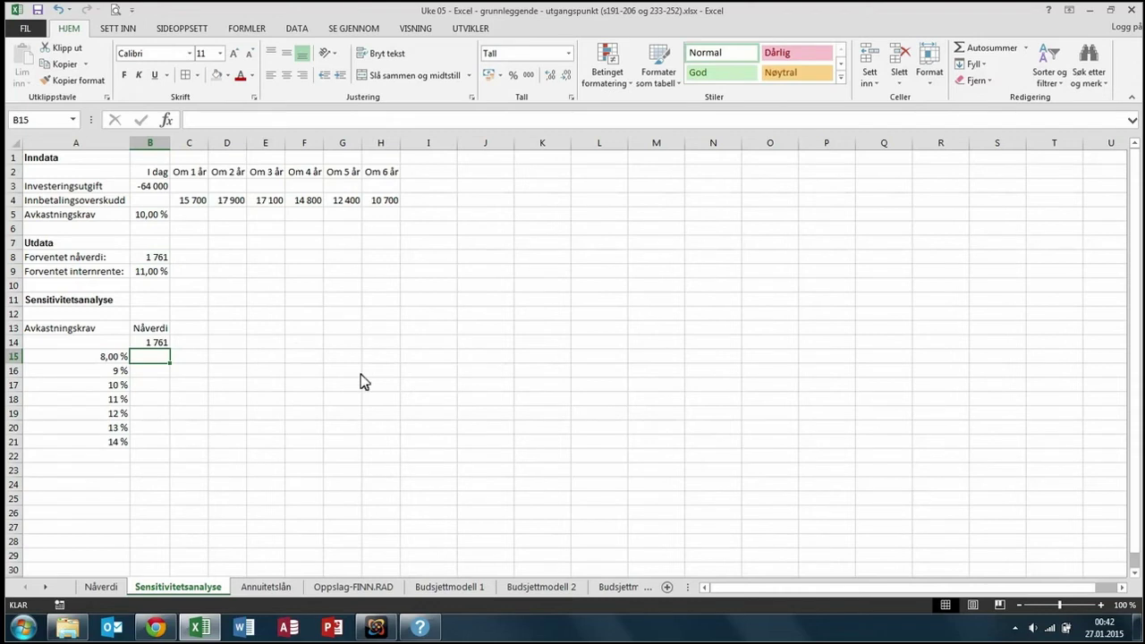
left_click(32, 158)
mouse_move(36, 164)
left_mouse_down()
mouse_move(35, 177)
mouse_move(295, 281)
mouse_move(400, 281)
left_mouse_up()
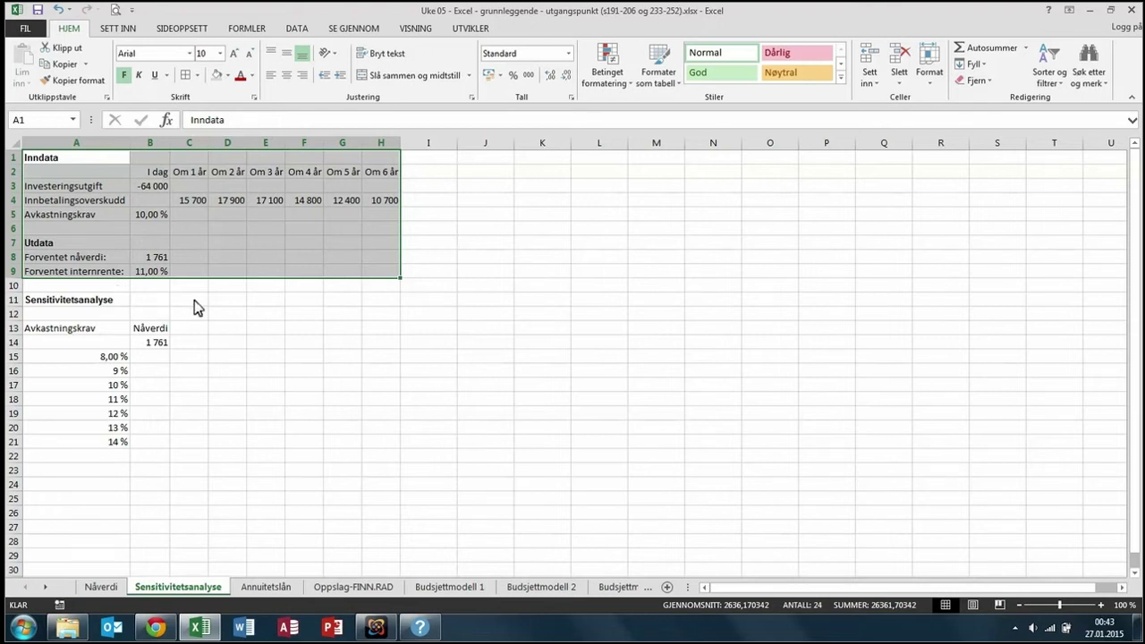
Show the 8–14 % rates in A15:A21 without decimals and select A14:B21.
left_click(104, 359)
left_click(565, 85)
left_click_drag(99, 363, 104, 441)
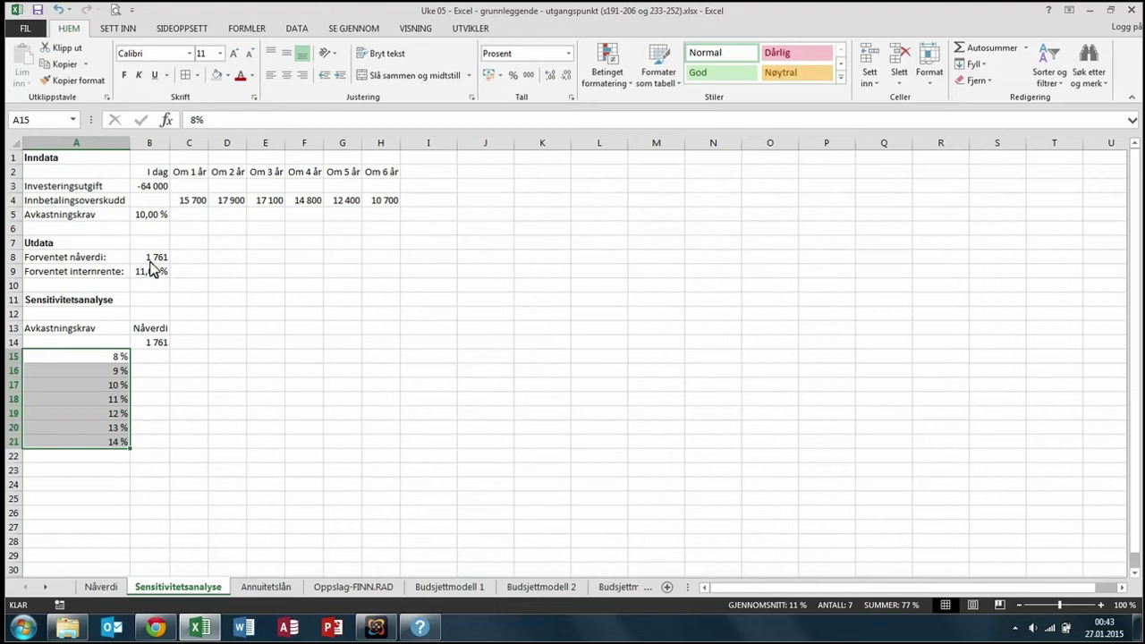
key("ctrl+v")
left_click_drag(97, 358, 107, 438)
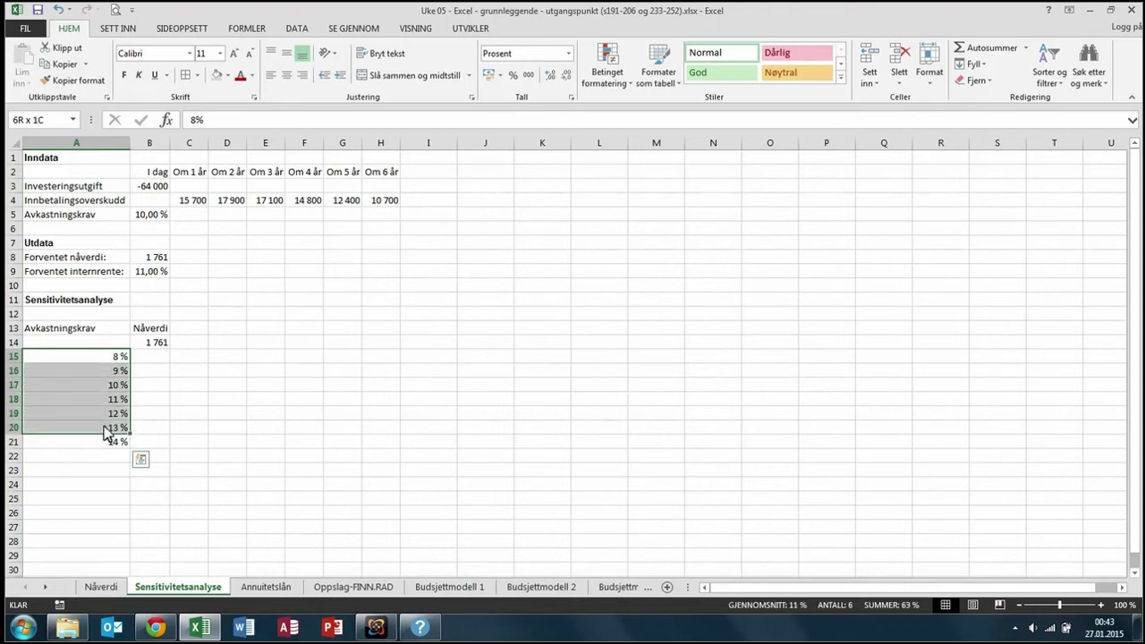
mouse_move(105, 344)
left_mouse_down()
mouse_move(122, 450)
mouse_move(141, 442)
left_mouse_up()
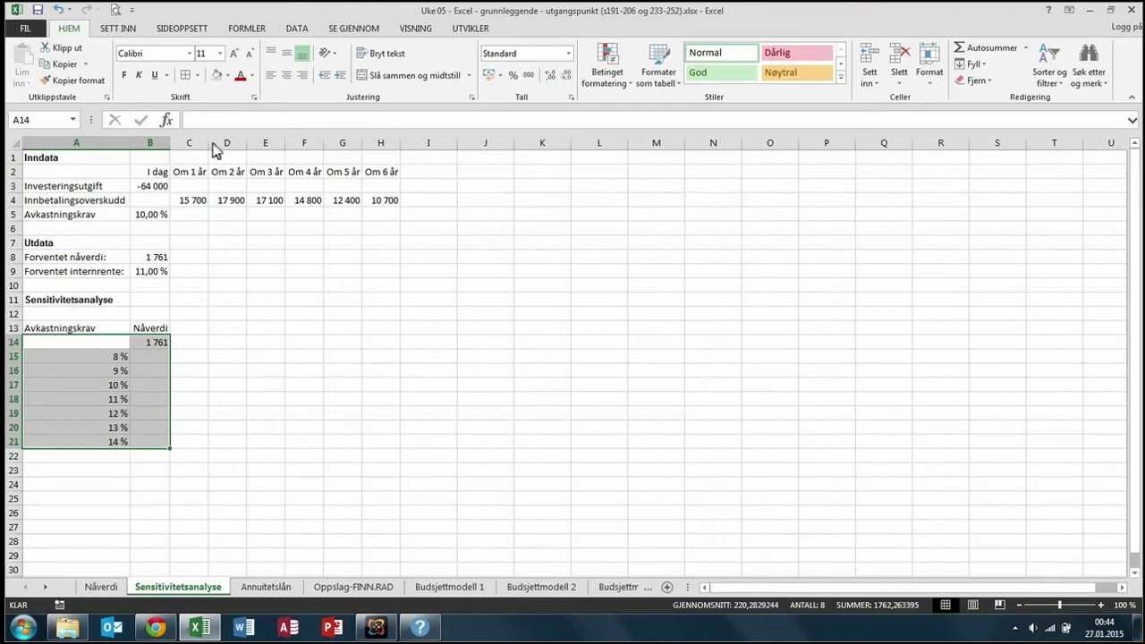
Create a Data Table on A14:B21 with column input cell $B$5, giving 5 518 down to -4834,9.
left_click(296, 28)
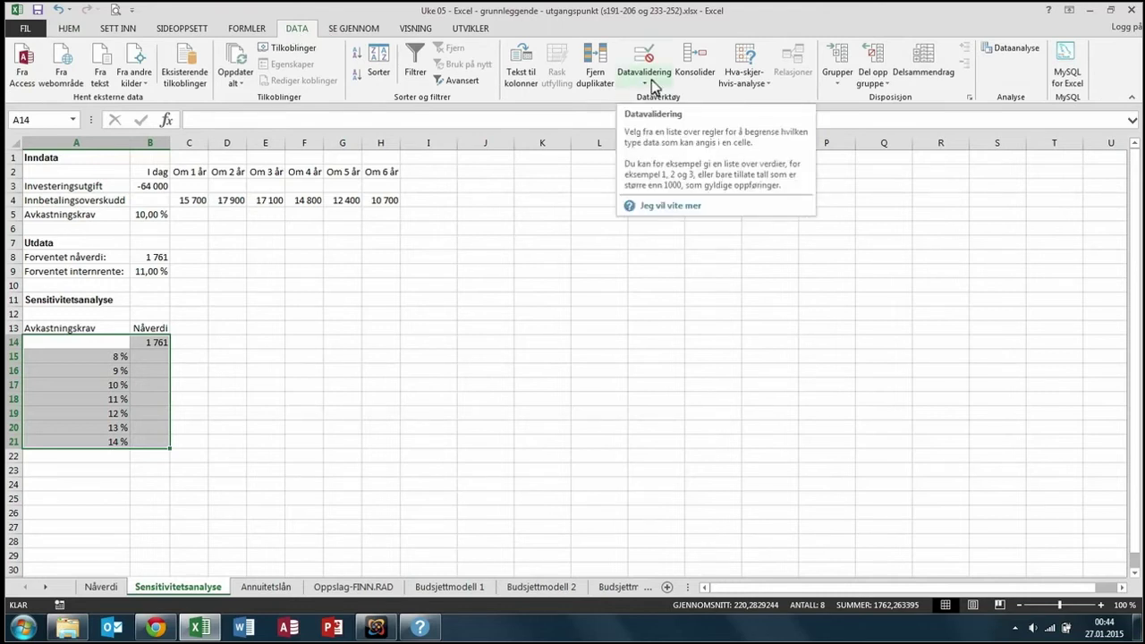
left_click(756, 80)
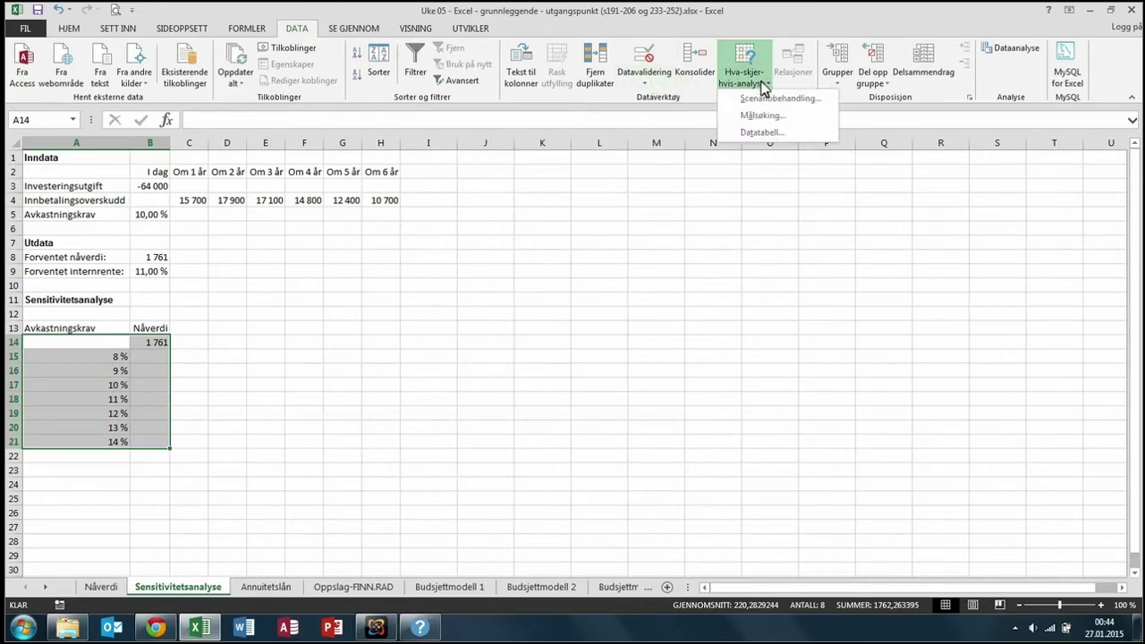
left_click(761, 135)
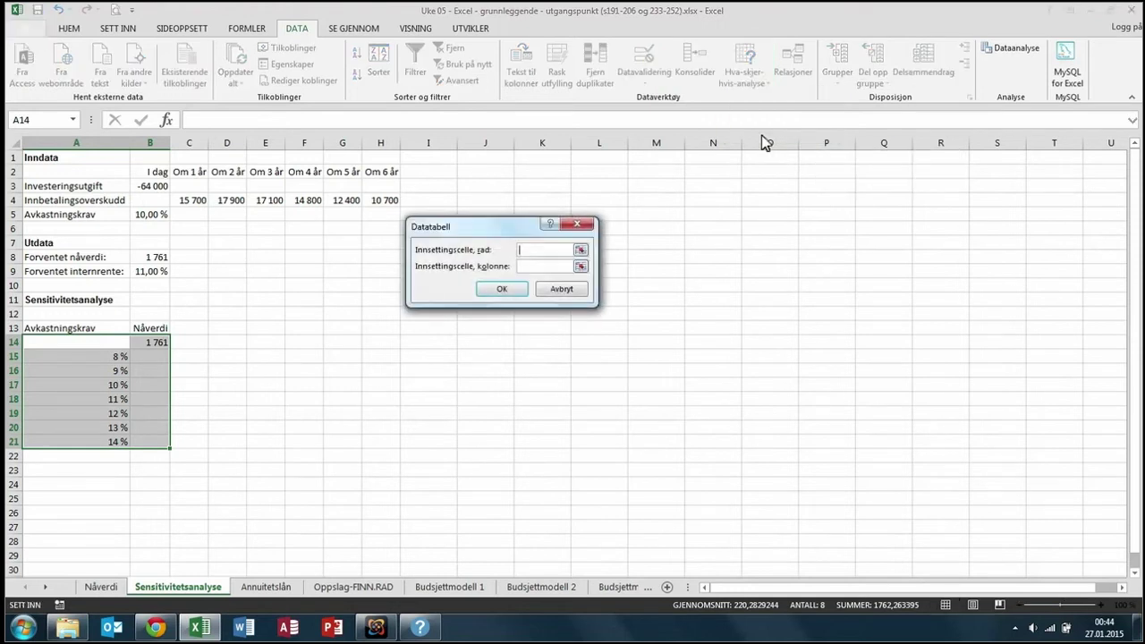
left_click_drag(458, 239, 349, 268)
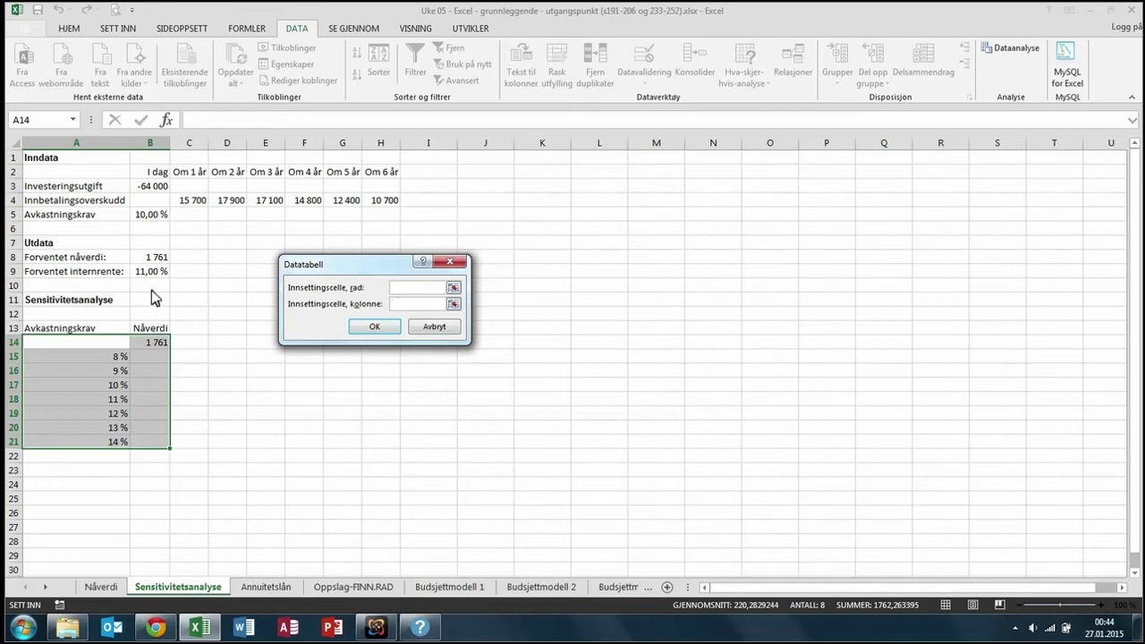
left_click(152, 221)
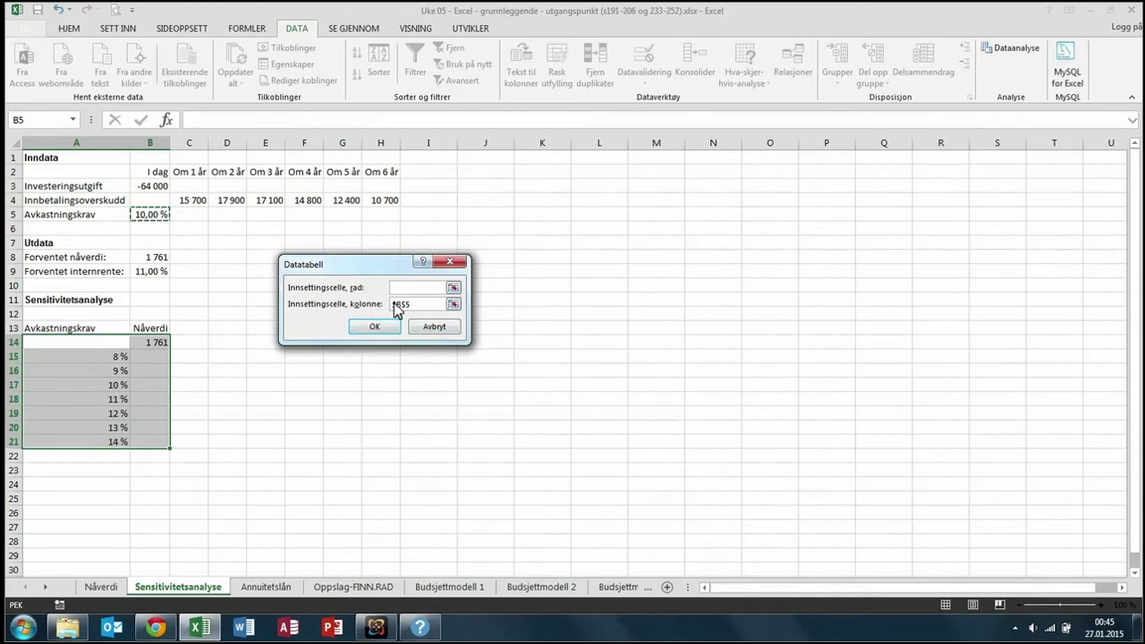
left_click(374, 327)
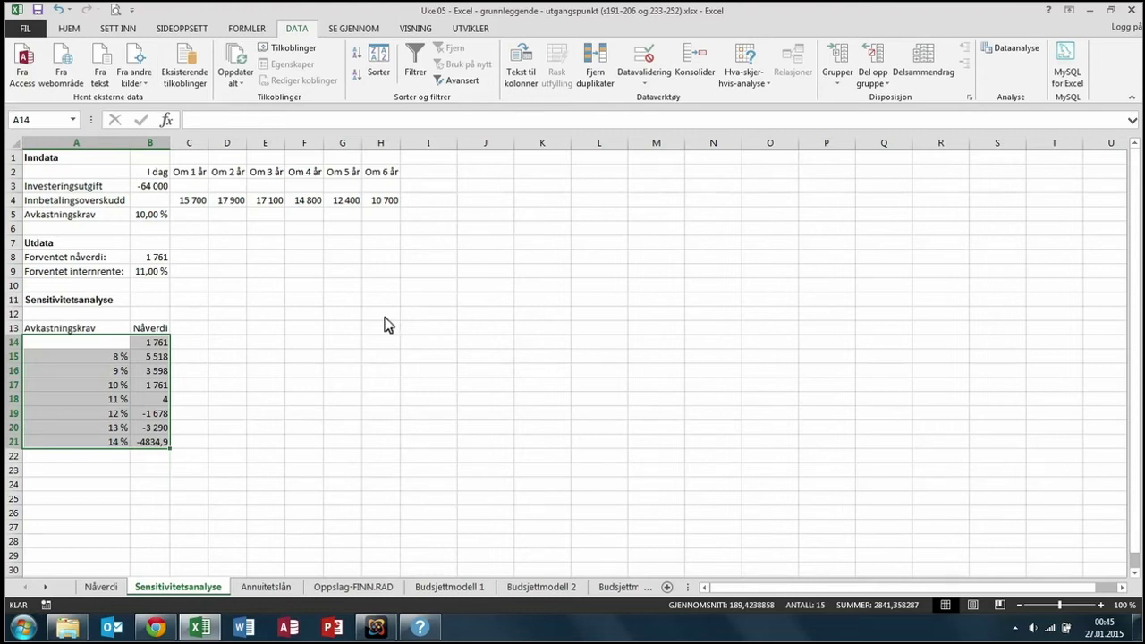
Inspect the required return B5, the NPV formula in B8 and the table formulas in rows 15–17.
mouse_move(107, 393)
left_click(152, 219)
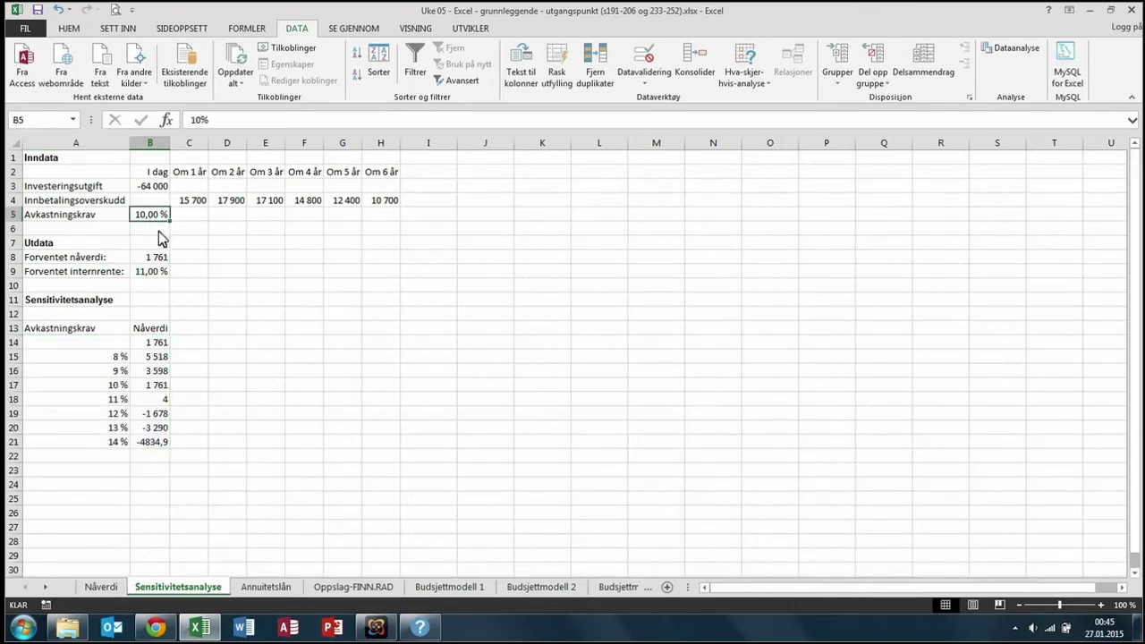
left_click(157, 258)
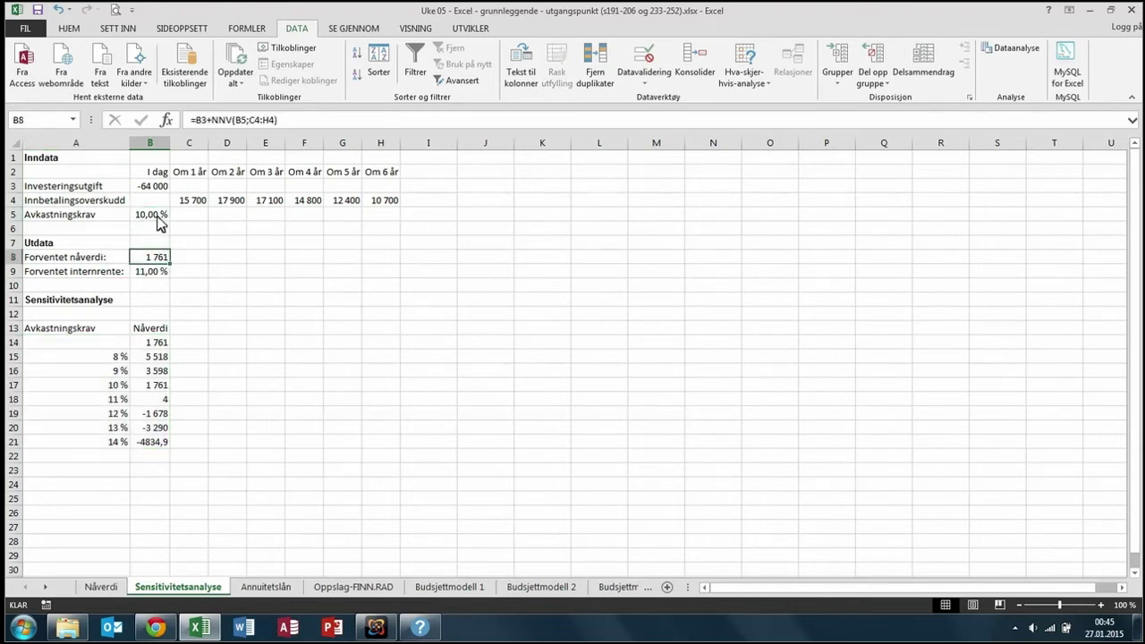
left_click(157, 220)
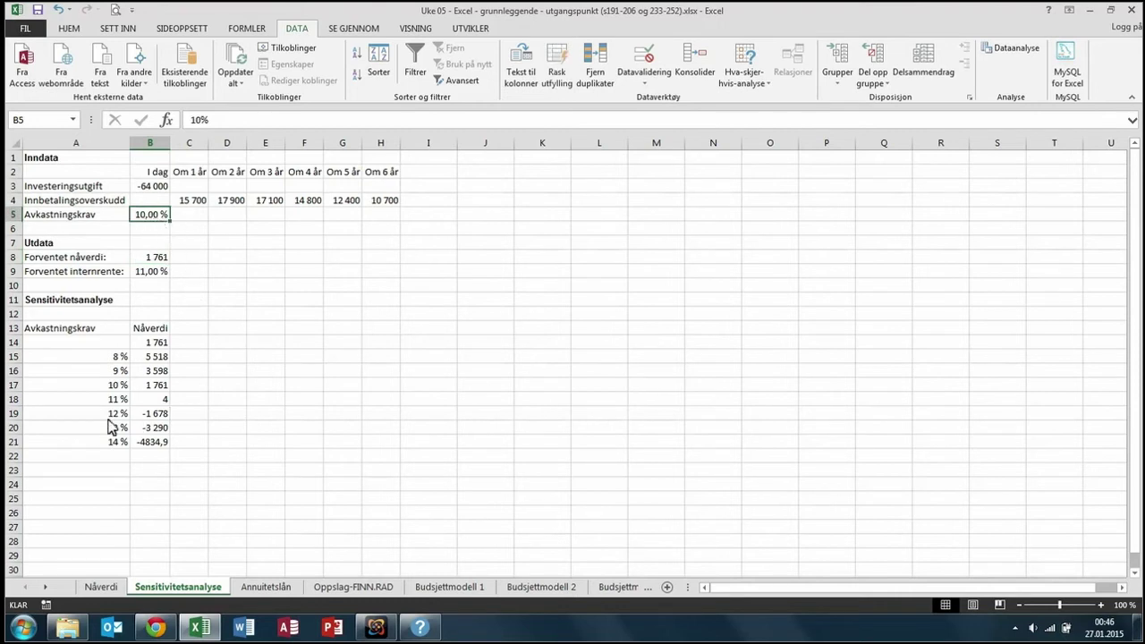
left_click(113, 386)
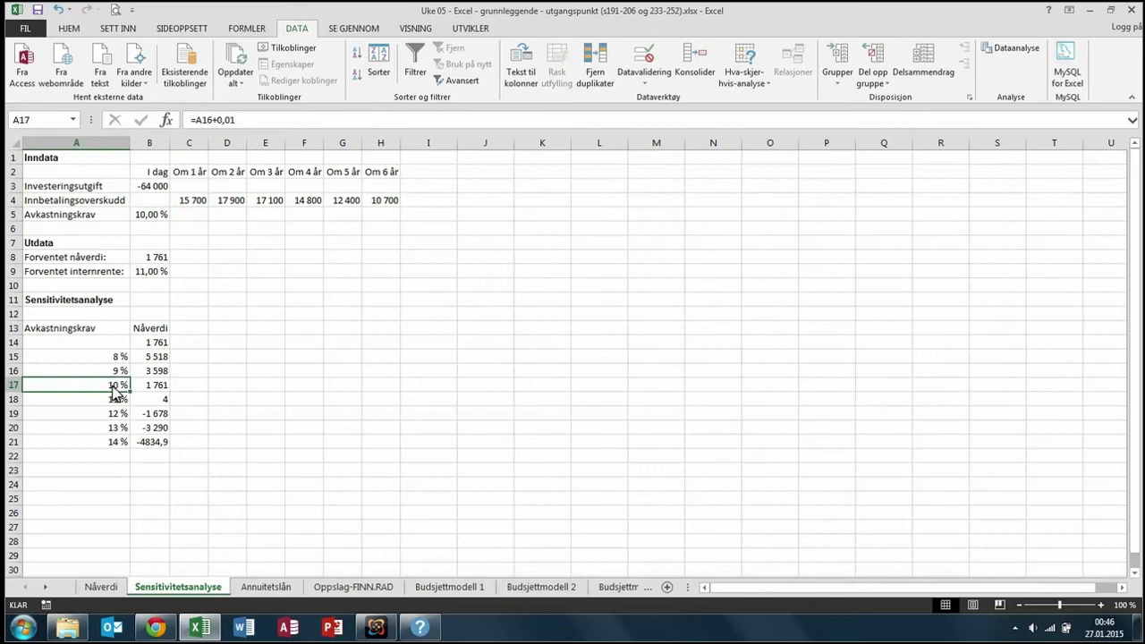
left_click(157, 386)
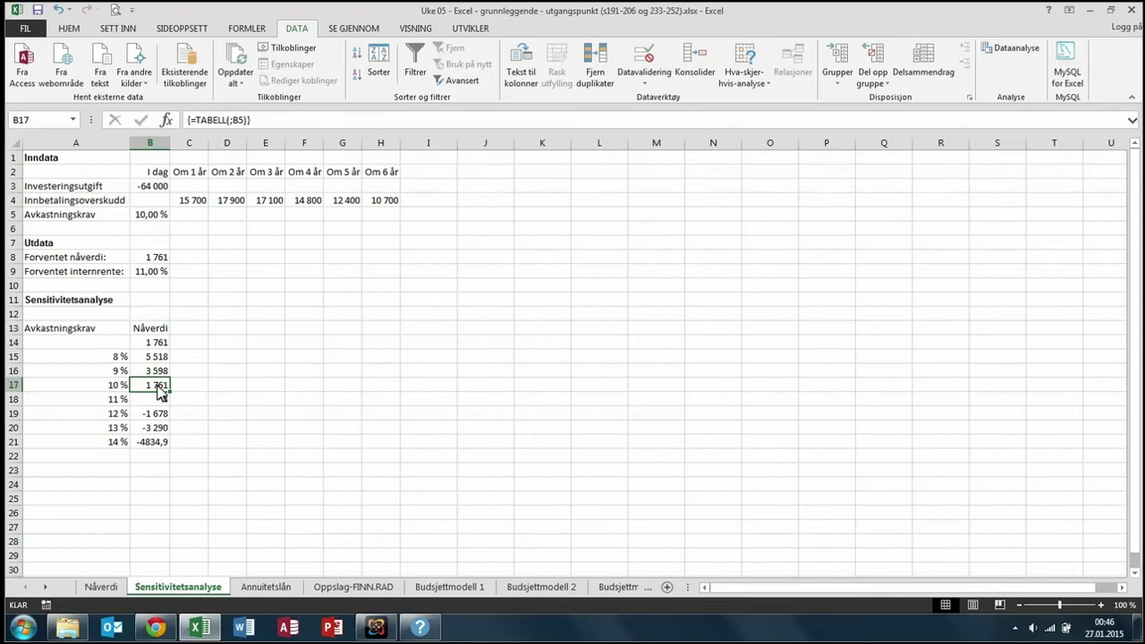
left_click(158, 358)
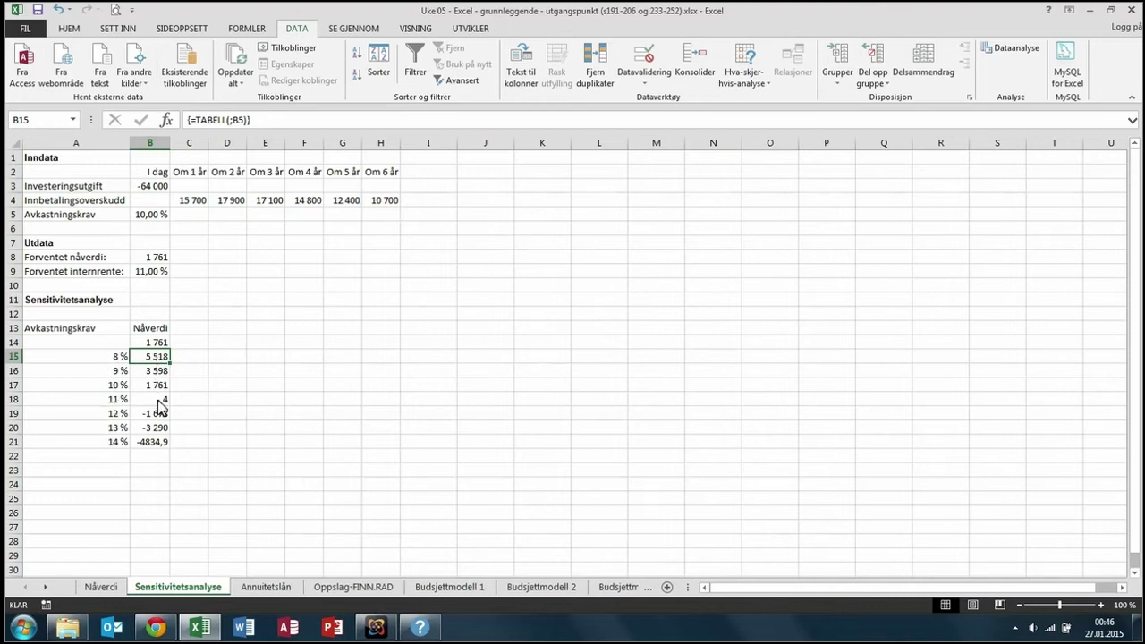
Check the 11 % and 14 % results, then switch to the Annuitetslån sheet.
left_click(155, 404)
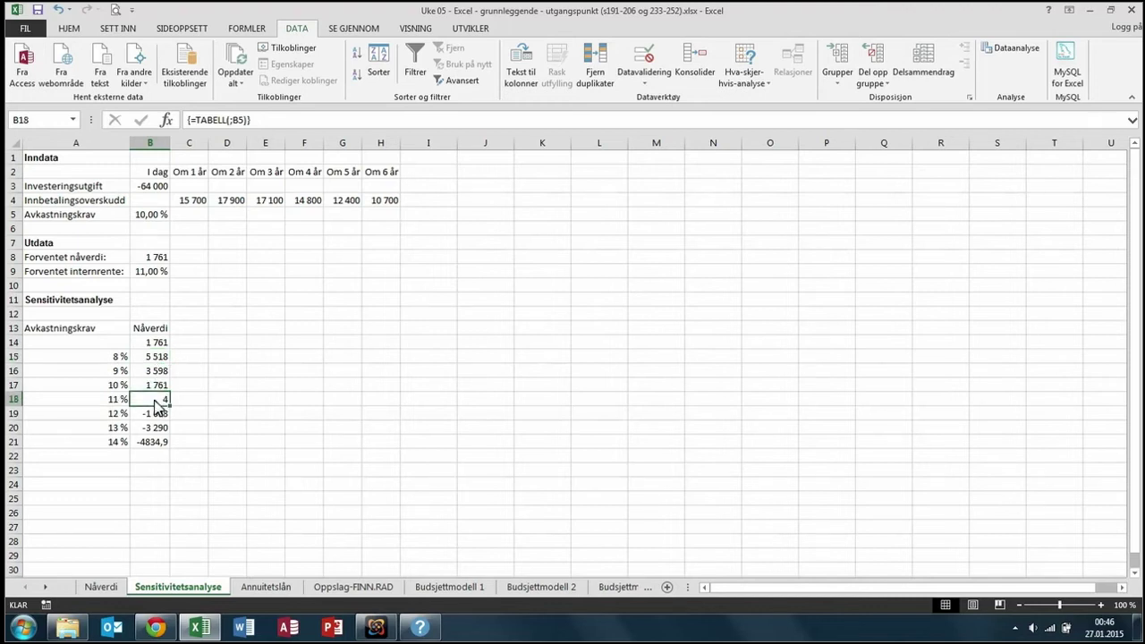
left_click(117, 450)
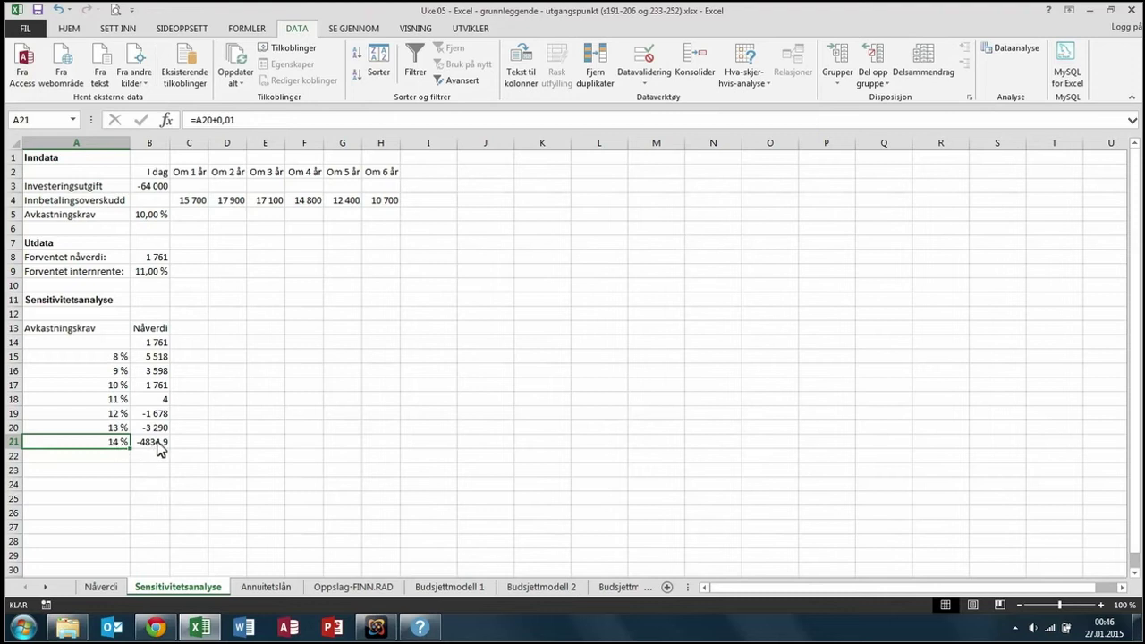
left_click(157, 450)
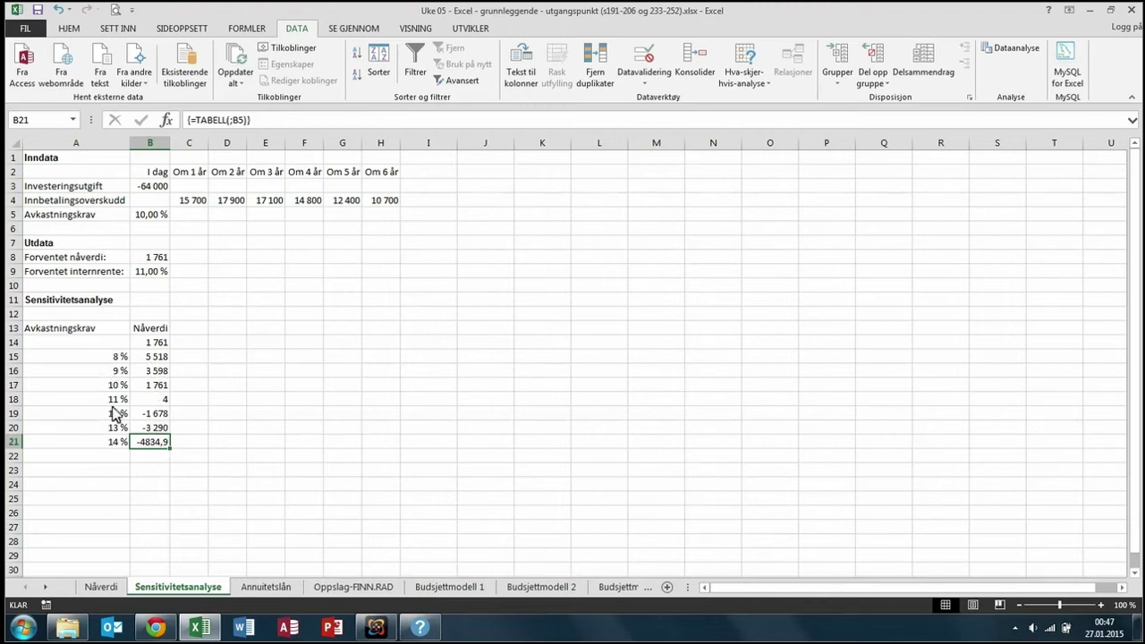
left_click(376, 628)
left_click(274, 590)
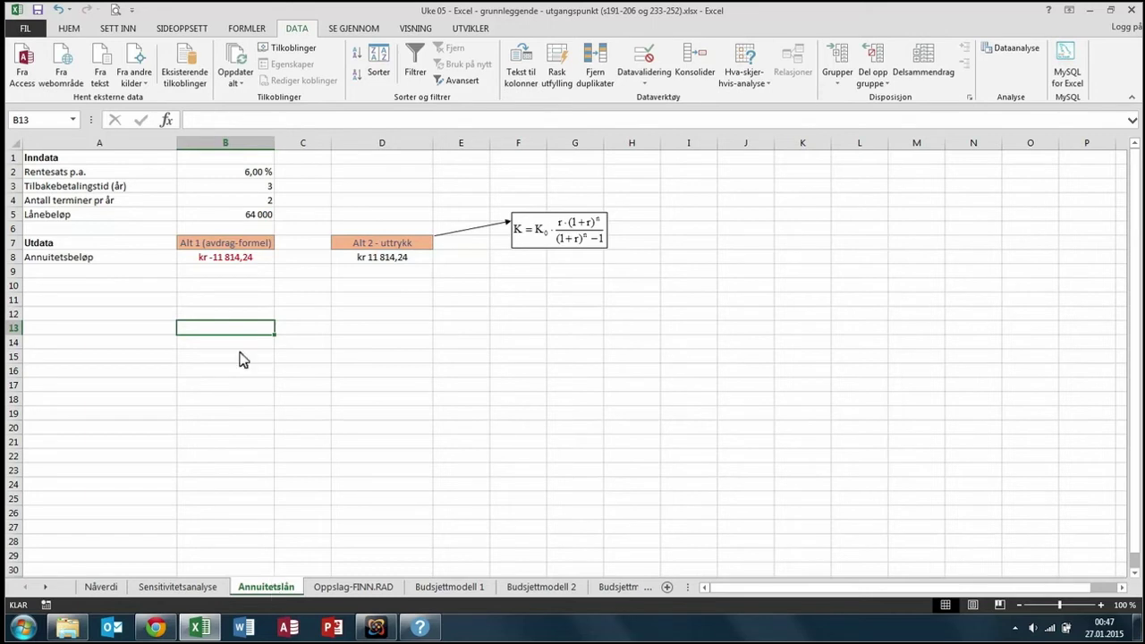
Apply the Overskrift 1 cell style to the Inndata heading in A1:B1.
left_click(38, 163)
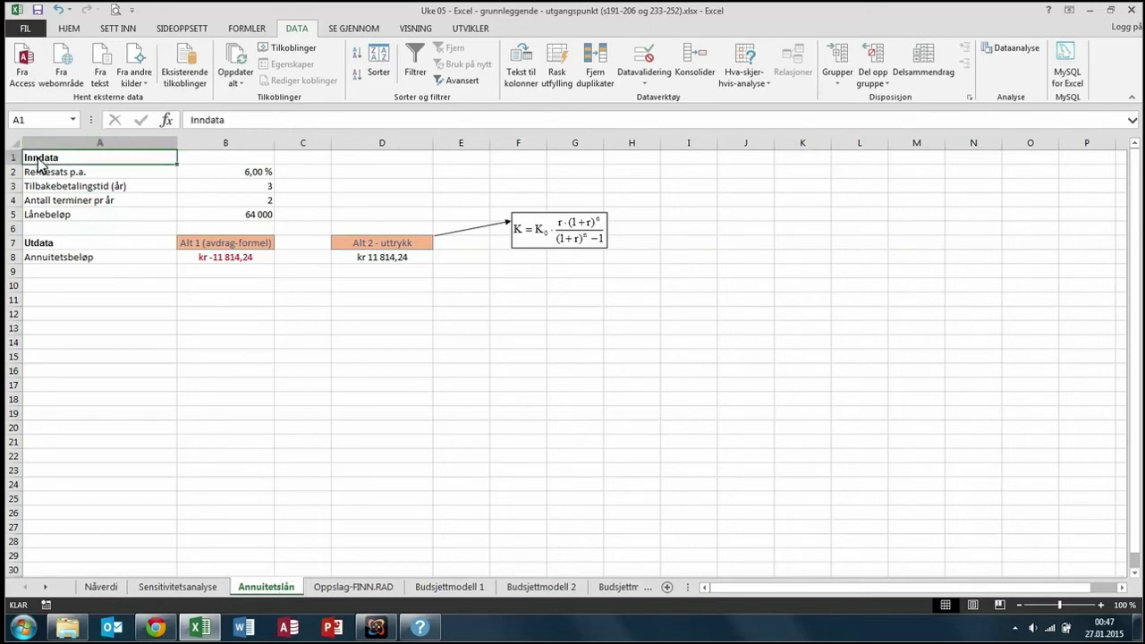
left_click_drag(49, 161, 212, 161)
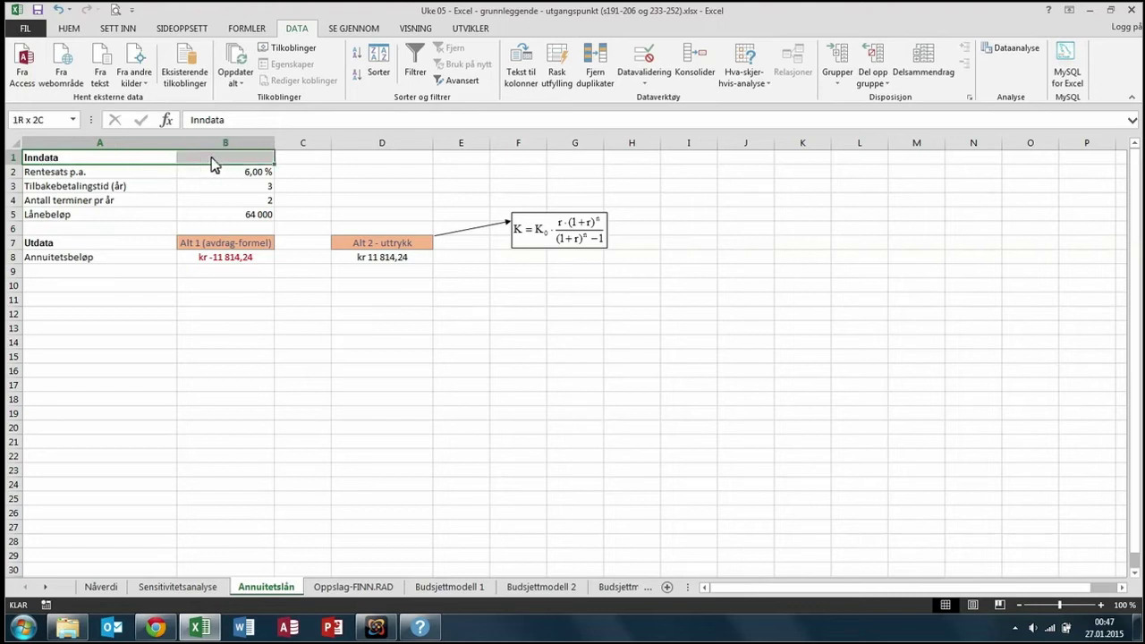
left_click_drag(238, 164, 259, 161)
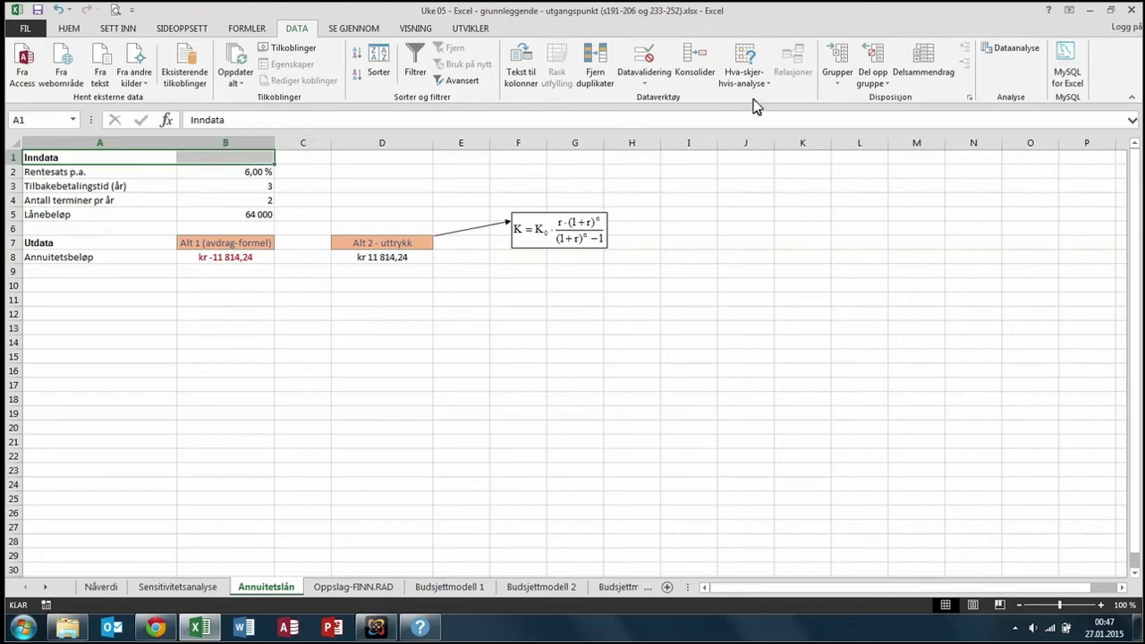
left_click(71, 29)
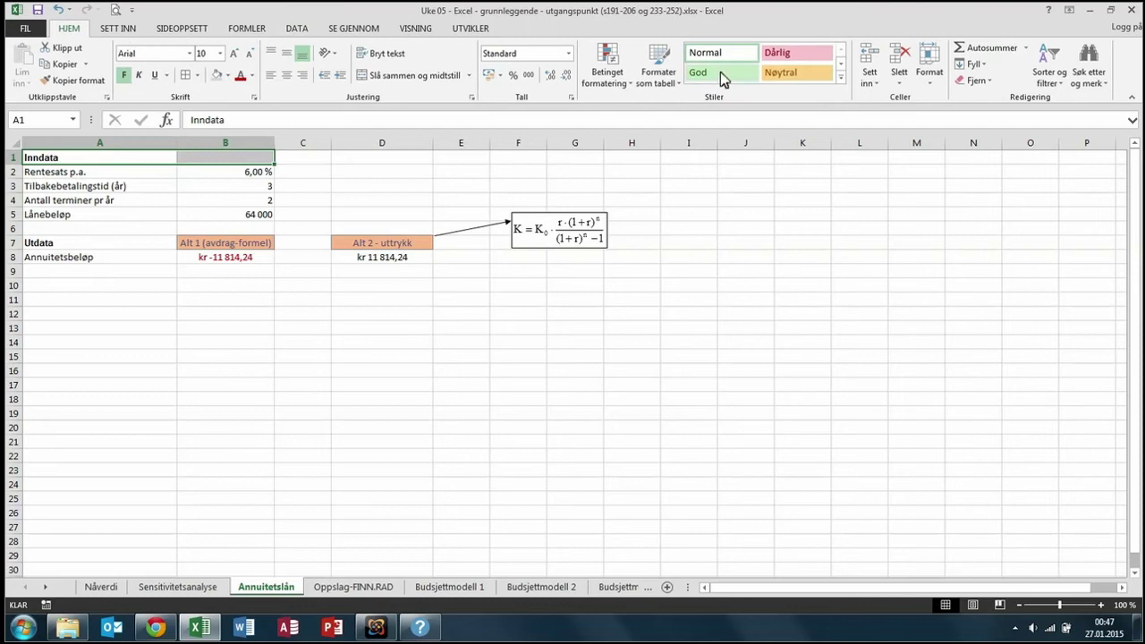
left_click(845, 85)
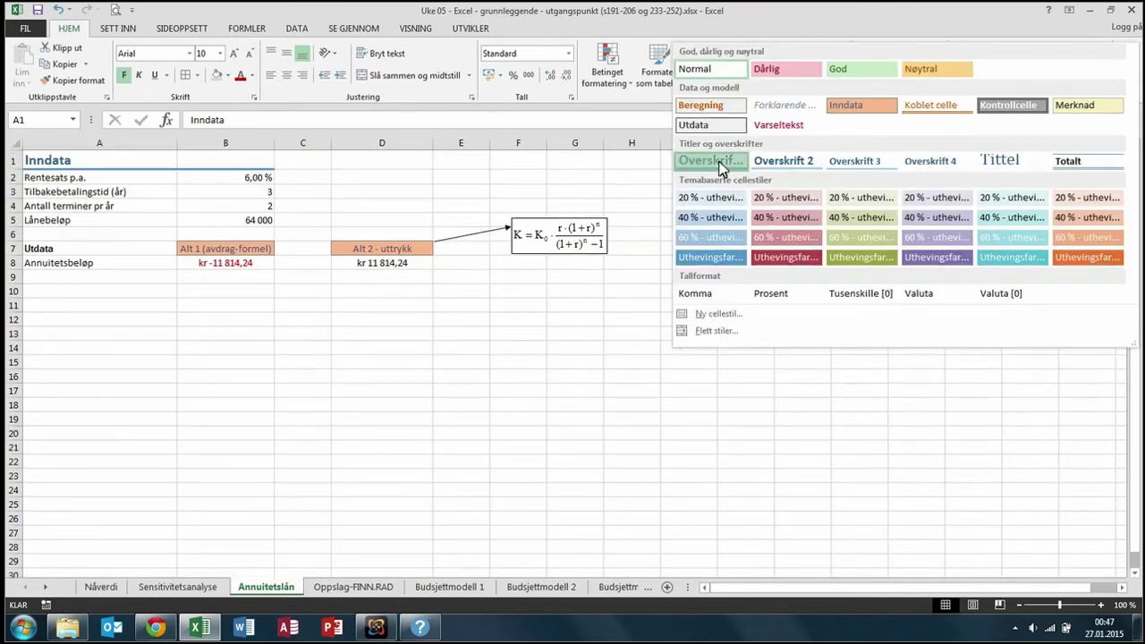
left_click(720, 163)
Move to the interest rate in B2, then bring the course compendium PDF forward.
left_click(56, 180)
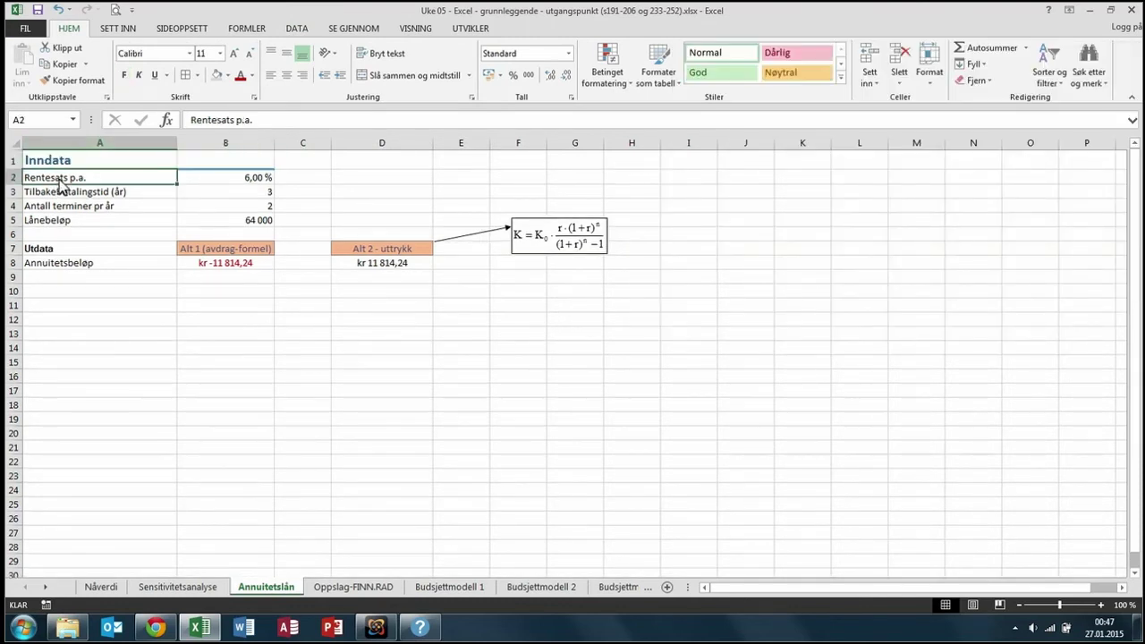
key("Right")
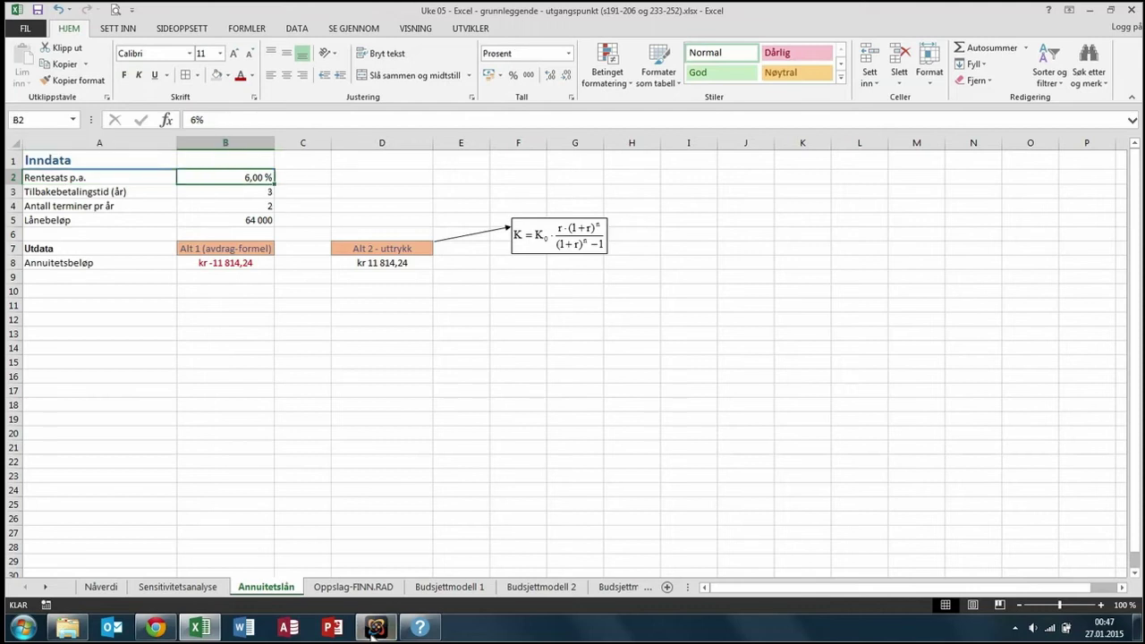
left_click(174, 620)
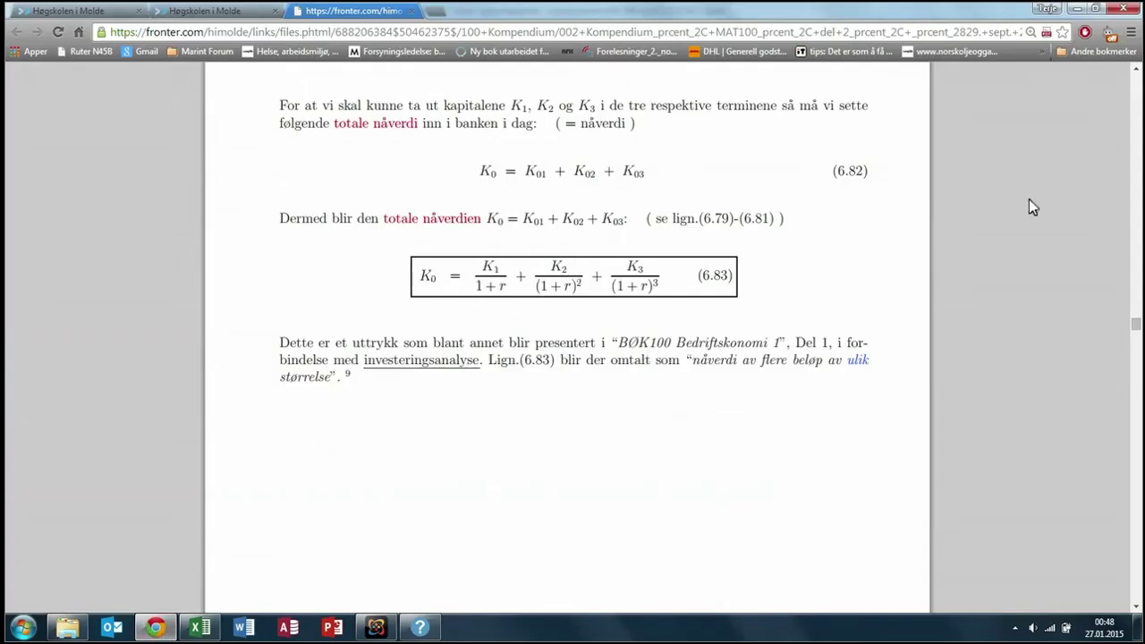
Scroll the compendium down to the annuity payment formula in section 6.3.5.
left_click_drag(1138, 347, 1136, 351)
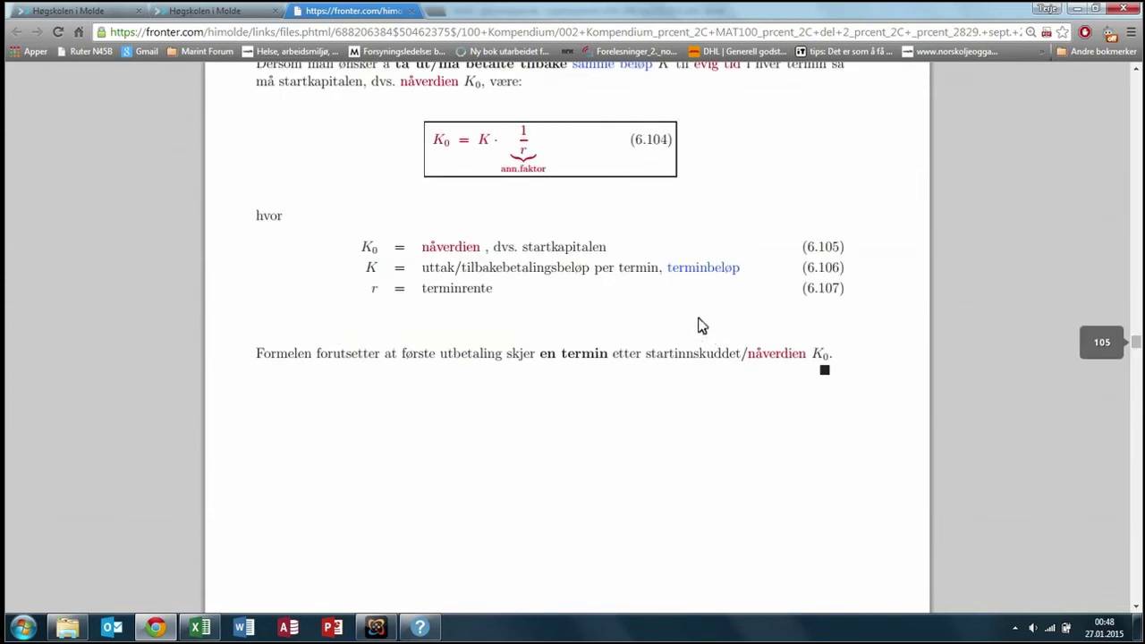
key("Num_Lock")
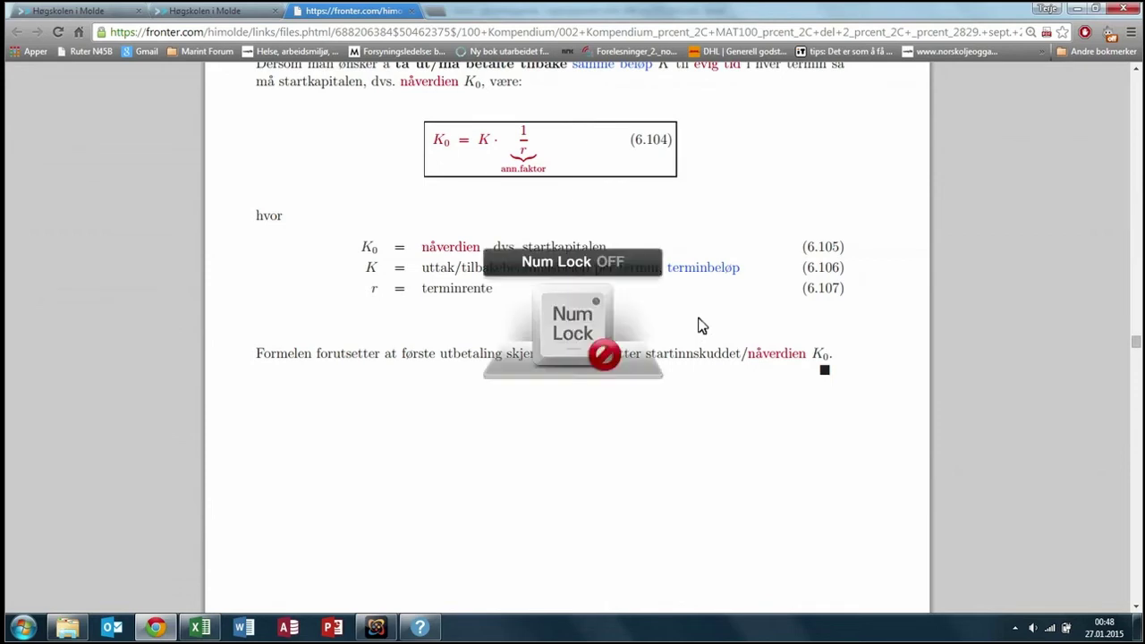
key("Page_Down")
key("Page_Down")
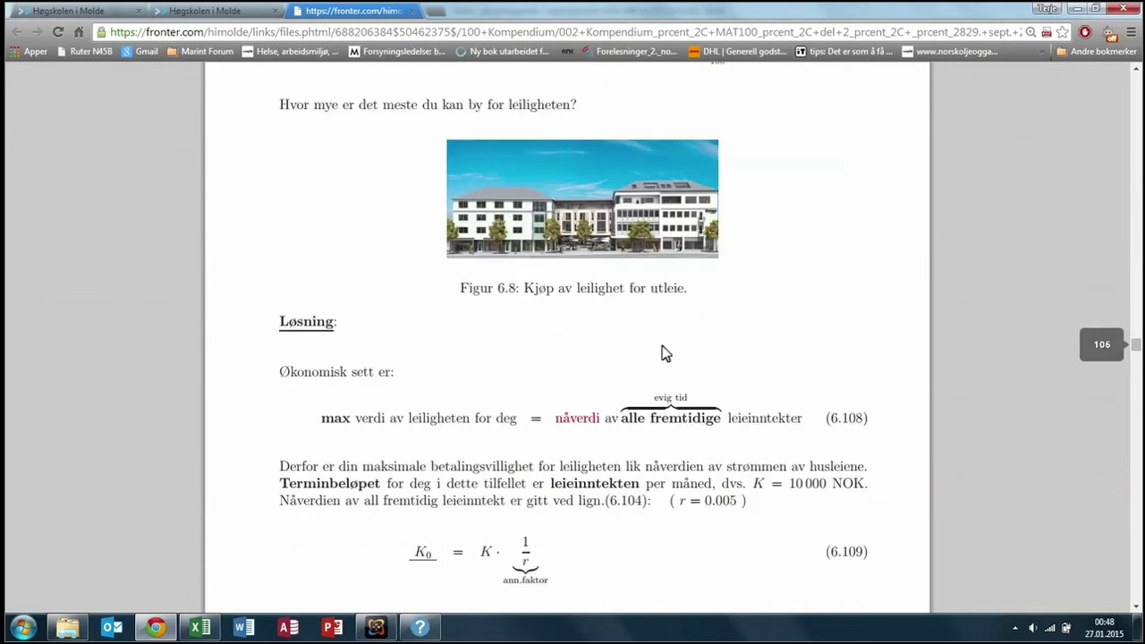
key("Page_Down")
key("Page_Down")
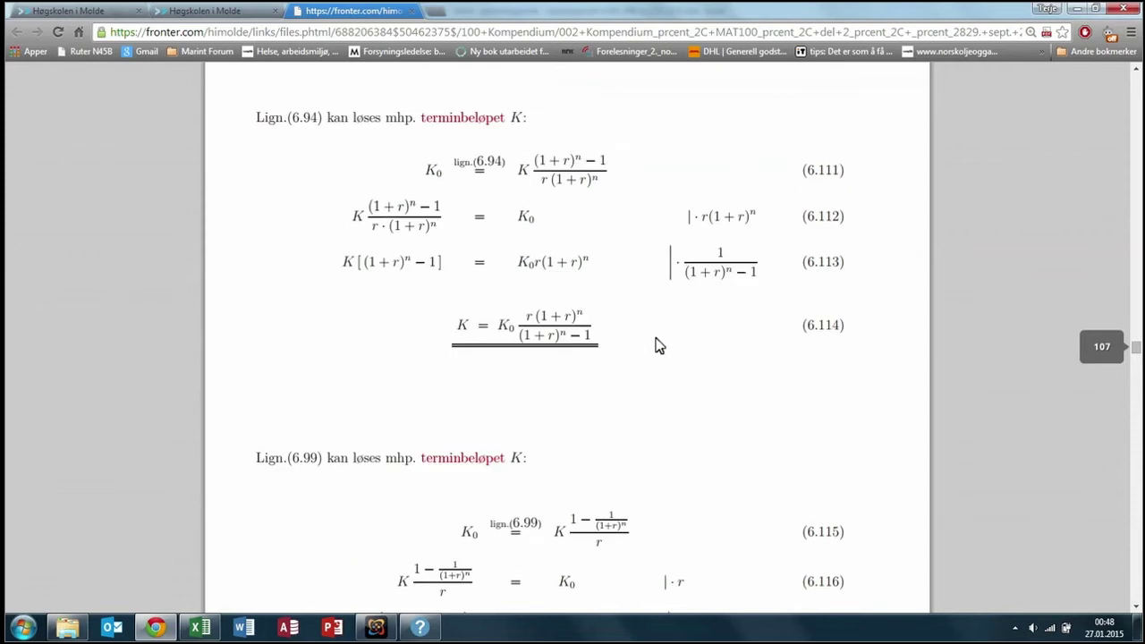
scroll(657, 346, "up", 3)
scroll(658, 346, "down", 1)
scroll(657, 346, "down", 1)
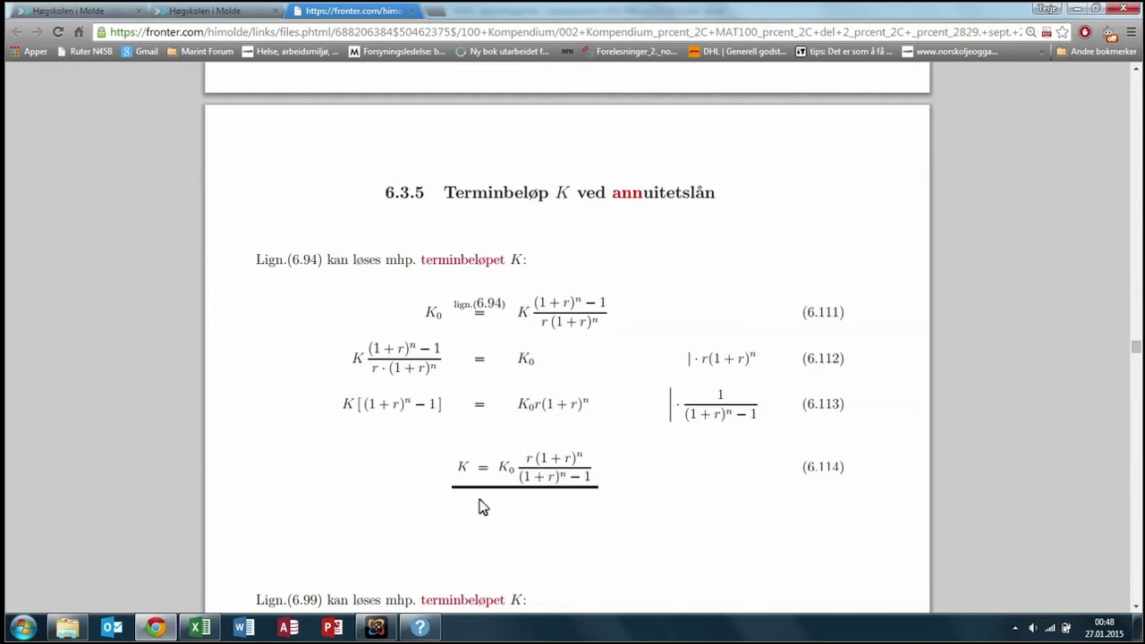
Highlight equation 6.114 to point it out, then return to the Excel workbook.
left_click_drag(457, 465, 565, 481)
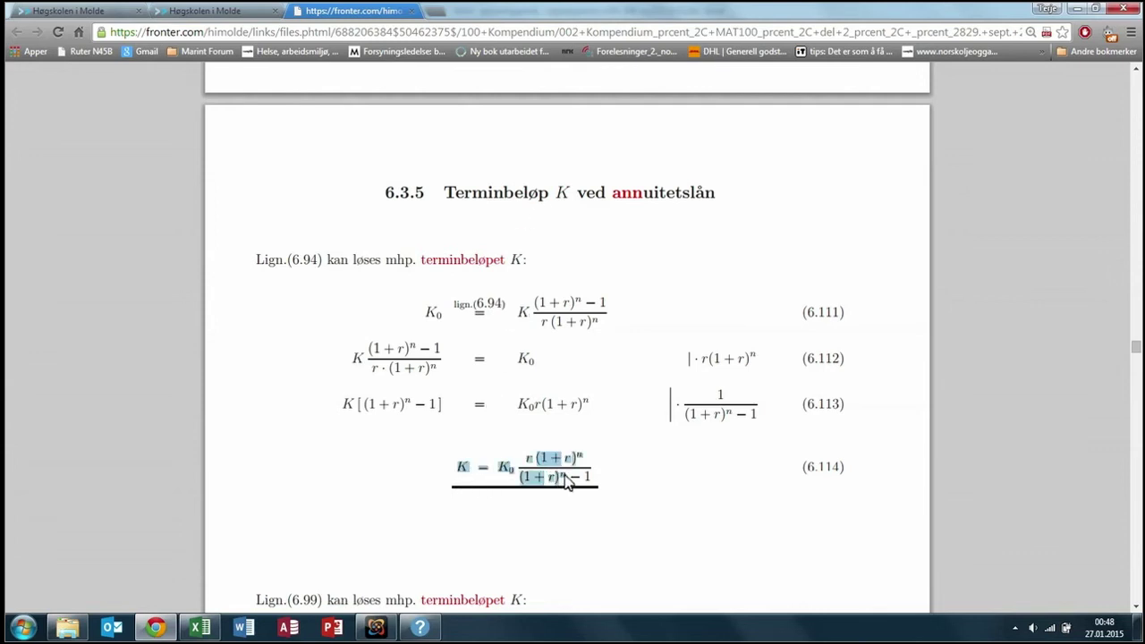
left_click(592, 483)
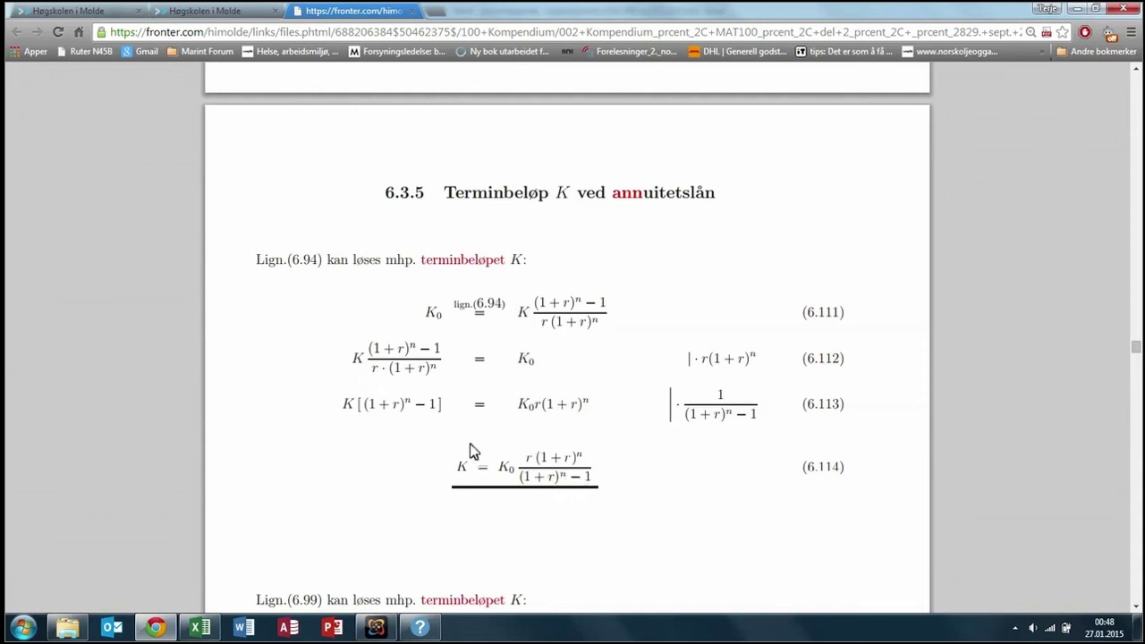
left_click_drag(462, 470, 598, 486)
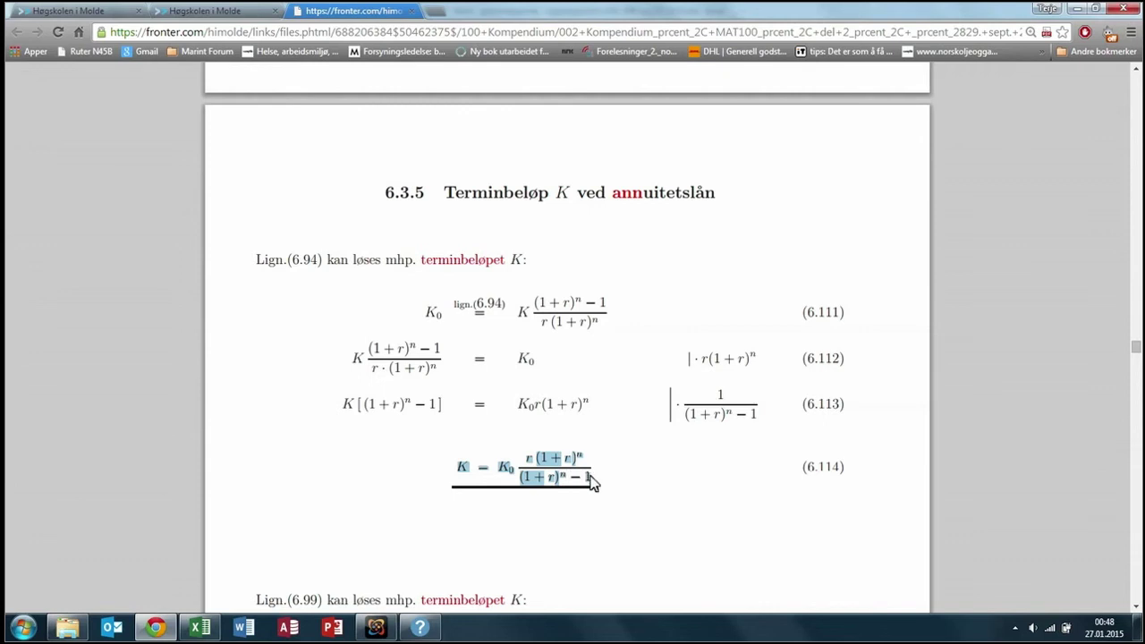
left_click(470, 464)
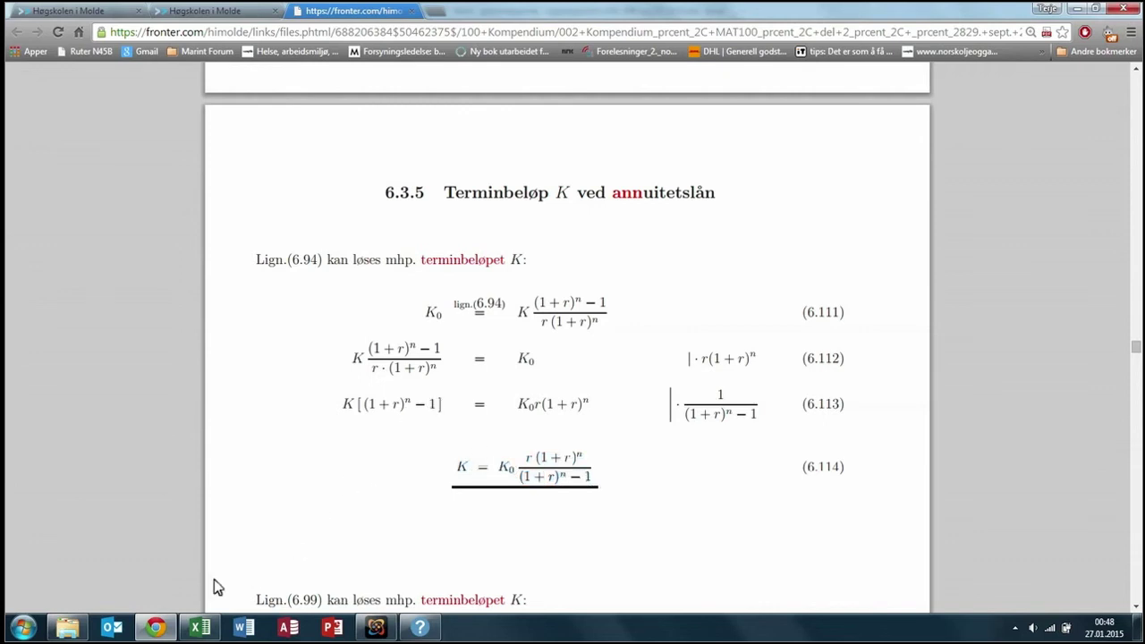
mouse_move(199, 626)
left_click_drag(458, 467, 617, 486)
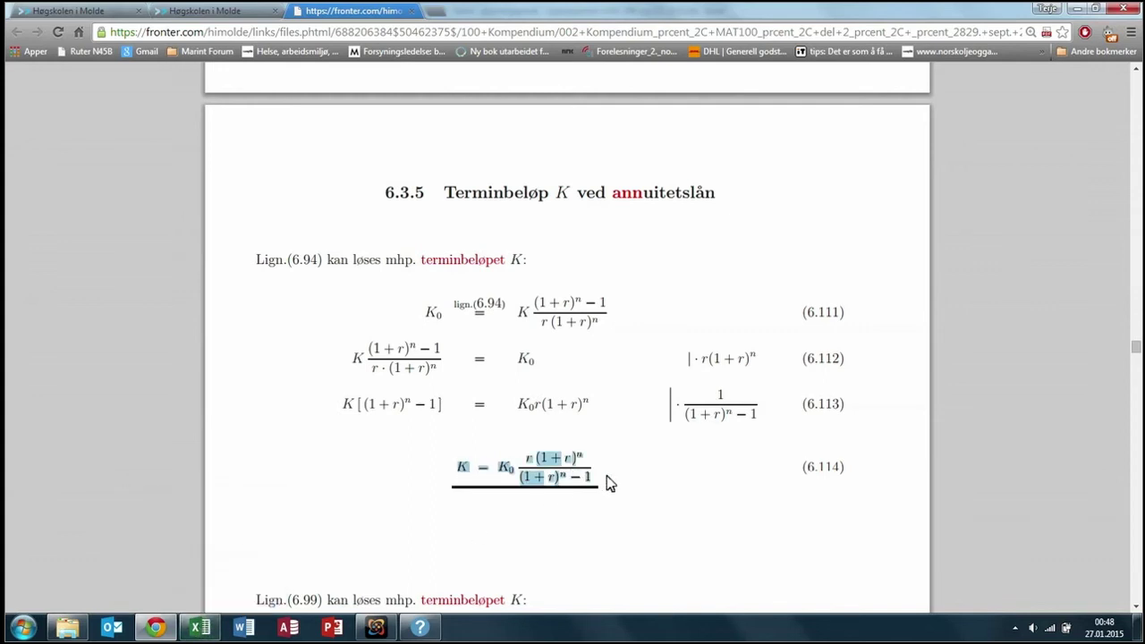
left_click(616, 479)
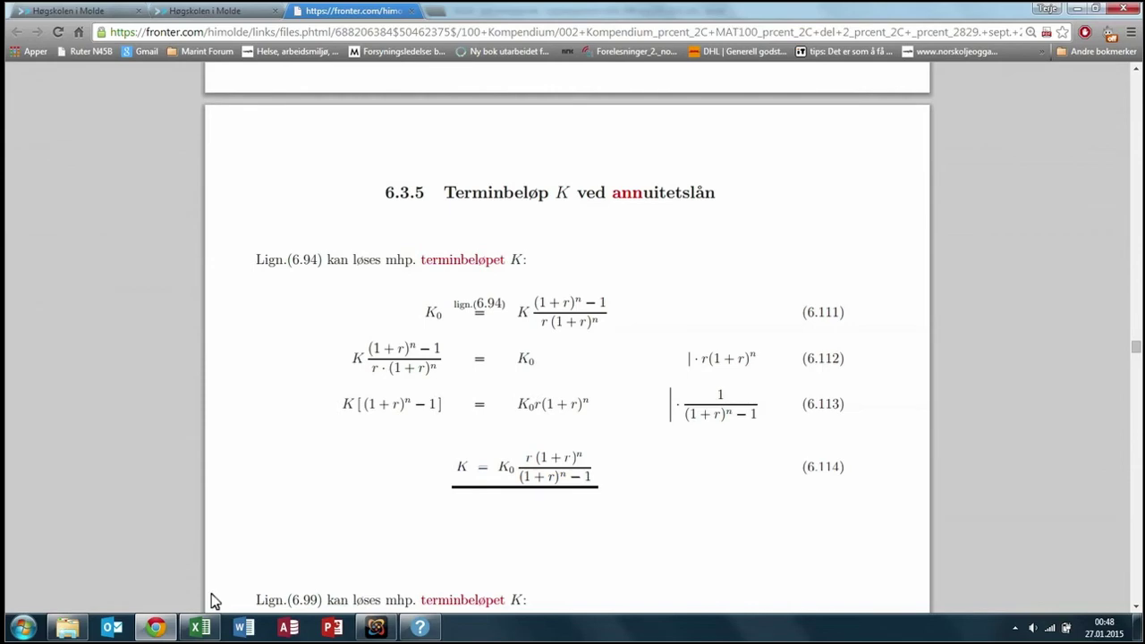
left_click(201, 627)
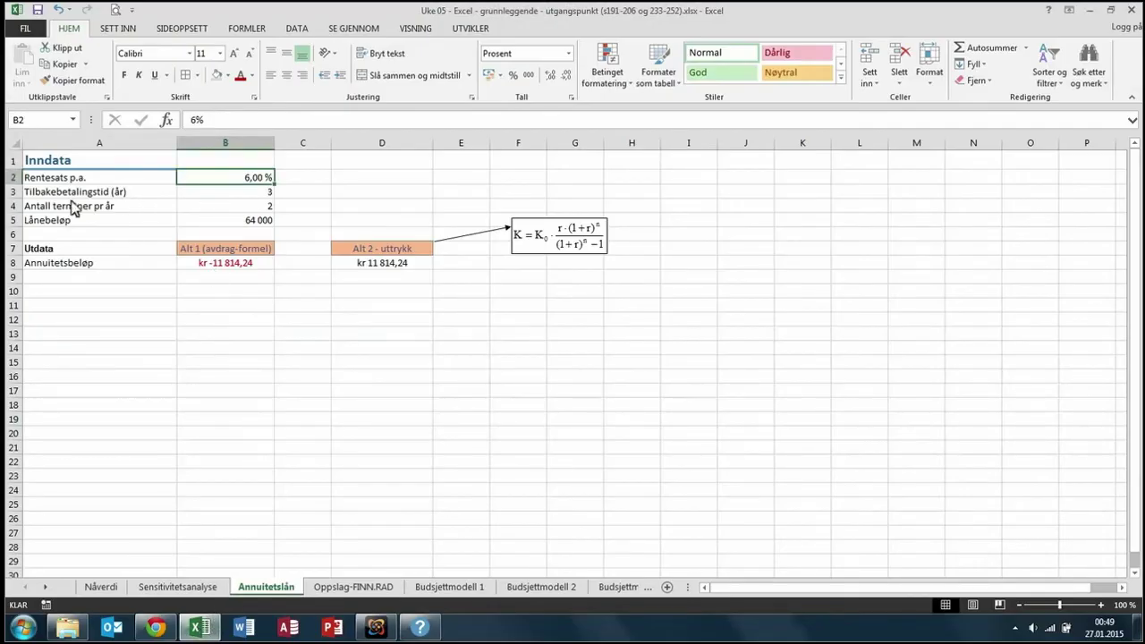
Shade loan inputs B2:B5 grey, make them bold, and check the values in B3 and B4.
left_click_drag(252, 179, 258, 221)
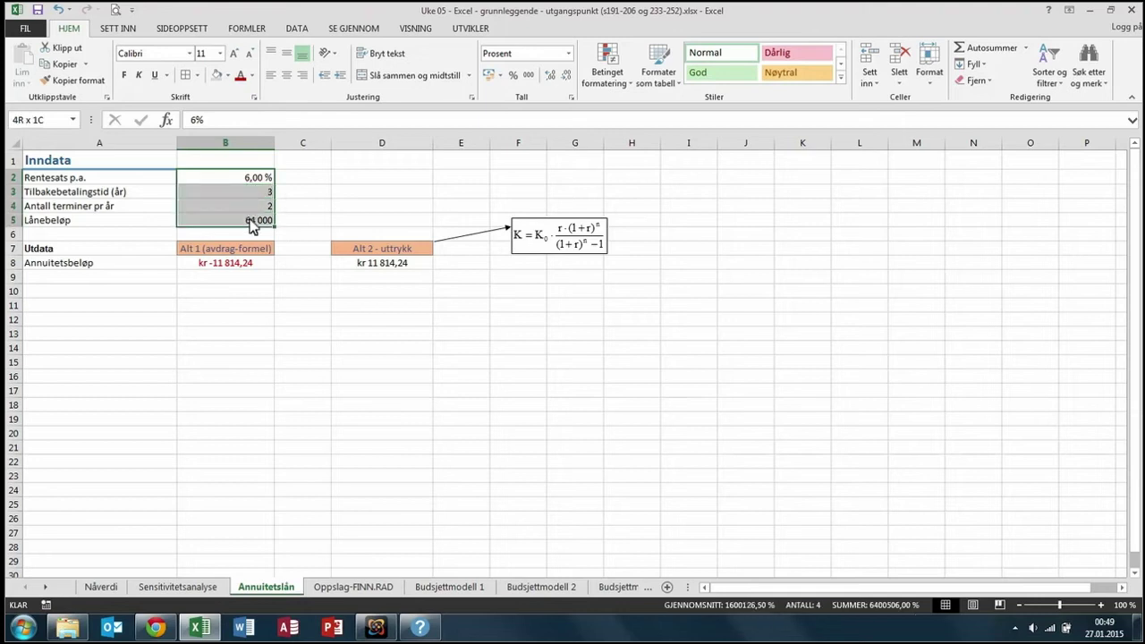
left_click(228, 76)
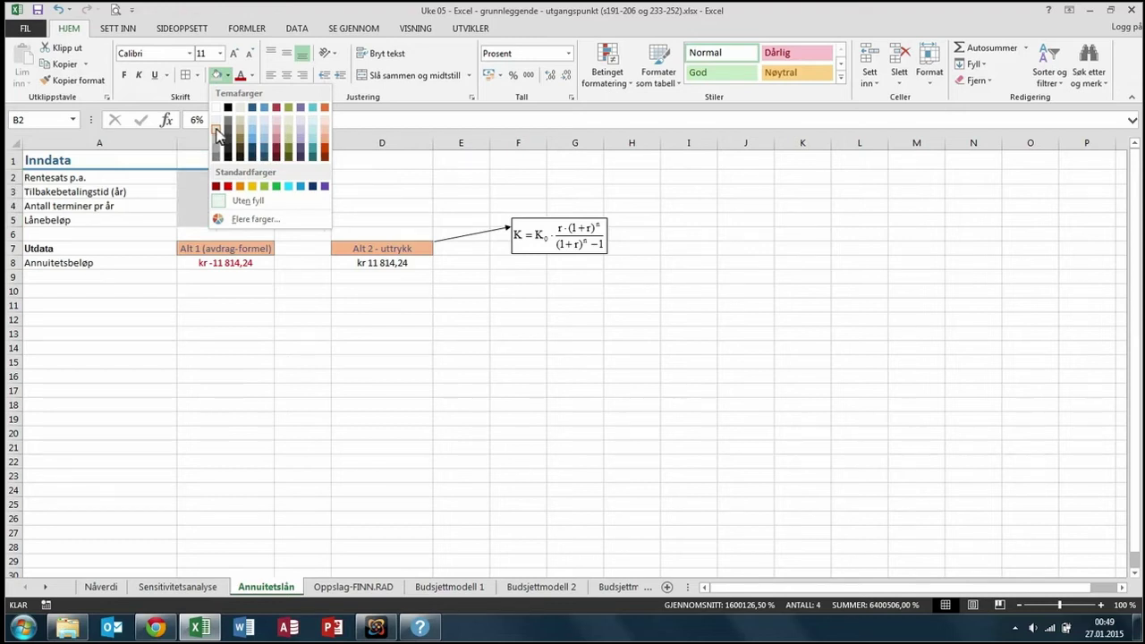
left_click(219, 134)
left_click_drag(225, 179, 230, 224)
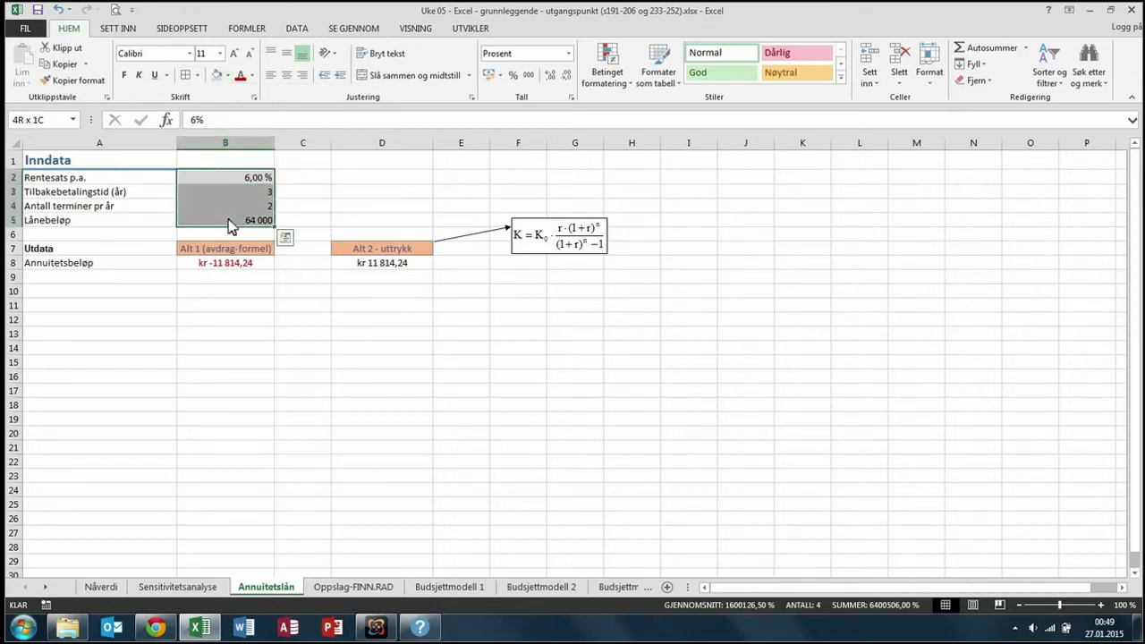
left_click(126, 76)
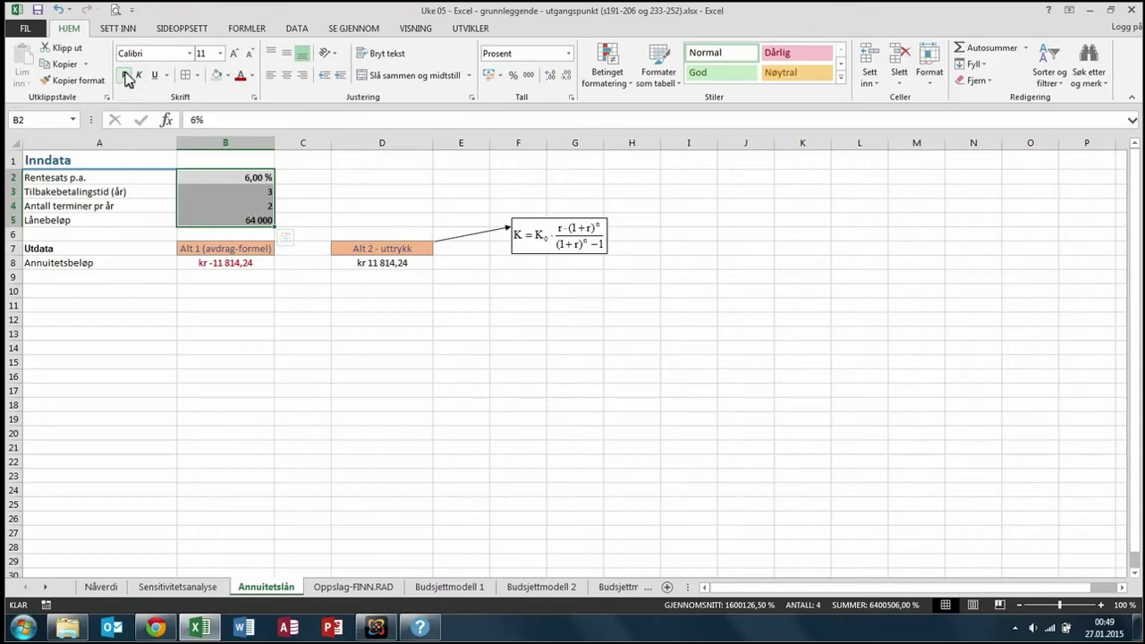
left_click(238, 179)
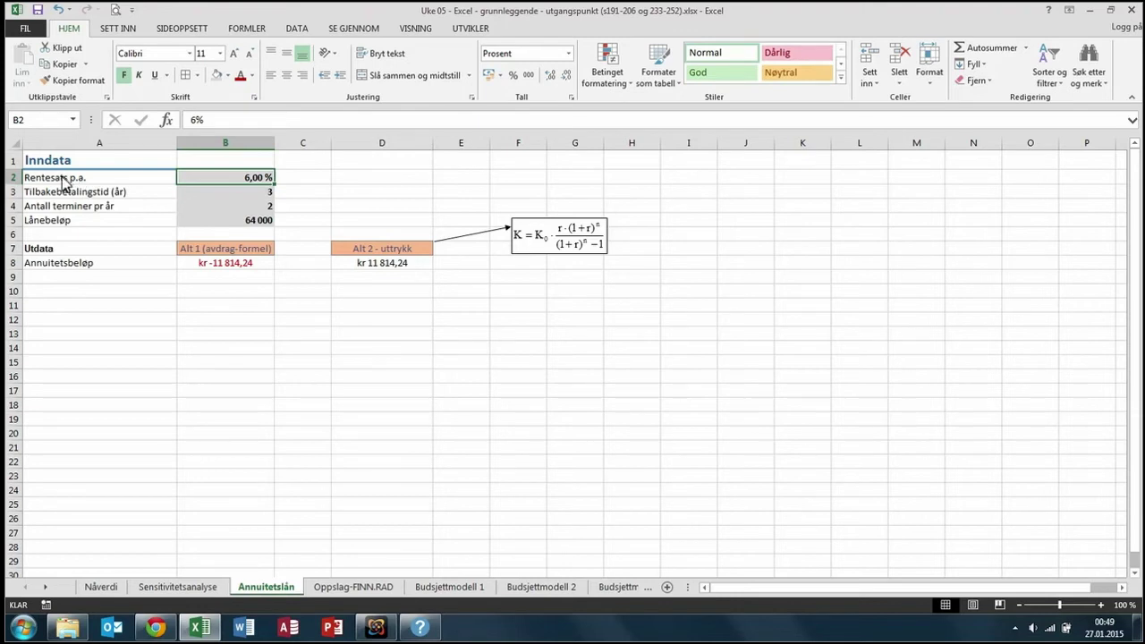
left_click(255, 197)
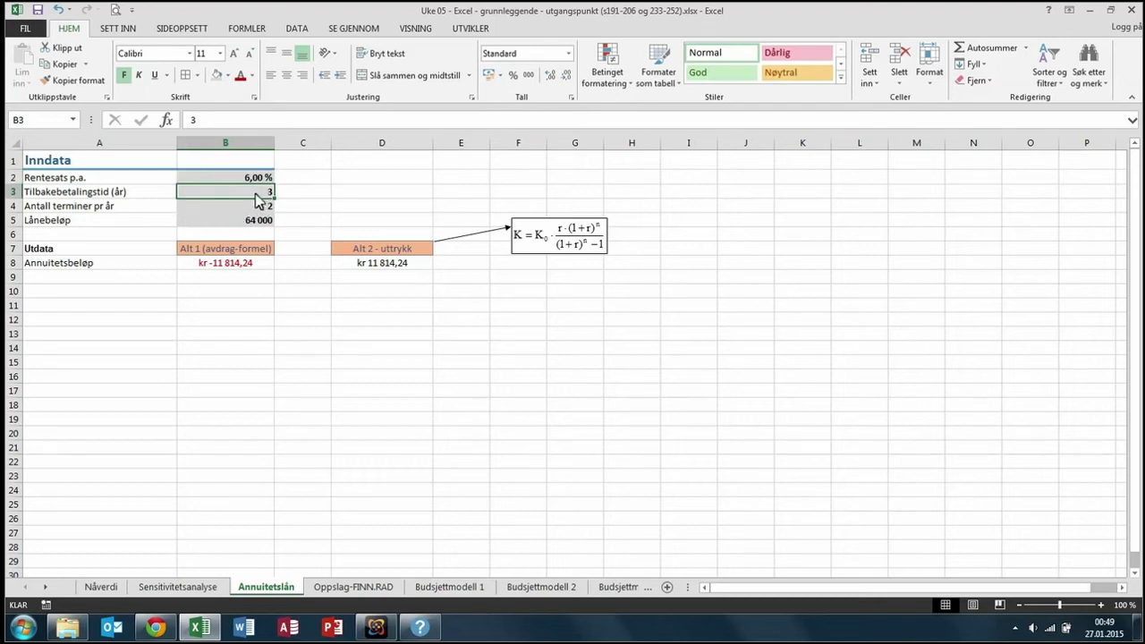
left_click(251, 210)
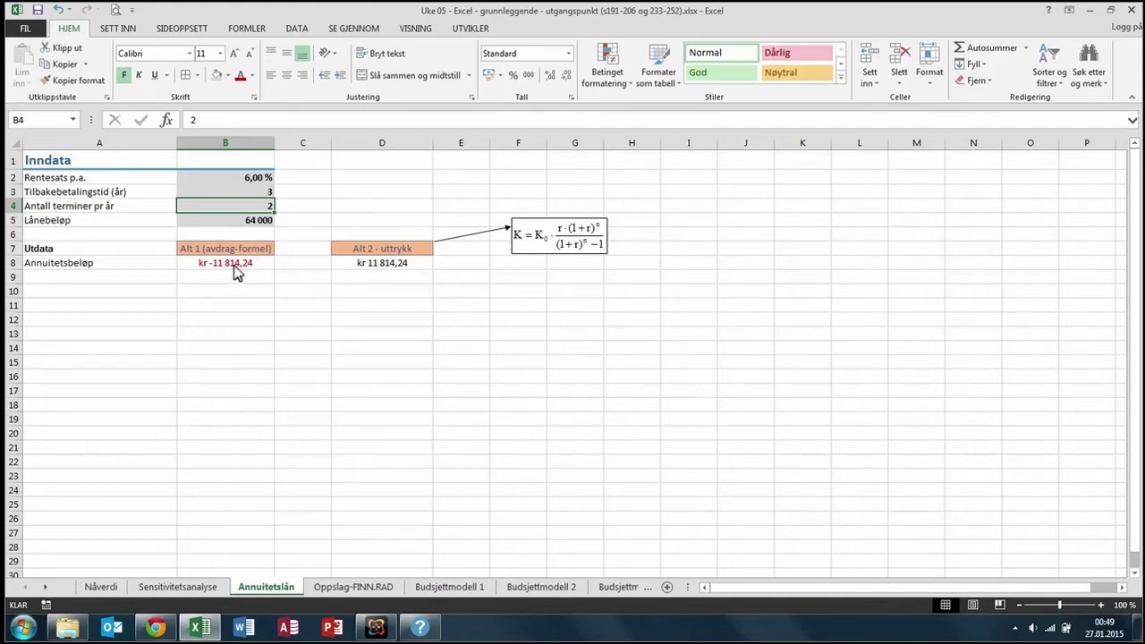
Open Excel Help for AVDRAG from the tooltip of the B8 payment formula.
left_click(237, 273)
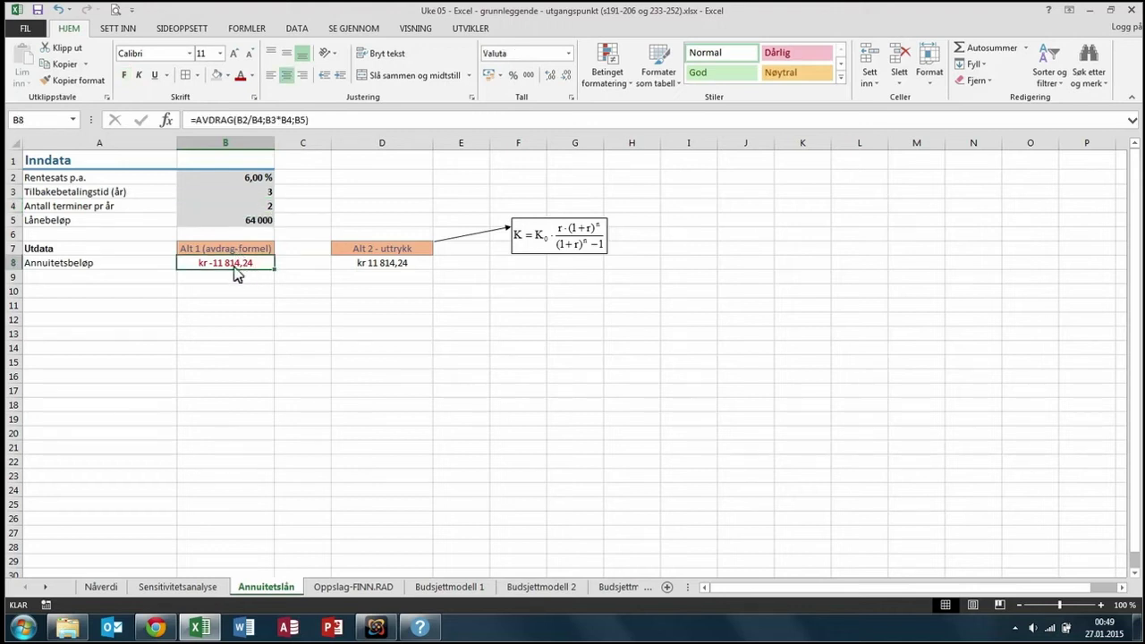
left_click(213, 122)
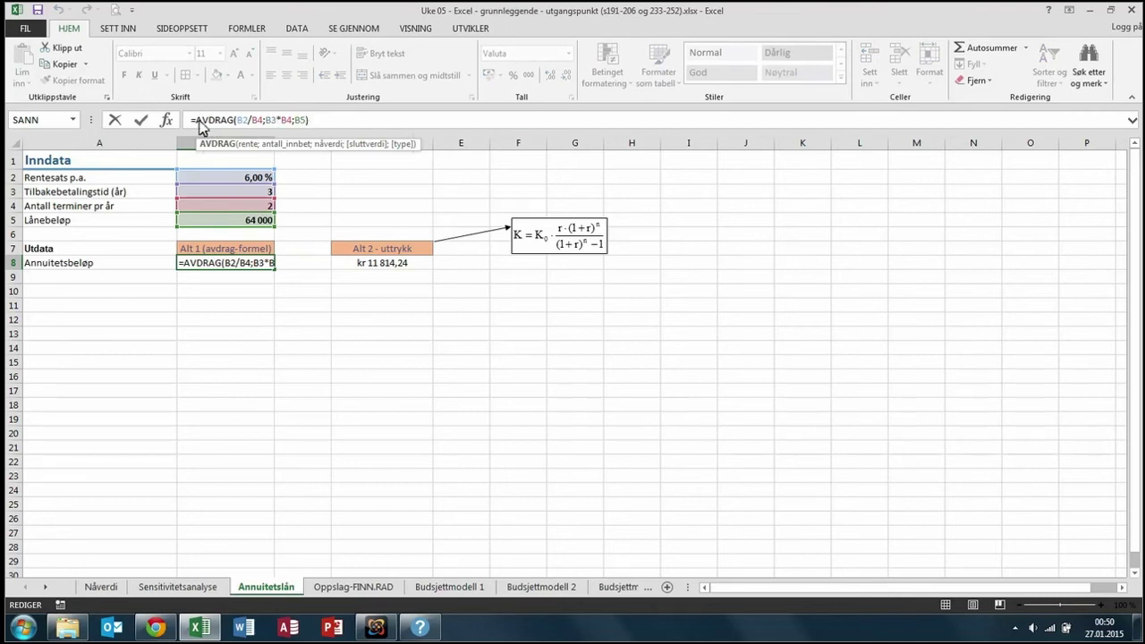
left_click(216, 121)
left_click(216, 144)
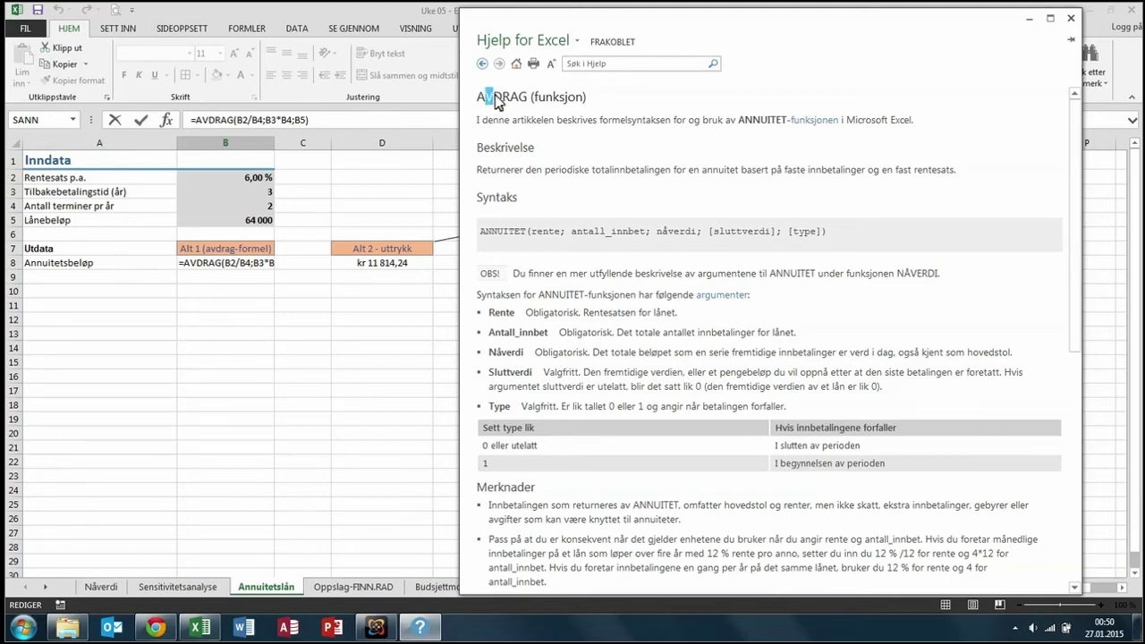
Highlight the AVDRAG (funksjon) heading and the word ANNUITET in the help article.
left_click_drag(478, 97, 586, 98)
left_click(549, 123)
left_click_drag(738, 120, 794, 125)
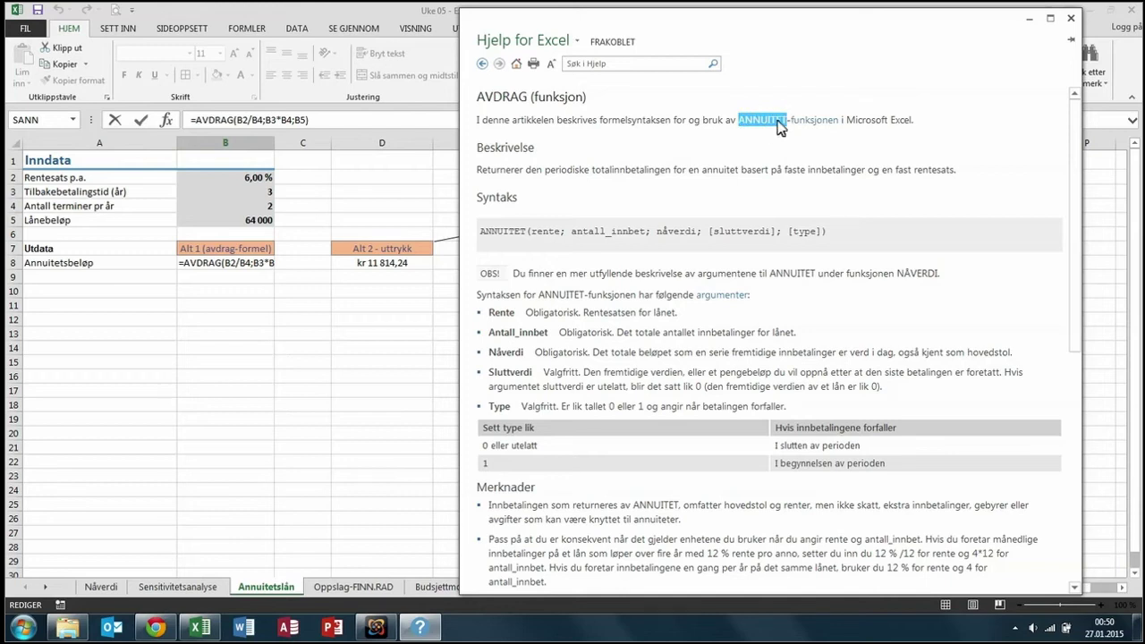
left_click(756, 126)
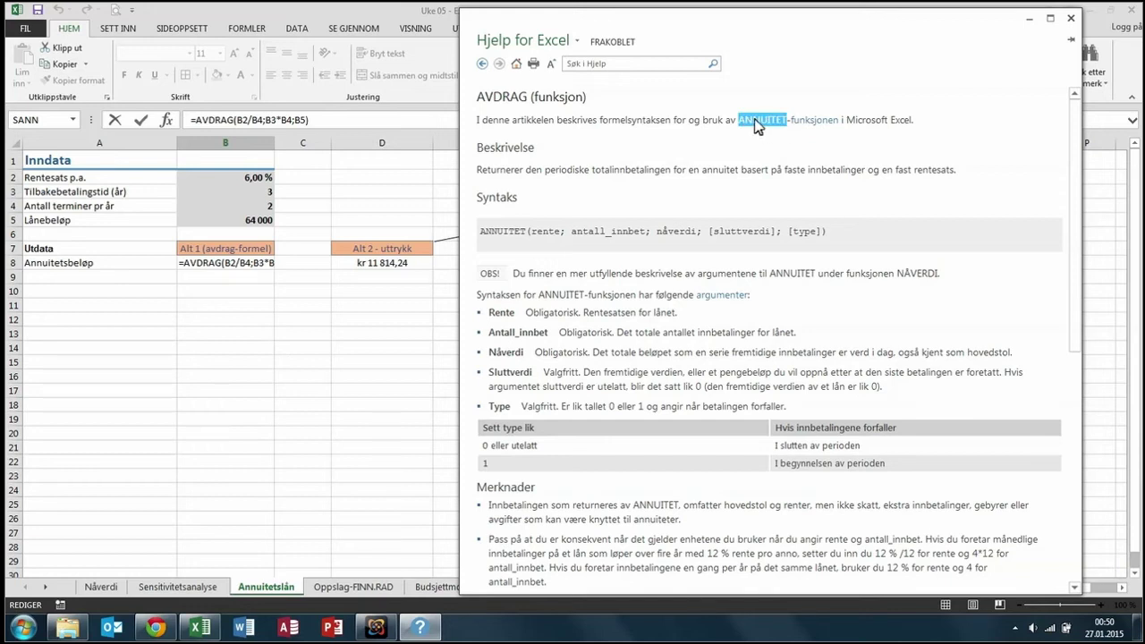
Review the AVDRAG help syntax, highlighting antall_innbet, nåverdi (hovedstol), [sluttverdi] and [type].
left_click(689, 125)
left_click_drag(494, 235, 525, 230)
left_click_drag(569, 232, 645, 231)
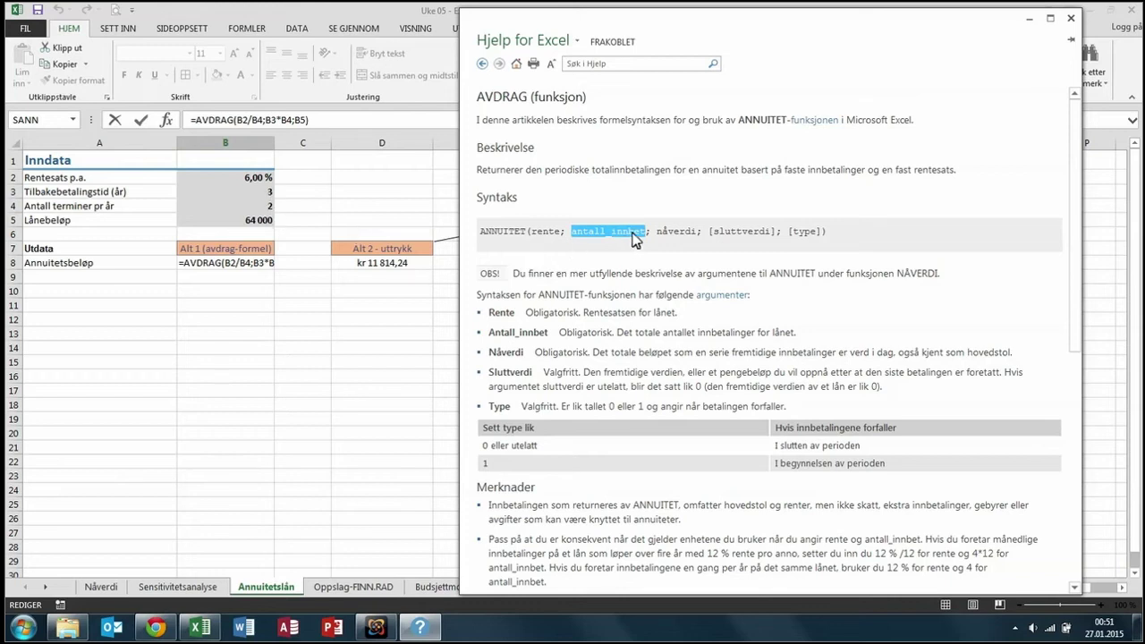
left_click_drag(657, 231, 698, 232)
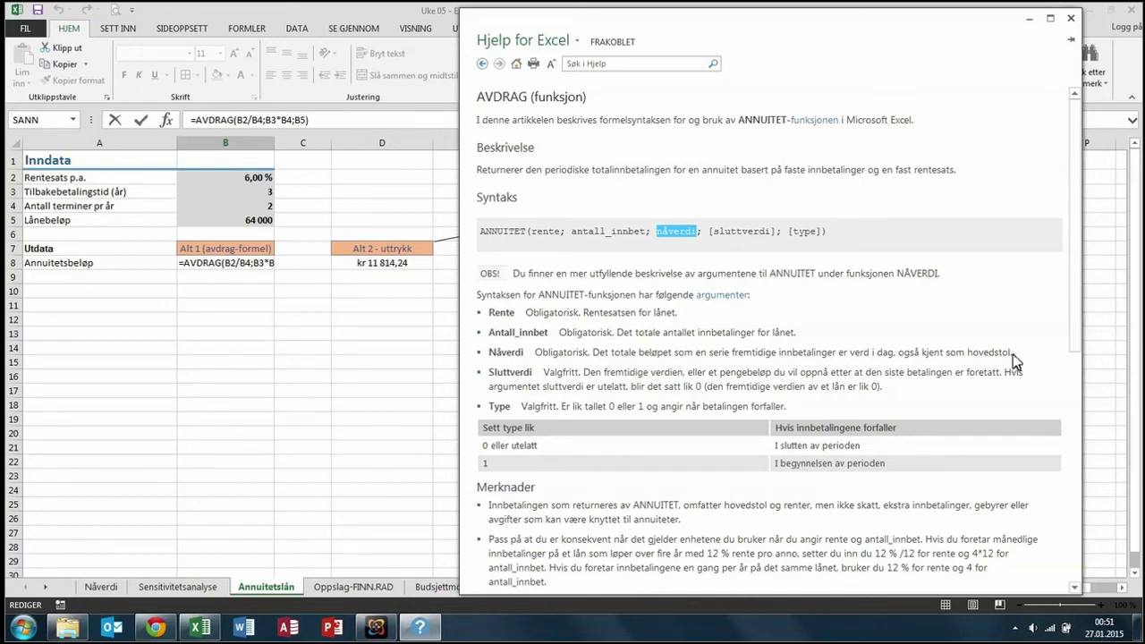
left_click_drag(1010, 353, 953, 360)
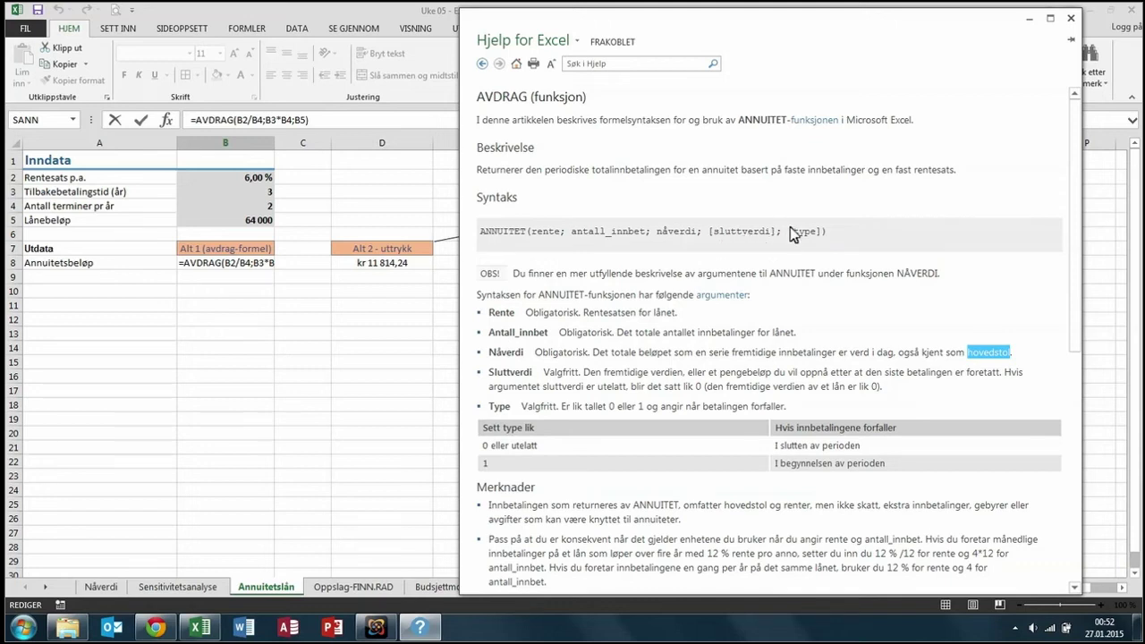
left_click_drag(708, 231, 769, 234)
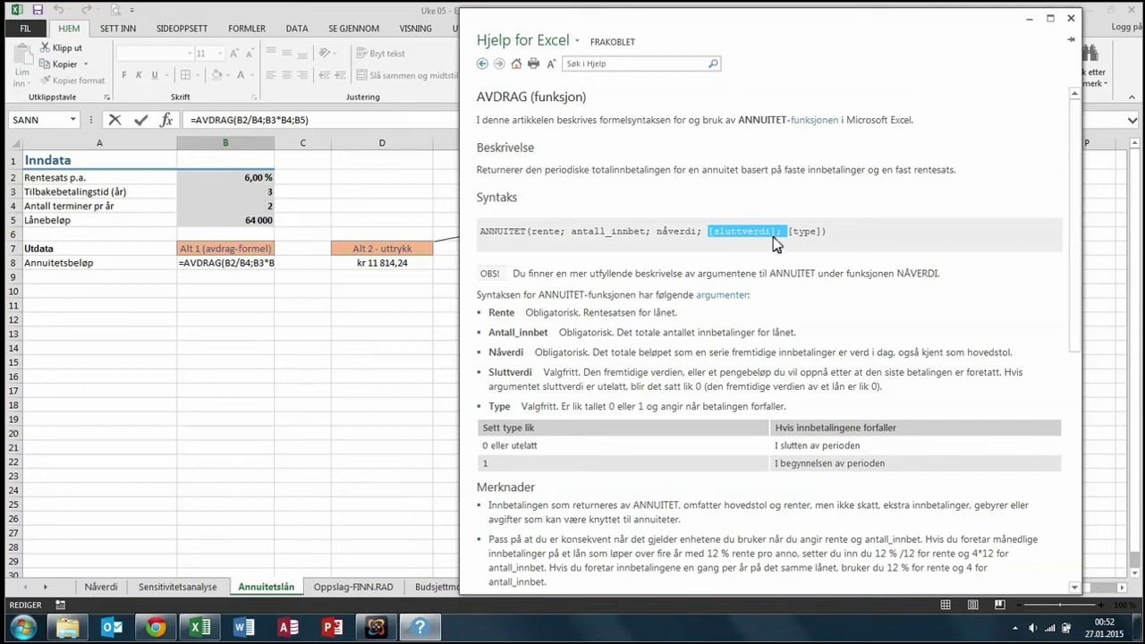
left_click_drag(788, 232, 813, 234)
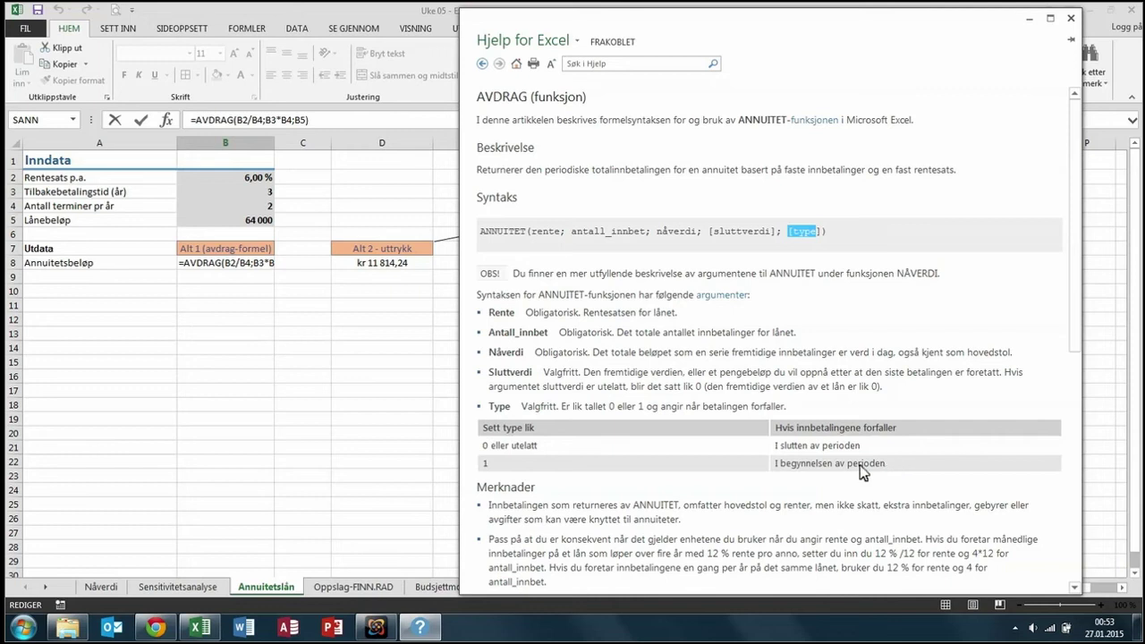
scroll(890, 469, "down", 2)
scroll(890, 469, "up", 2)
Close the help window and select B2/B4 in the formula bar's =AVDRAG(B2/B4;B3*B4;B5).
left_click(1029, 19)
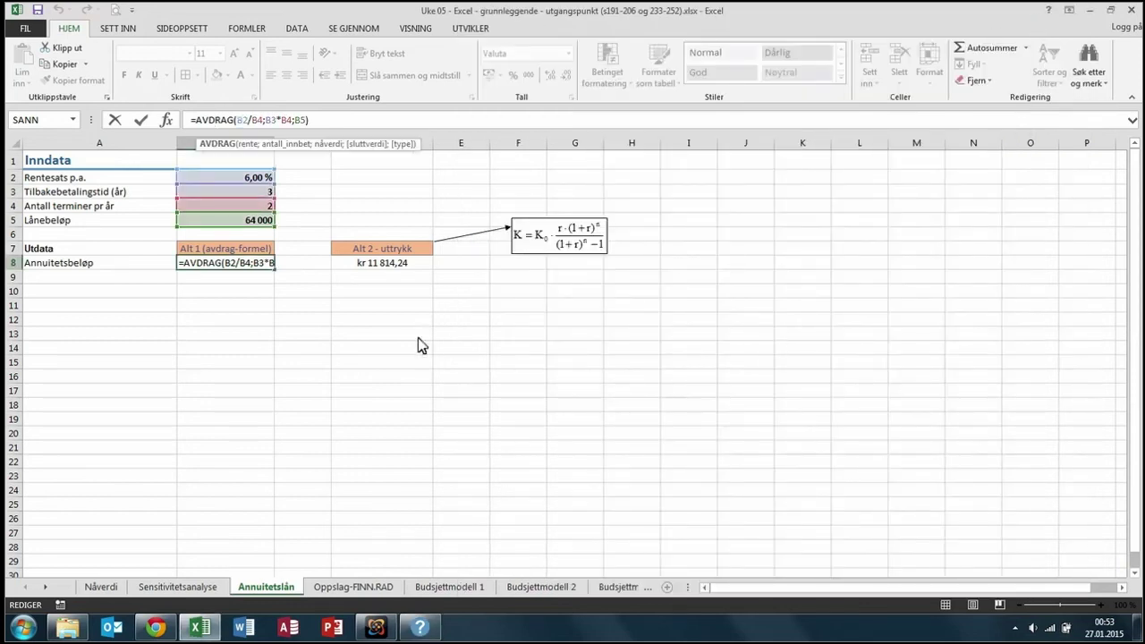
left_click(247, 145)
left_click_drag(238, 120, 272, 129)
left_click_drag(251, 129, 255, 130)
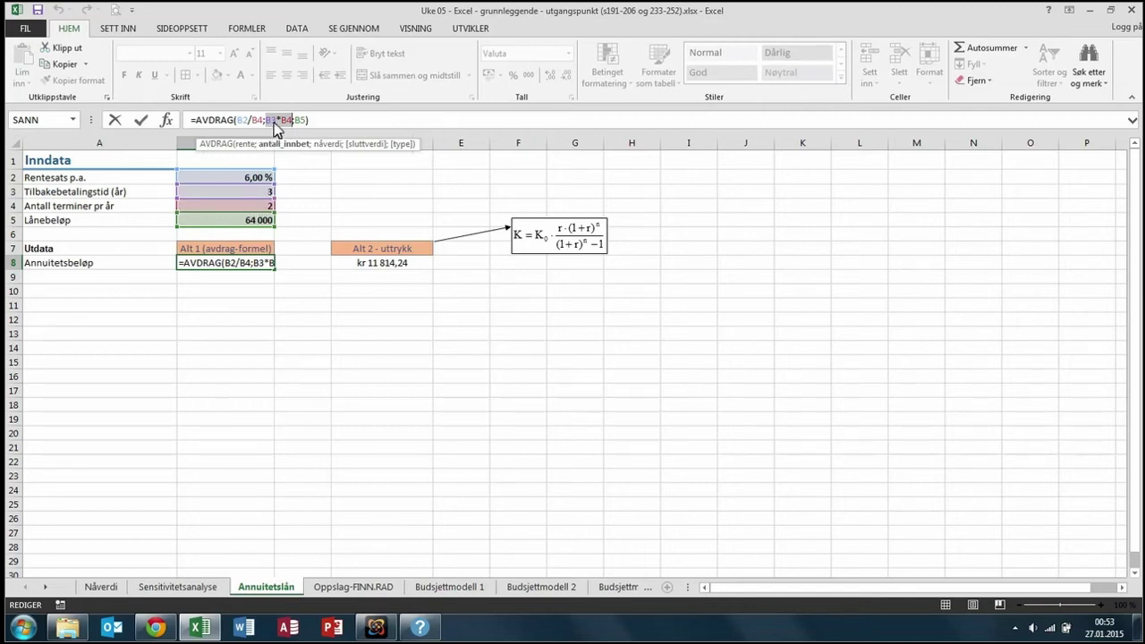
Commit =AVDRAG(B2/B4;B3*B4;B5) in B8, giving the payment kr -11 814,24.
double_click(301, 120)
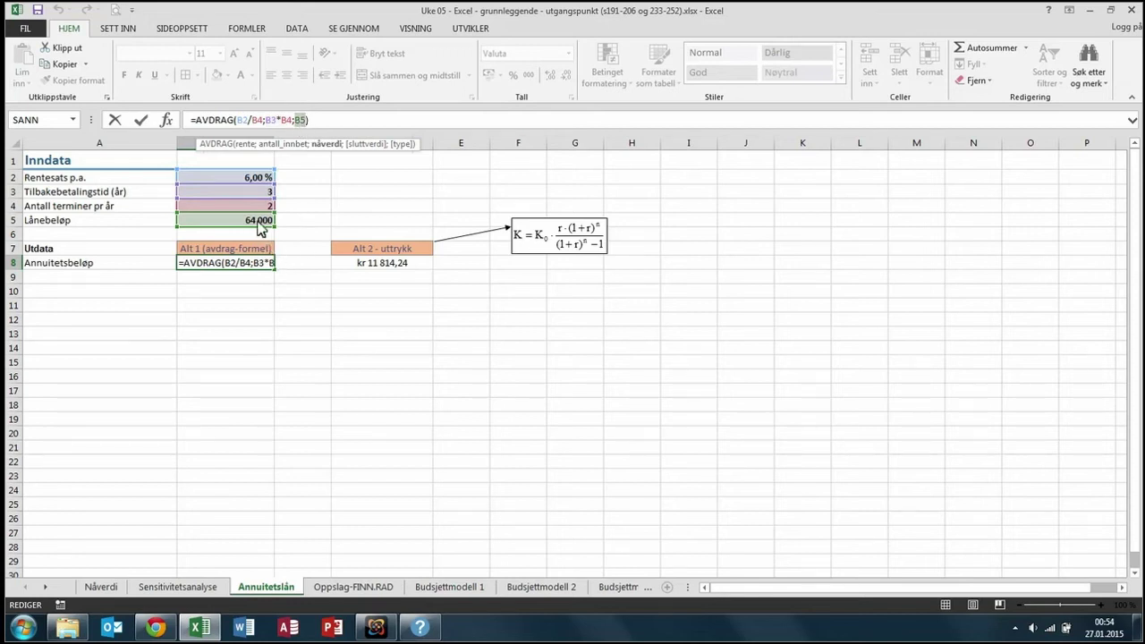
left_click(133, 120)
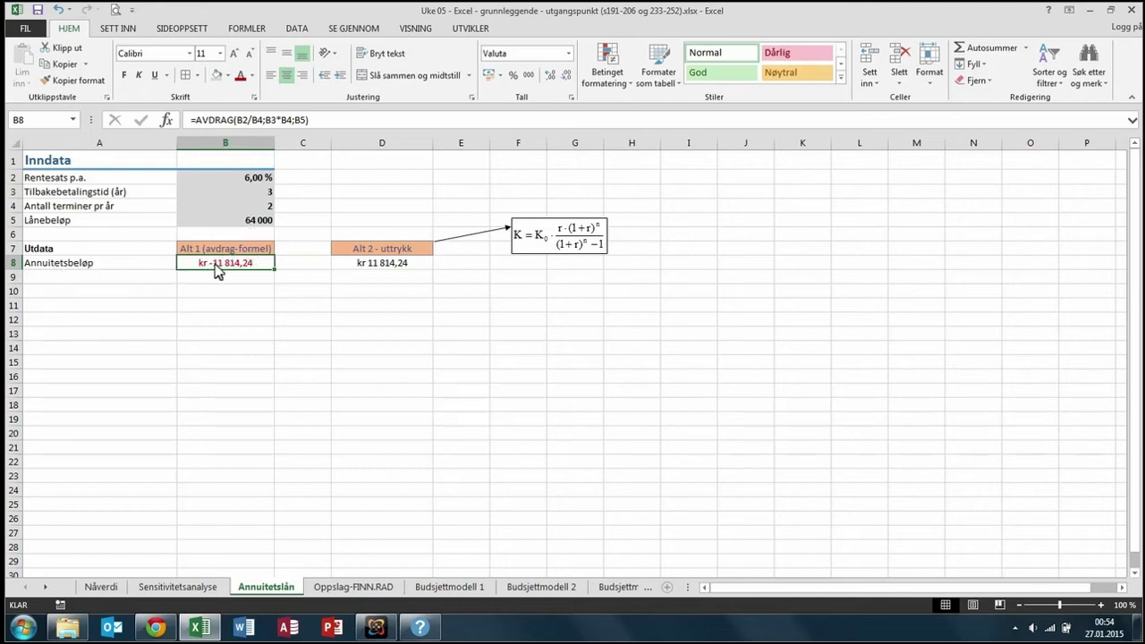
left_click(199, 120)
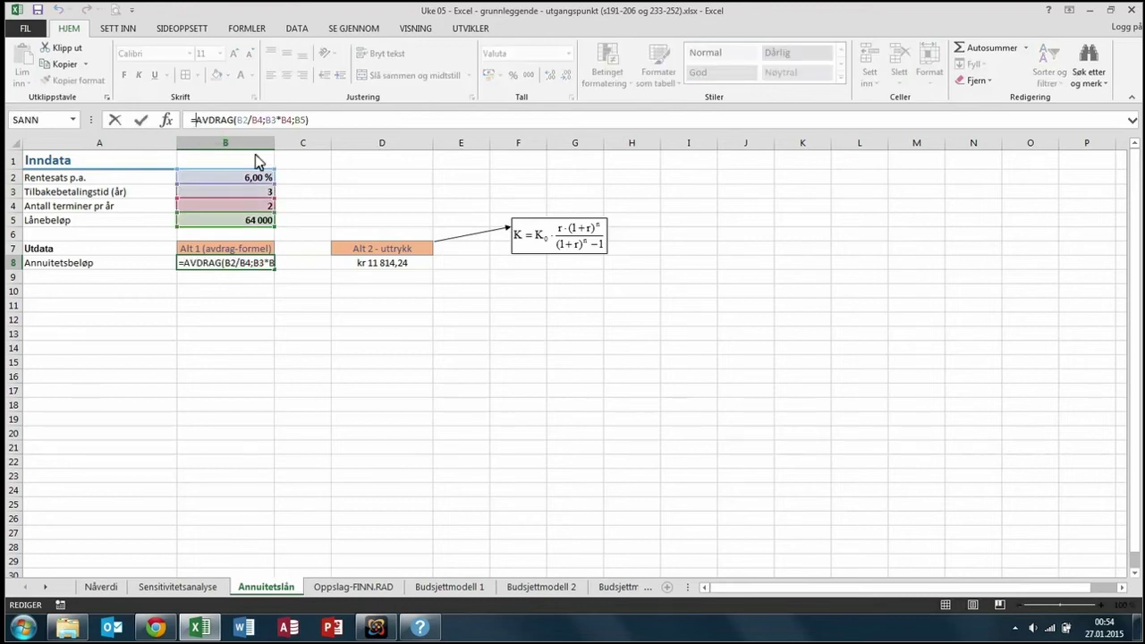
type("-")
key("Return")
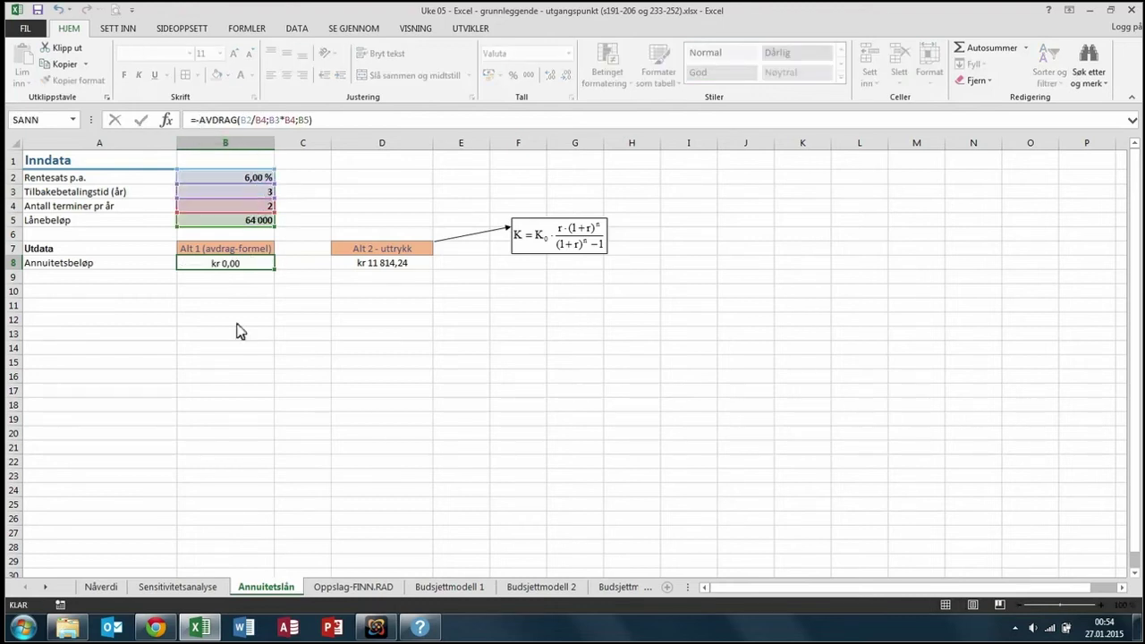
left_click(222, 265)
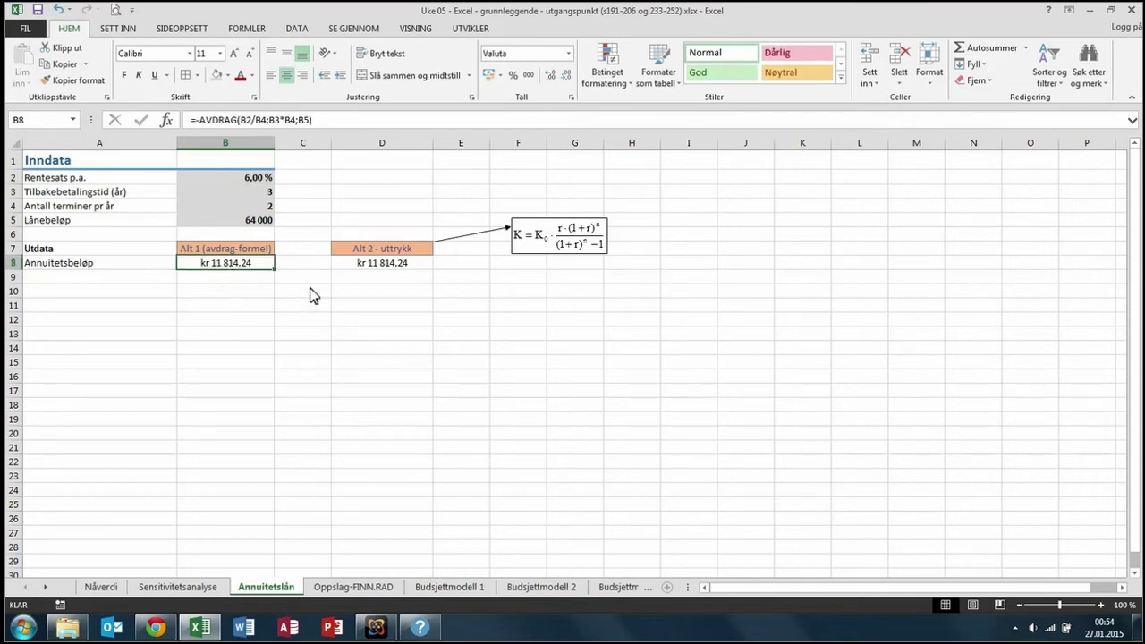
left_click(242, 222)
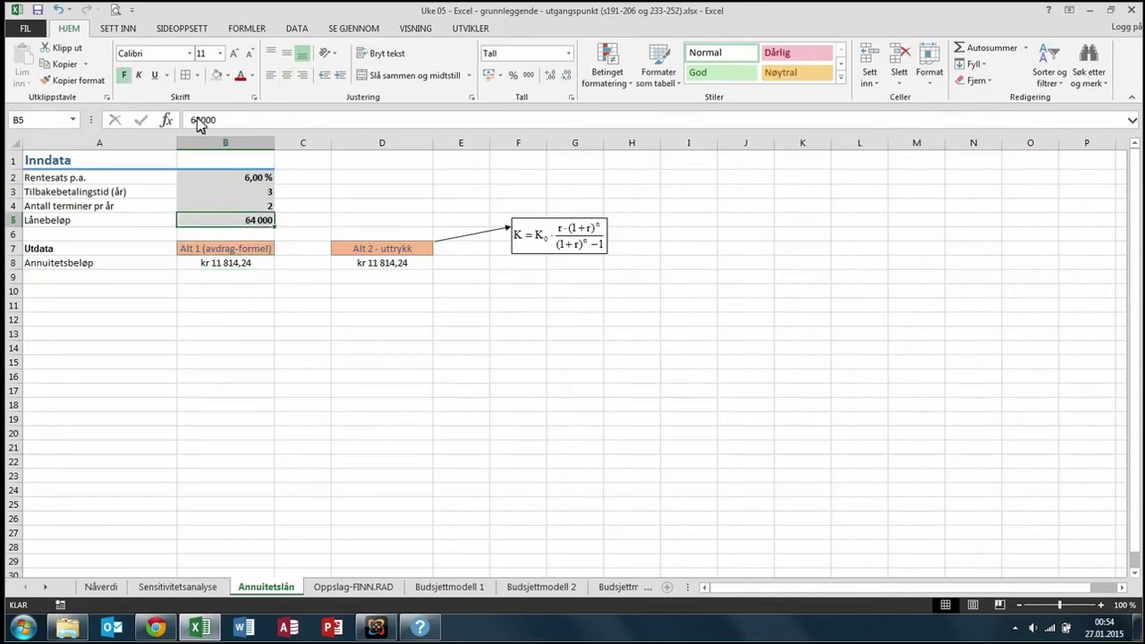
left_click(193, 121)
type("-")
key("Return")
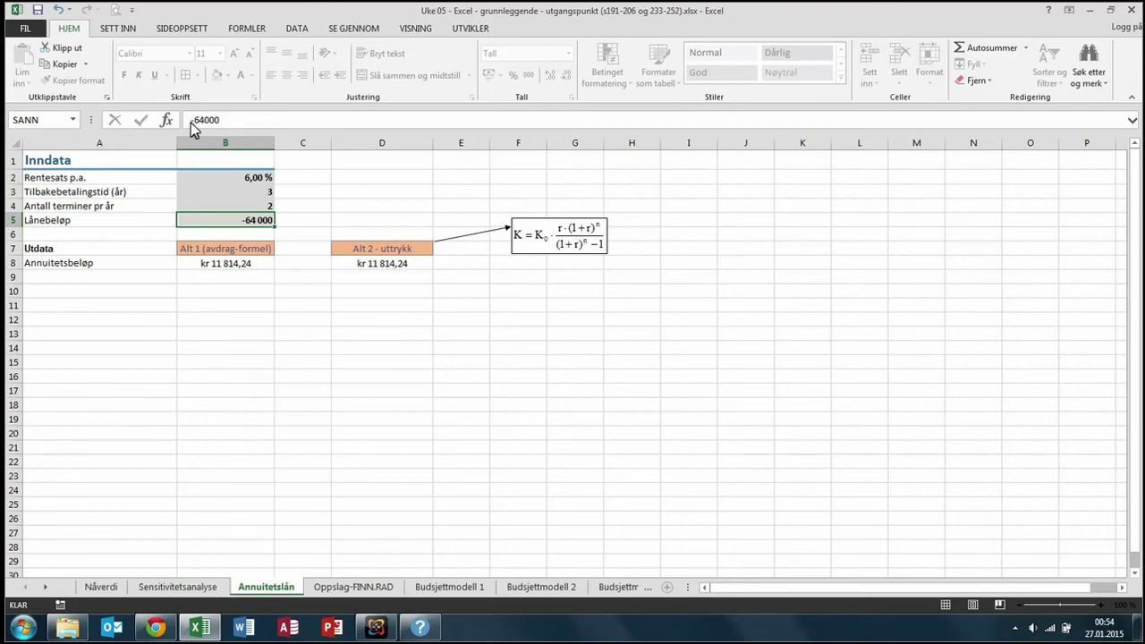
left_click(211, 265)
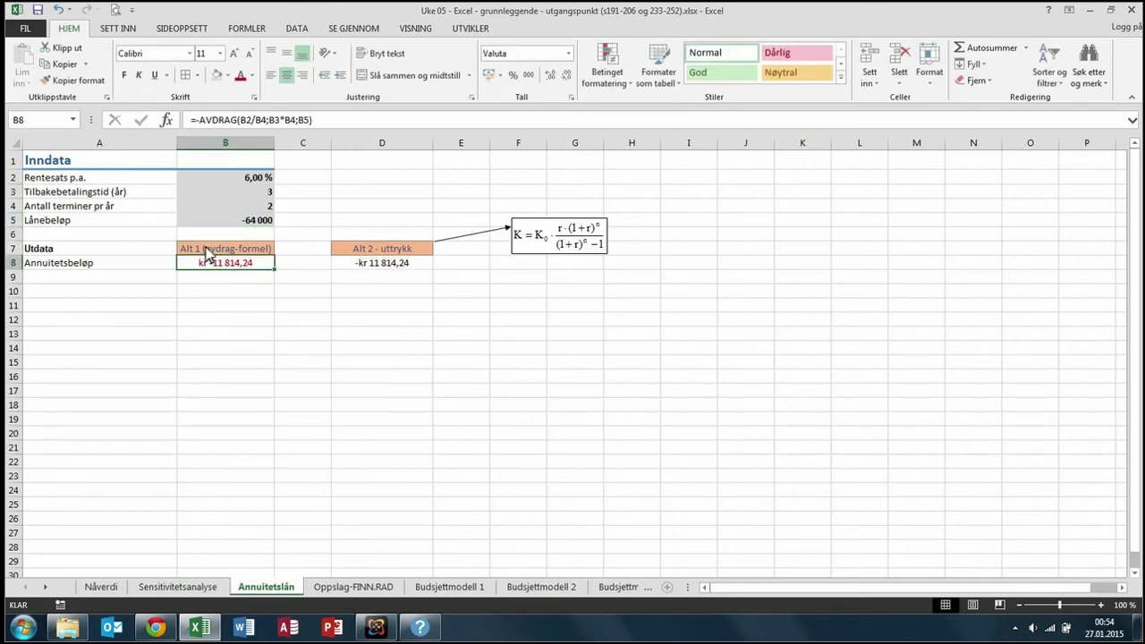
left_click(200, 121)
key("BackSpace")
key("Return")
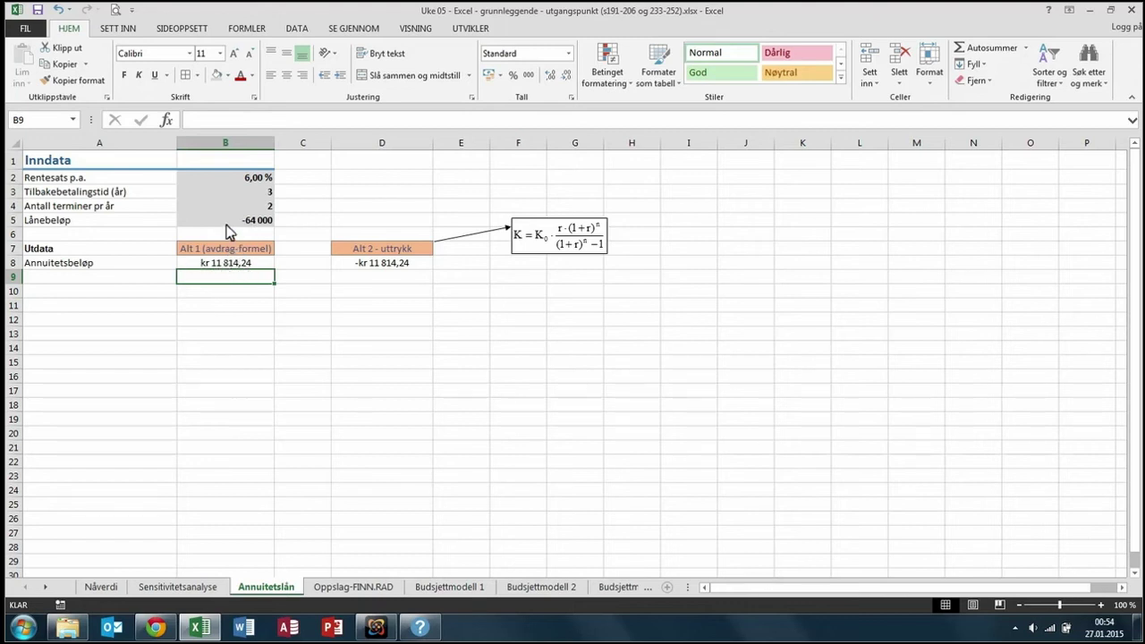
left_click(224, 223)
left_click(199, 126)
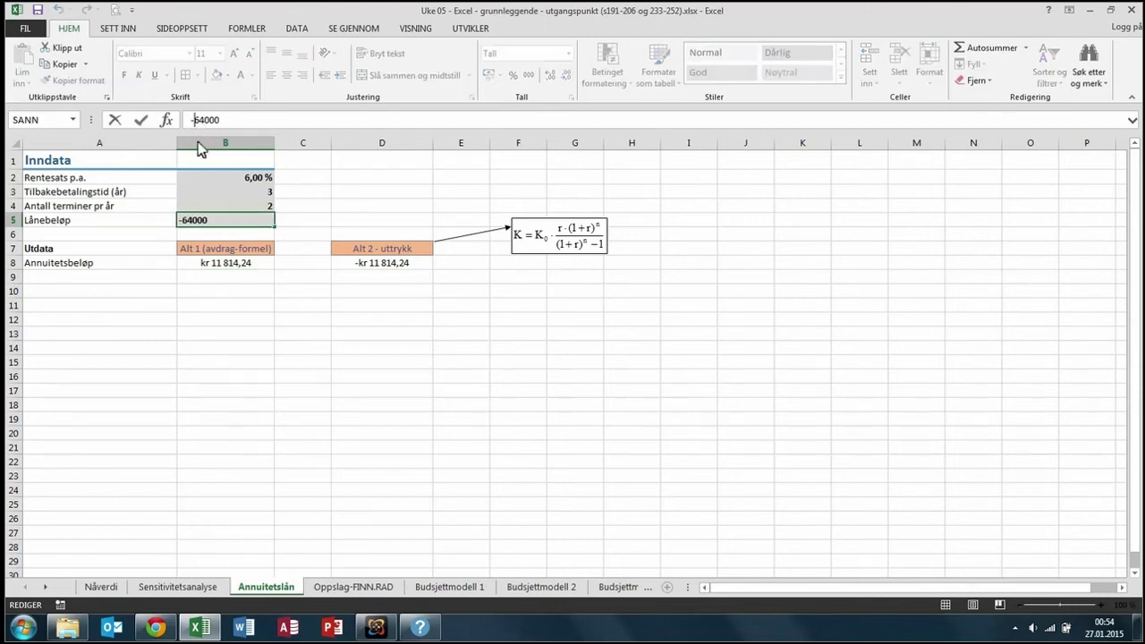
key("BackSpace")
key("Return")
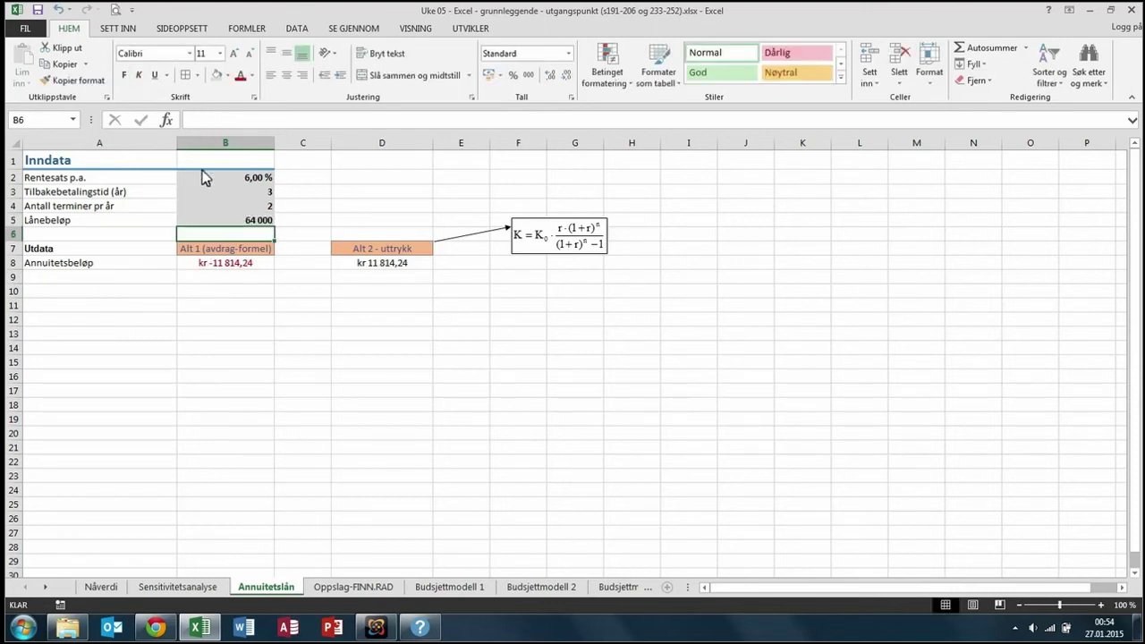
left_click(219, 250)
left_click(228, 270)
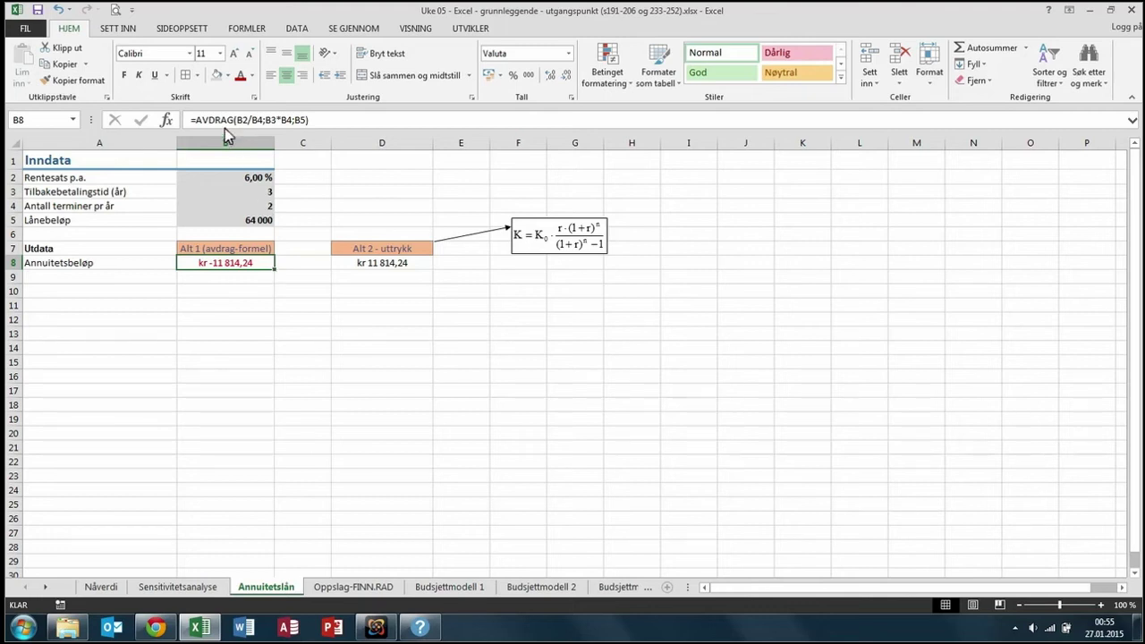
Check D8's written-out Alt 2 payment formula, then bring up the annuity notes in Chrome.
left_click(387, 269)
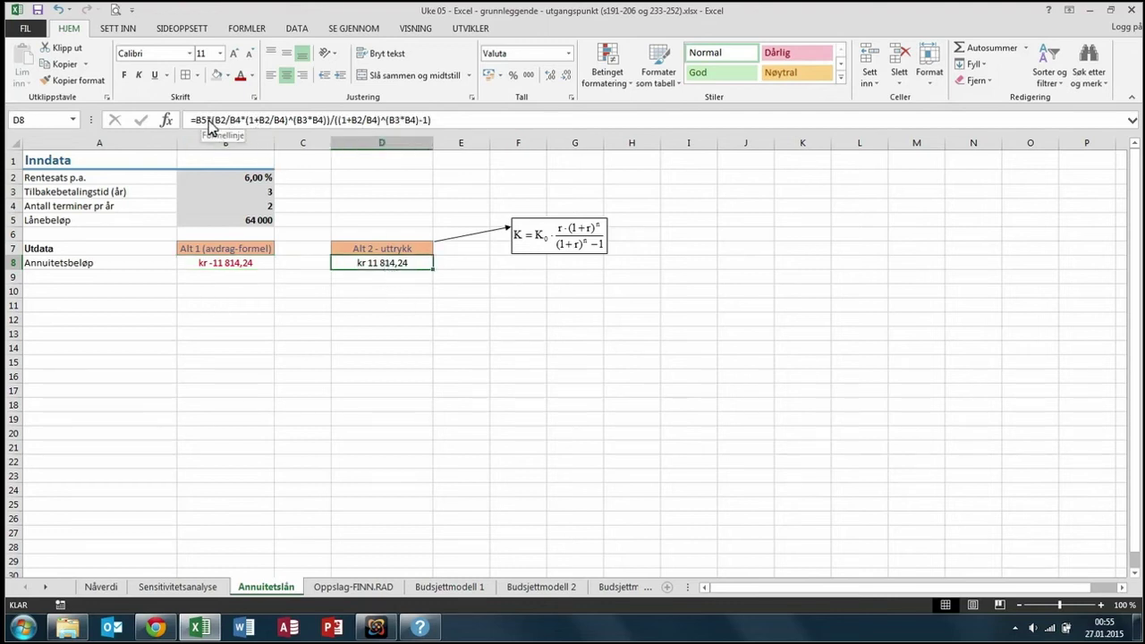
left_click(156, 628)
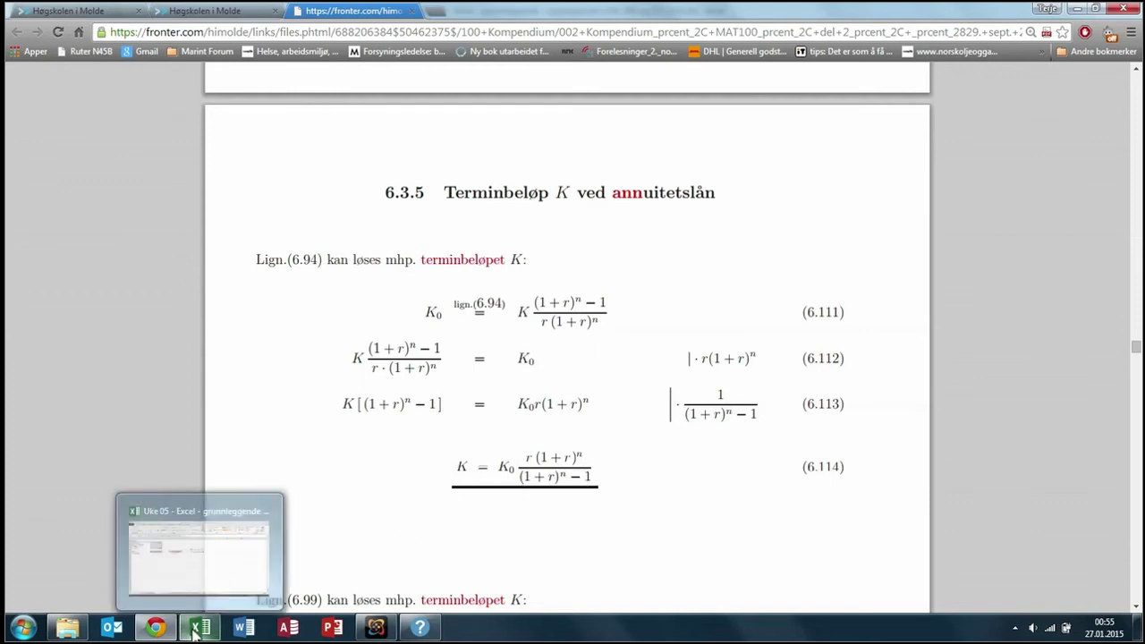
Move the annuity equation image a few pixels up beside the Alt 2 - uttrykk header.
left_click(197, 560)
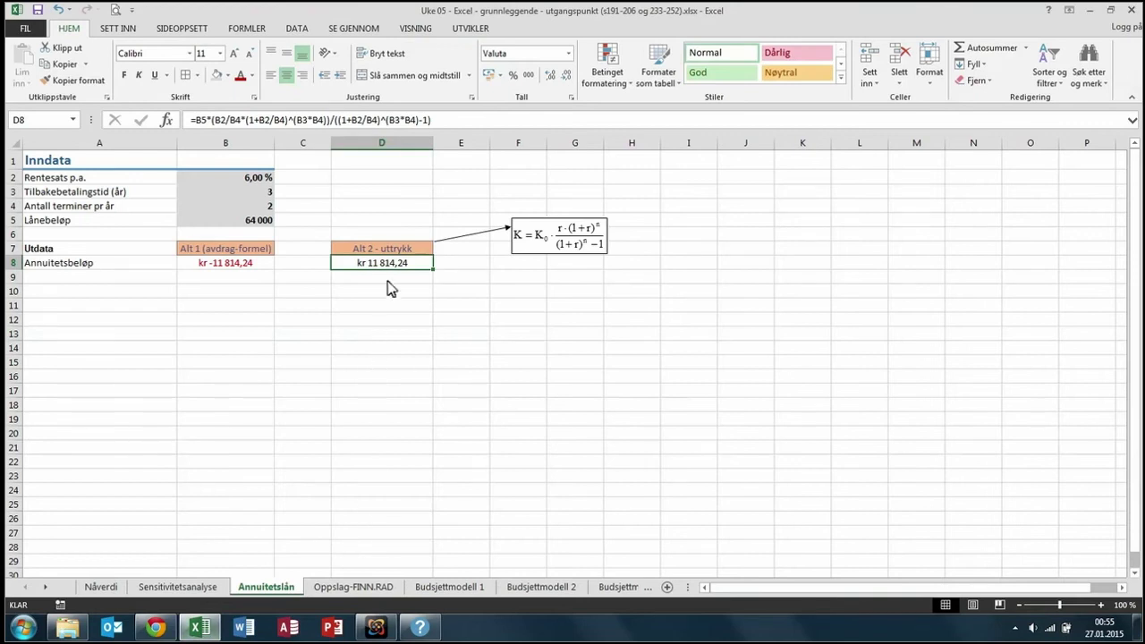
left_click(385, 254)
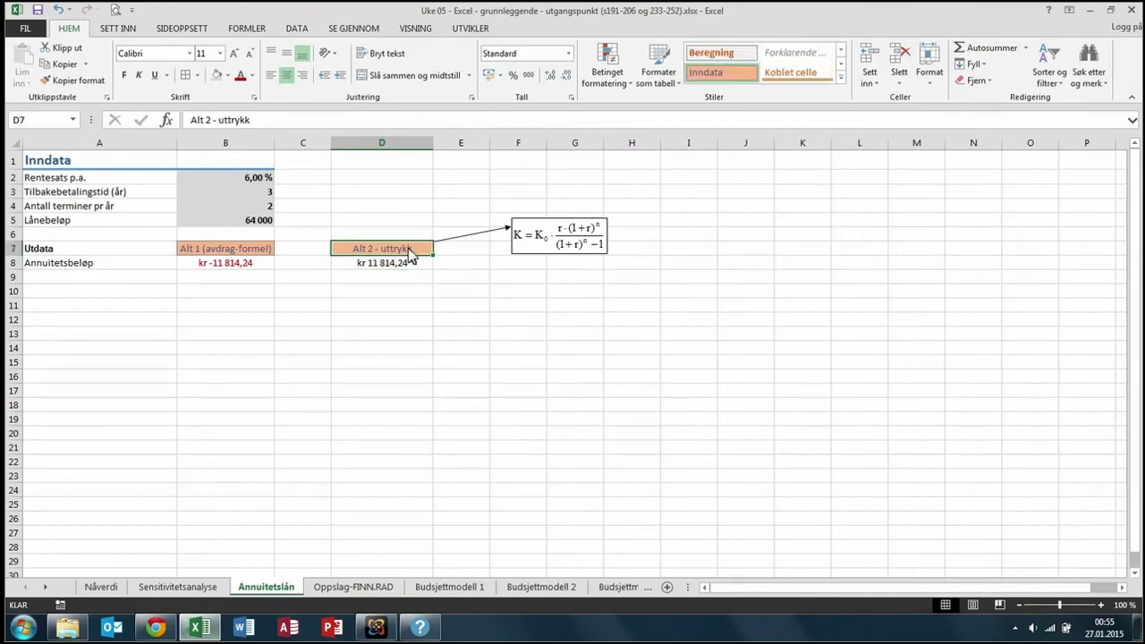
left_click(591, 237)
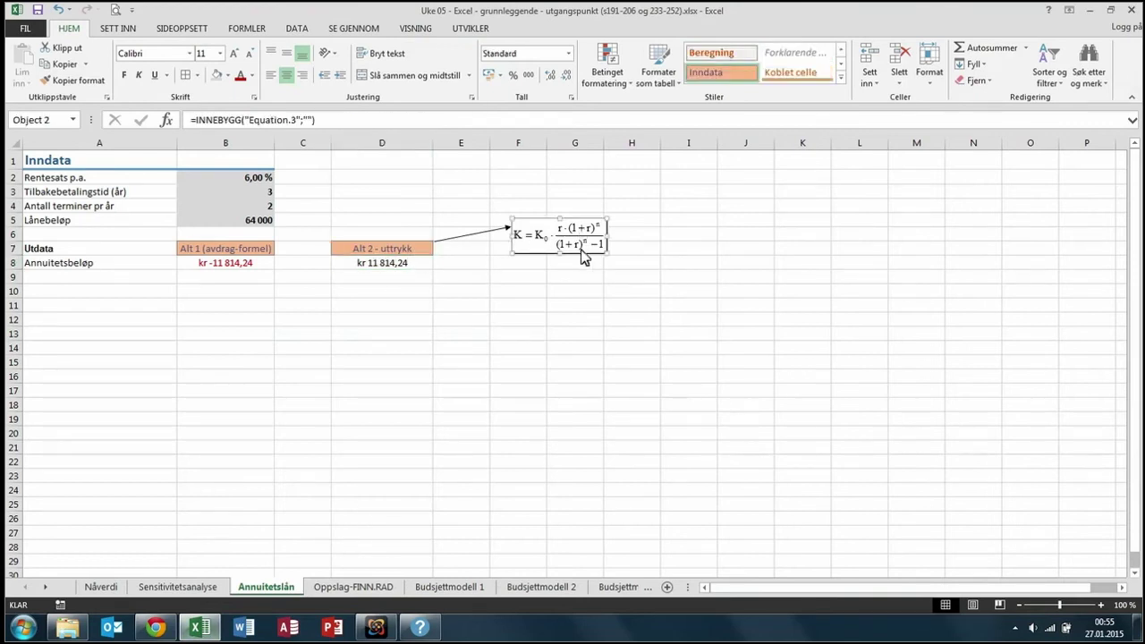
left_click_drag(575, 255, 575, 250)
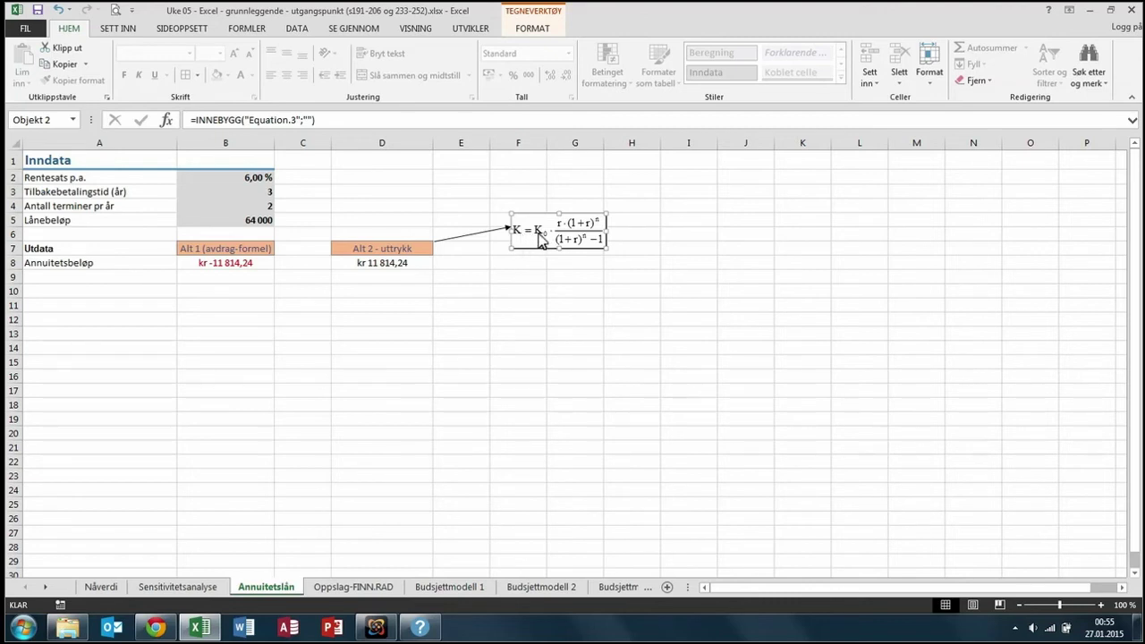
left_click(369, 265)
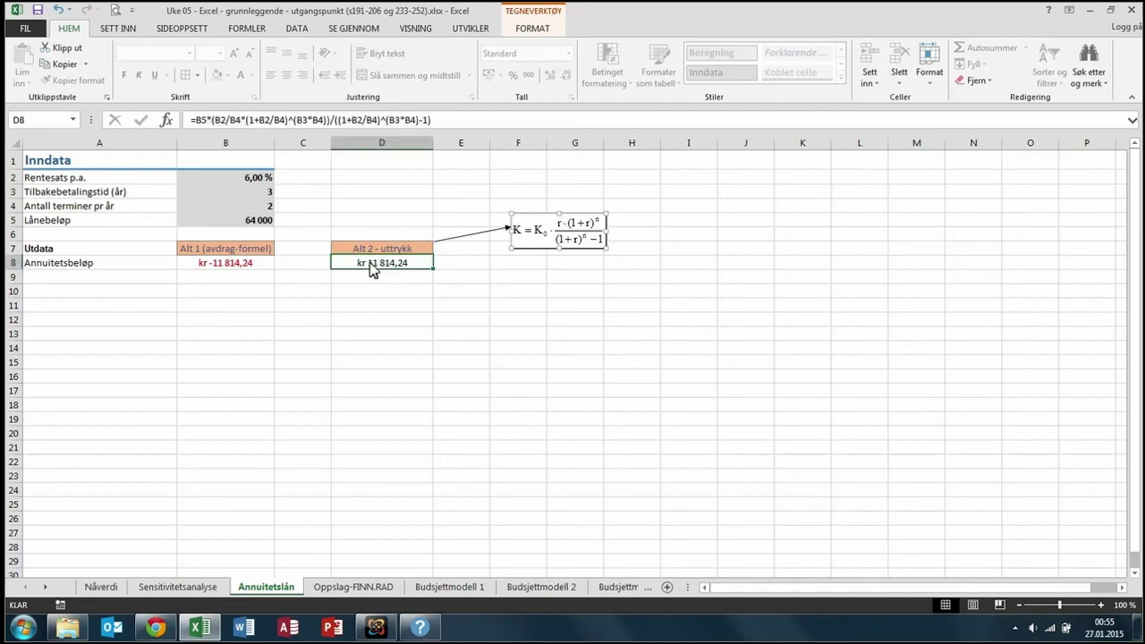
left_click(457, 119)
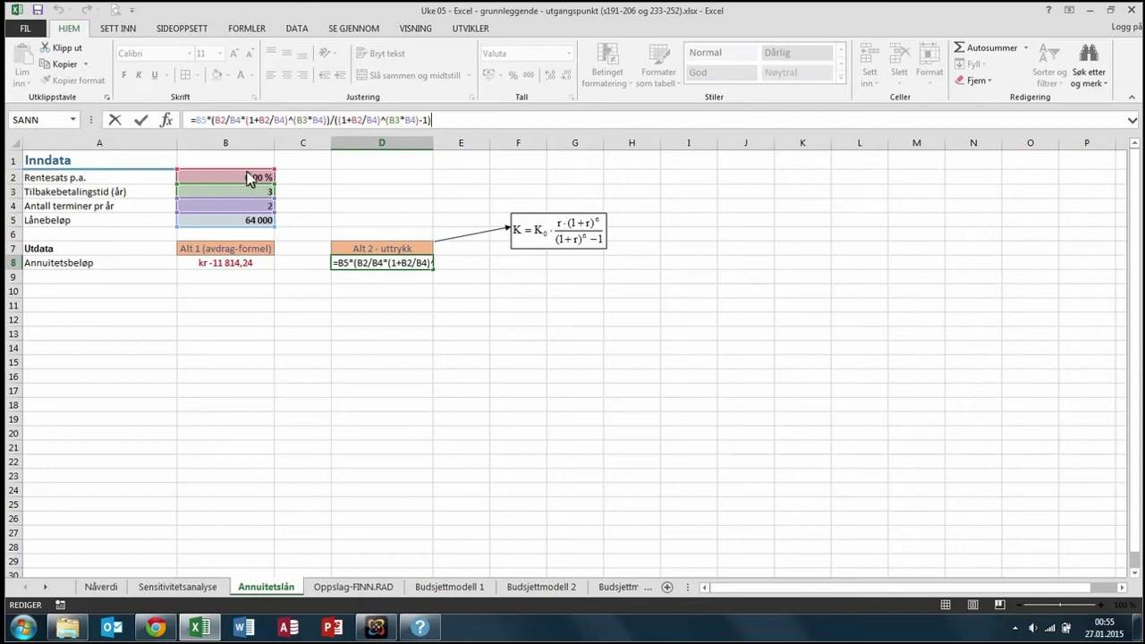
left_click_drag(205, 119, 207, 120)
left_click_drag(213, 120, 239, 120)
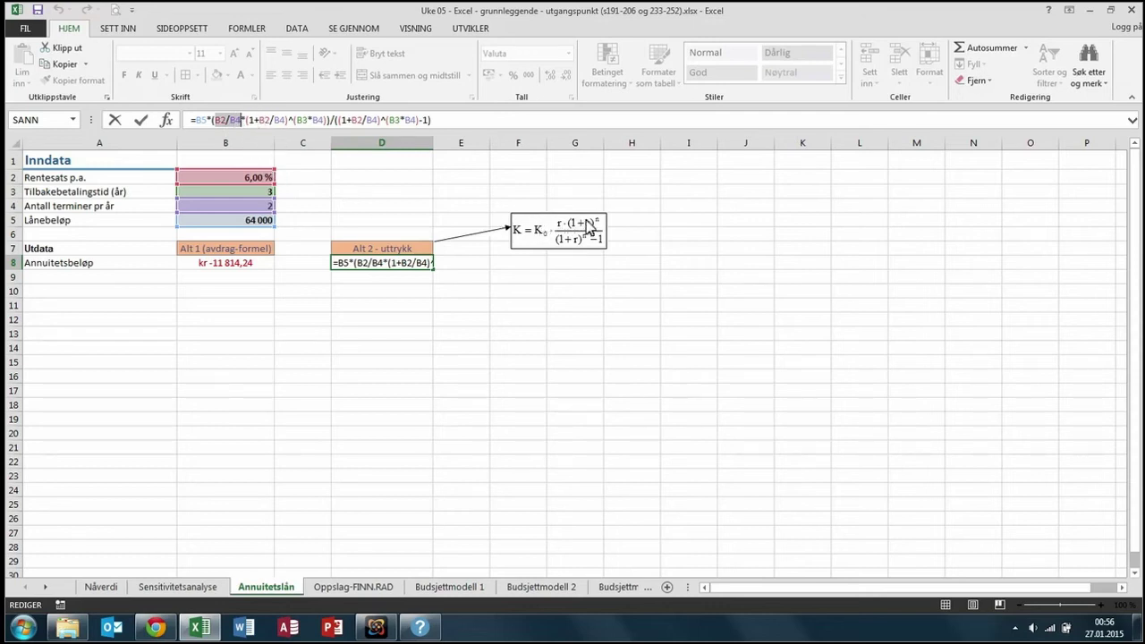
left_click_drag(248, 125, 286, 123)
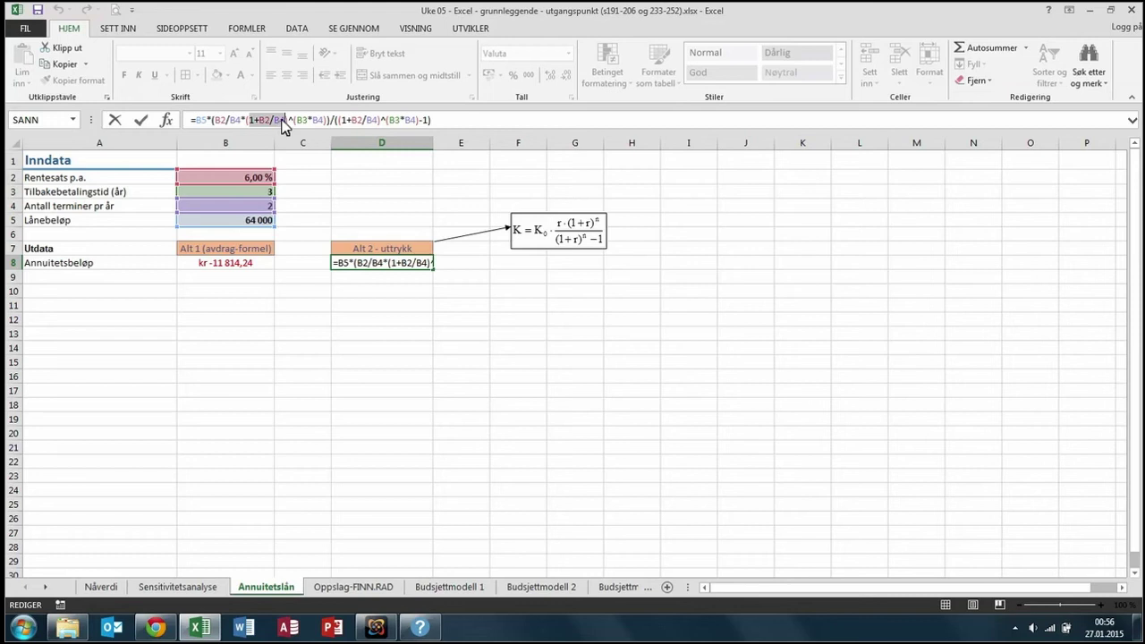
left_click_drag(282, 125, 253, 128)
left_click_drag(294, 119, 324, 120)
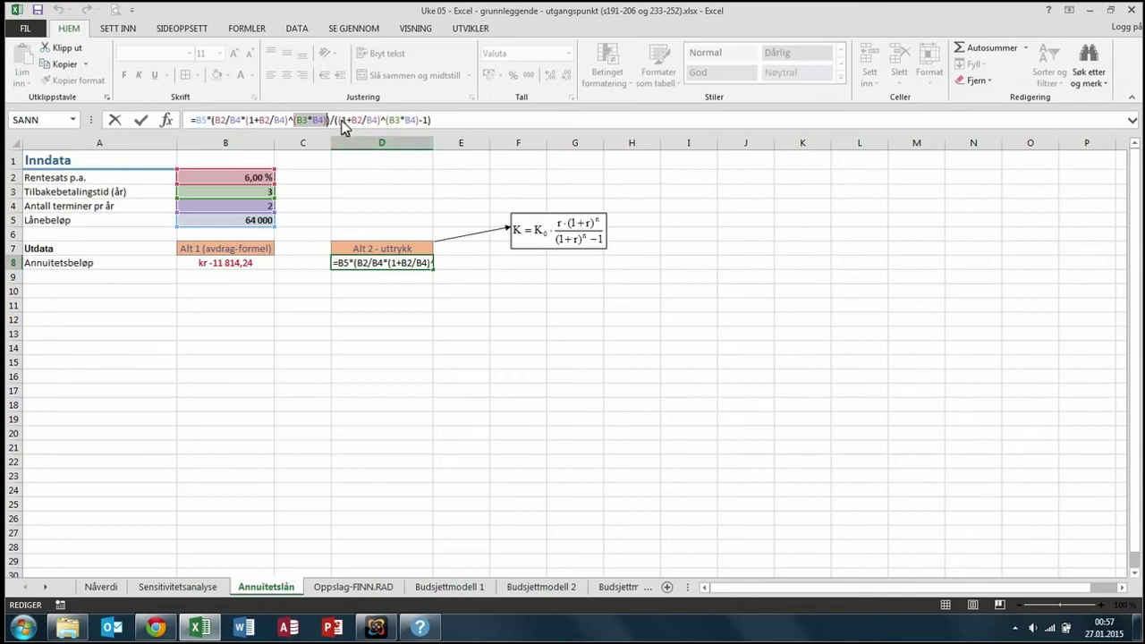
Add (1+r) in parentheses to the equation's numerator and compare it with D8's formula.
double_click(570, 241)
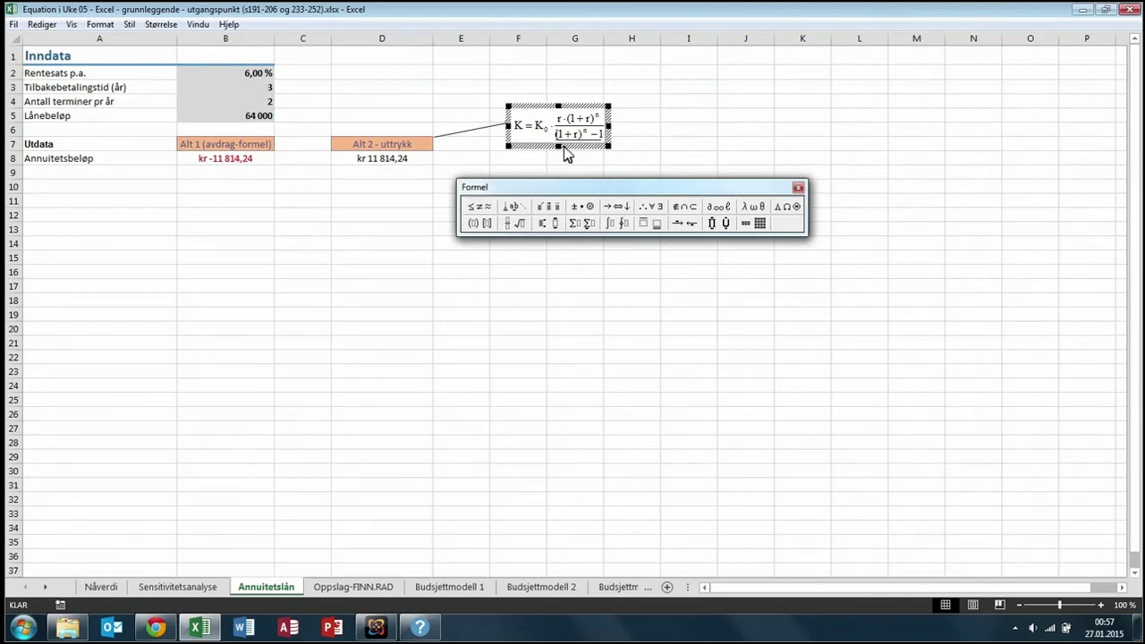
type("(1+r")
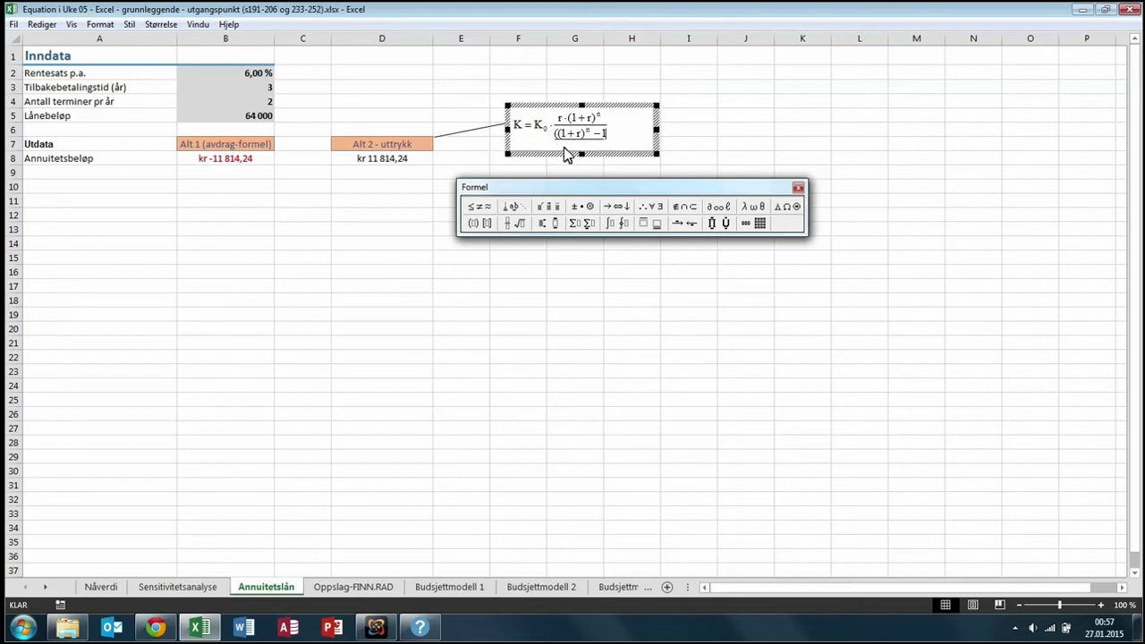
type(")")
left_click(596, 395)
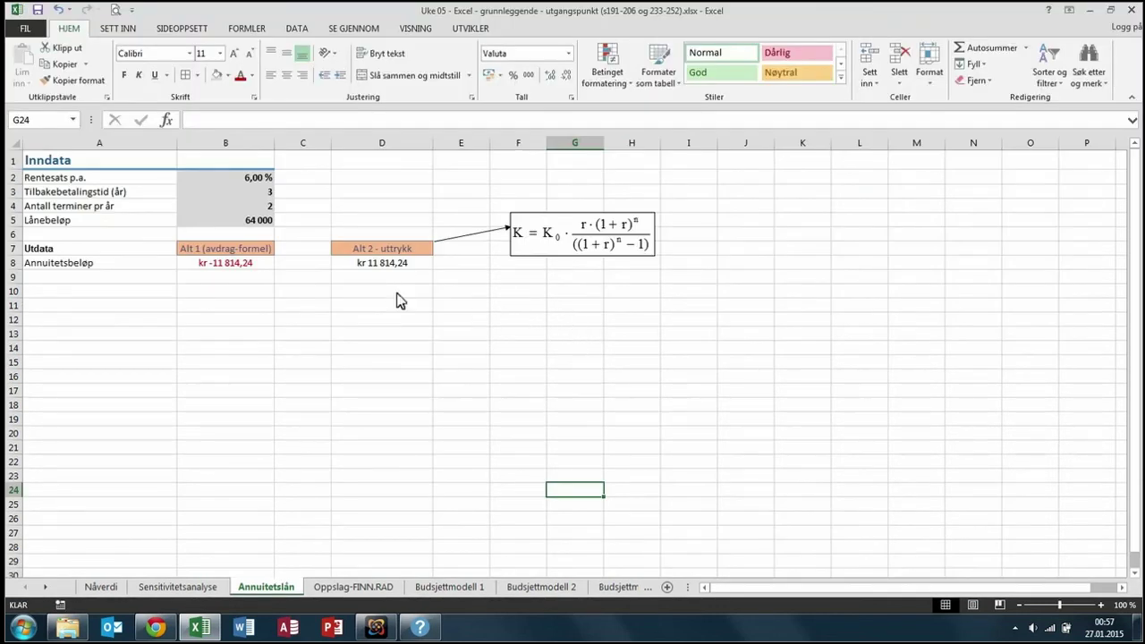
left_click(384, 266)
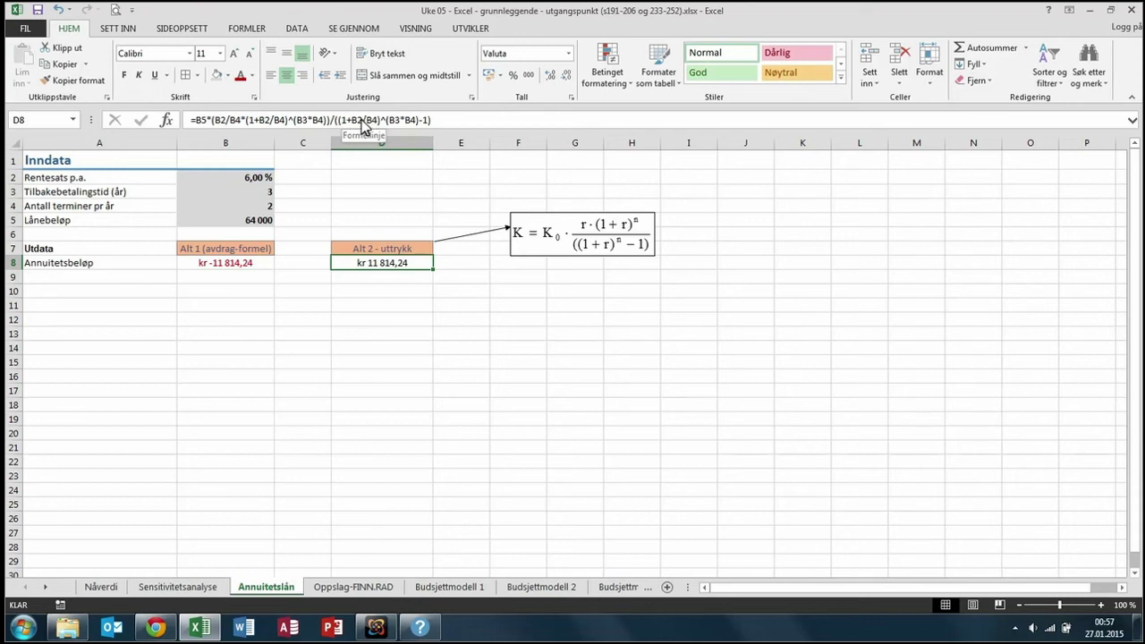
left_click(400, 122)
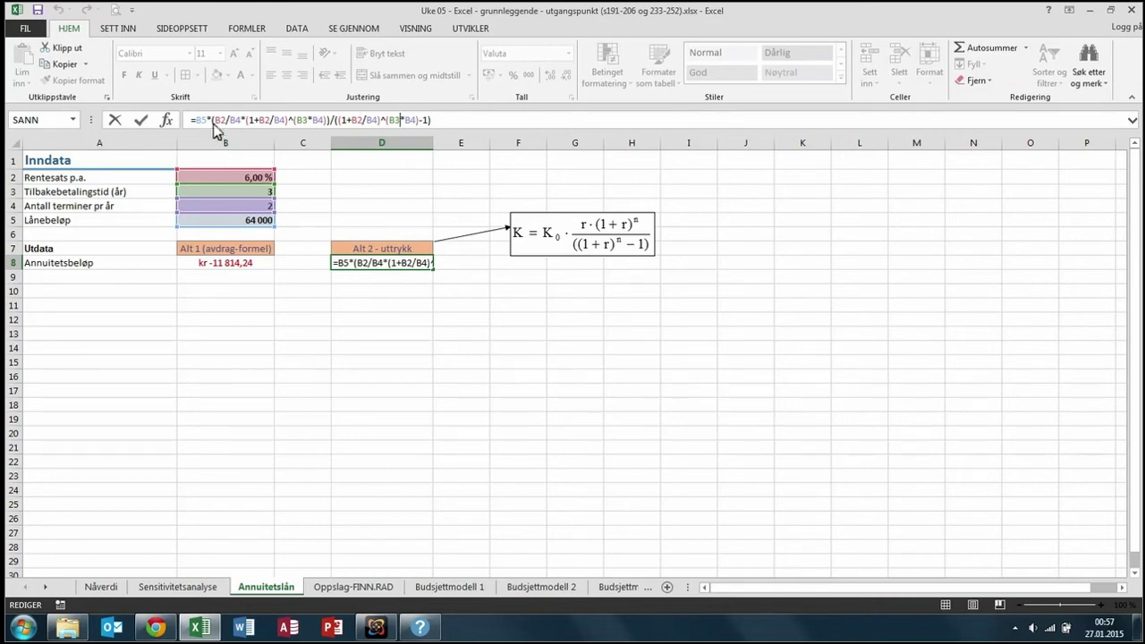
Reopen the equation, undo an accidental summation template, and close the editor.
double_click(591, 232)
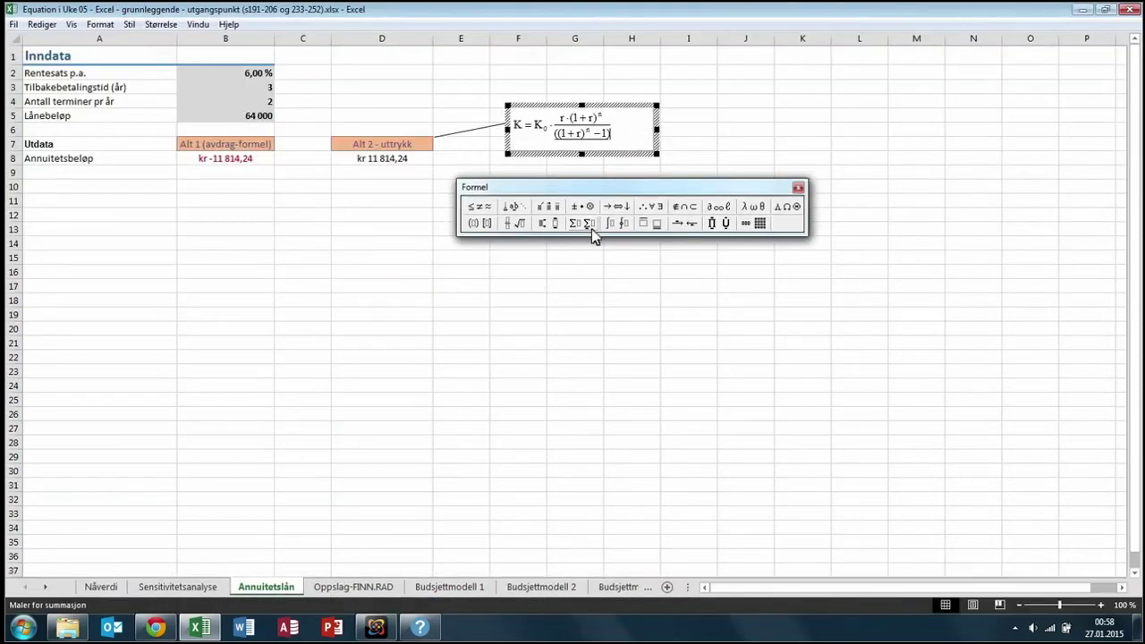
left_click(564, 118)
key("ctrl+z")
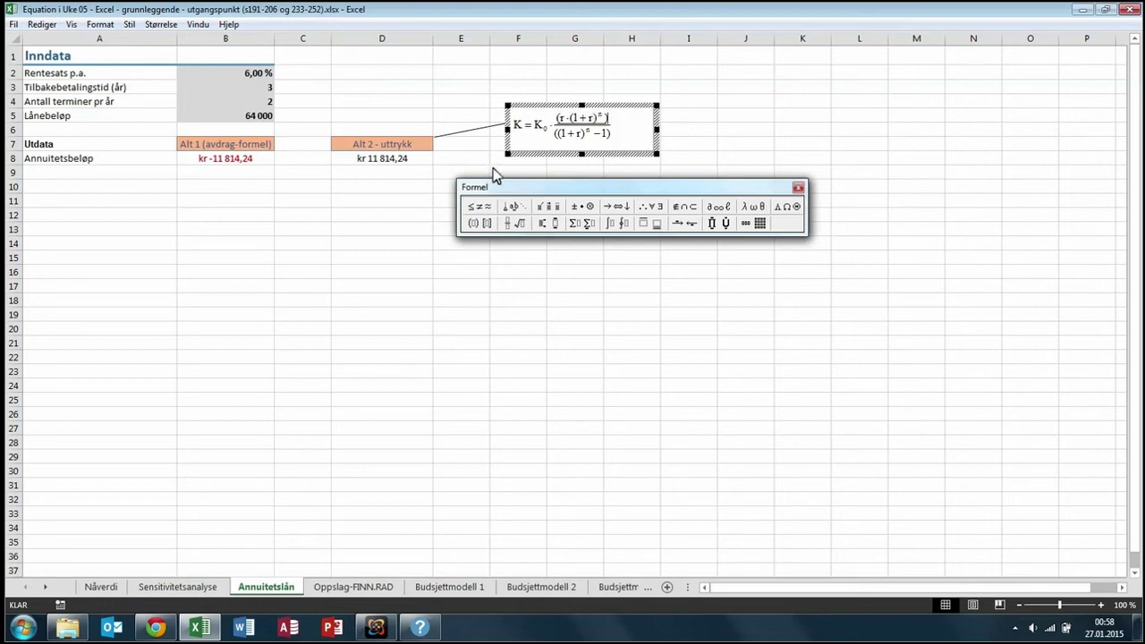
left_click(439, 196)
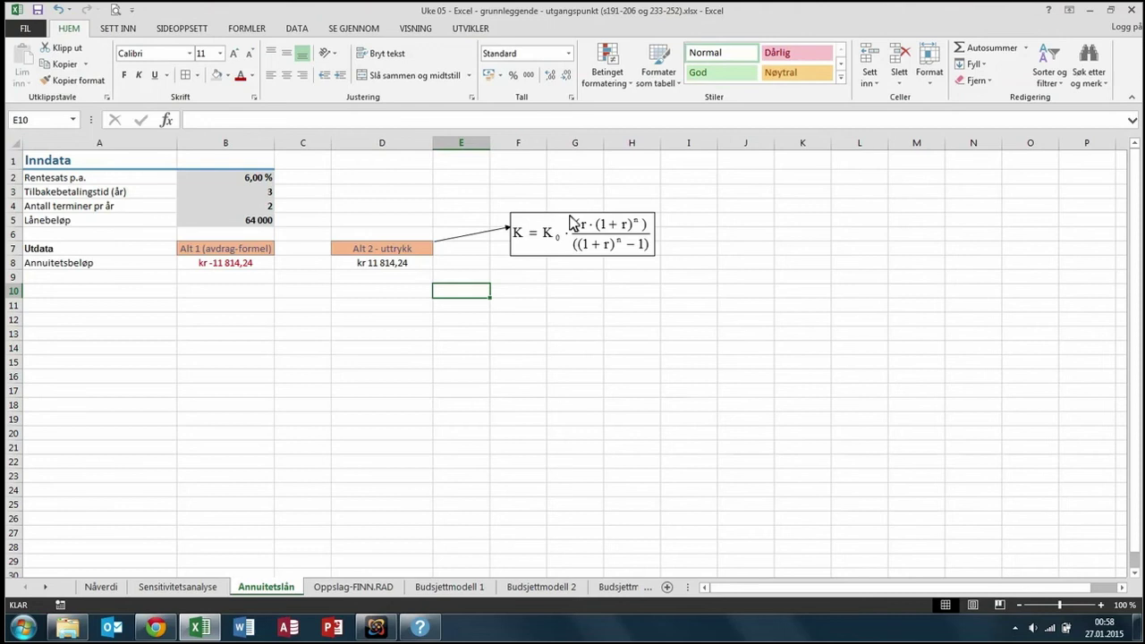
left_click(588, 245)
left_click(592, 279)
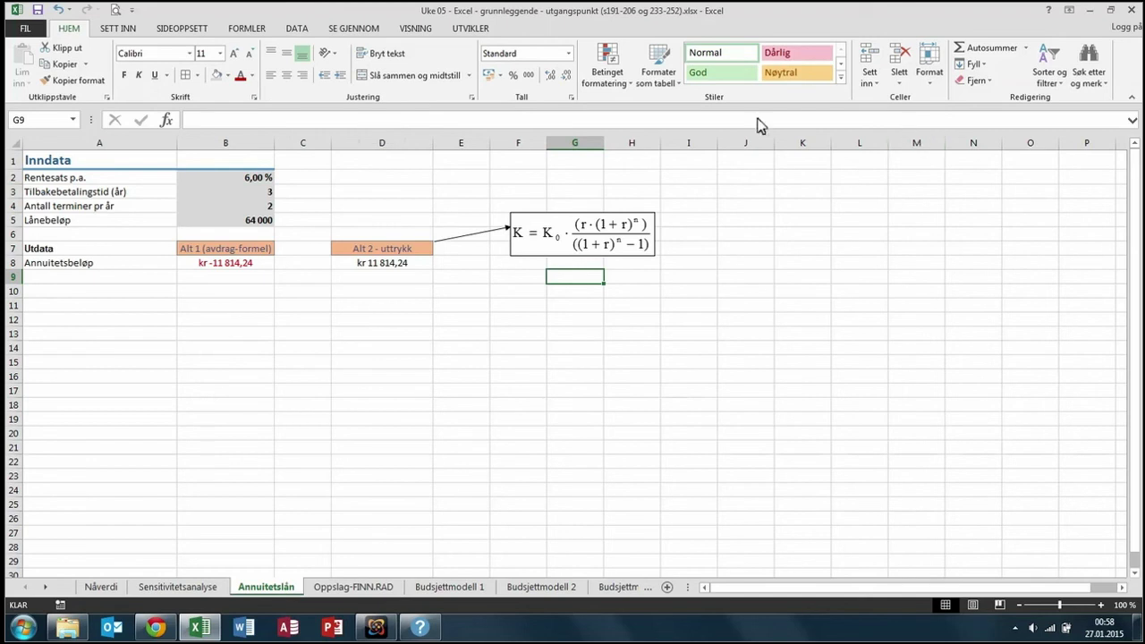
Insert a new Microsoft Equation 3.0 object below the annuity formula.
left_click(118, 28)
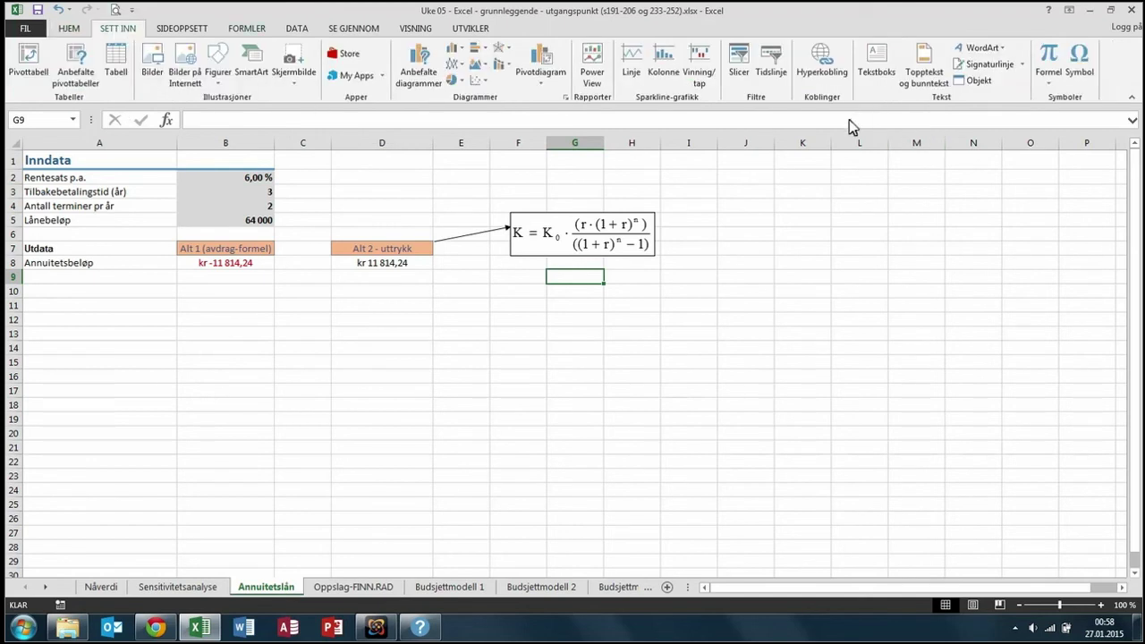
left_click(1048, 84)
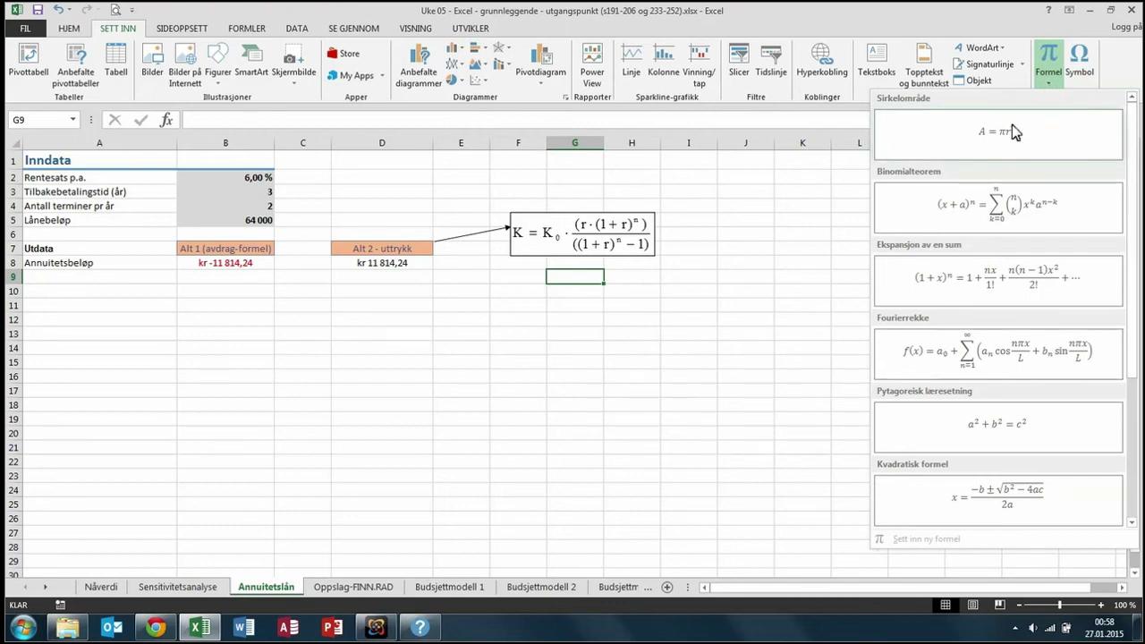
left_click(1049, 79)
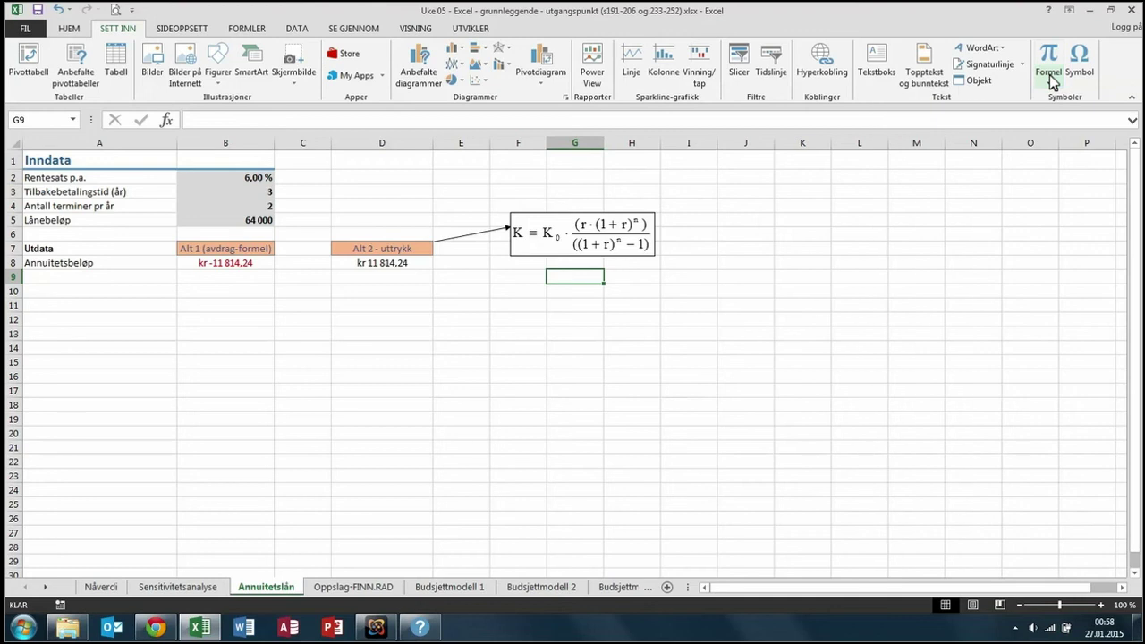
left_click(984, 79)
left_click(244, 247)
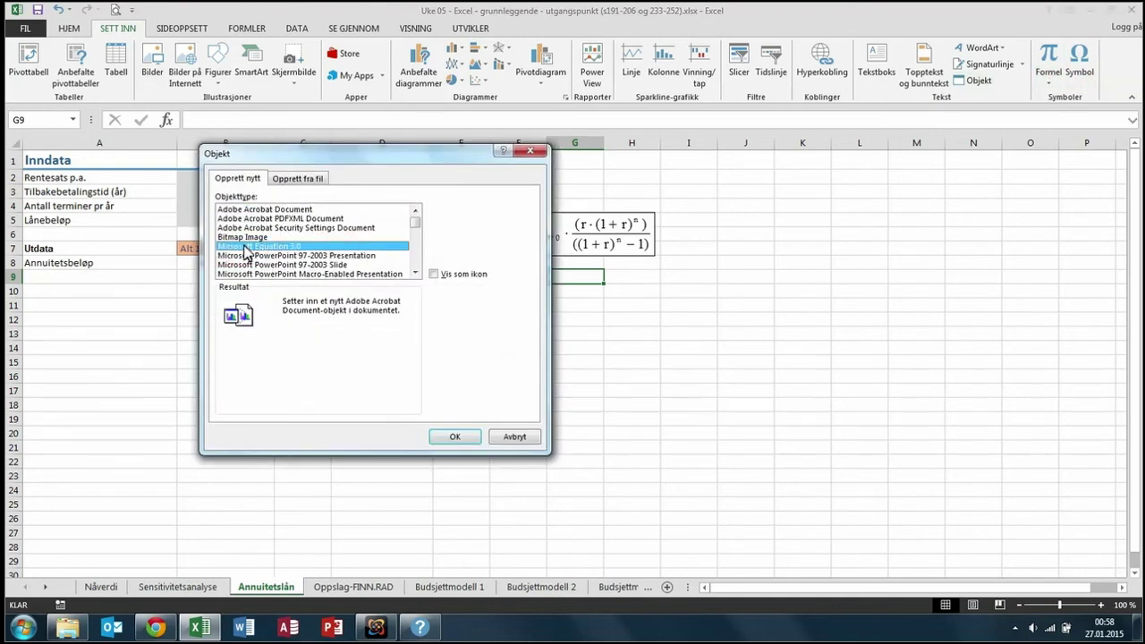
left_click(444, 437)
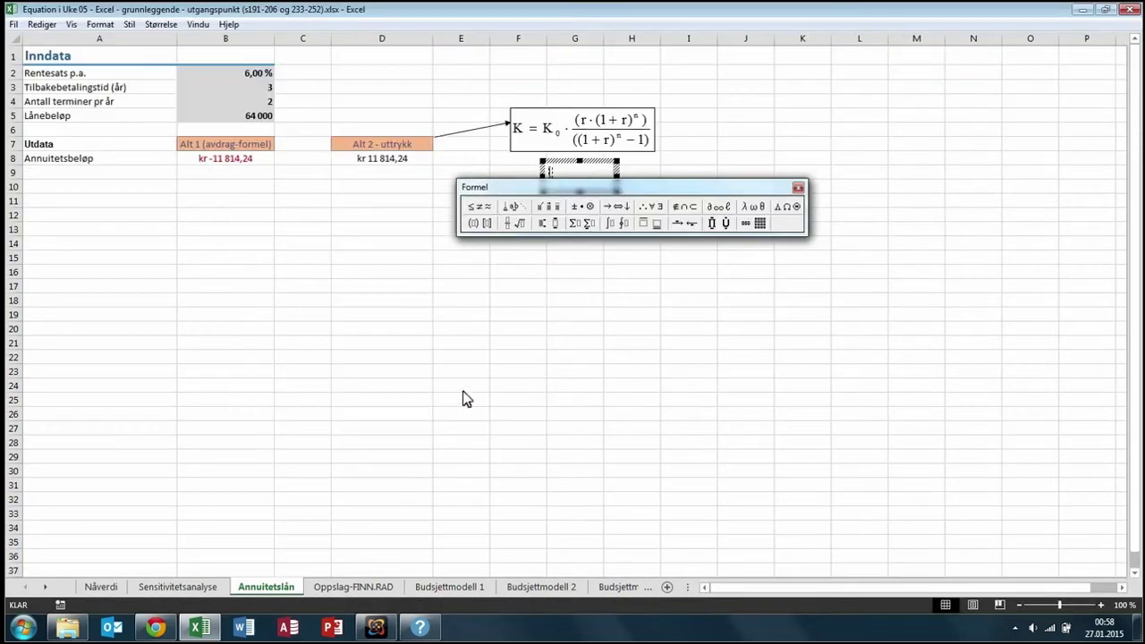
Build f(x) = x² using a superscript template, then close the equation editor.
left_click_drag(568, 186, 583, 239)
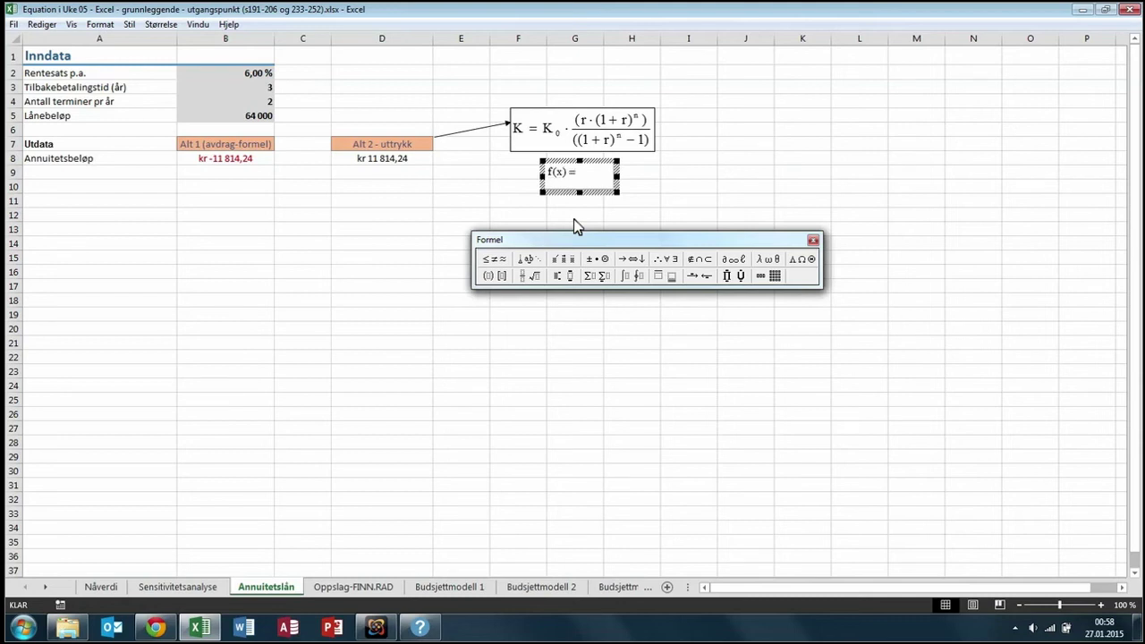
left_click(558, 277)
left_click(557, 304)
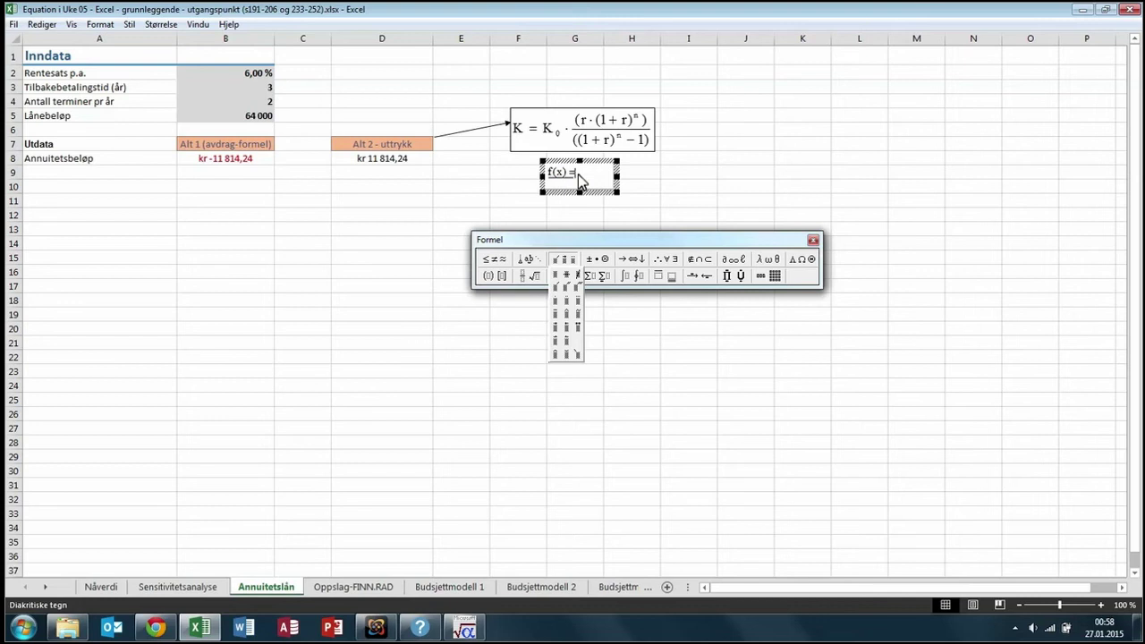
left_click(549, 238)
type("x")
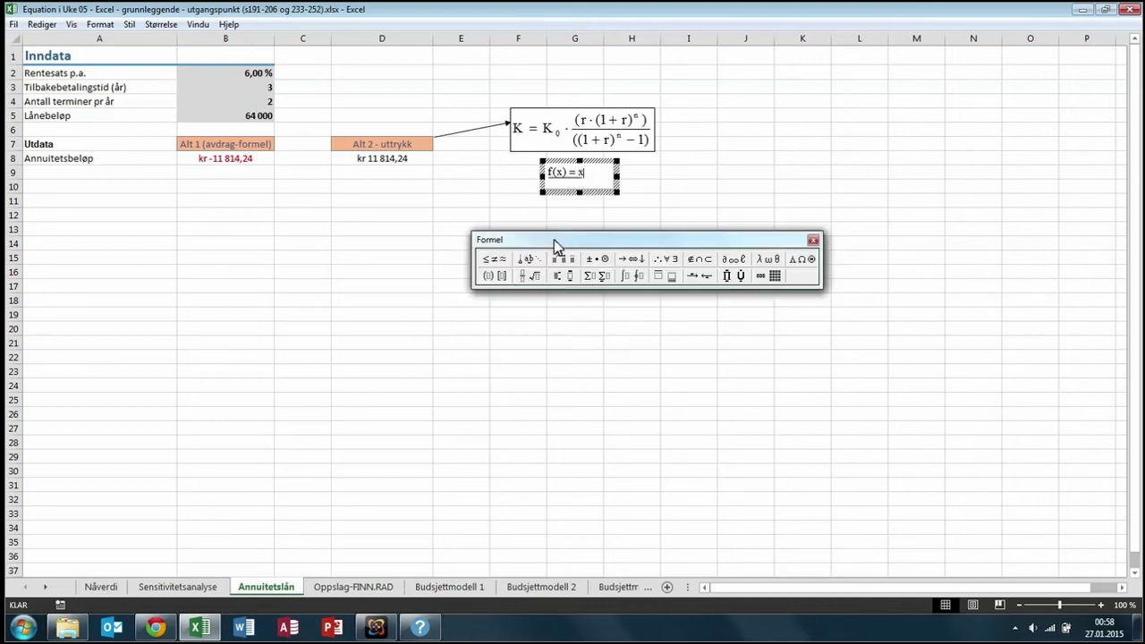
left_click(557, 275)
left_click(556, 292)
left_click(813, 241)
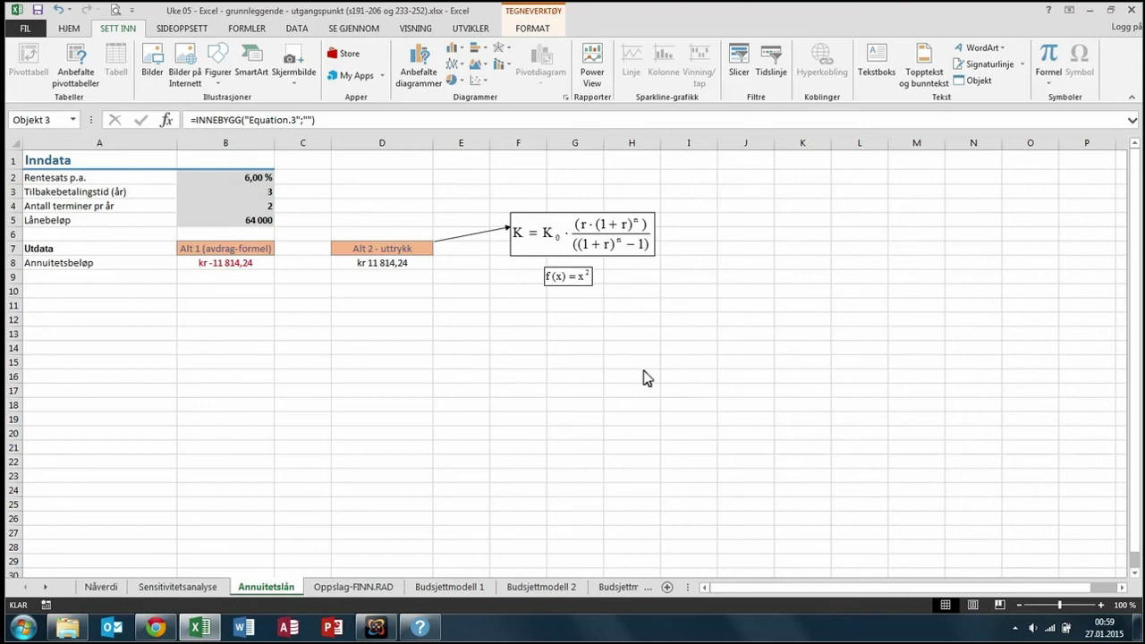
Visit the Oppslag-FINN.RAD sheet and back, then select the f(x)=x² object and undo.
left_click(375, 629)
left_click(363, 590)
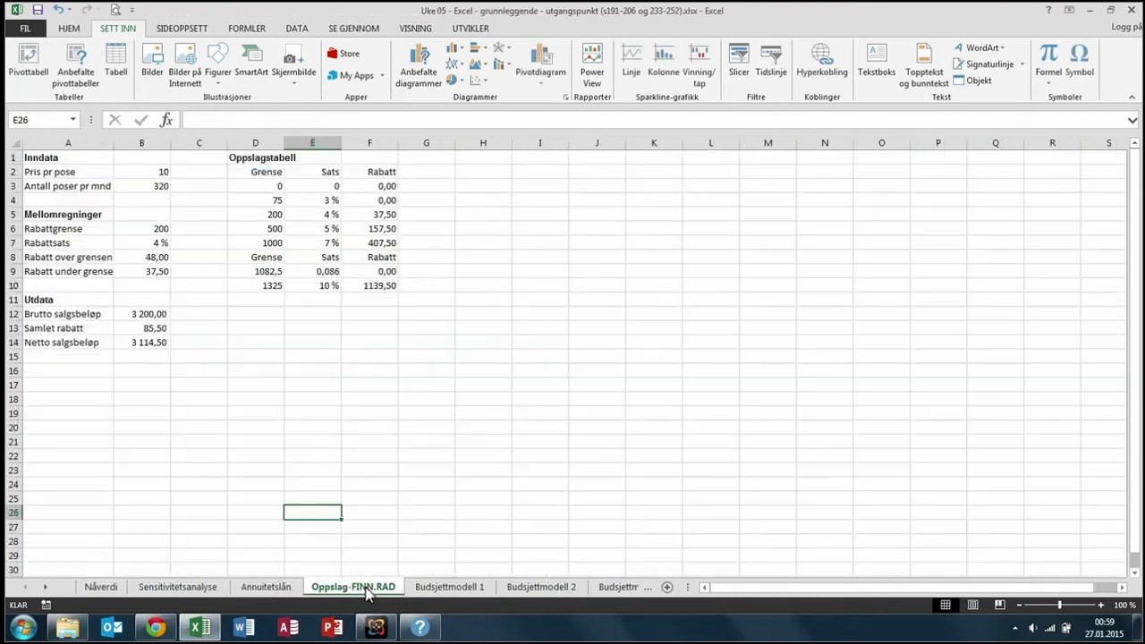
left_click(266, 586)
left_click(394, 349)
left_click(565, 288)
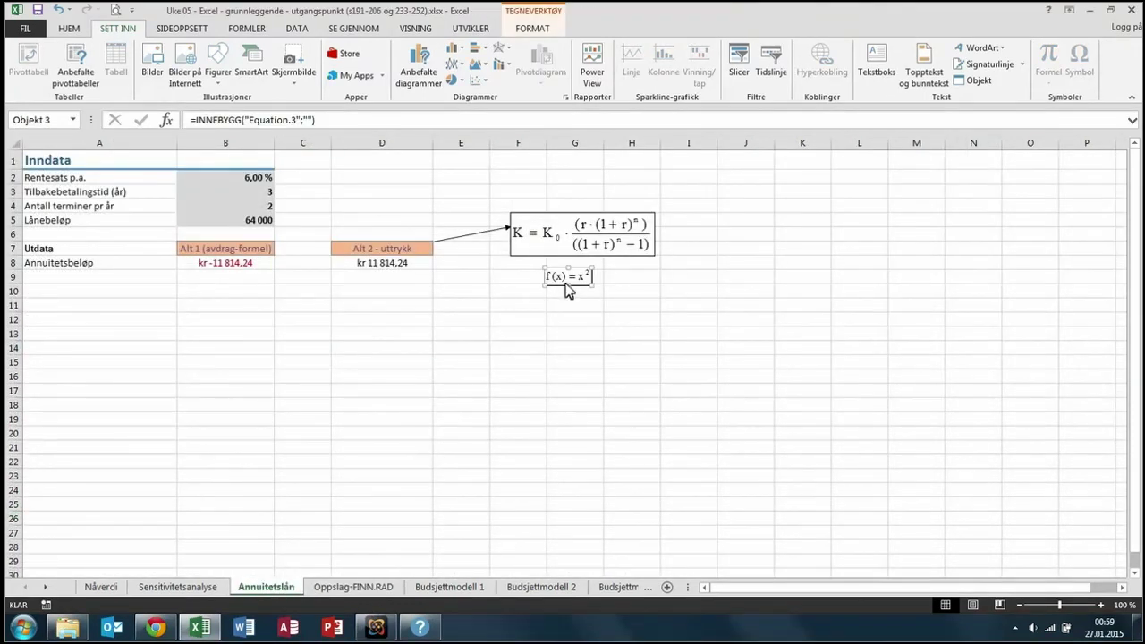
key("ctrl+z")
Enter the section heading Følsomhetsanalyse in cell A11.
left_click(516, 334)
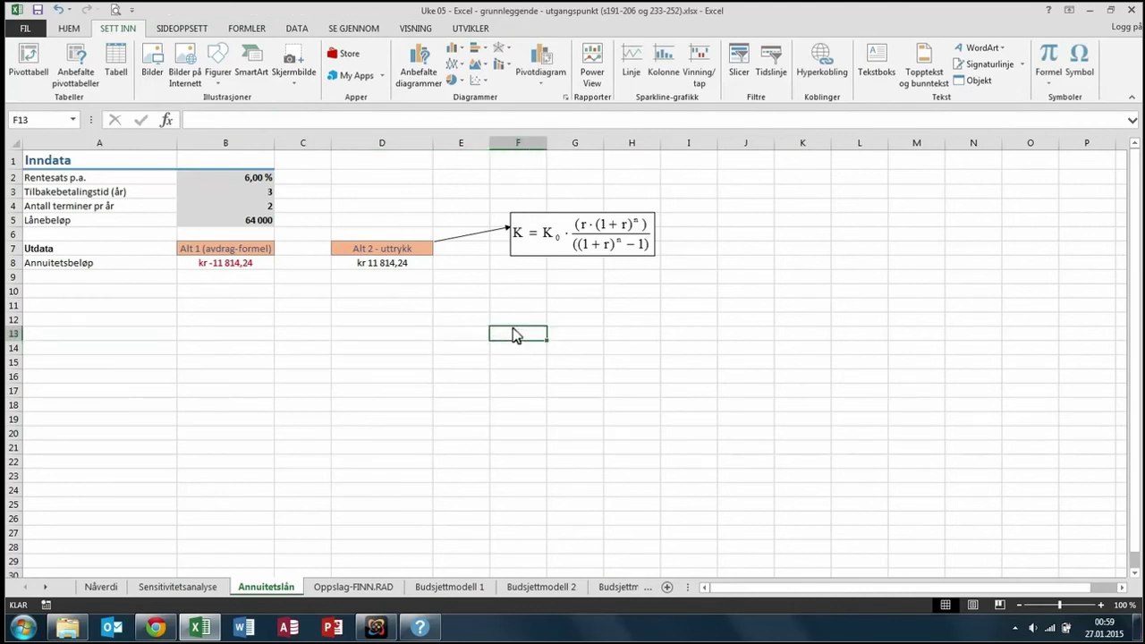
key("Left")
key("Left")
key("Left")
key("Left")
key("Left")
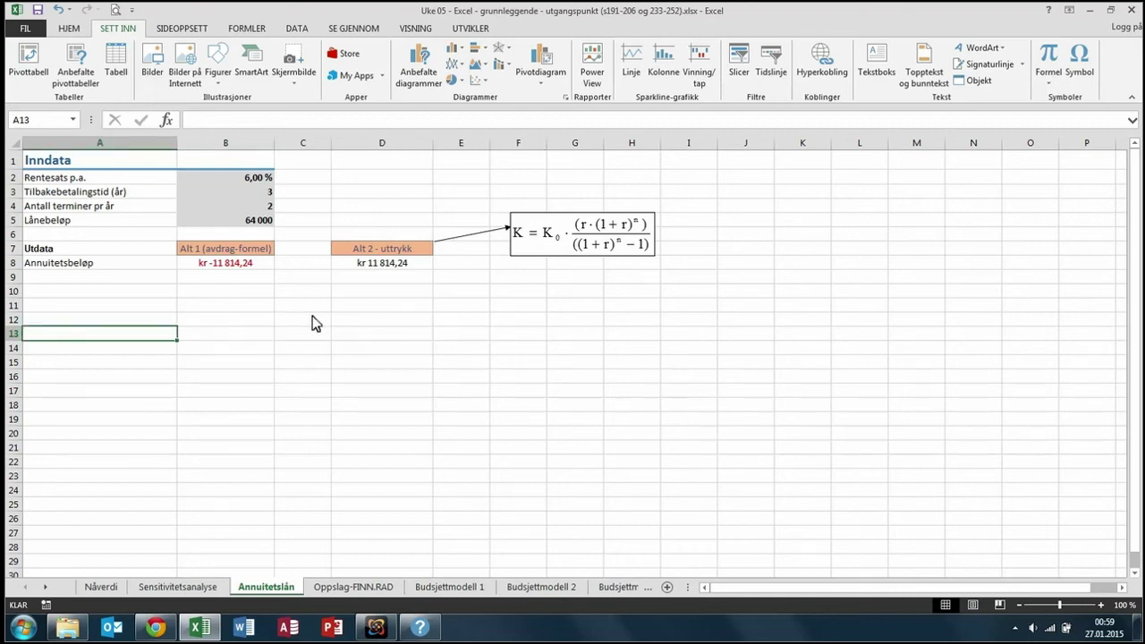
key("Right")
key("Left")
key("Right")
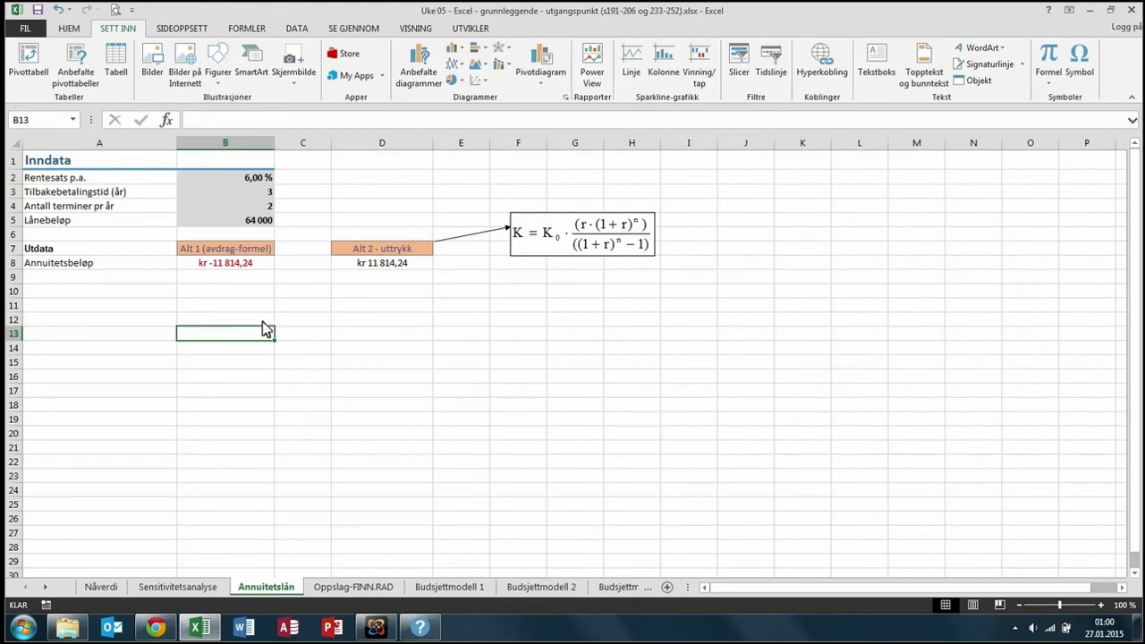
key("Left")
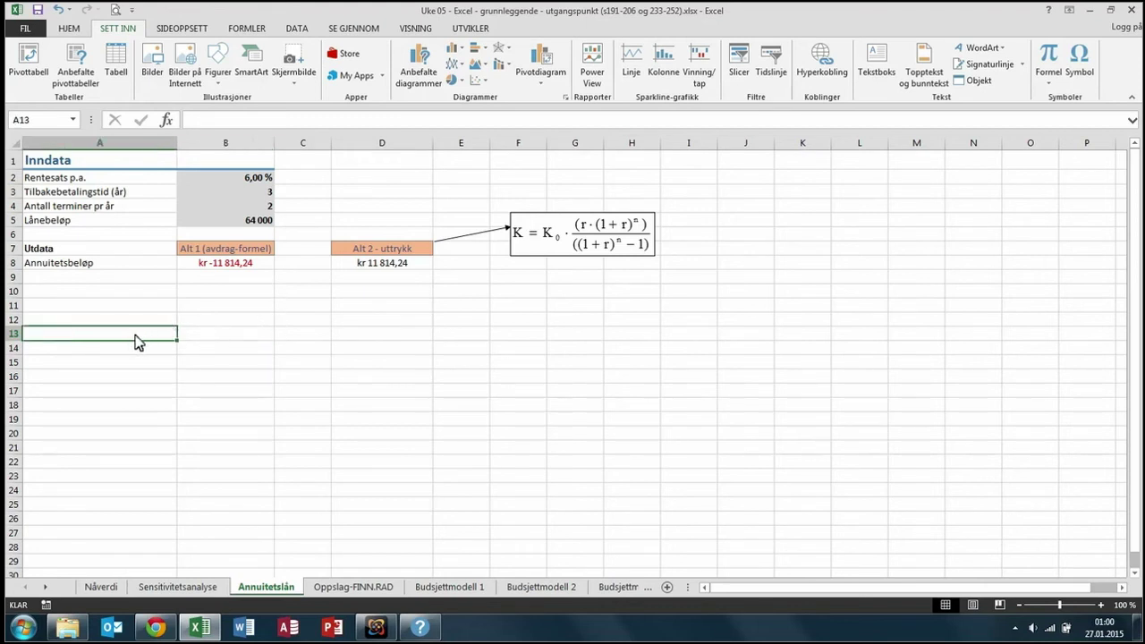
key("Up")
key("Up")
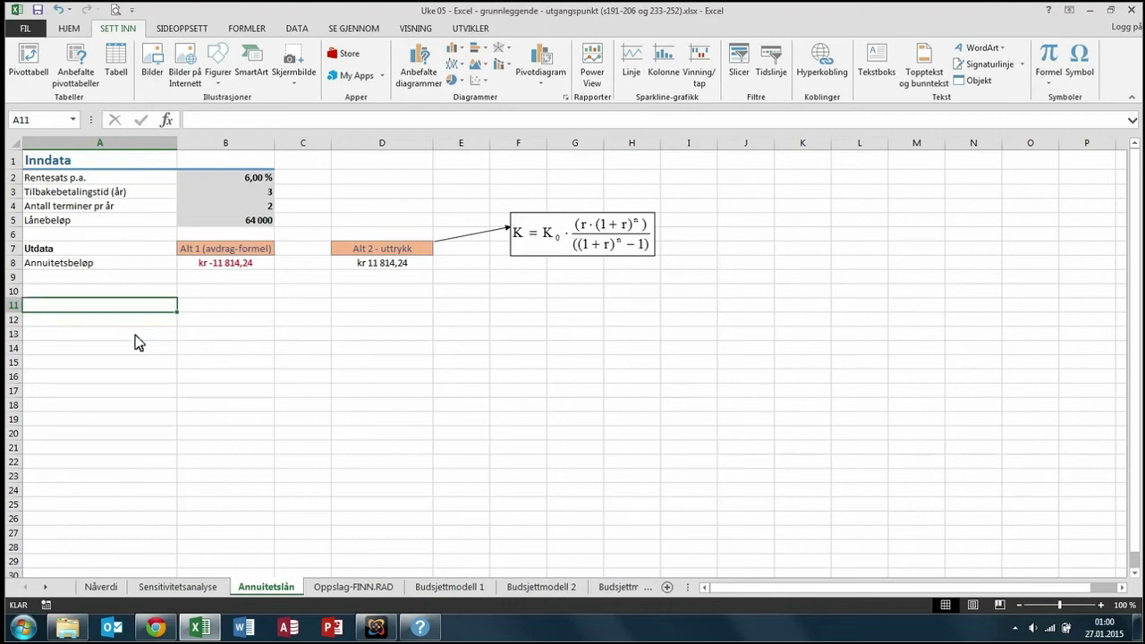
type("Føls")
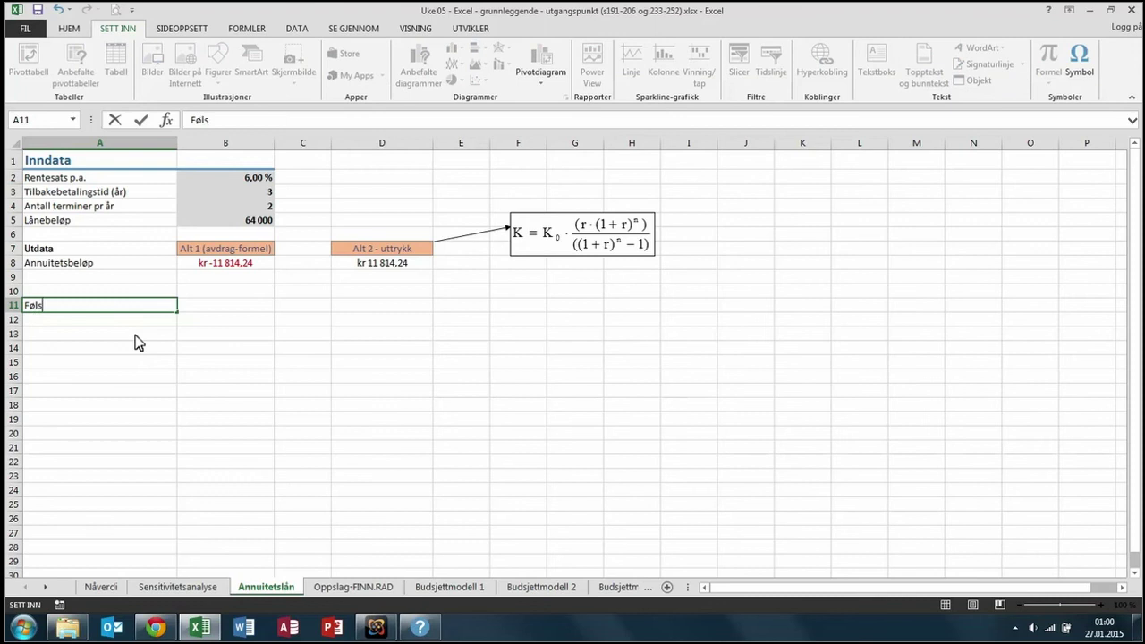
type("omhetsanalyse")
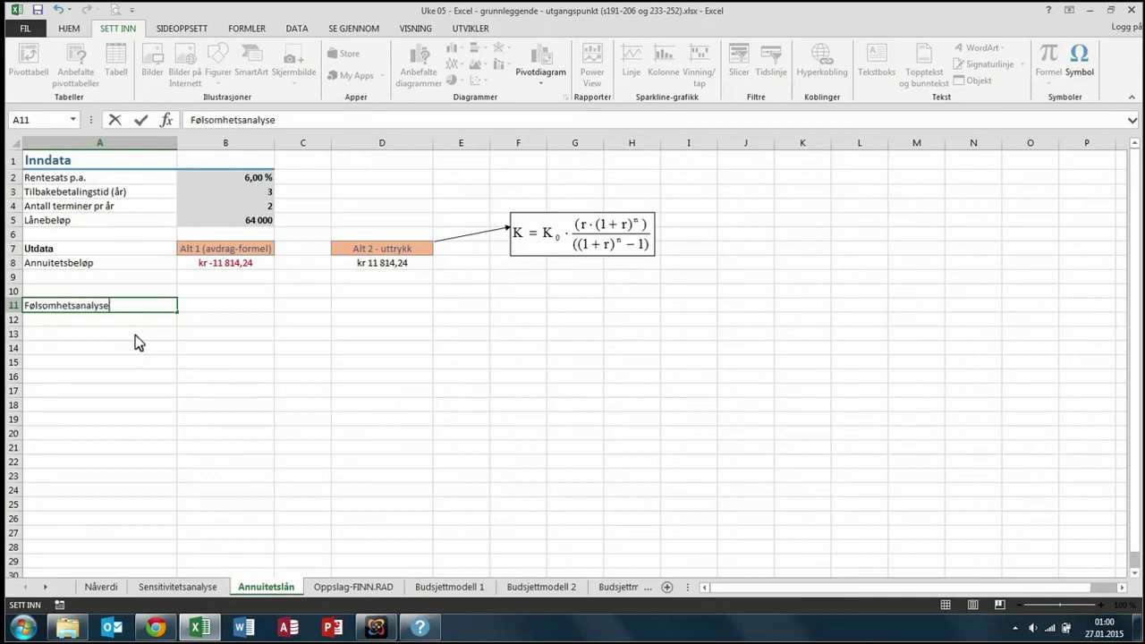
key("Return")
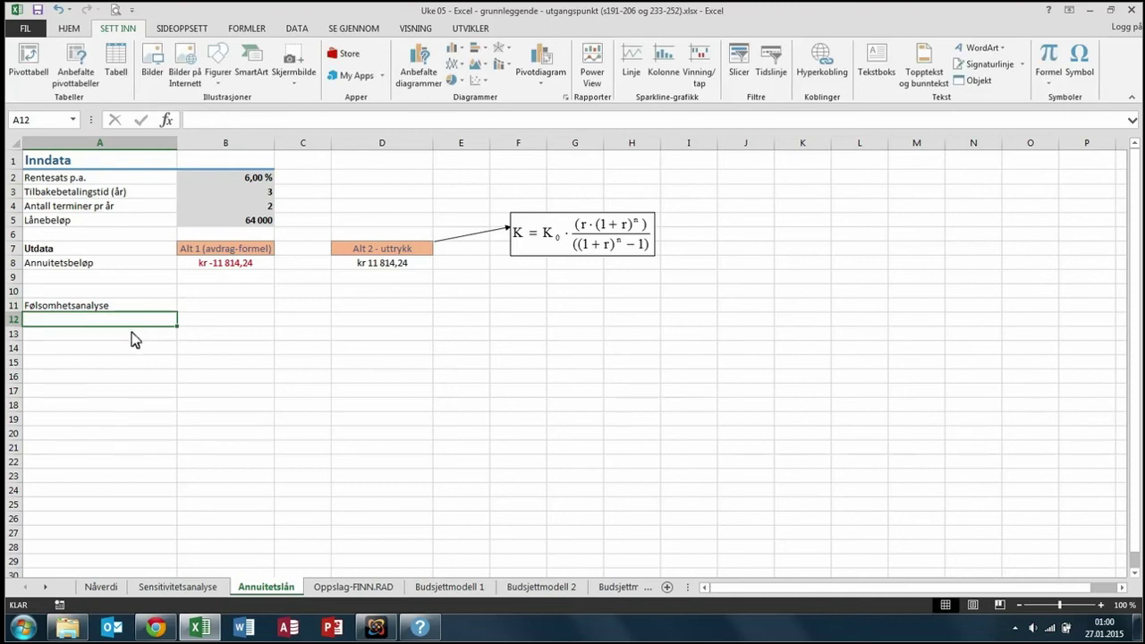
left_click(131, 331)
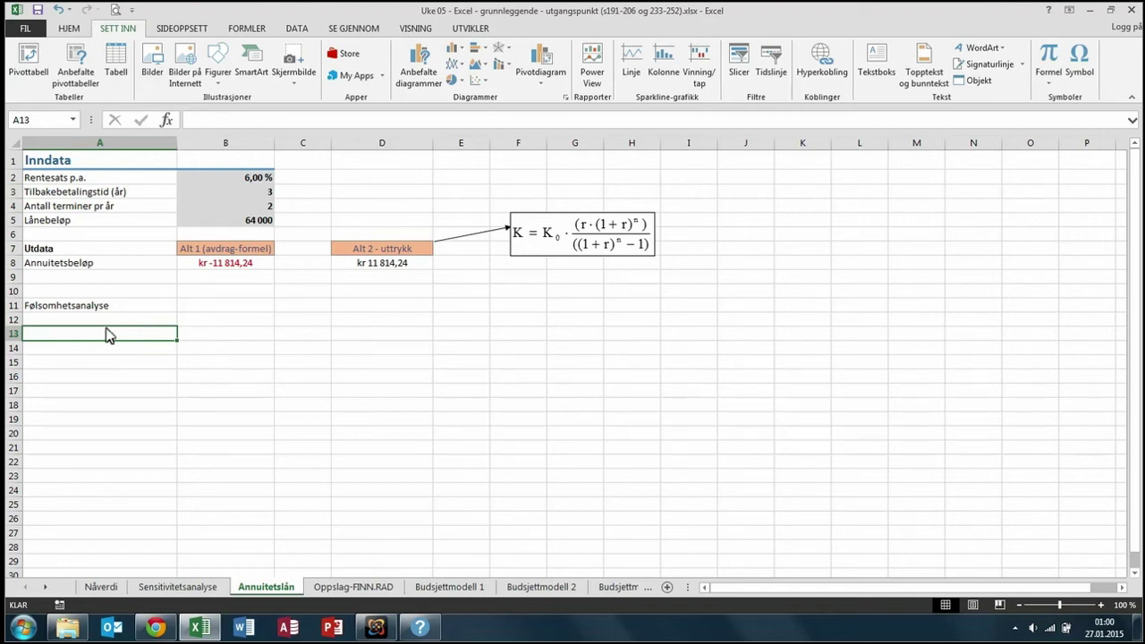
Fill A13:A19 with rates from 0,04, each cell adding 0,01 to the one above.
type("0,04")
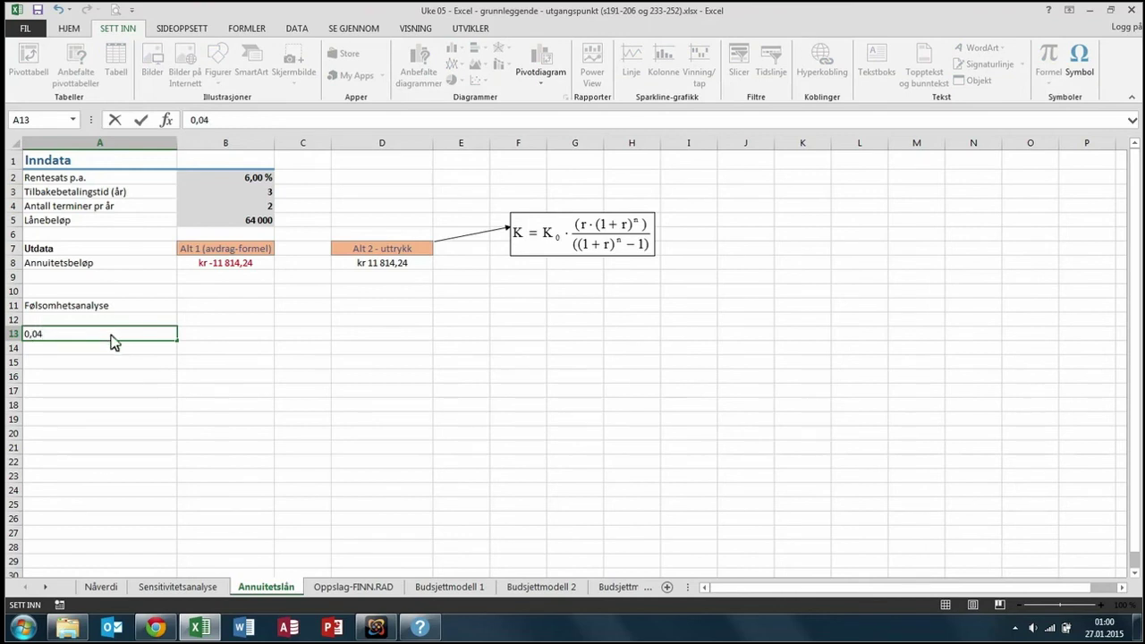
key("Return")
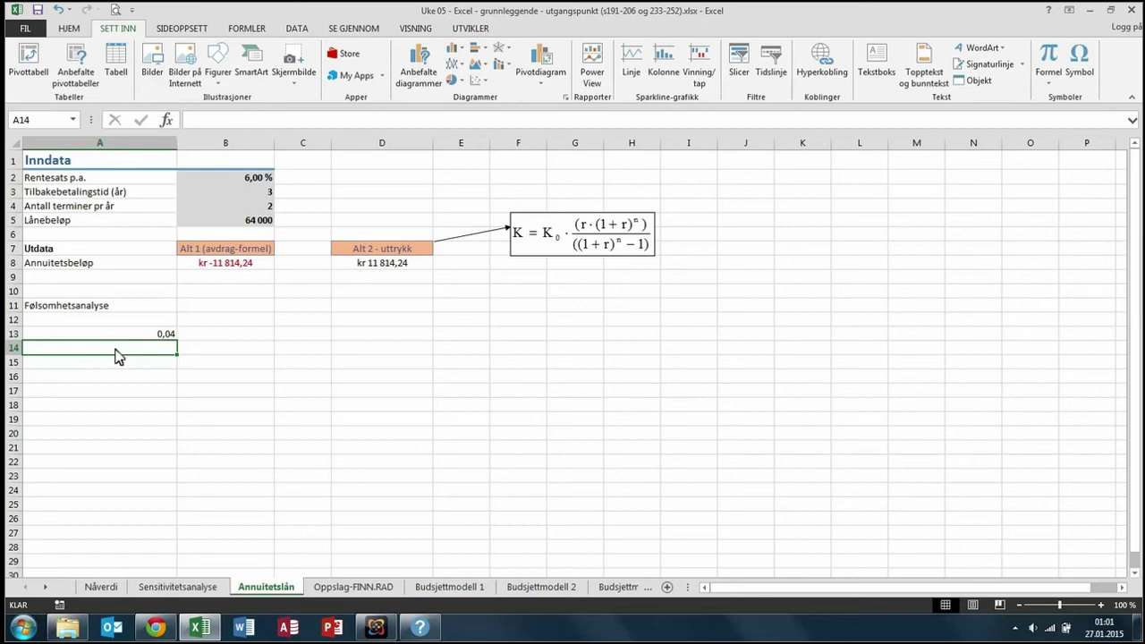
type("=")
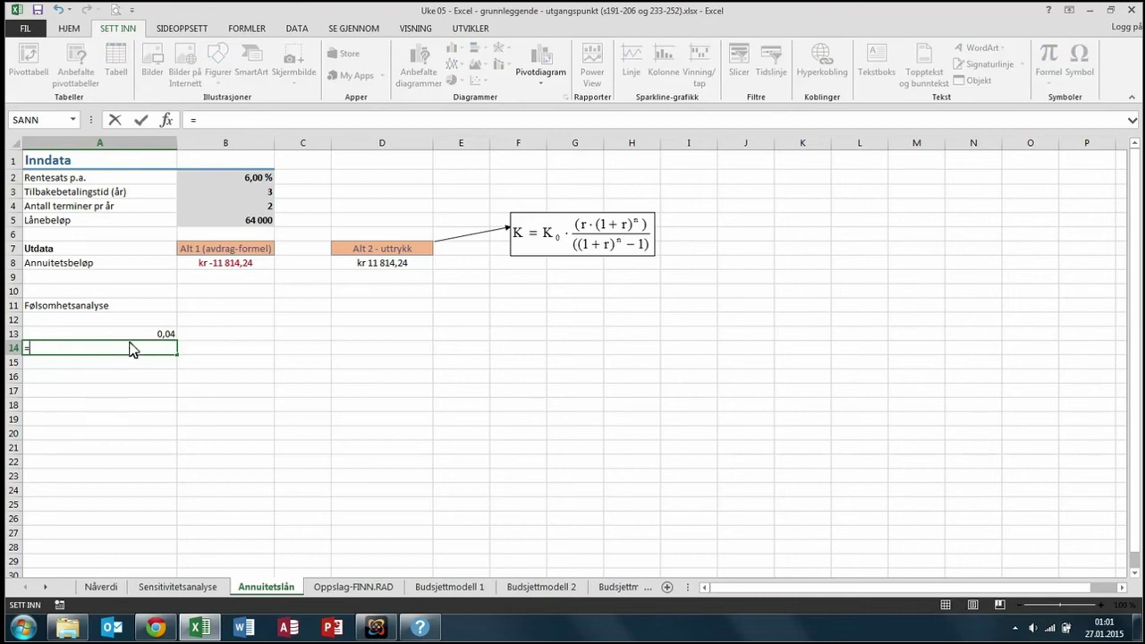
left_click(135, 342)
type("+0")
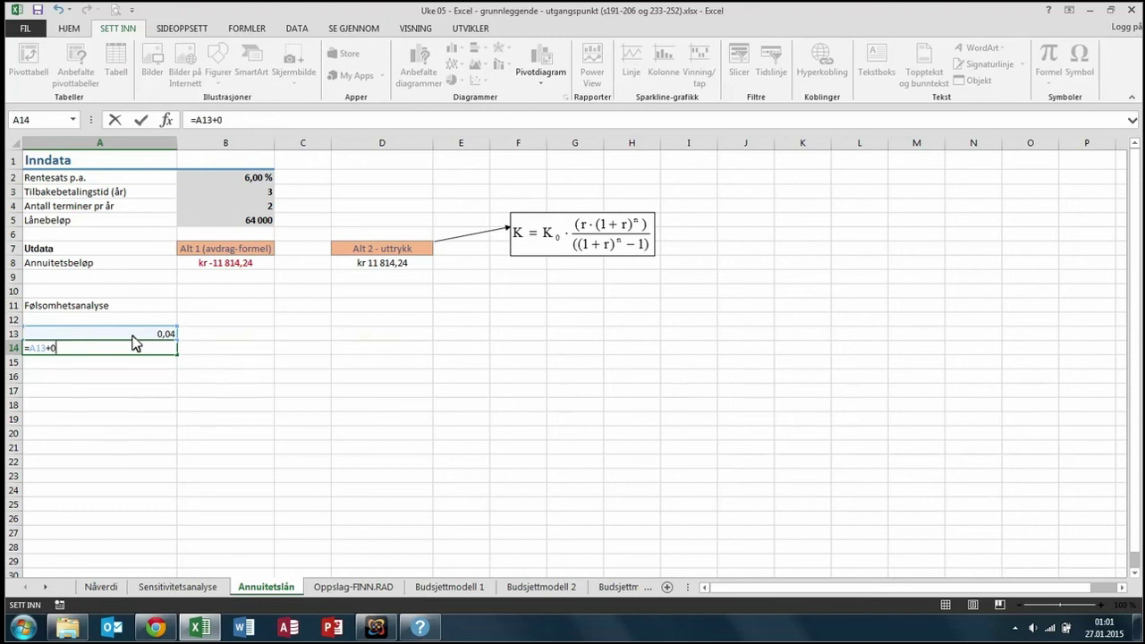
type(",01")
key("Return")
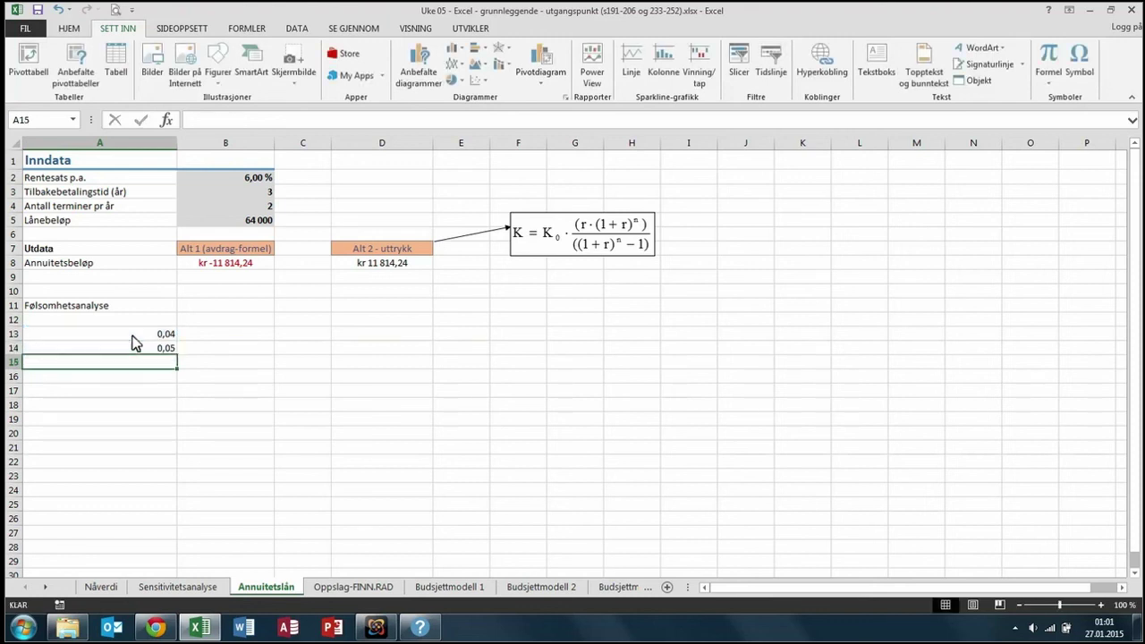
left_click(148, 333)
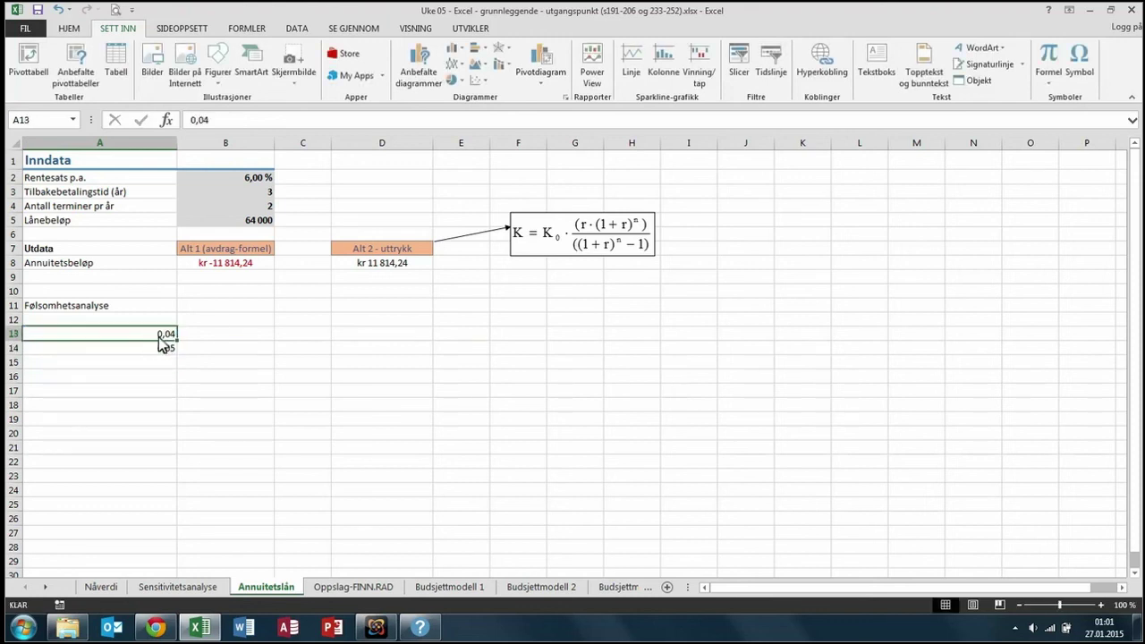
left_click(163, 349)
left_click_drag(177, 355, 176, 423)
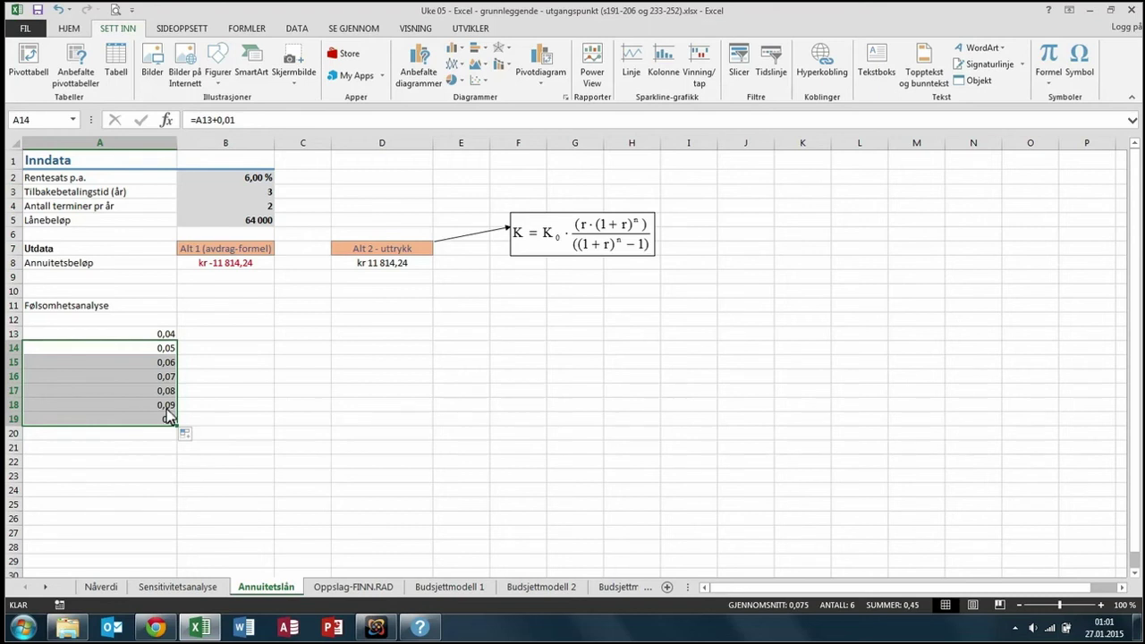
Format the rates in A13:A19 as Prosent, showing 4,00 % to 10,00 %.
left_click_drag(143, 334, 154, 419)
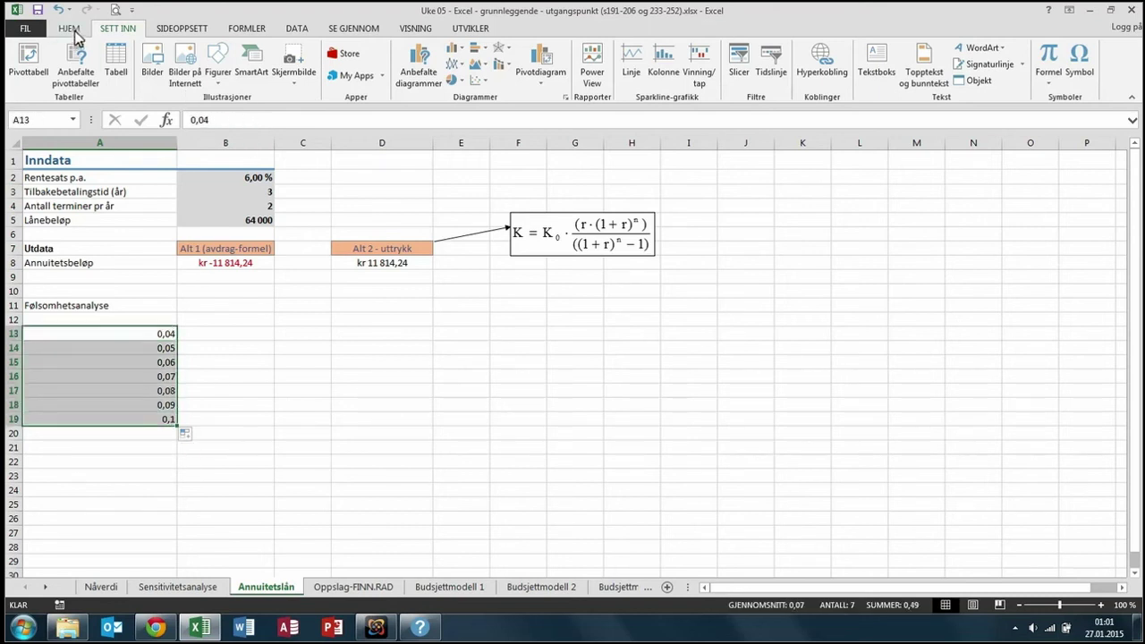
left_click(69, 28)
left_click(567, 54)
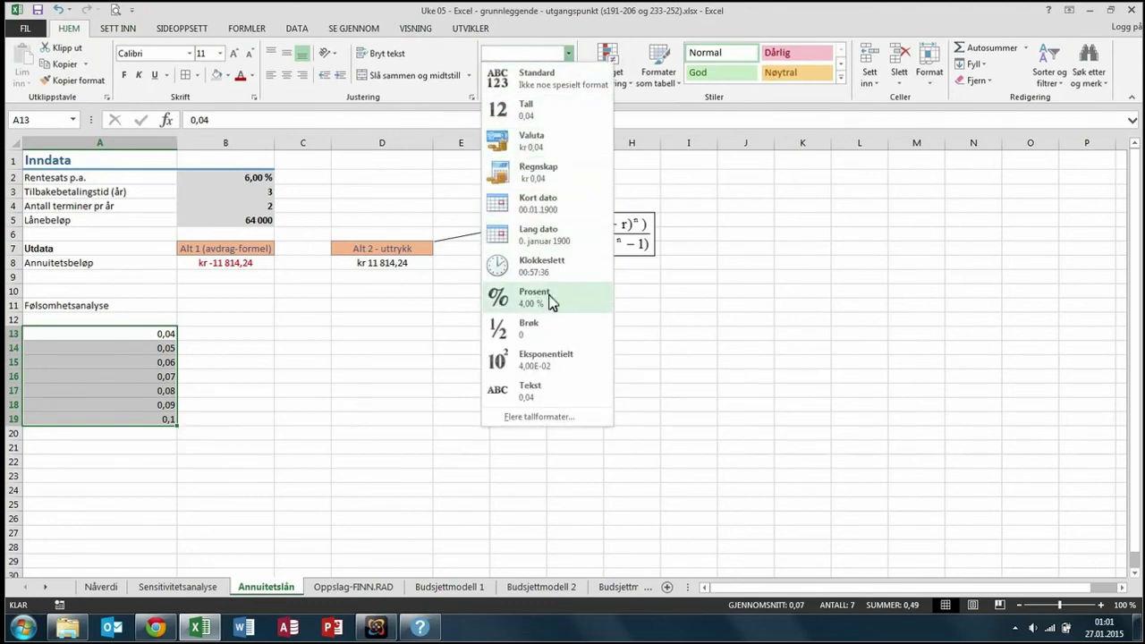
left_click(547, 304)
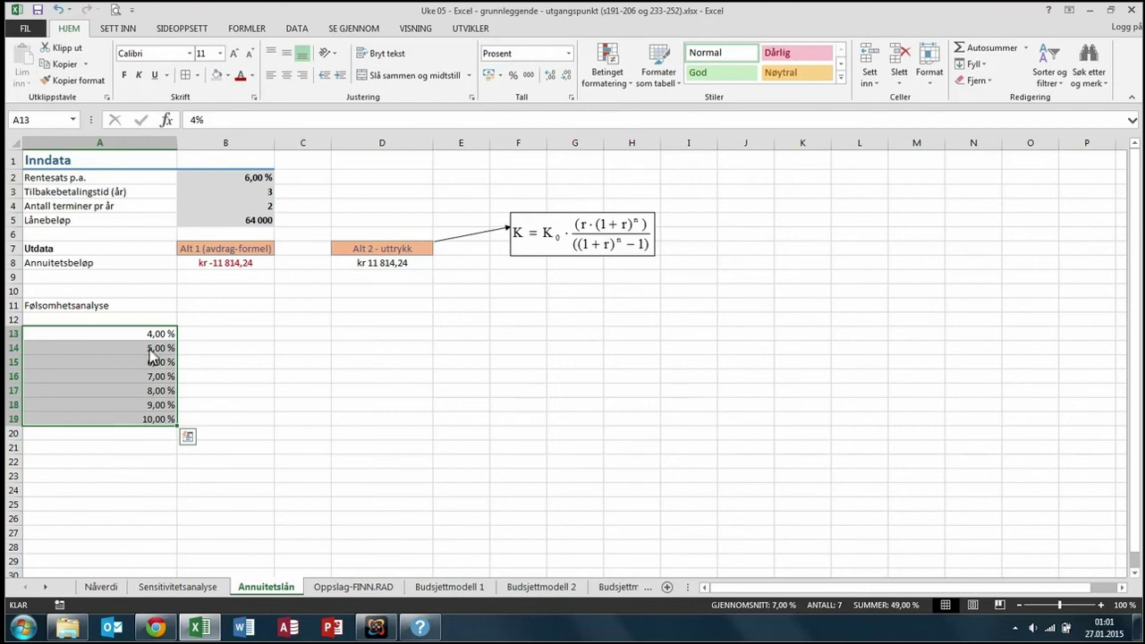
left_click(212, 322)
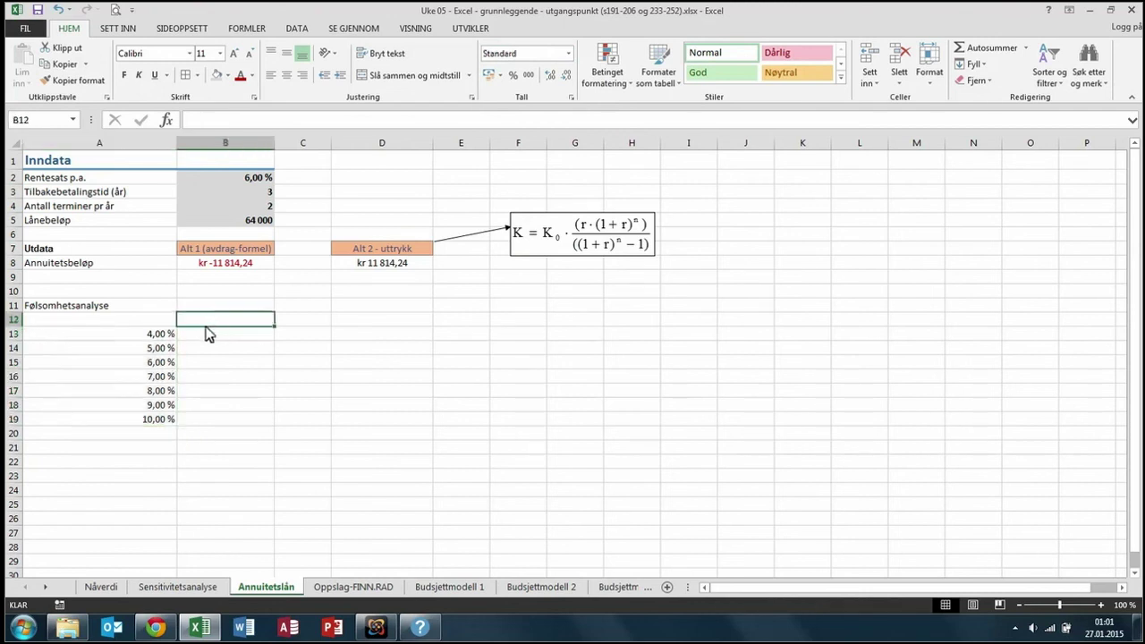
left_click(163, 338)
Enter =B8 in B12 so it shows the payment kr -11 814,24.
left_click(200, 319)
type("=")
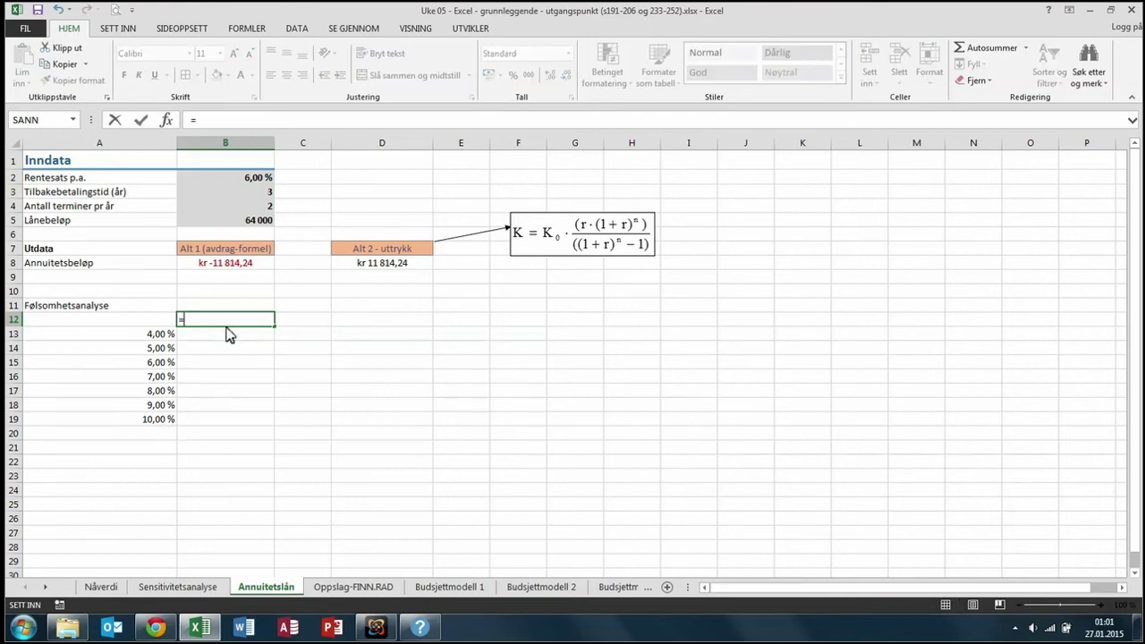
left_click(230, 268)
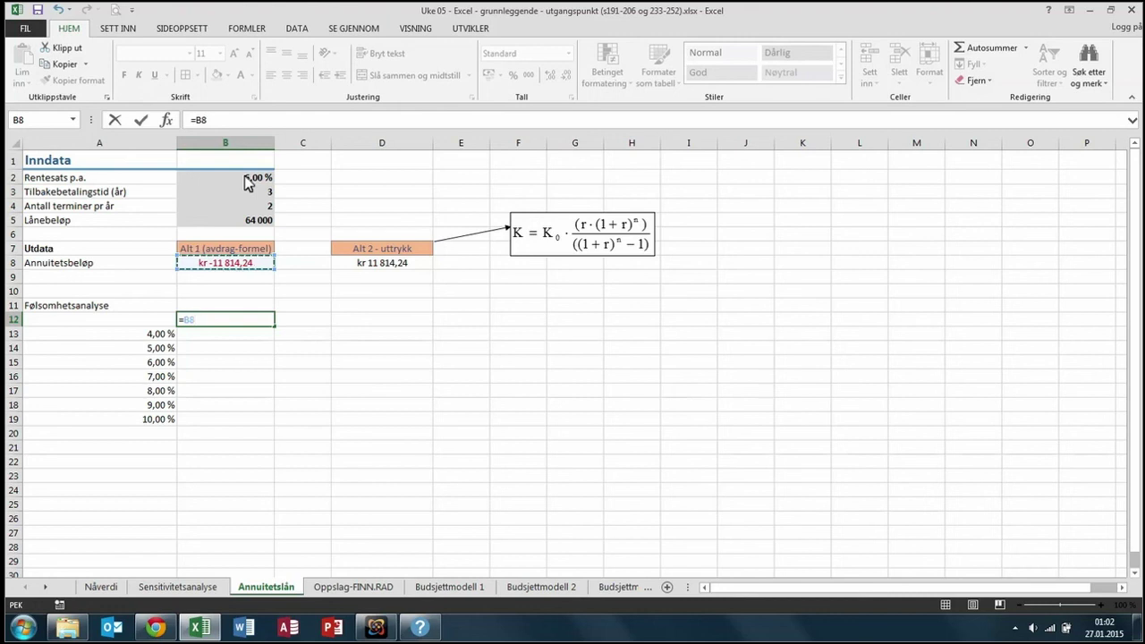
key("Return")
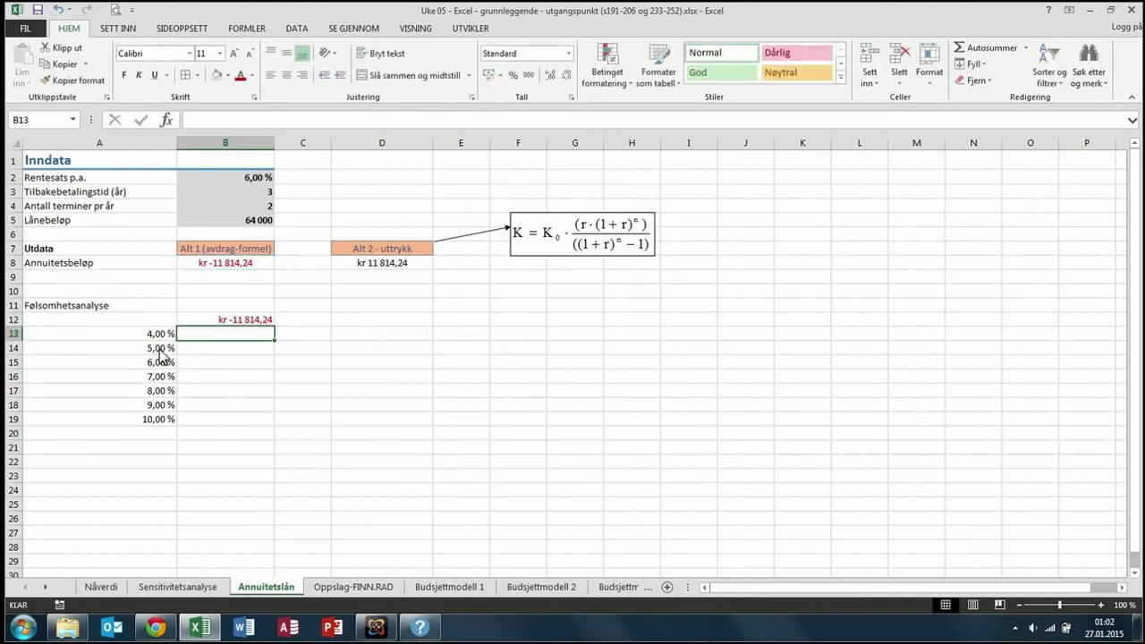
left_click_drag(159, 322, 163, 363)
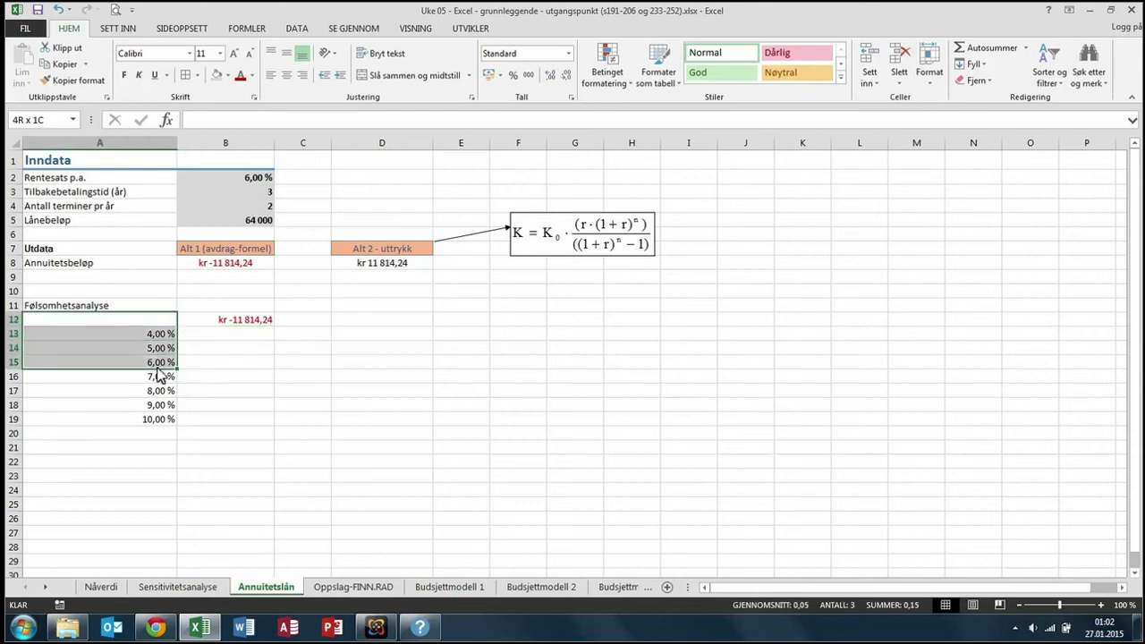
left_click(224, 391)
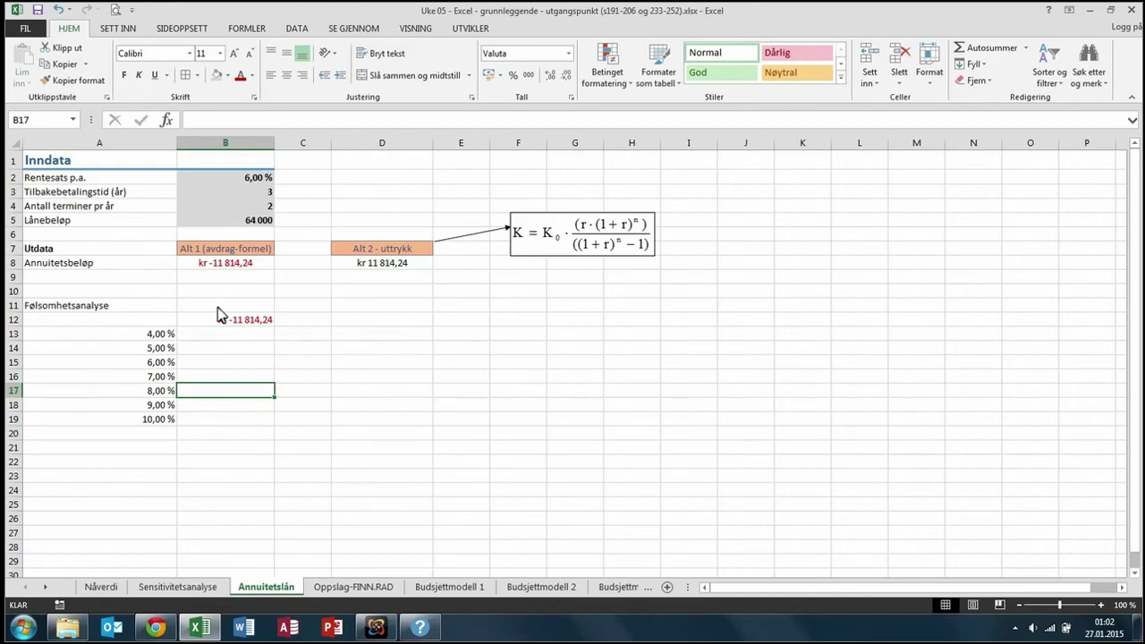
left_click(130, 323)
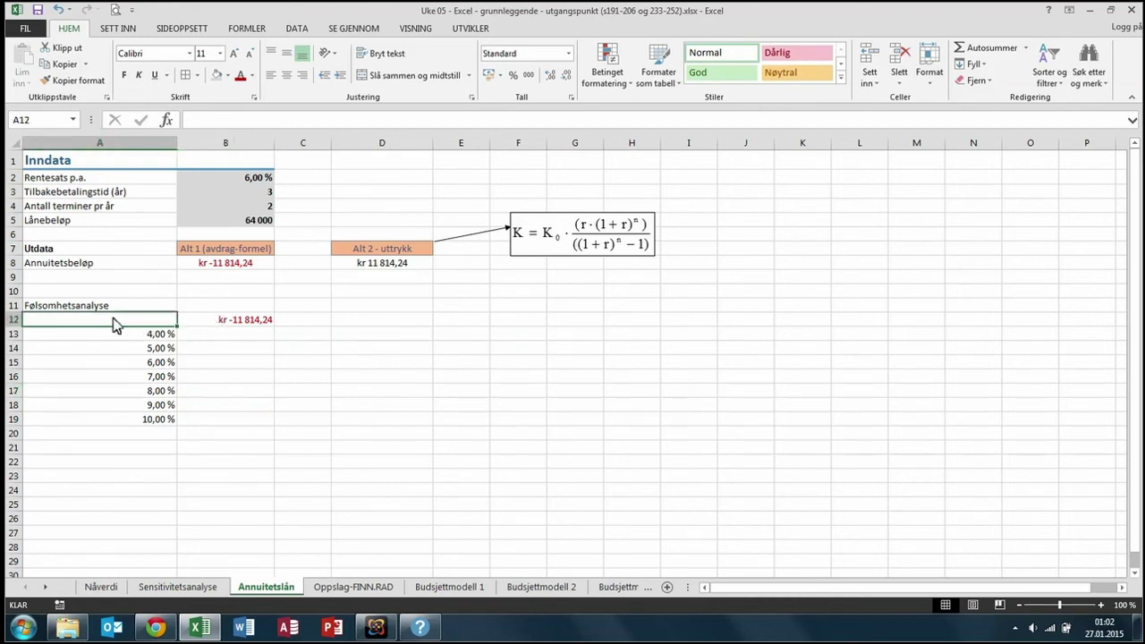
Apply the Overskrift 2 style to A11 and label B11 Annuitetsbeløp.
left_click(53, 307)
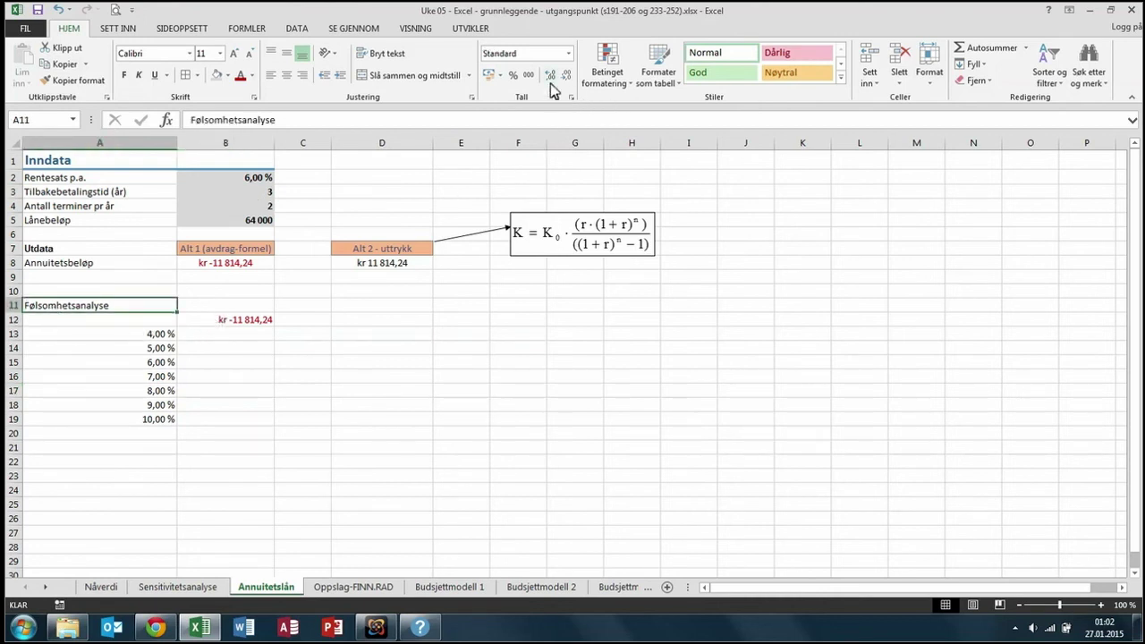
left_click(840, 78)
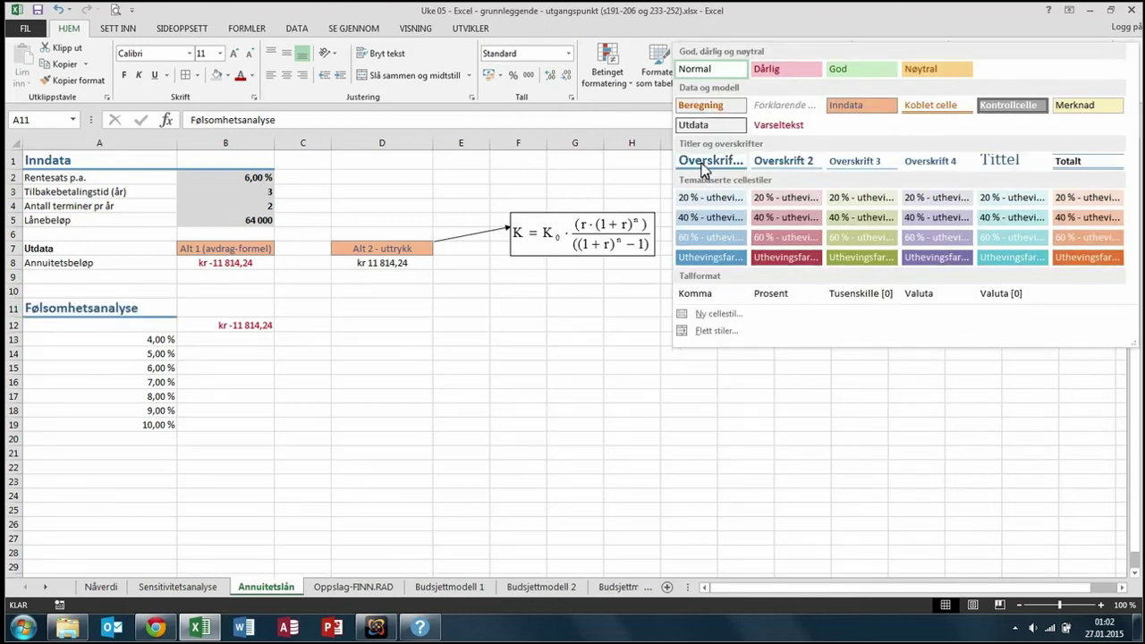
left_click(771, 165)
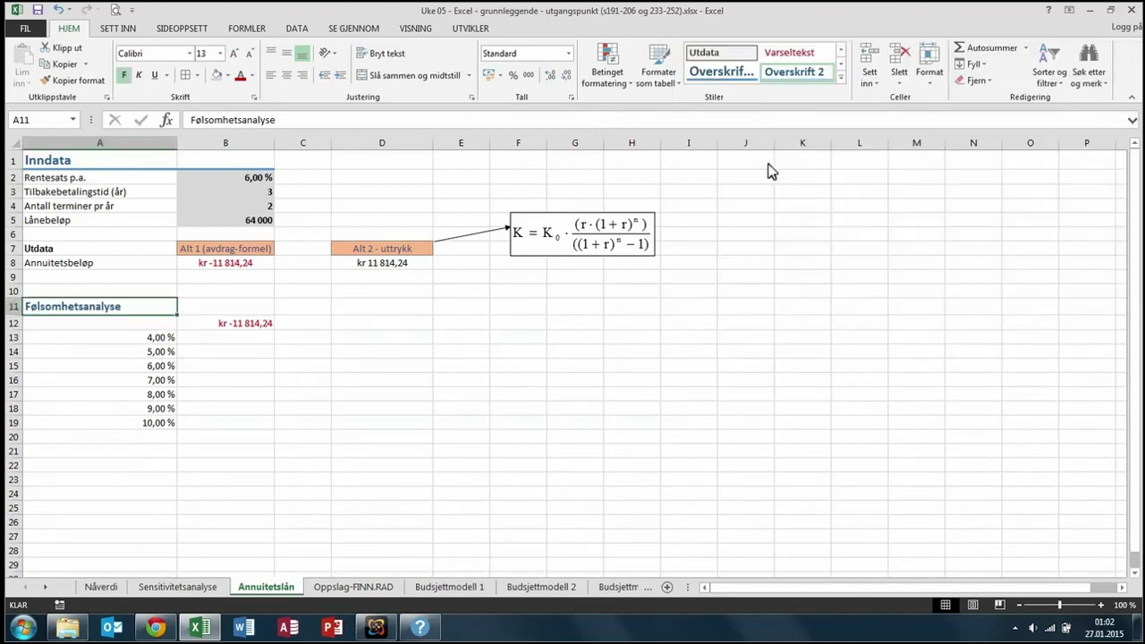
left_click(219, 312)
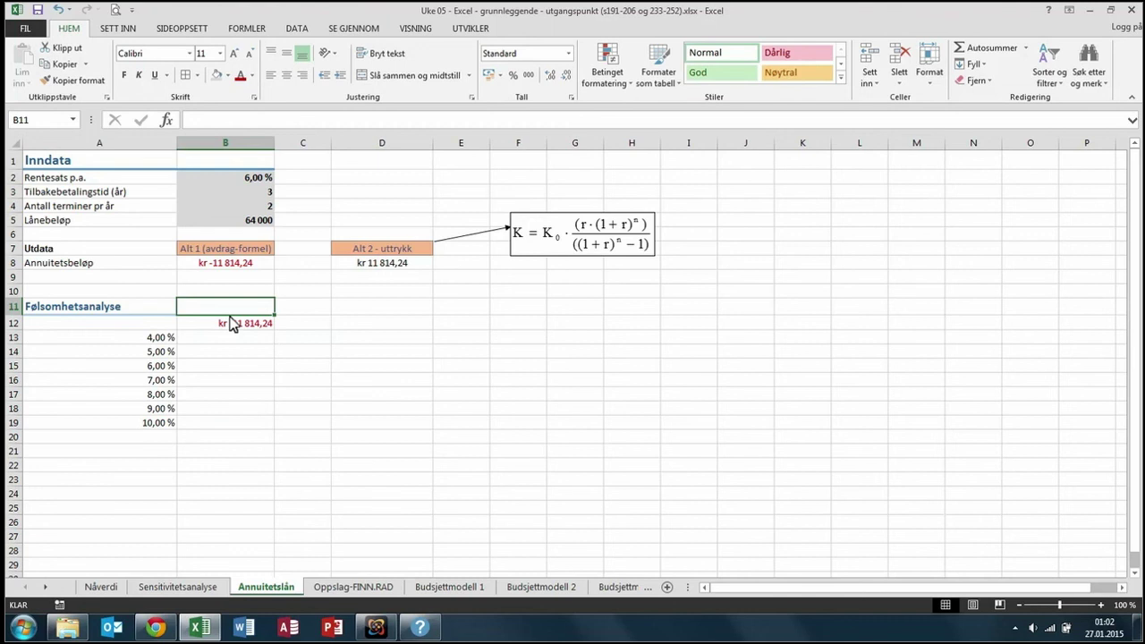
type("A")
type("nnuitetsbeløp")
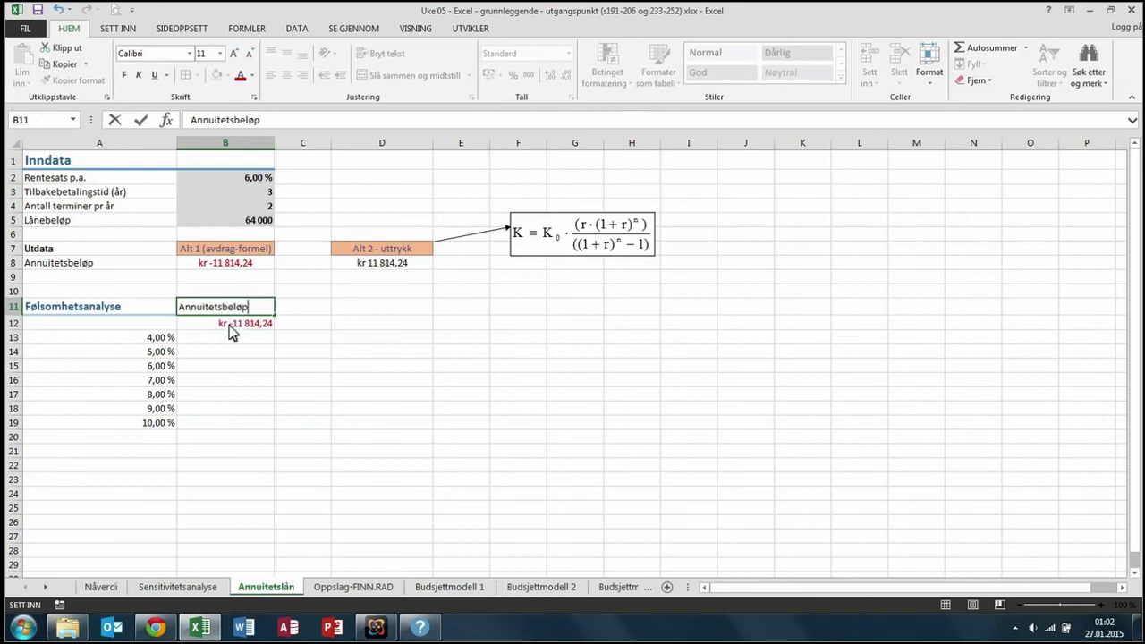
key("Return")
Enter the right-aligned label Årlig rente in A12.
key("Left")
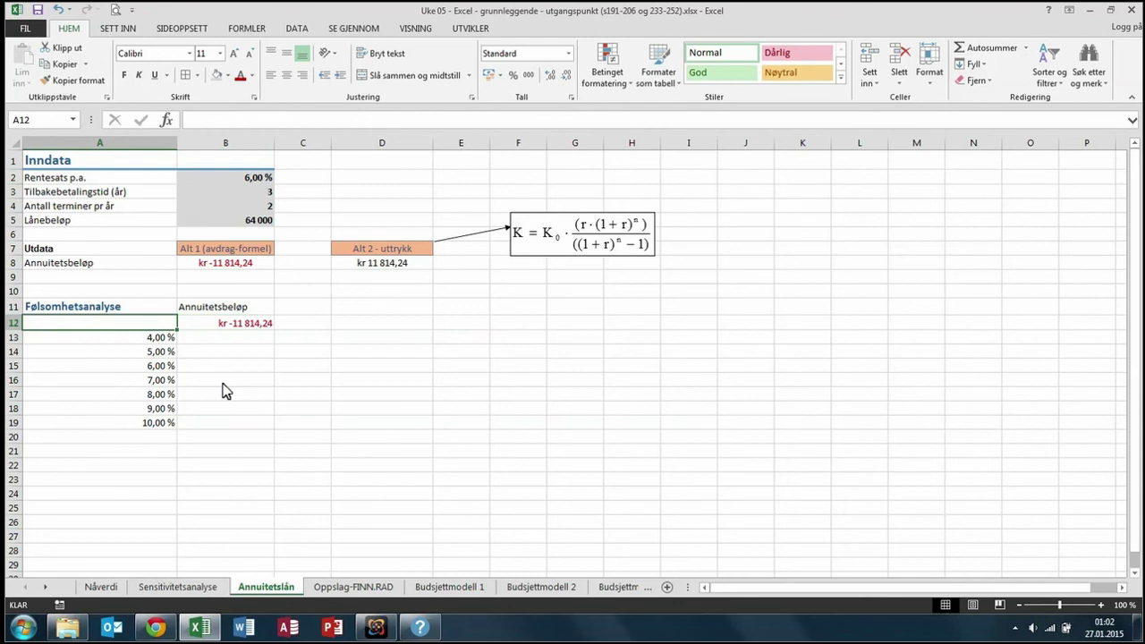
type("Årlig")
key("BackSpace")
key("BackSpace")
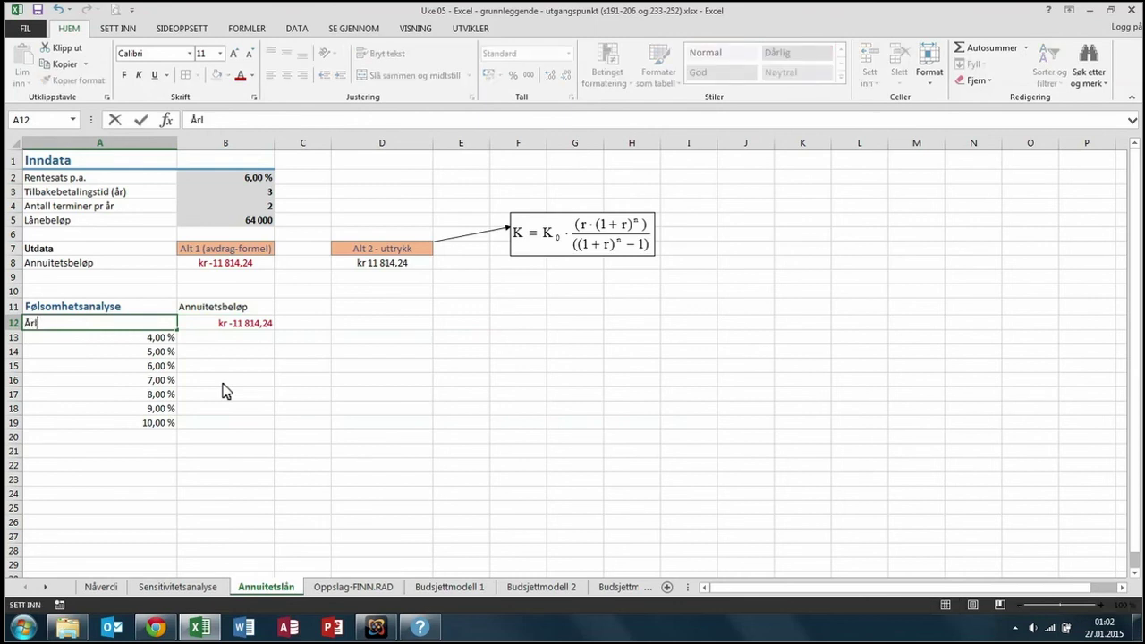
type("ig rente")
left_click(96, 393)
left_click(82, 323)
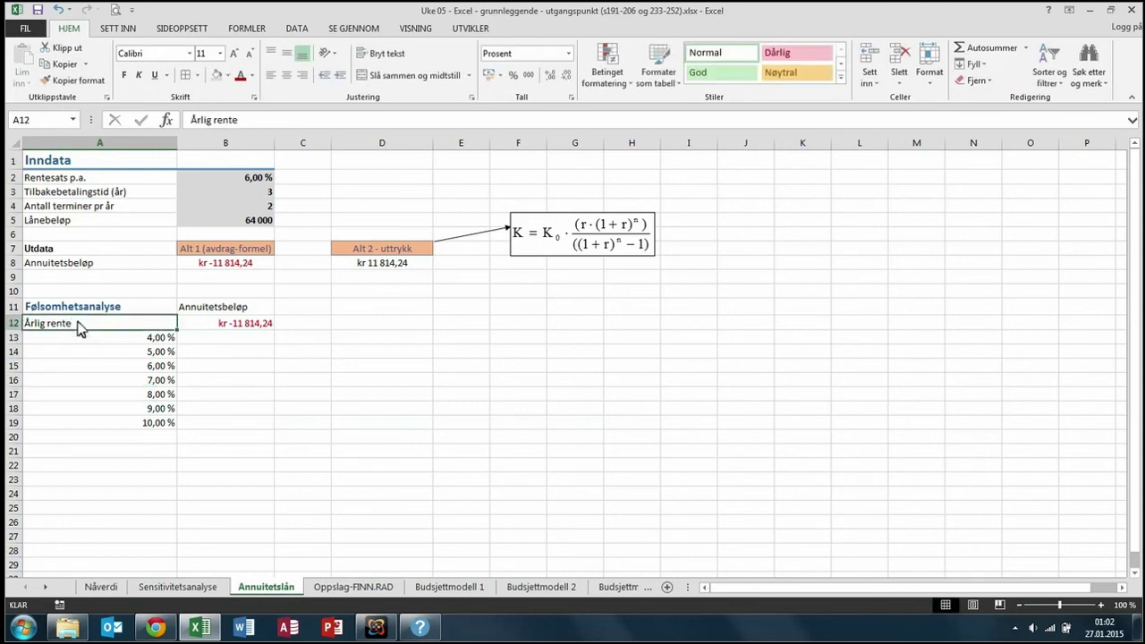
left_click(304, 76)
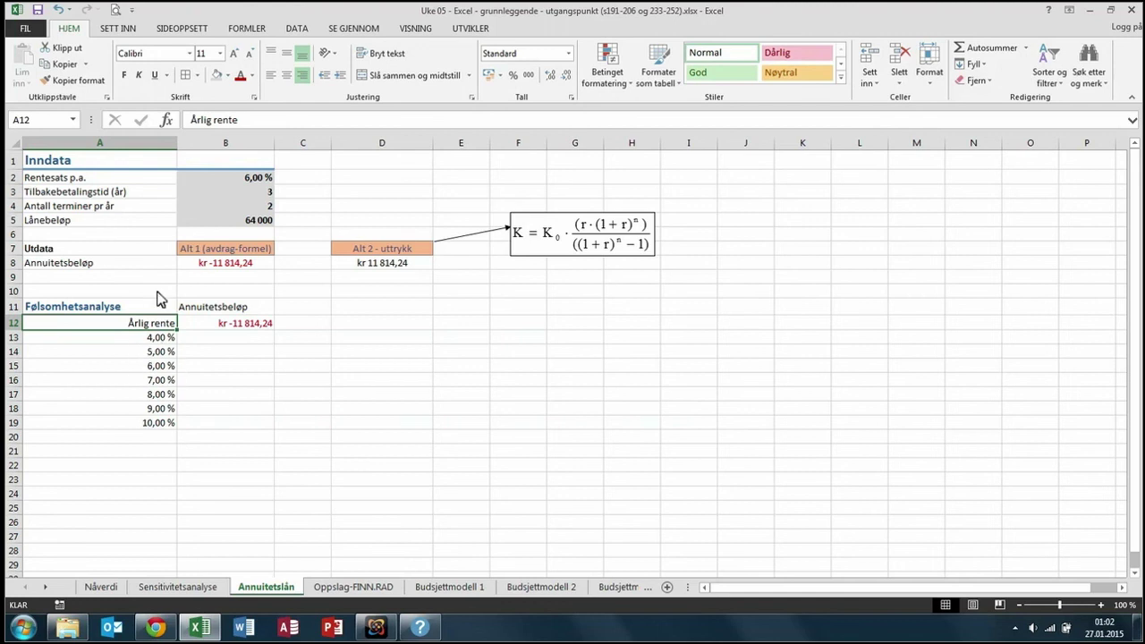
Narrow column A to fit the table labels.
left_click_drag(179, 149, 141, 149)
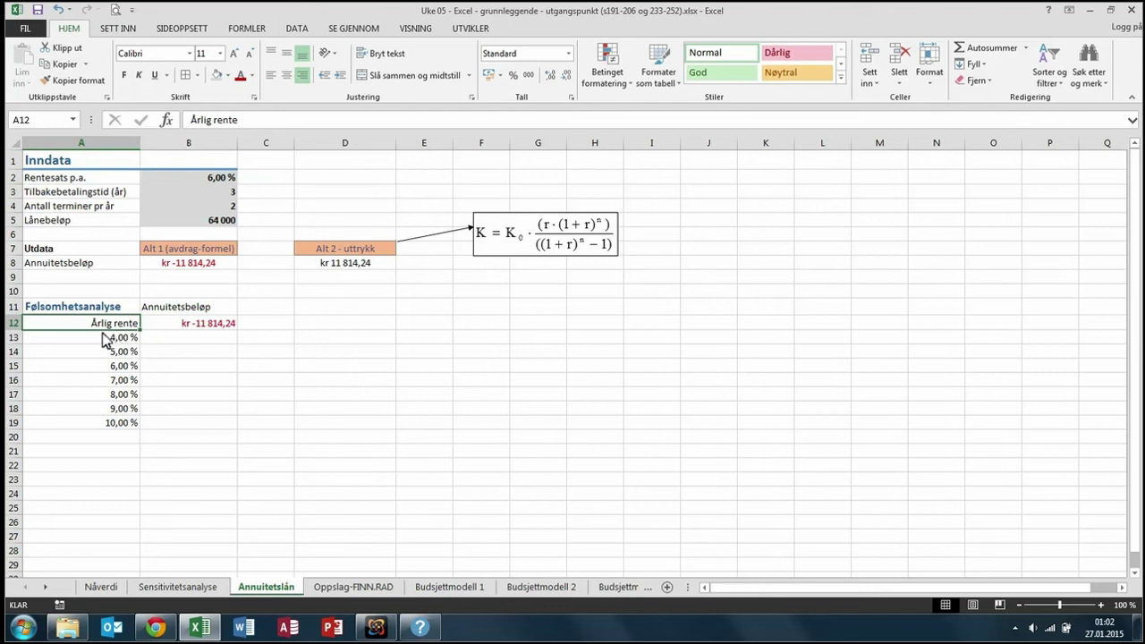
left_click_drag(103, 307, 177, 306)
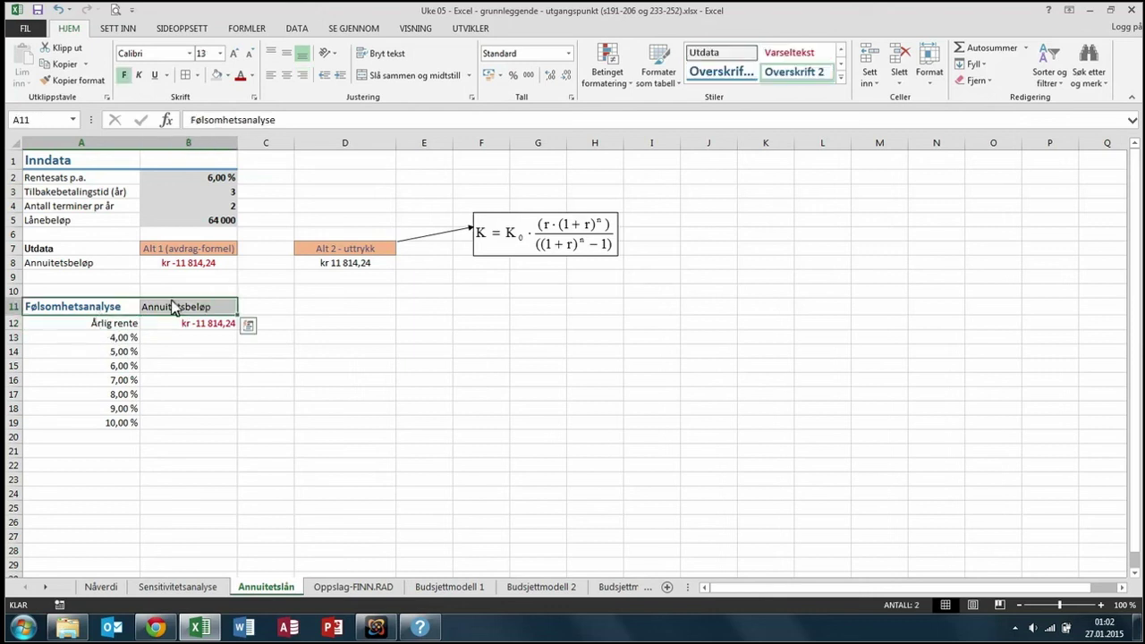
left_click(173, 308)
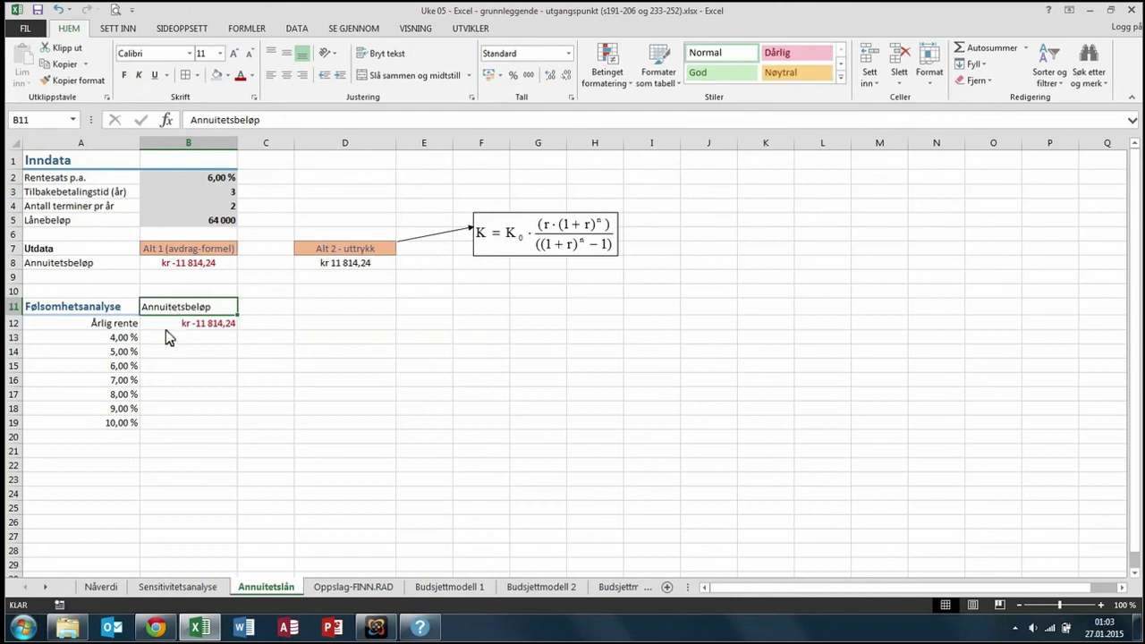
left_click(172, 351)
left_click(124, 328)
Create a Datatabell on A12:B19 with B2 as the column input cell.
left_click_drag(124, 331, 162, 423)
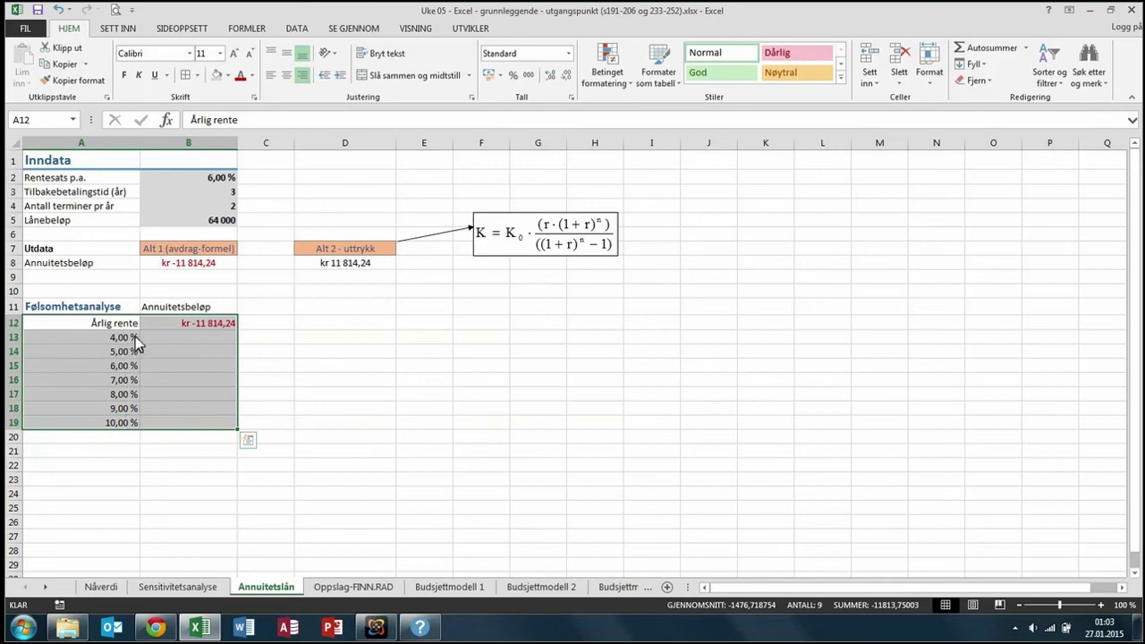
left_click(296, 29)
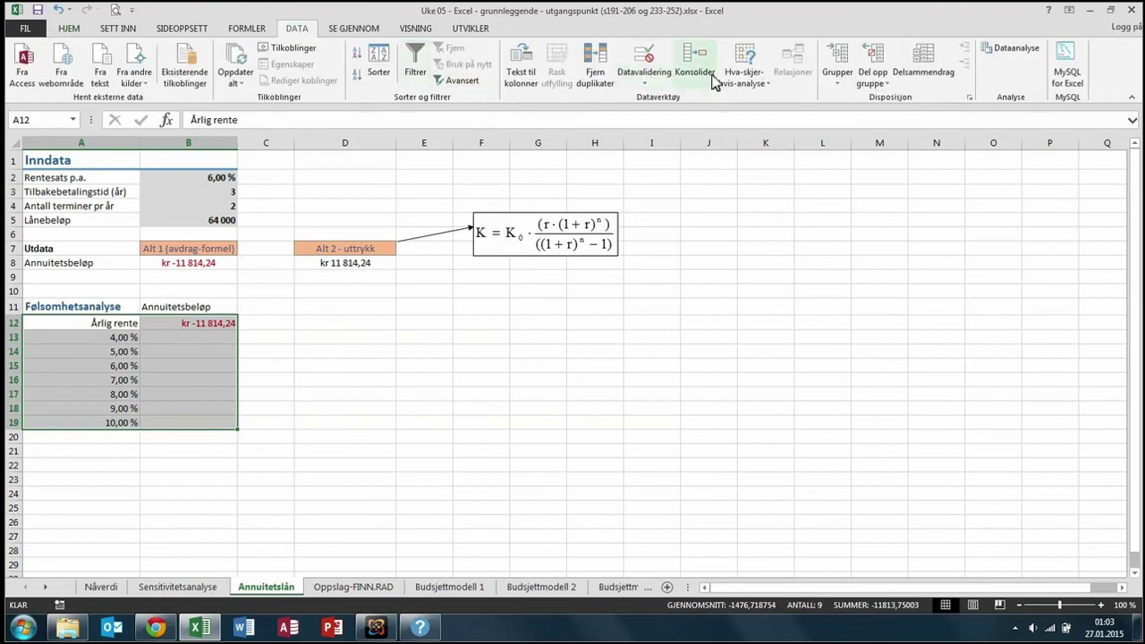
left_click(742, 81)
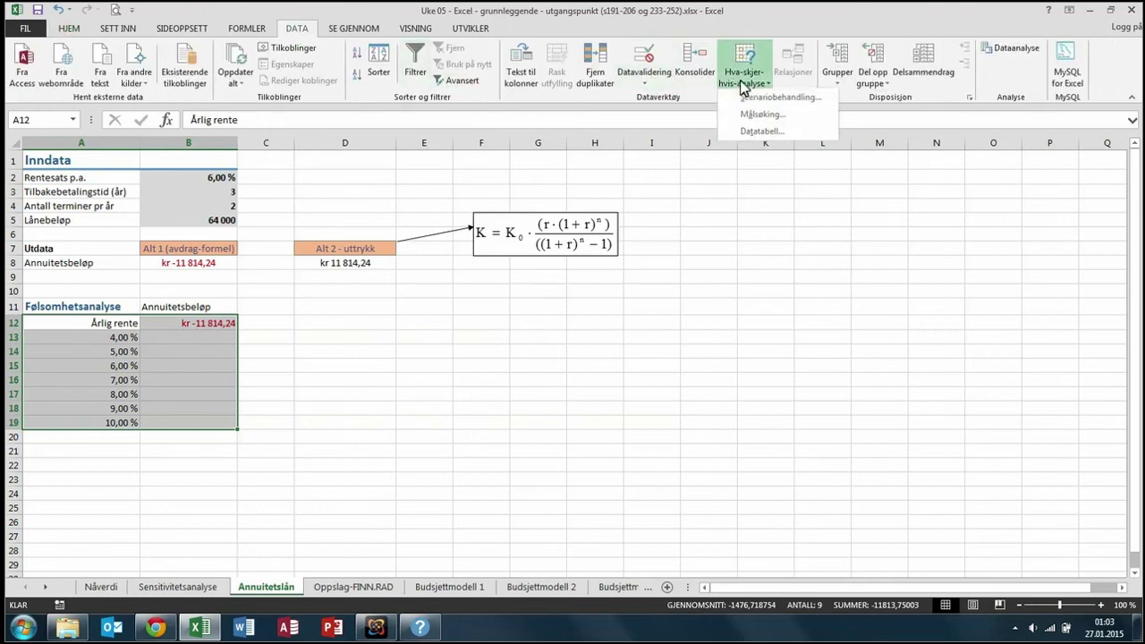
left_click(760, 135)
left_click_drag(373, 267, 416, 307)
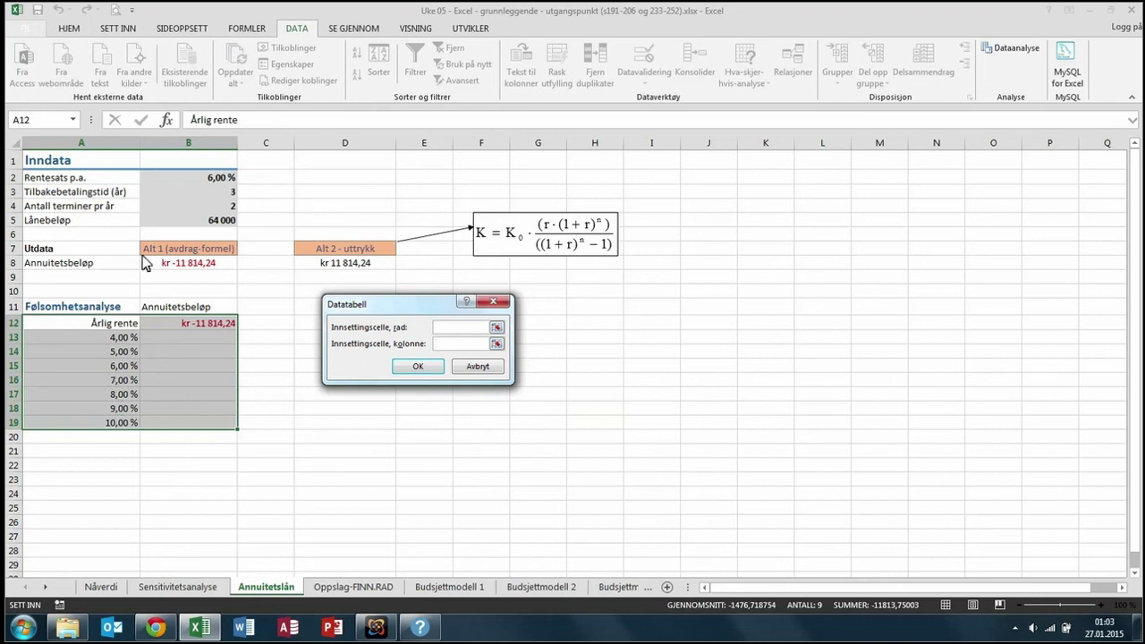
left_click(215, 179)
left_click(413, 368)
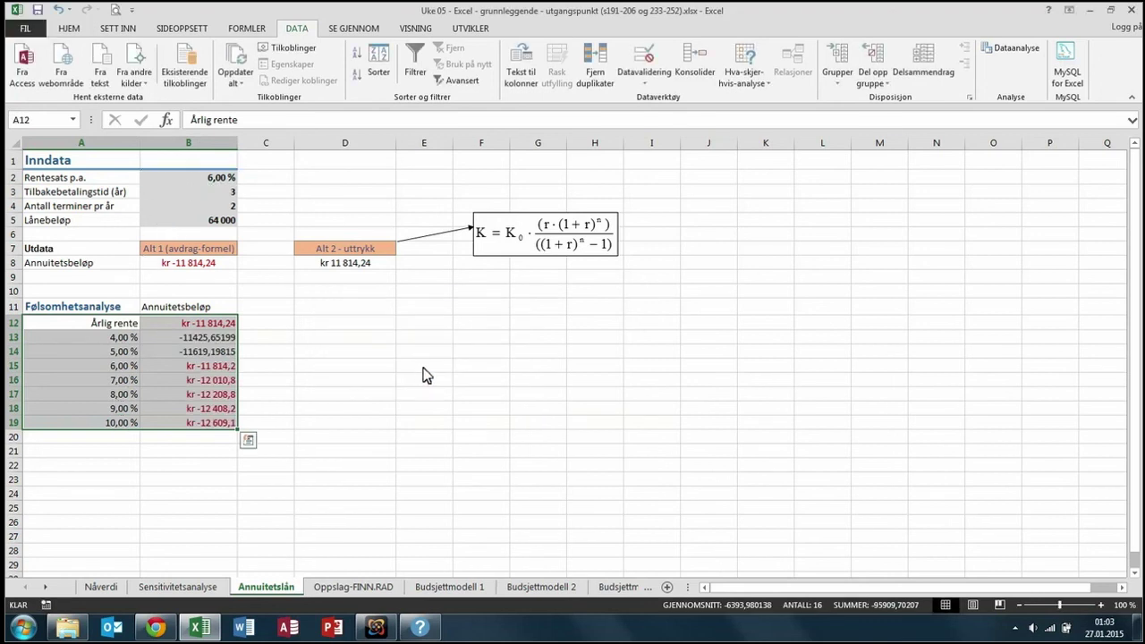
left_click(72, 29)
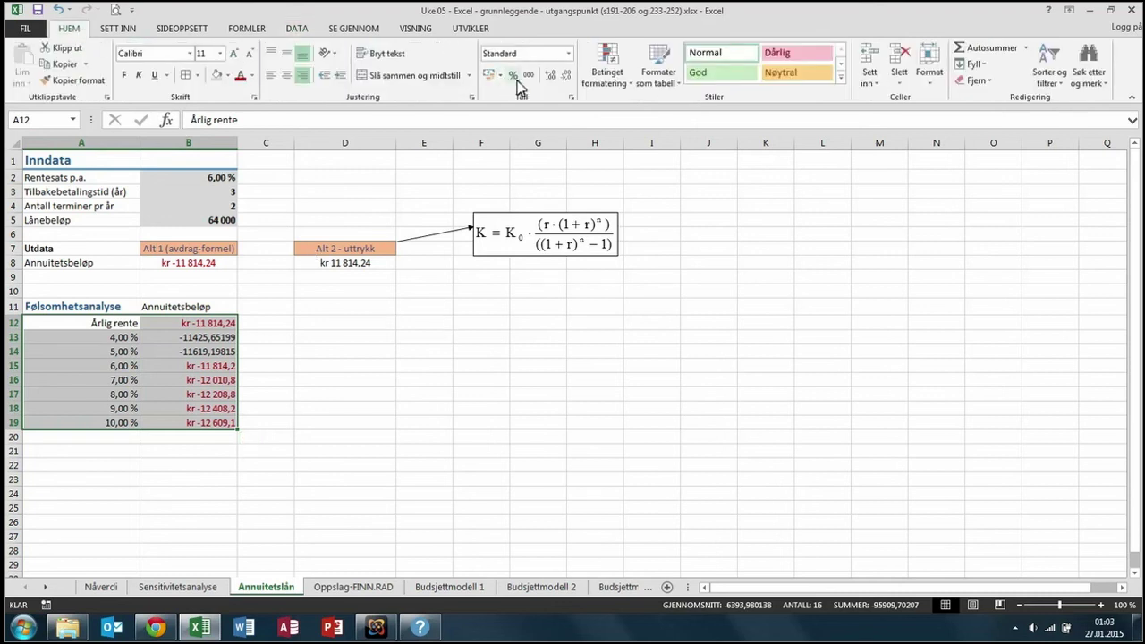
Format the payments in B12:B19 as currency with no decimals.
left_click(388, 363)
left_click_drag(192, 324, 202, 423)
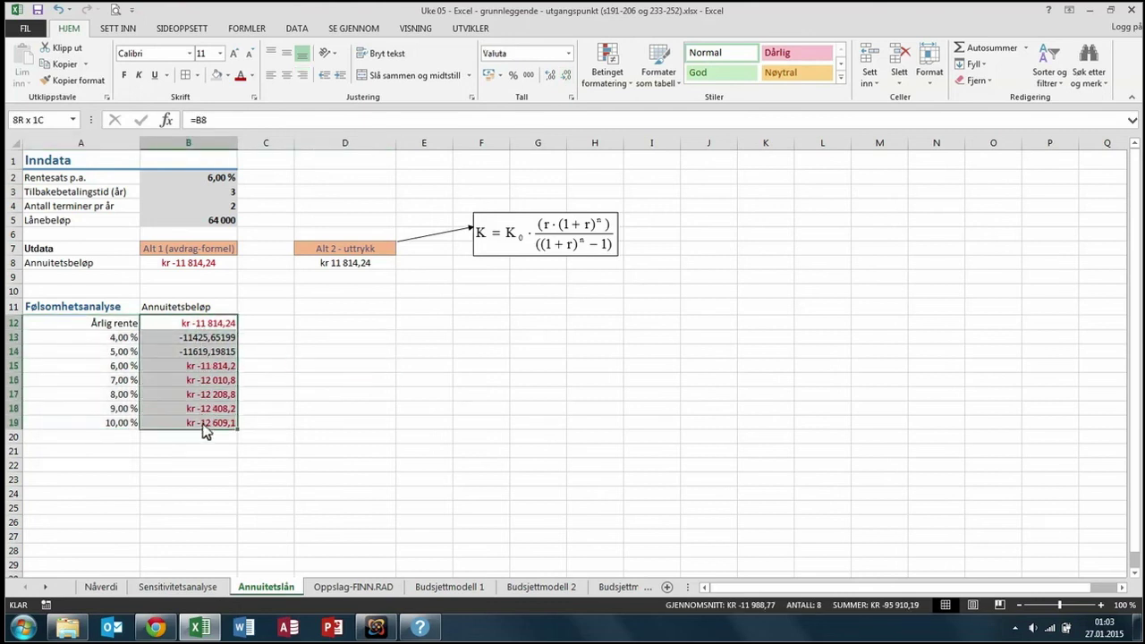
left_click(567, 76)
left_click(567, 76)
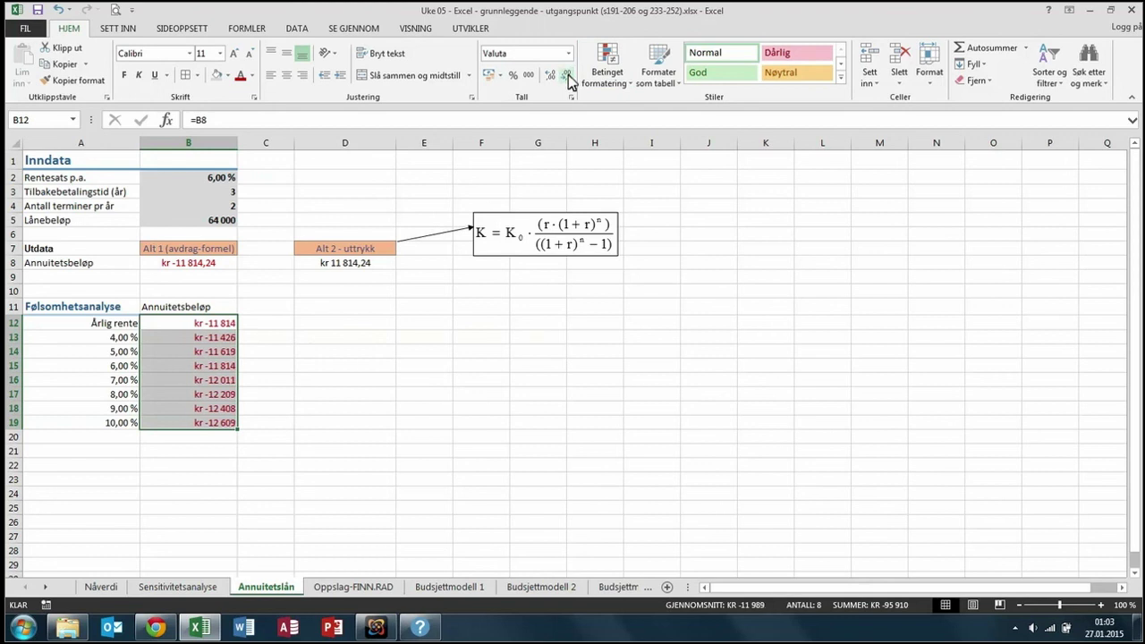
Show the rates in A13:A19 with one decimal and check the formulas in A15 and B15.
left_click_drag(130, 340, 126, 425)
left_click(560, 79)
left_click(427, 410)
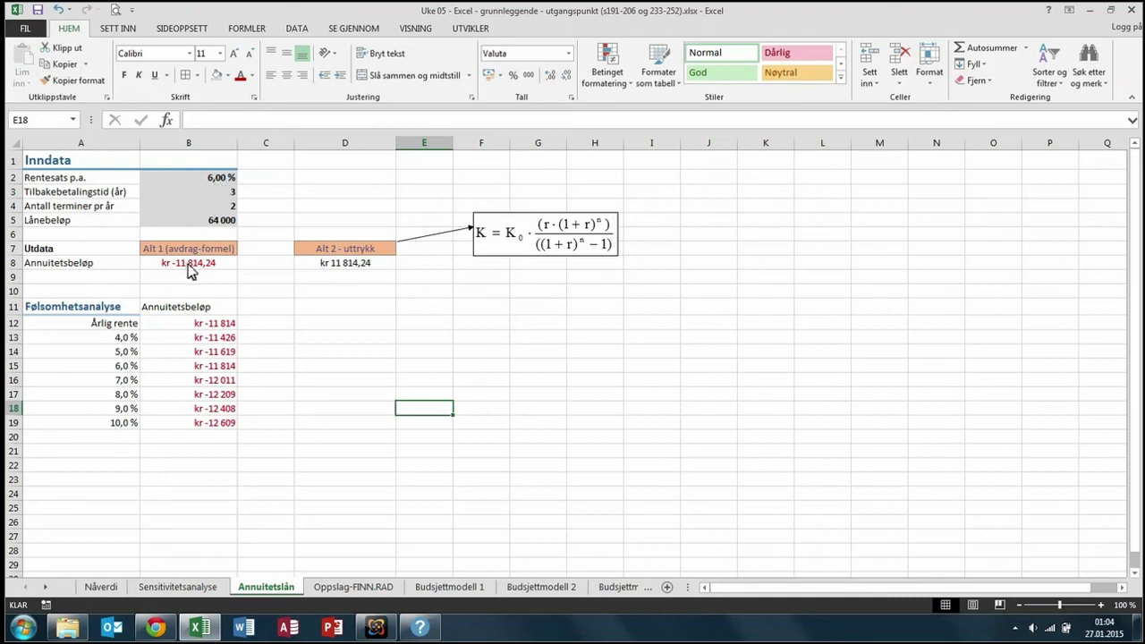
left_click(122, 368)
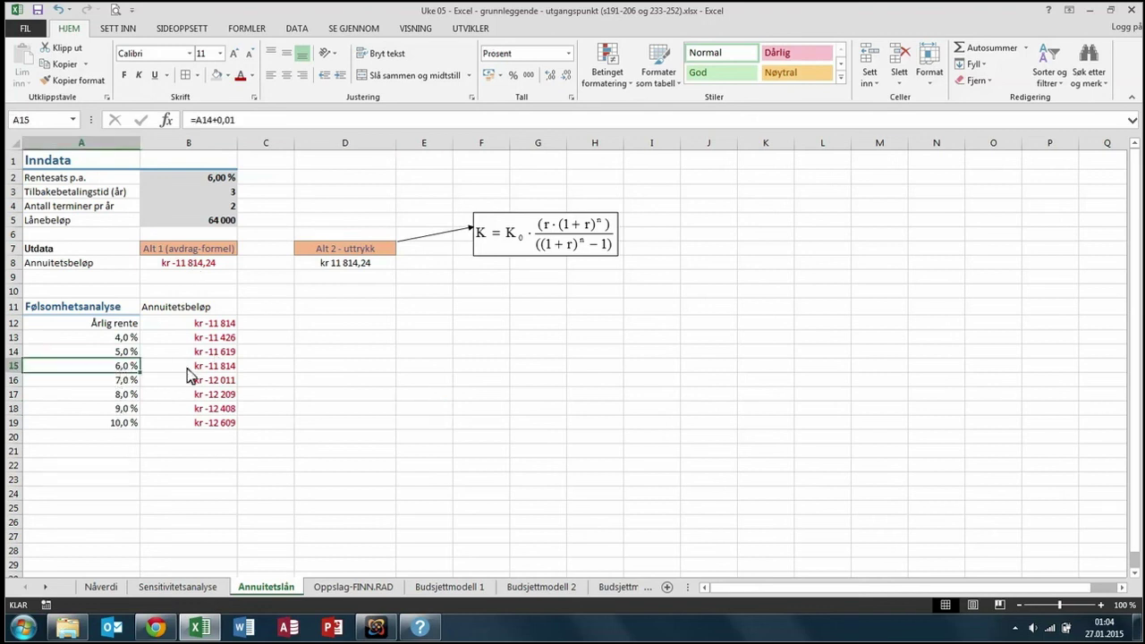
left_click(187, 368)
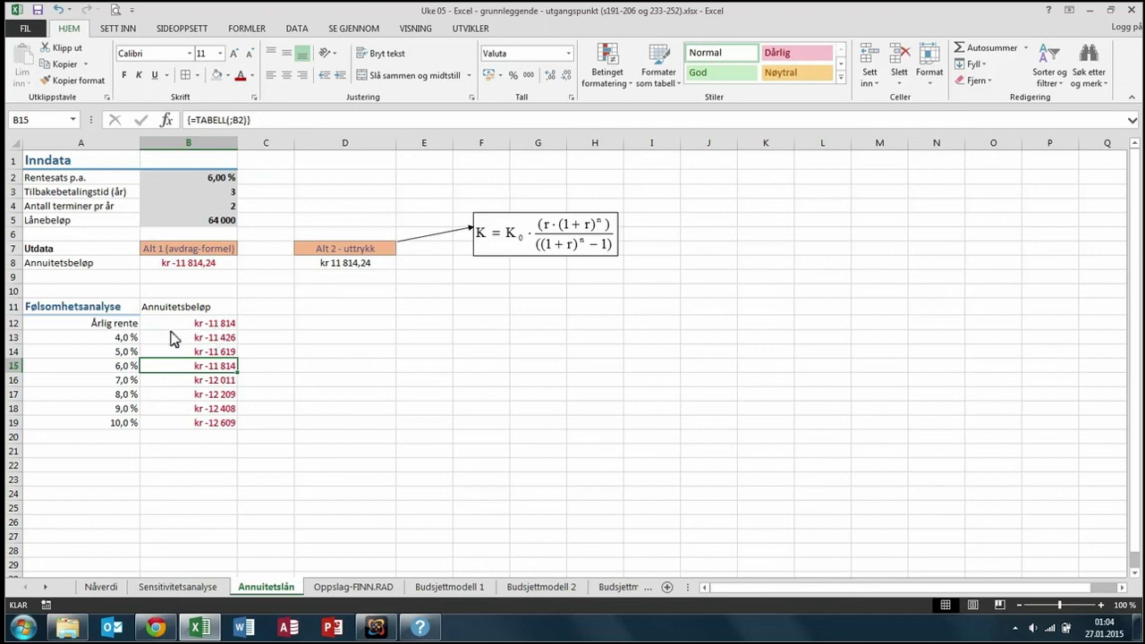
Apply All Borders to the rate and payment table A13:B19.
mouse_move(130, 341)
left_mouse_down()
mouse_move(174, 366)
mouse_move(182, 420)
left_mouse_up()
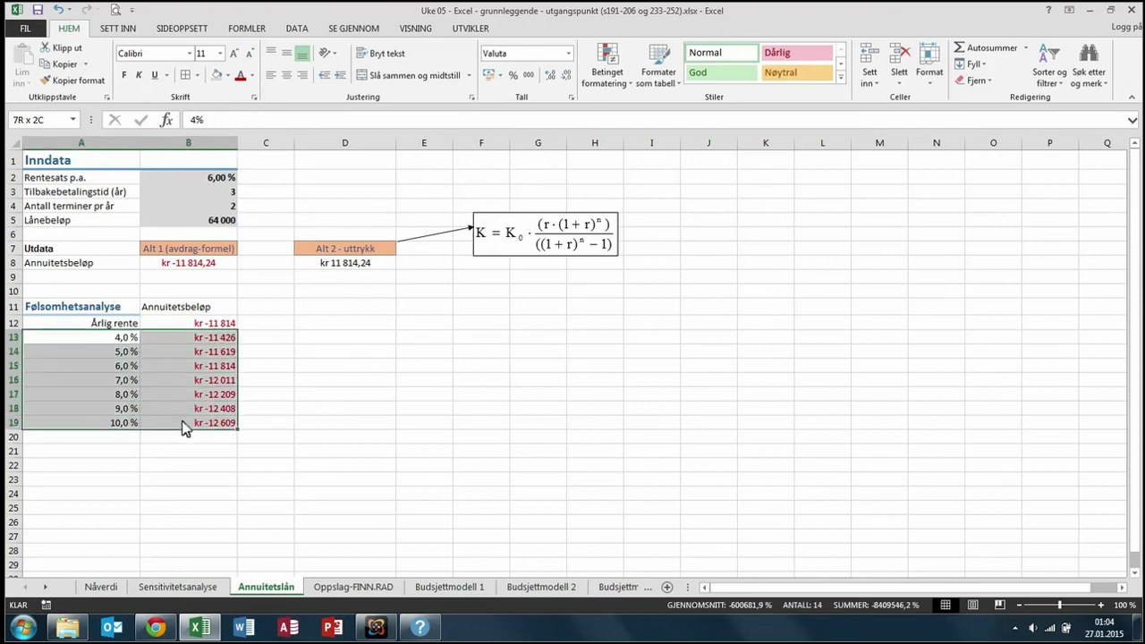
left_click(185, 75)
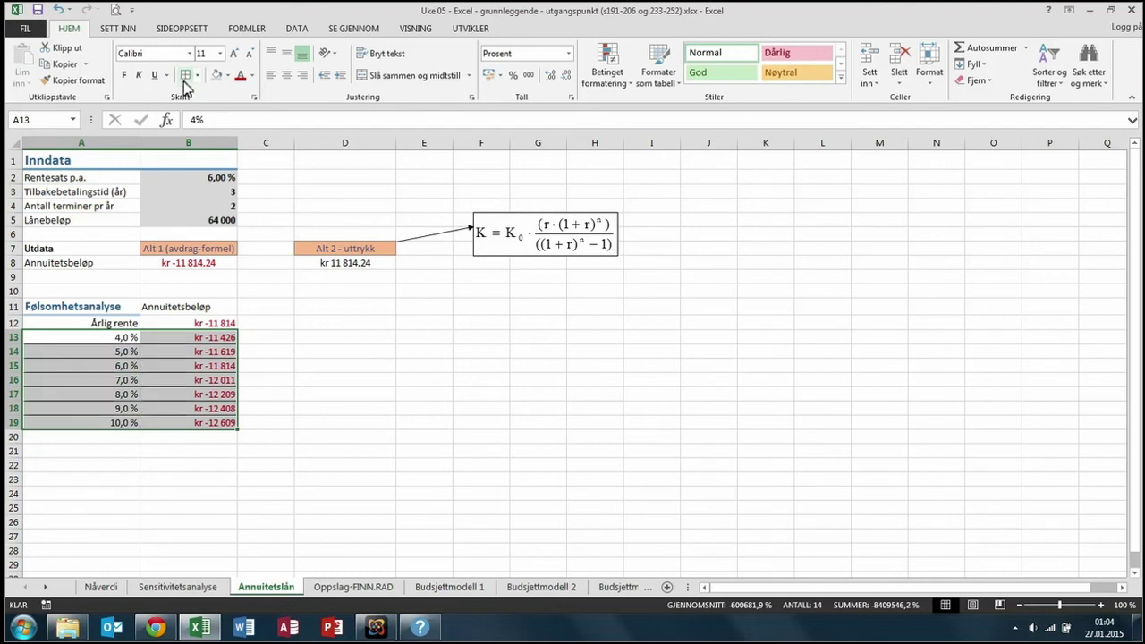
left_click(275, 426)
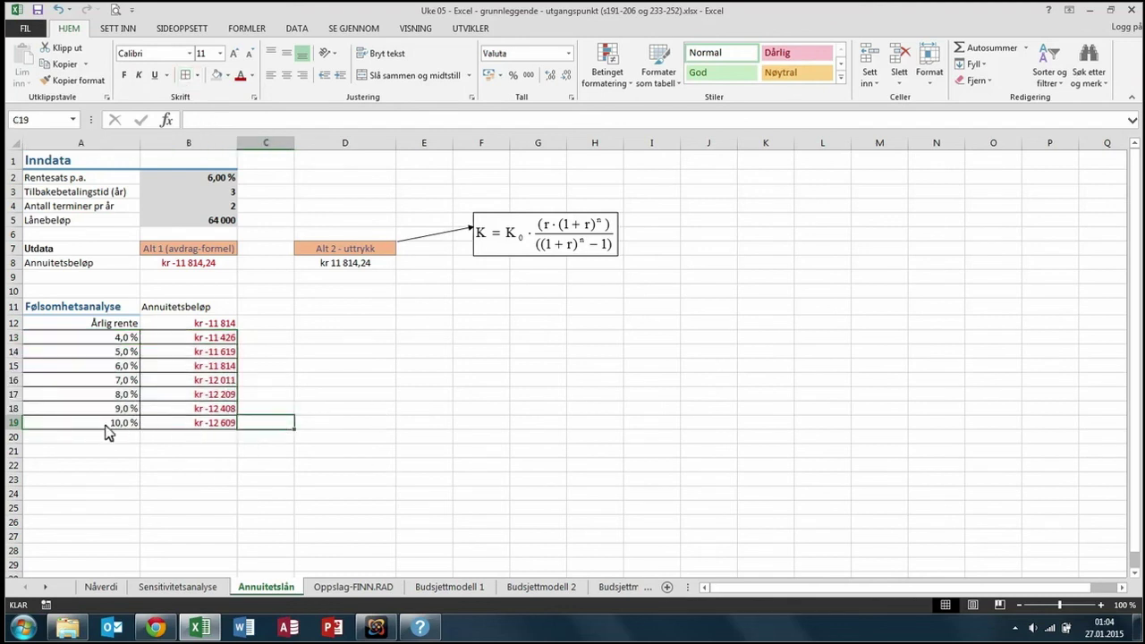
Inspect the data-table formulas in B19 and B18.
left_click(183, 428)
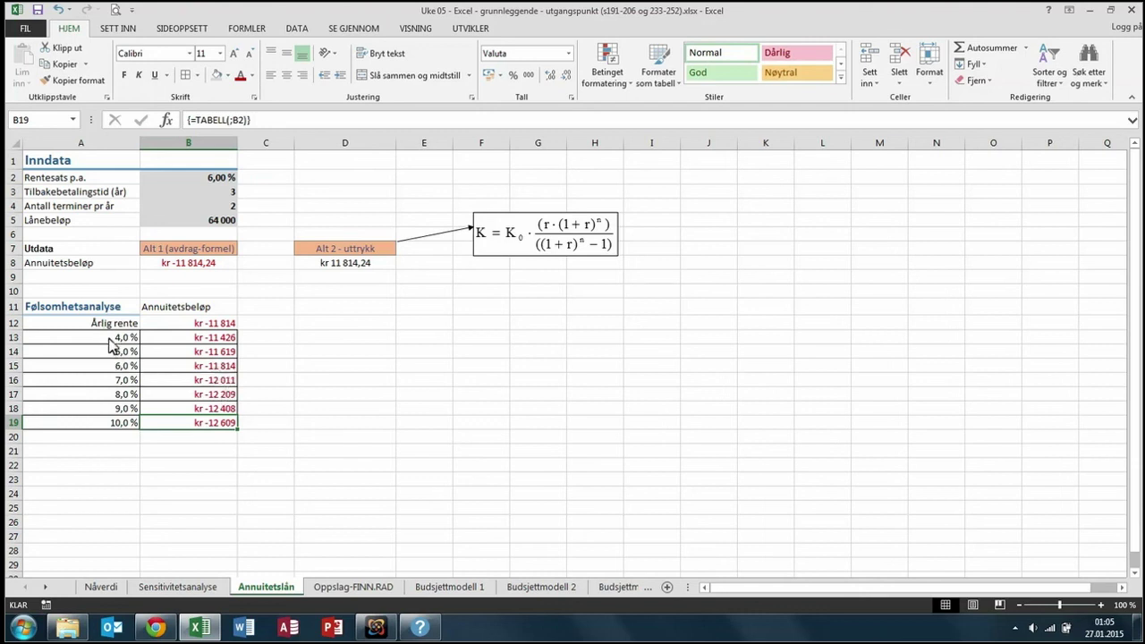
mouse_move(112, 341)
left_mouse_down()
mouse_move(190, 349)
mouse_move(191, 431)
left_mouse_up()
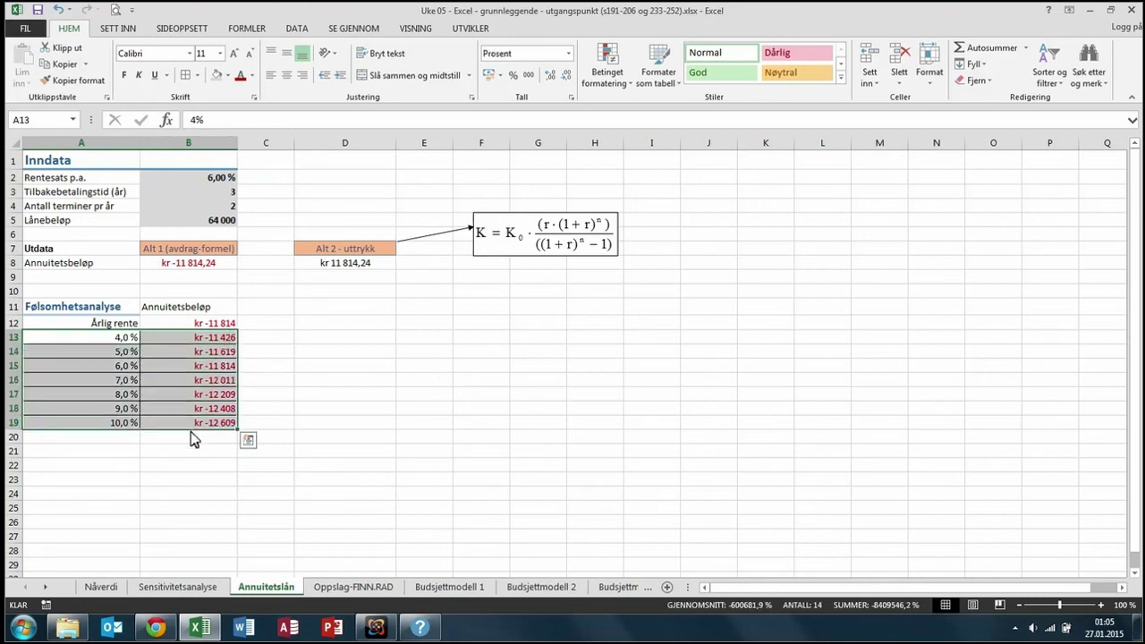
left_click(188, 411)
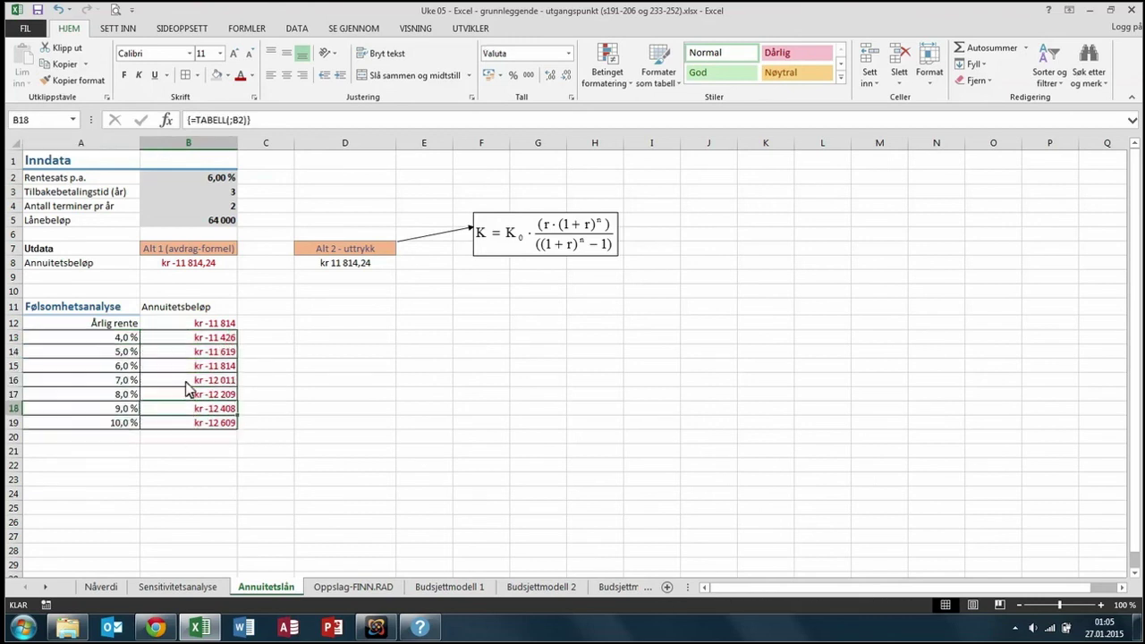
Try to change B14's formula and dismiss the 'Funksjonen er ugyldig' error.
left_click(212, 354)
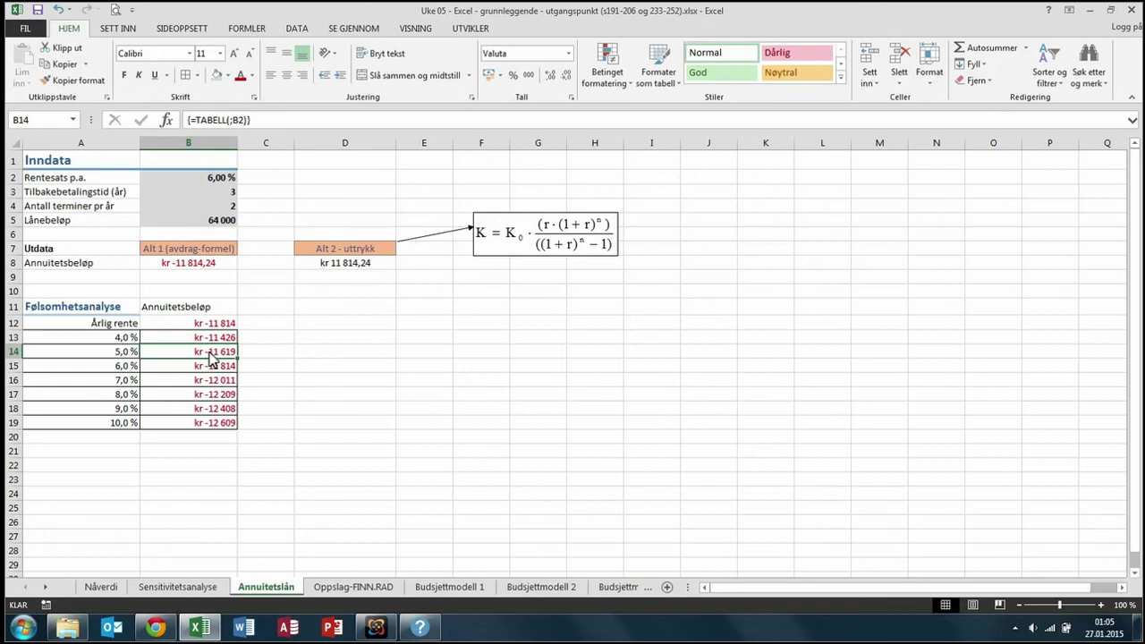
left_click(250, 119)
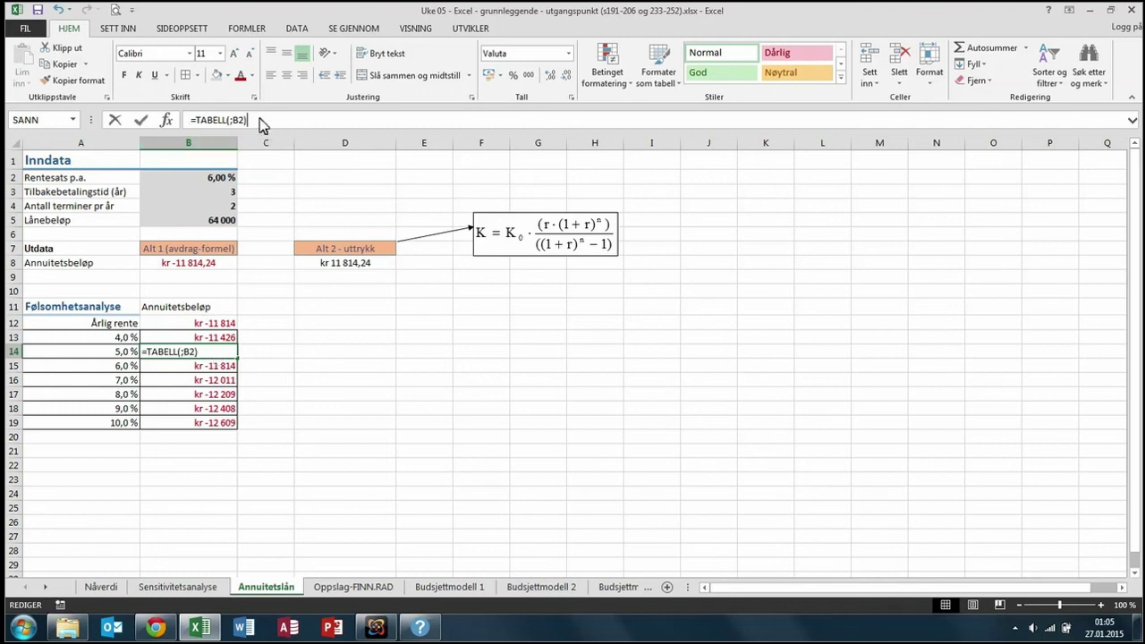
key("Return")
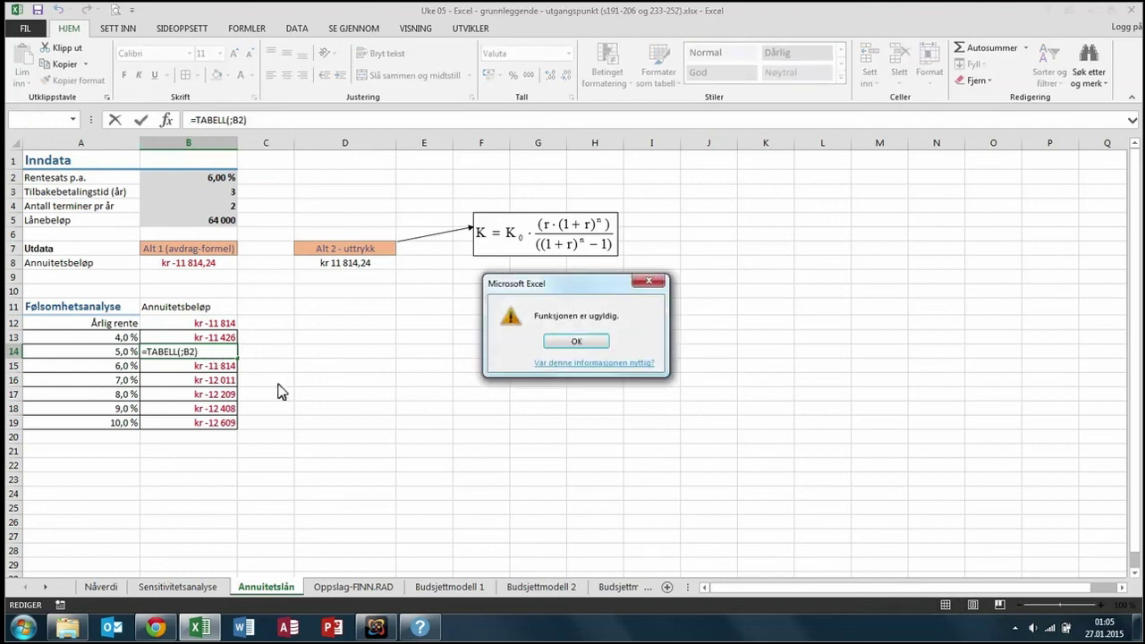
left_click(576, 340)
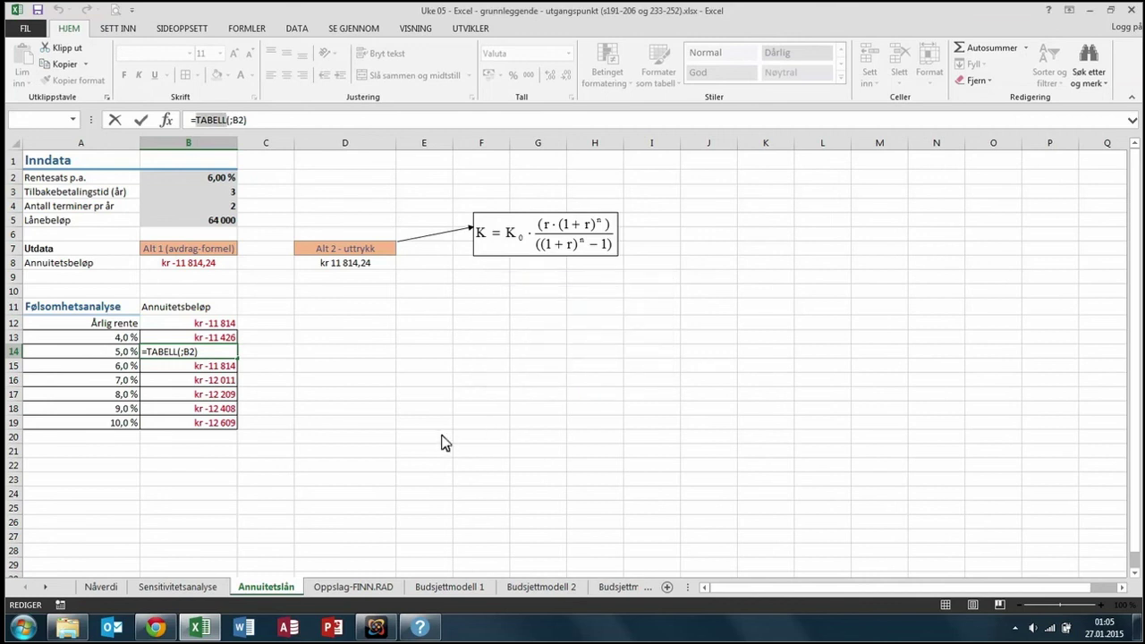
Cancel the B14 edit so it keeps {=TABELL(;B2)} and shows kr -11 619.
key("ctrl+shift+Return")
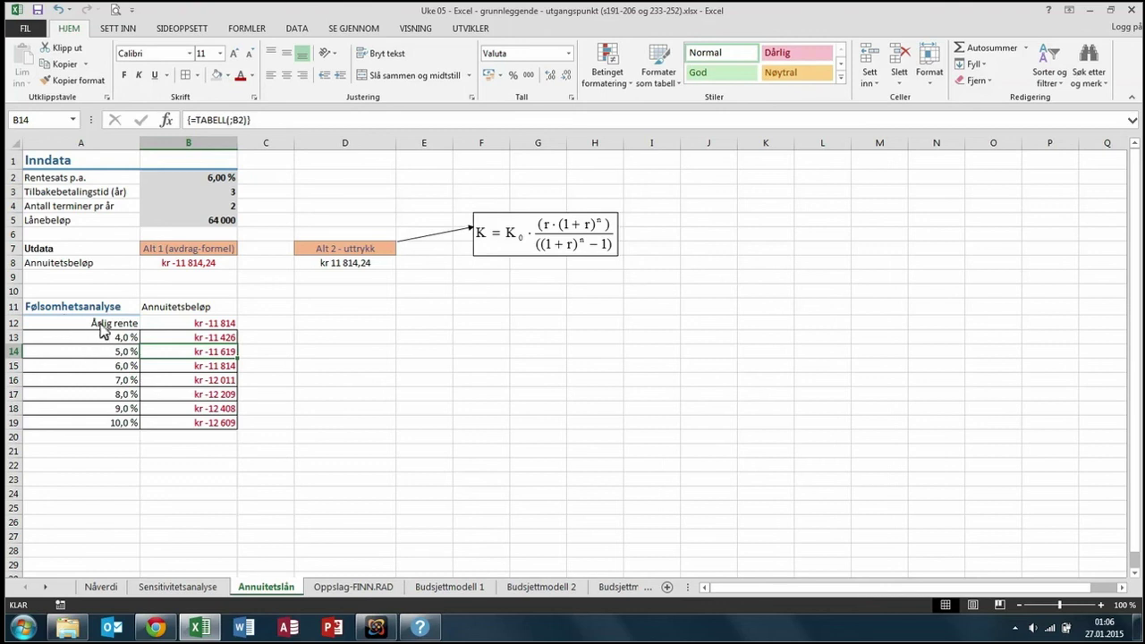
Delete the data-table payment results in B13:B19.
left_click_drag(195, 340, 204, 430)
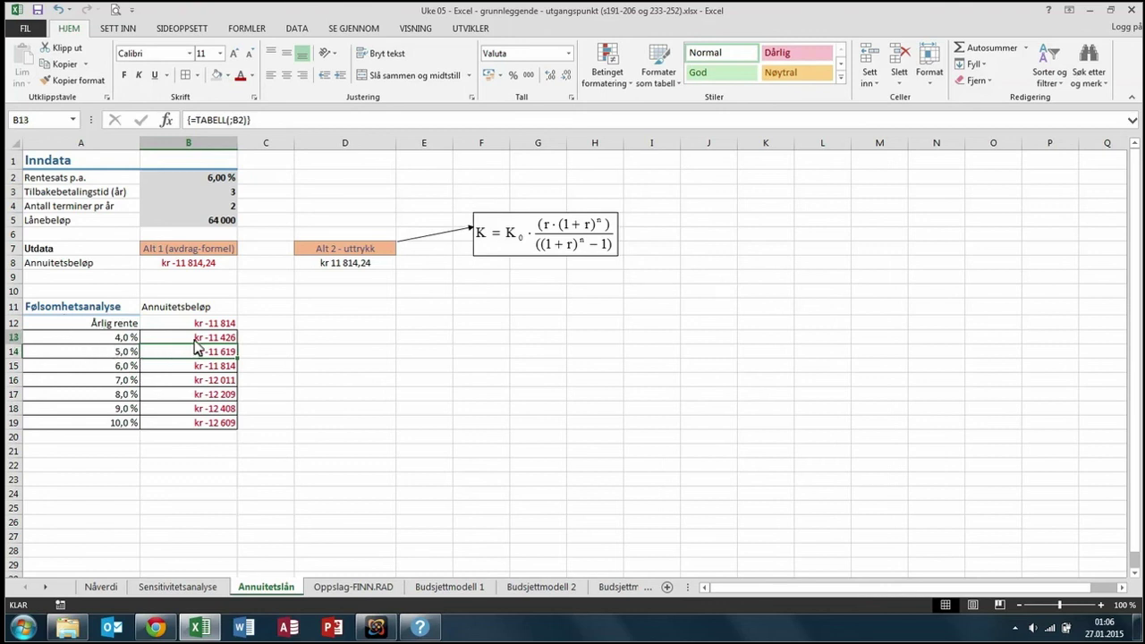
key("Delete")
left_click(209, 438)
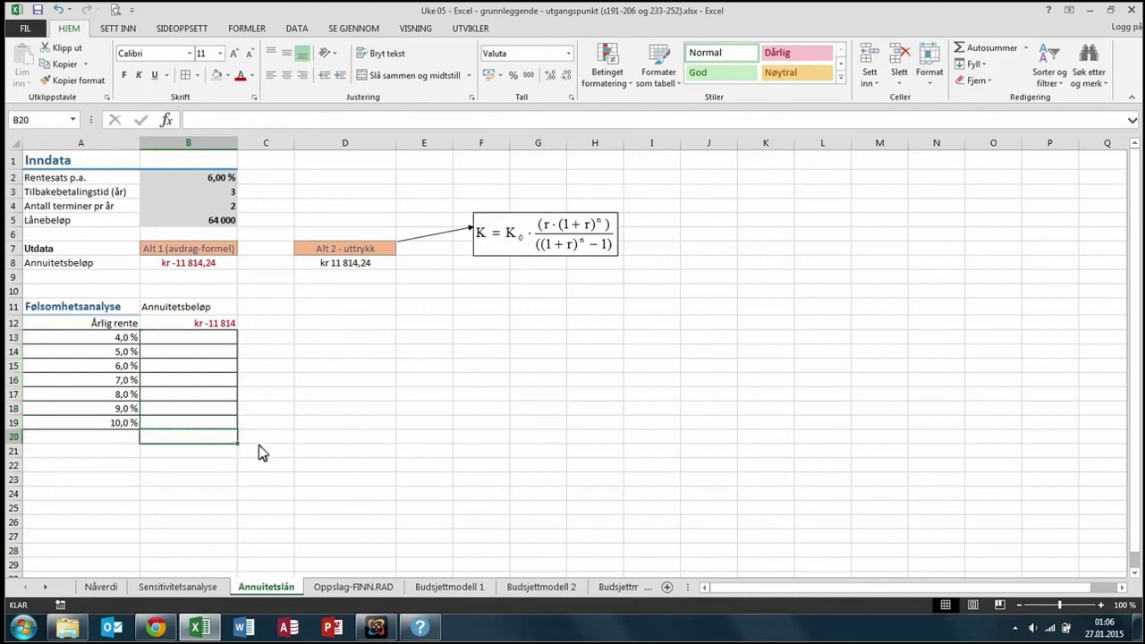
Copy blank cell F15's formatting onto A13:B19 to remove borders and fill.
left_click_drag(97, 337, 196, 418)
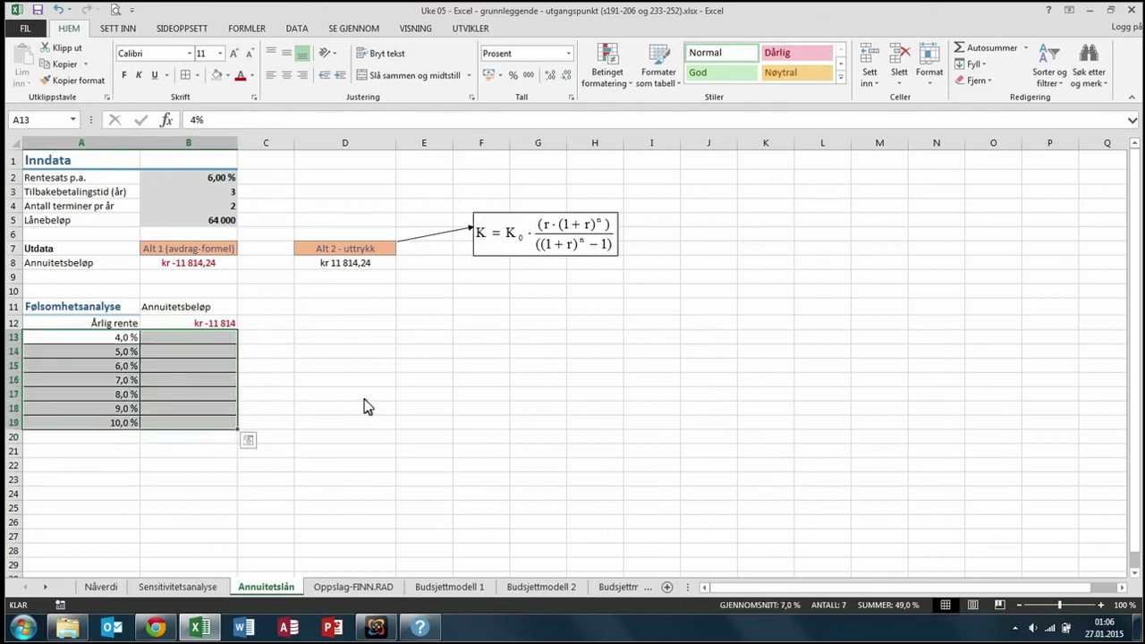
left_click(474, 370)
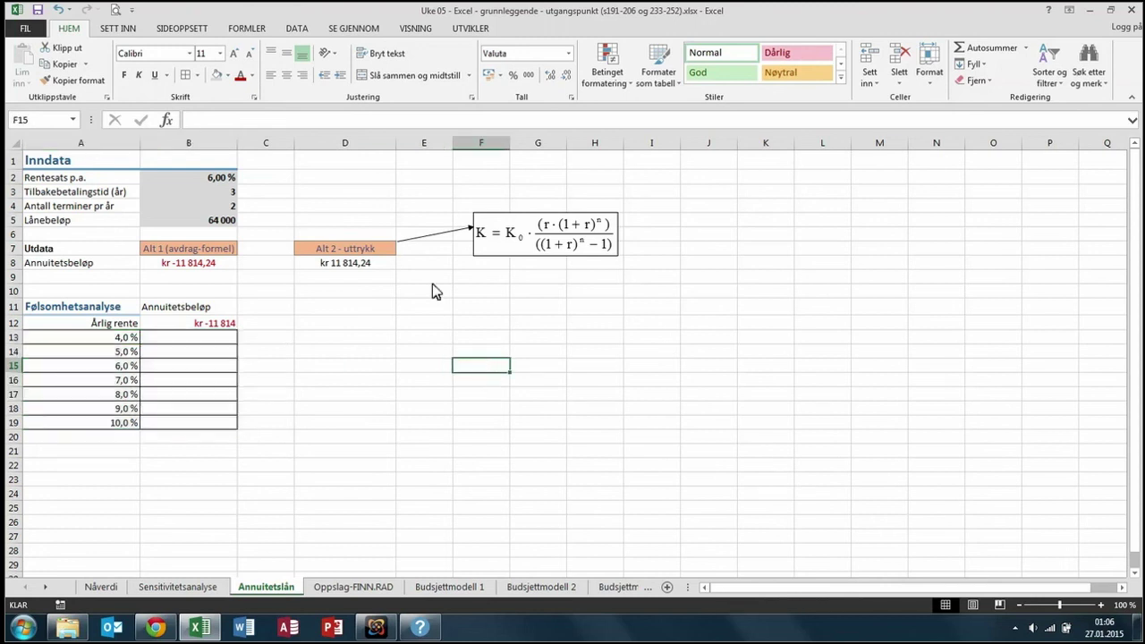
left_click(71, 80)
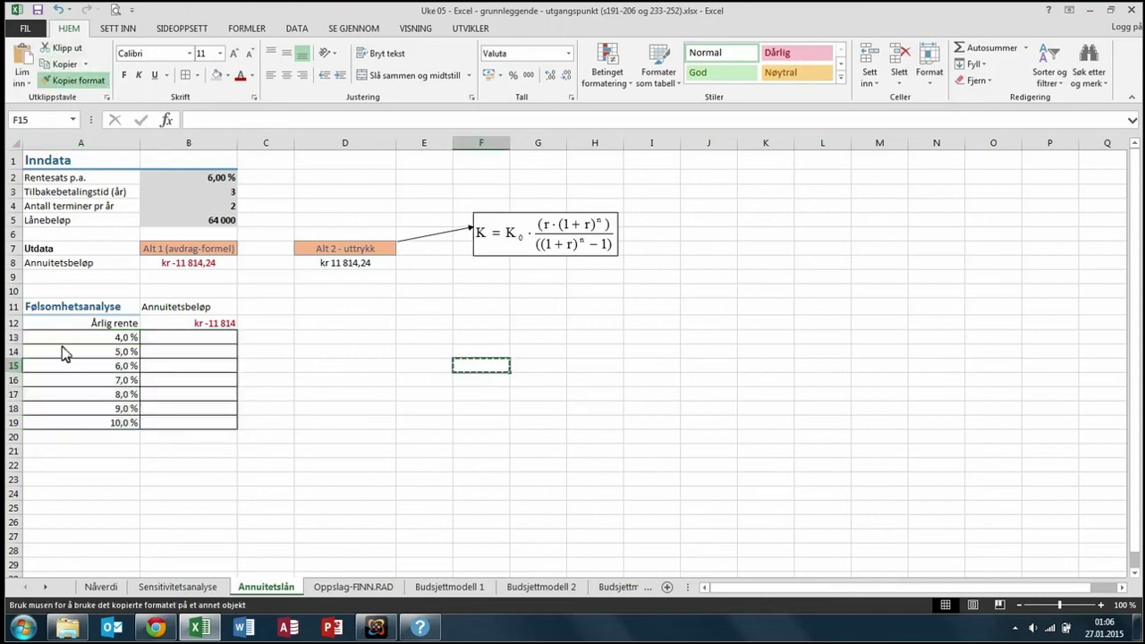
left_click_drag(79, 337, 178, 434)
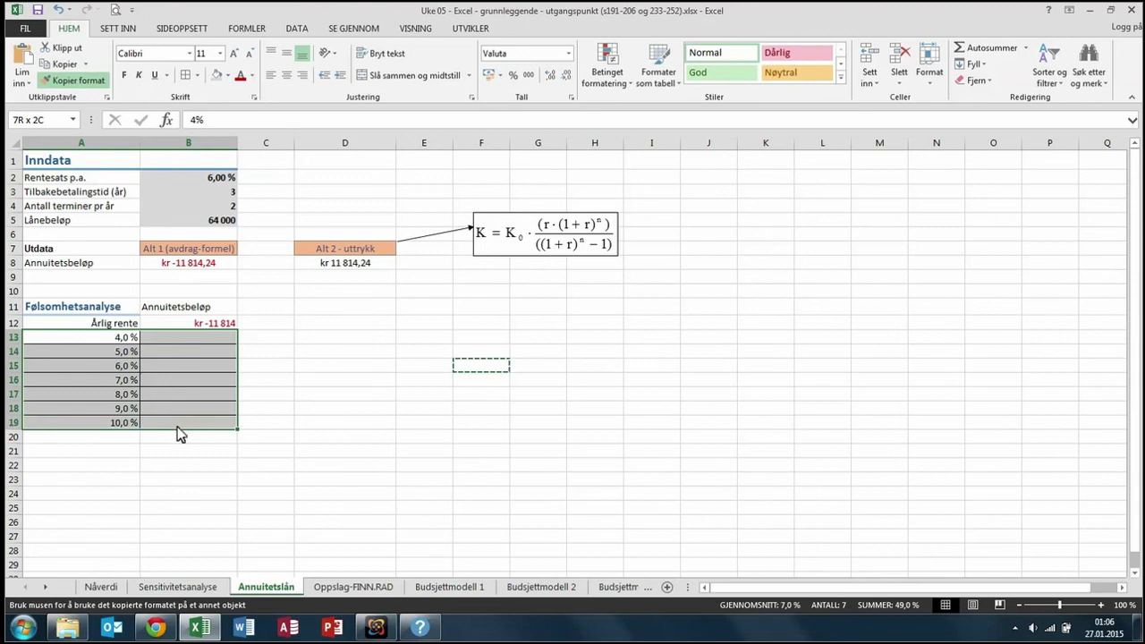
left_click(193, 452)
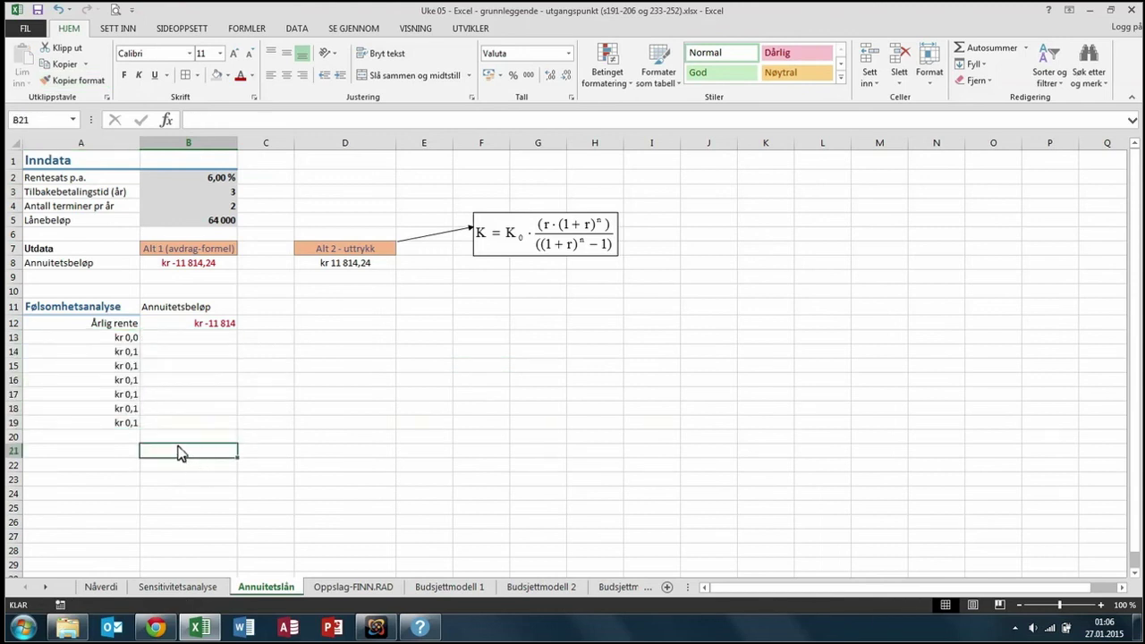
Format the rates in A13:A19 as Prosent percentages.
left_click_drag(125, 338, 124, 431)
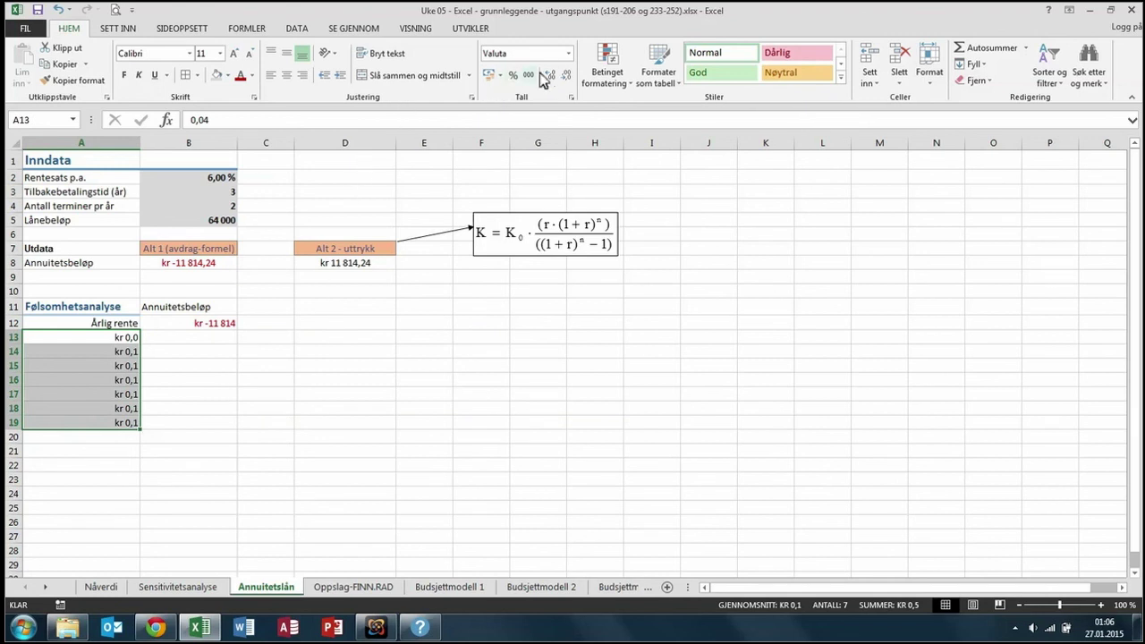
left_click(568, 53)
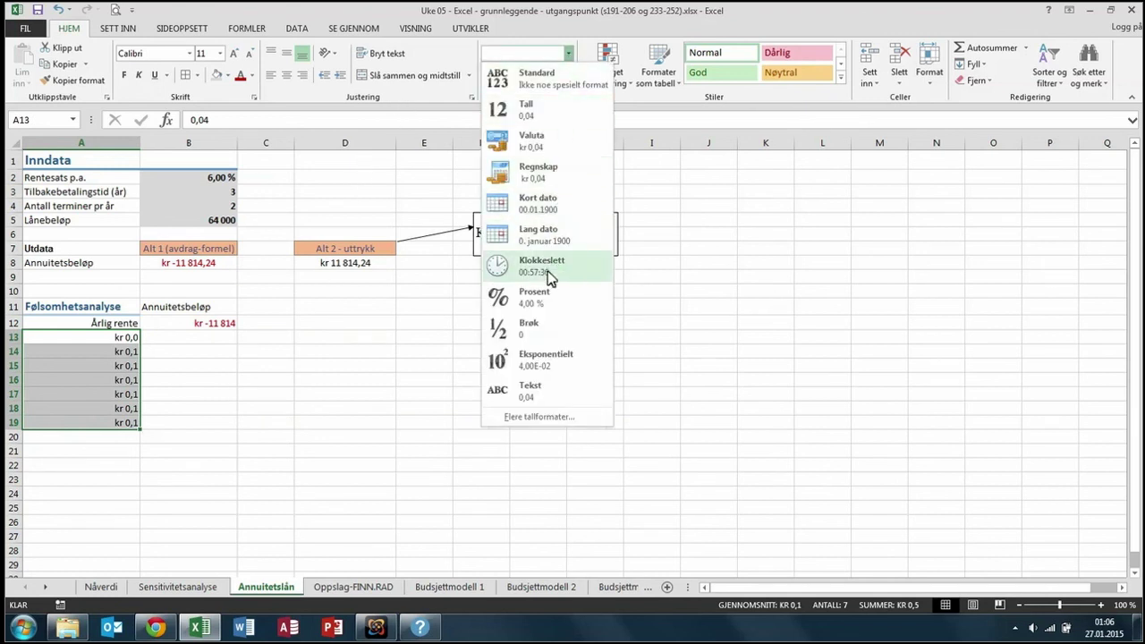
left_click(545, 297)
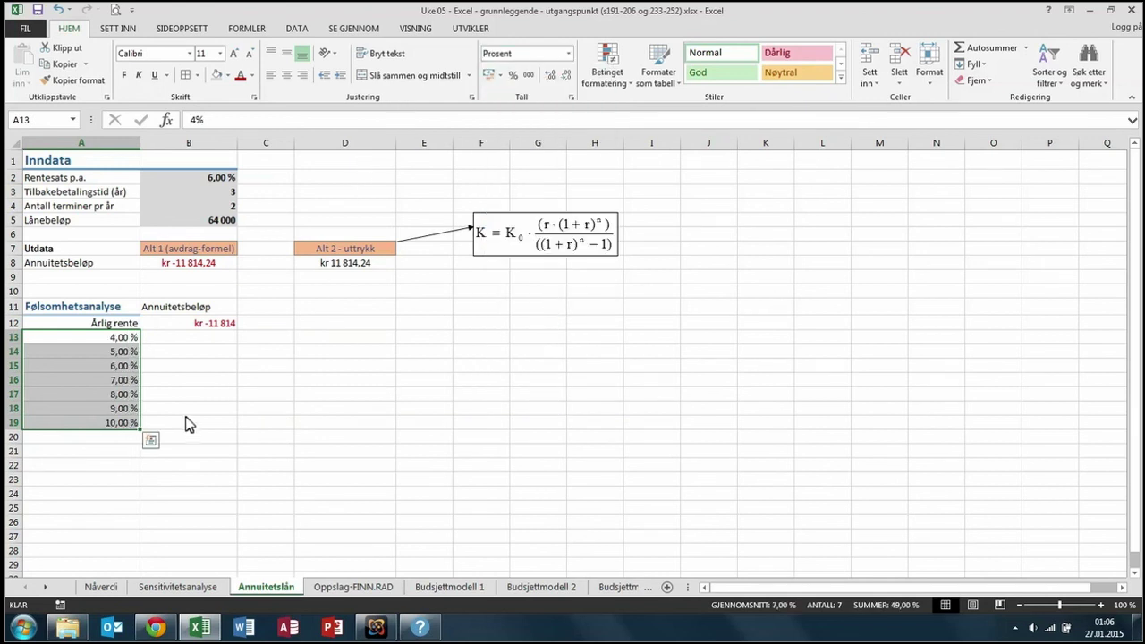
Show the rates as whole percentages 4 %–10 % and move them into B13:B19.
double_click(566, 78)
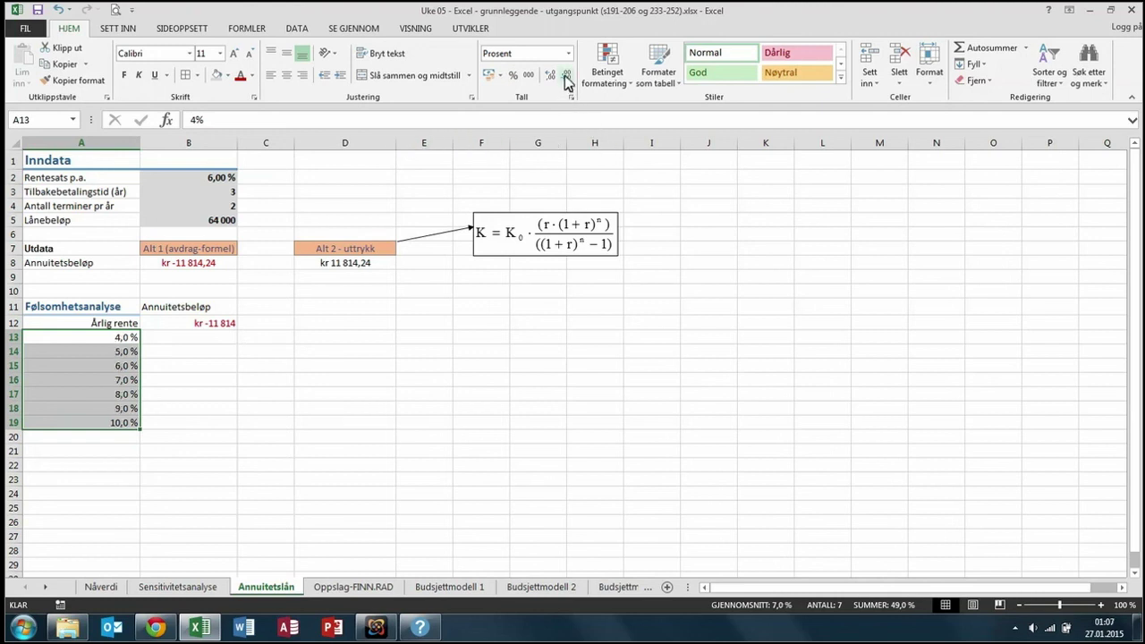
left_click(288, 481)
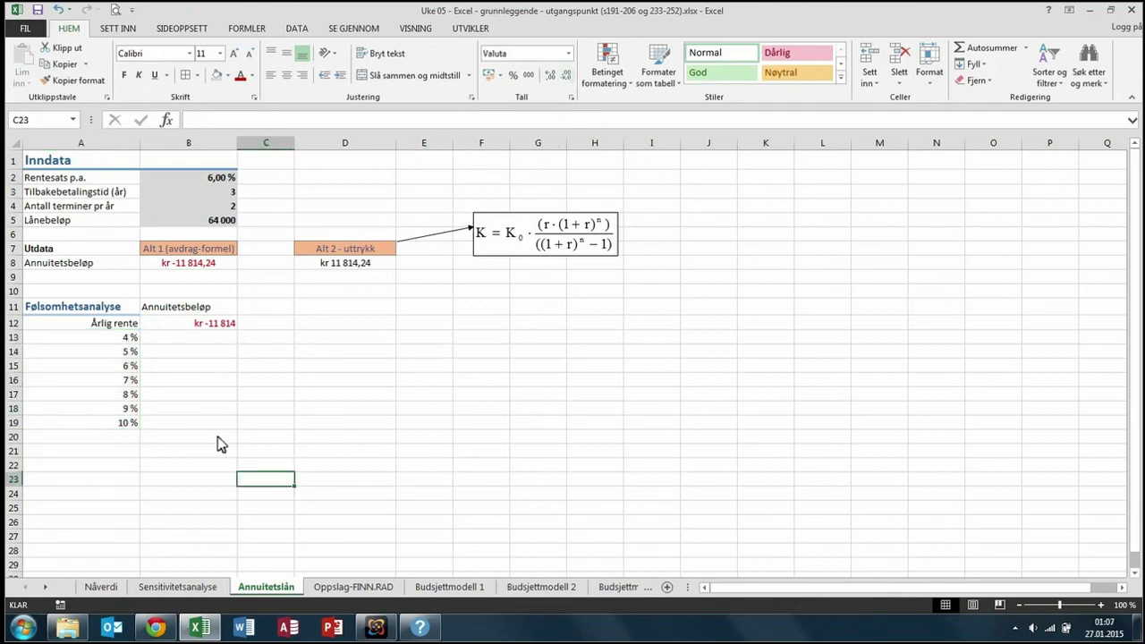
mouse_move(116, 340)
left_mouse_down()
mouse_move(116, 428)
mouse_move(175, 435)
left_mouse_up()
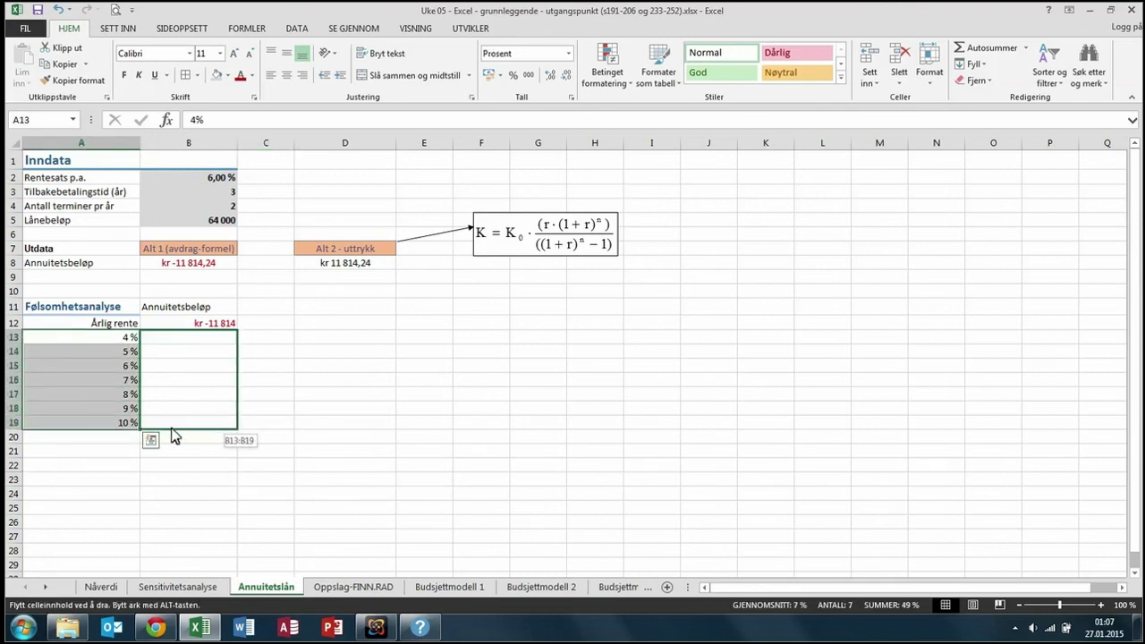
left_click_drag(174, 435, 175, 434)
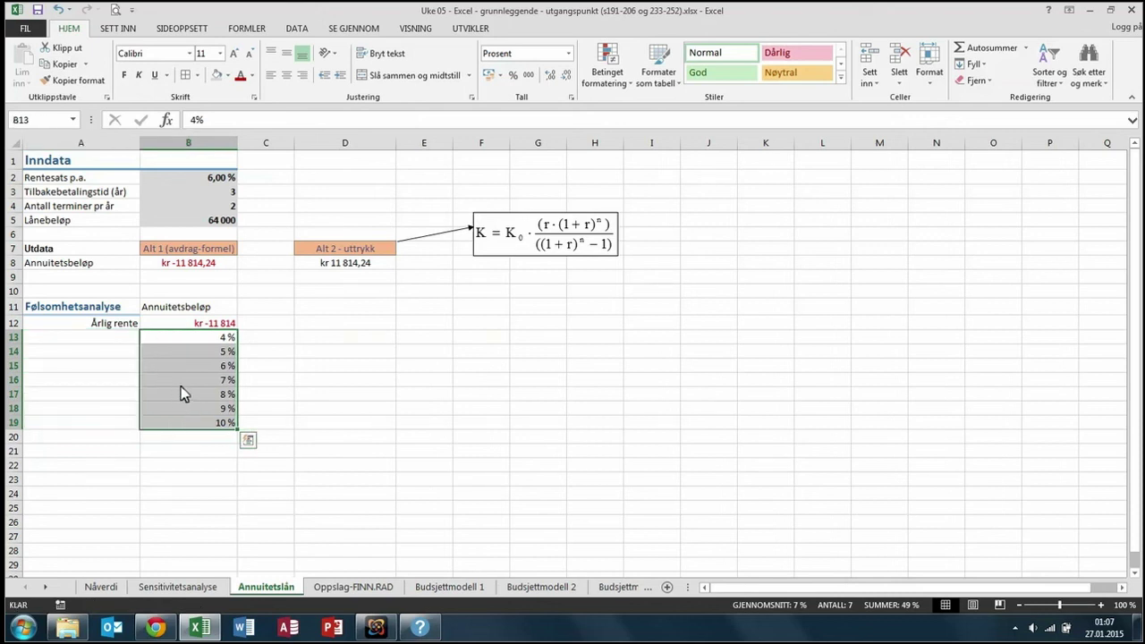
Delete the Årlig rente label in A12, leaving B12's =B8 payment link as the table corner.
left_click(111, 327)
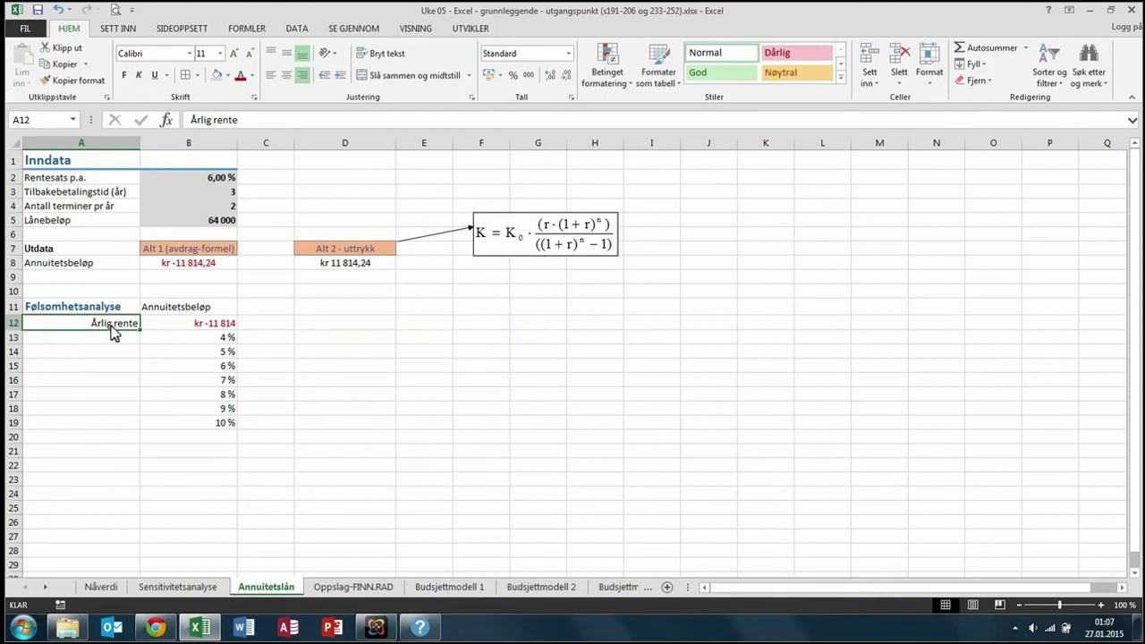
key("Delete")
left_click(215, 326)
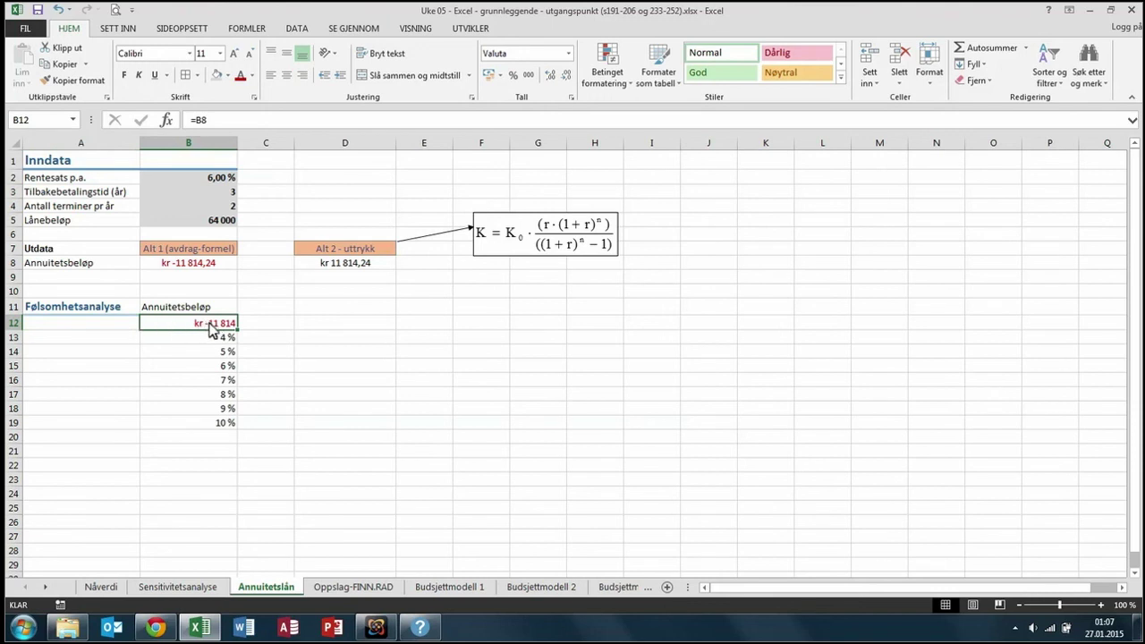
left_click_drag(228, 340, 225, 422)
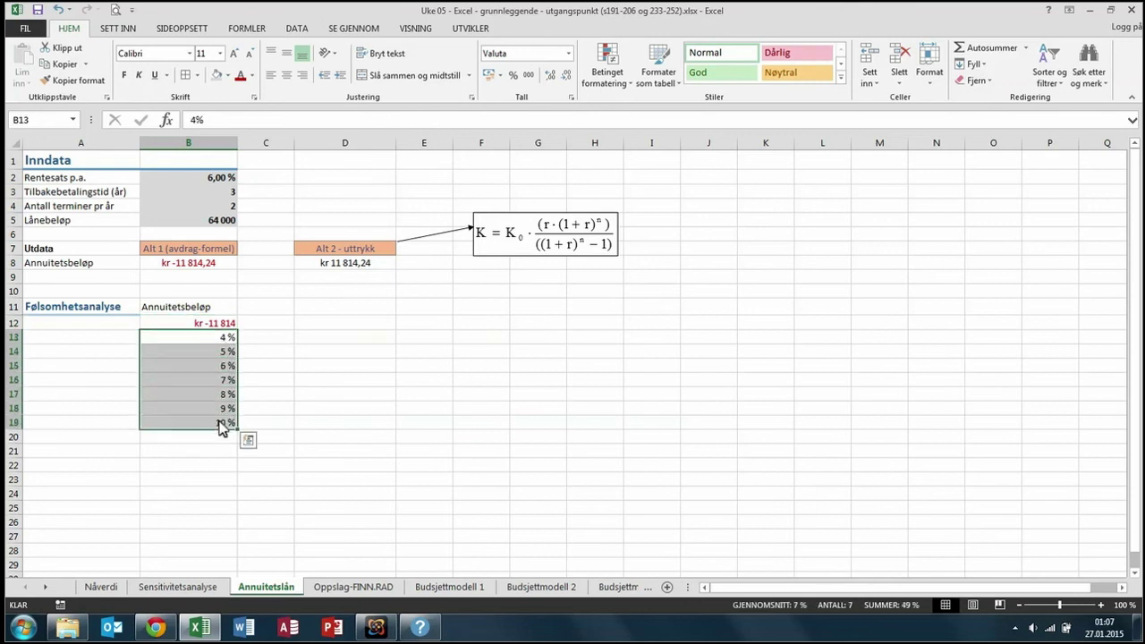
left_click(261, 325)
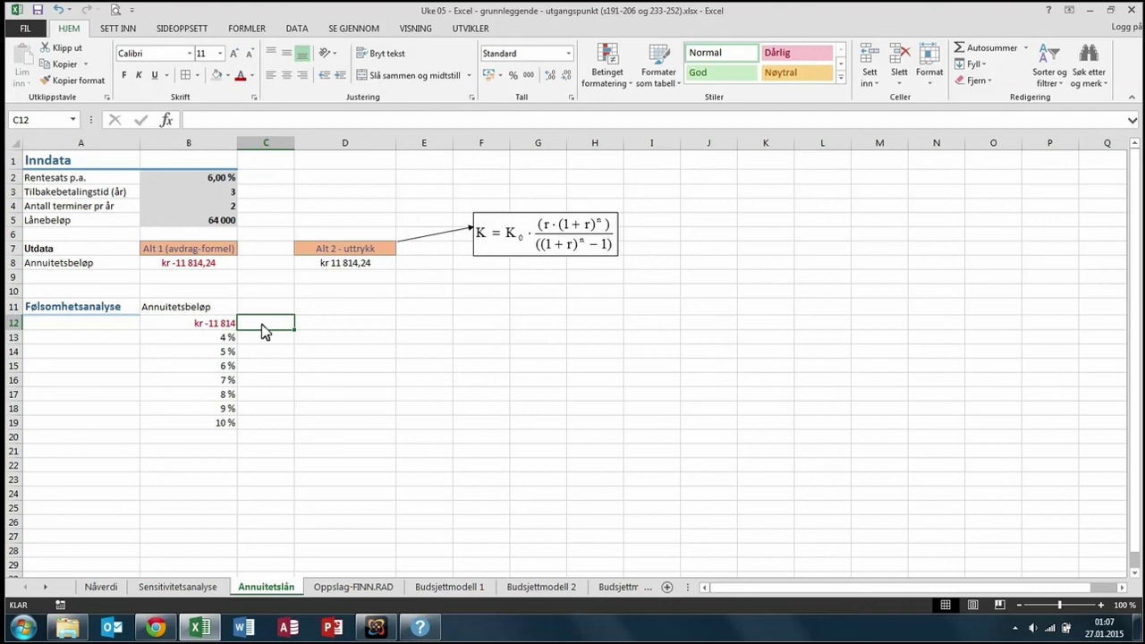
Enter 60000 in C12 and =C12+2000 in D12, filled across to H12 for 60000–70000.
type("60000")
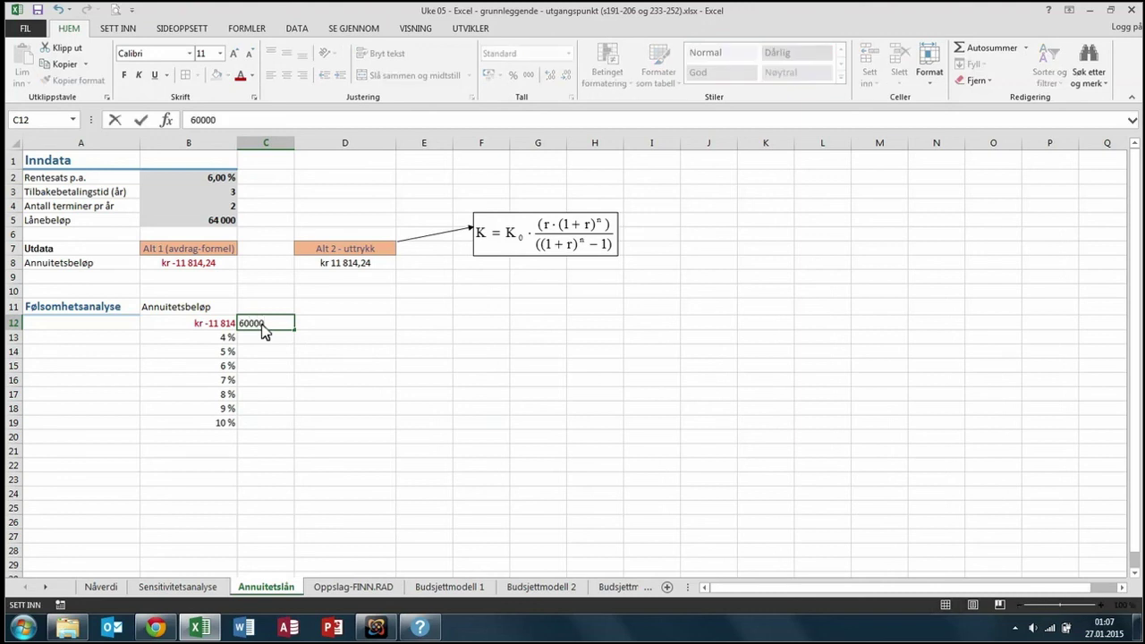
key("Tab")
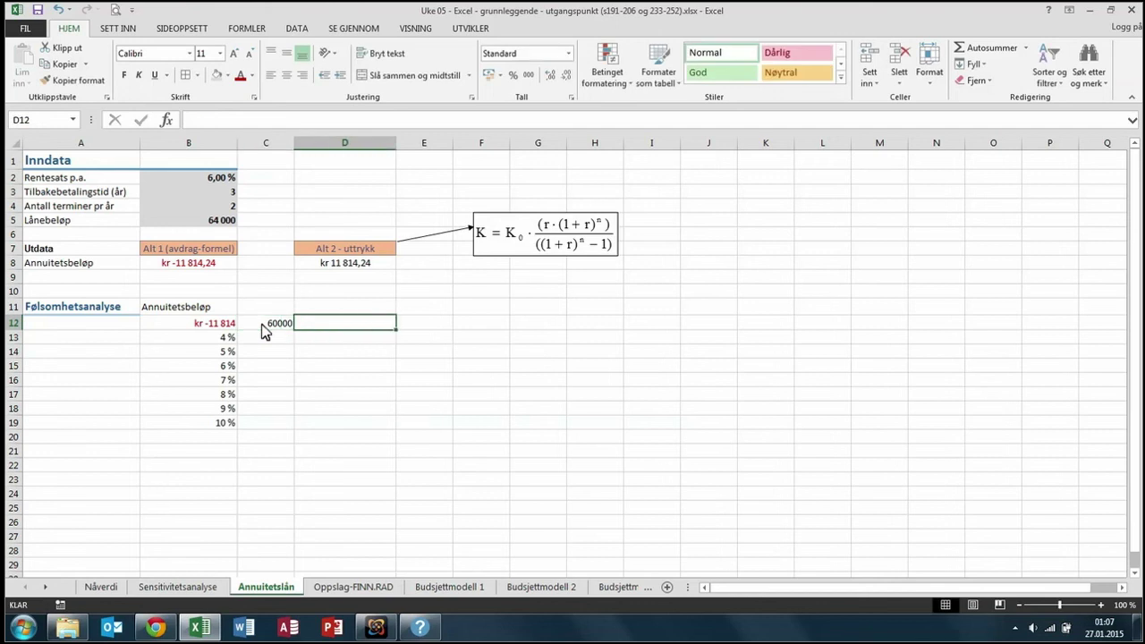
type("=")
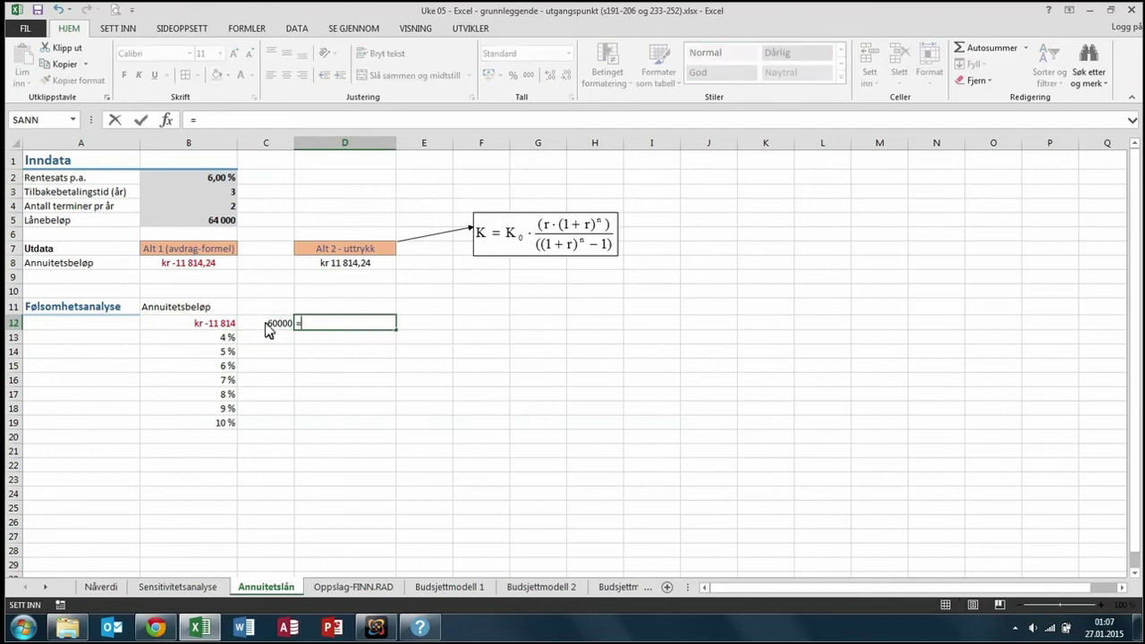
left_click(274, 327)
type("+2000")
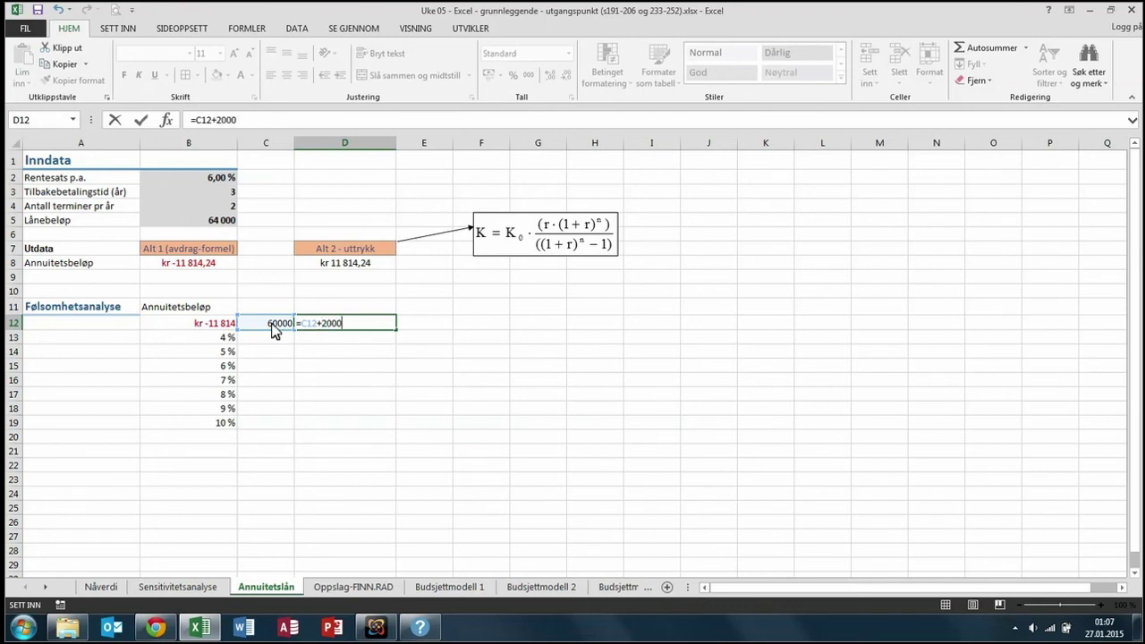
key("Return")
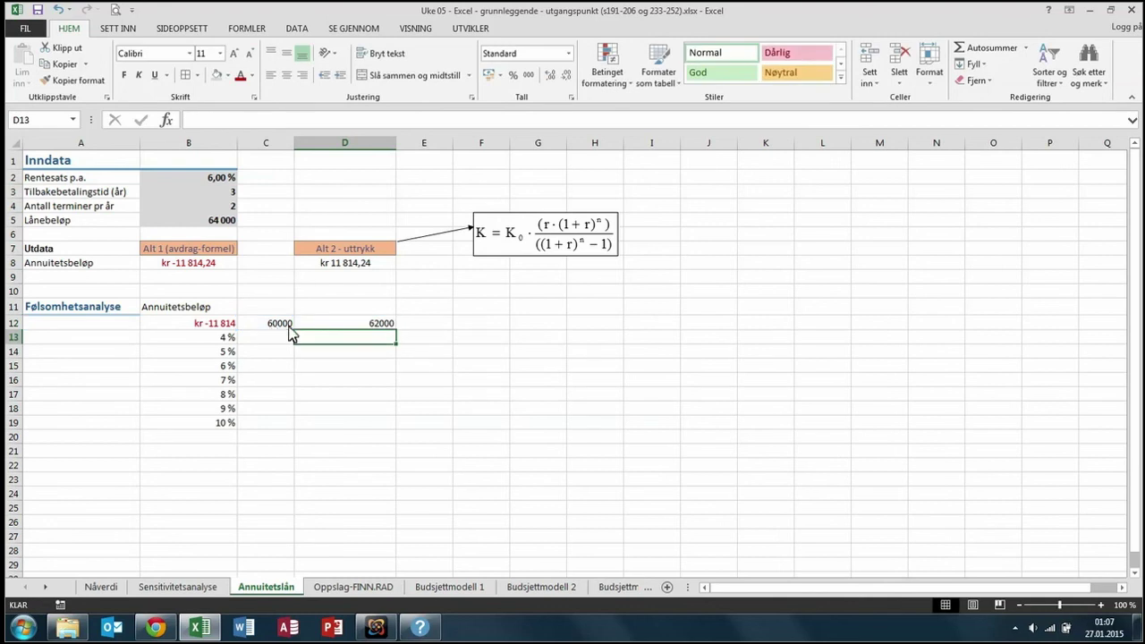
left_click(349, 327)
left_click_drag(396, 329, 617, 329)
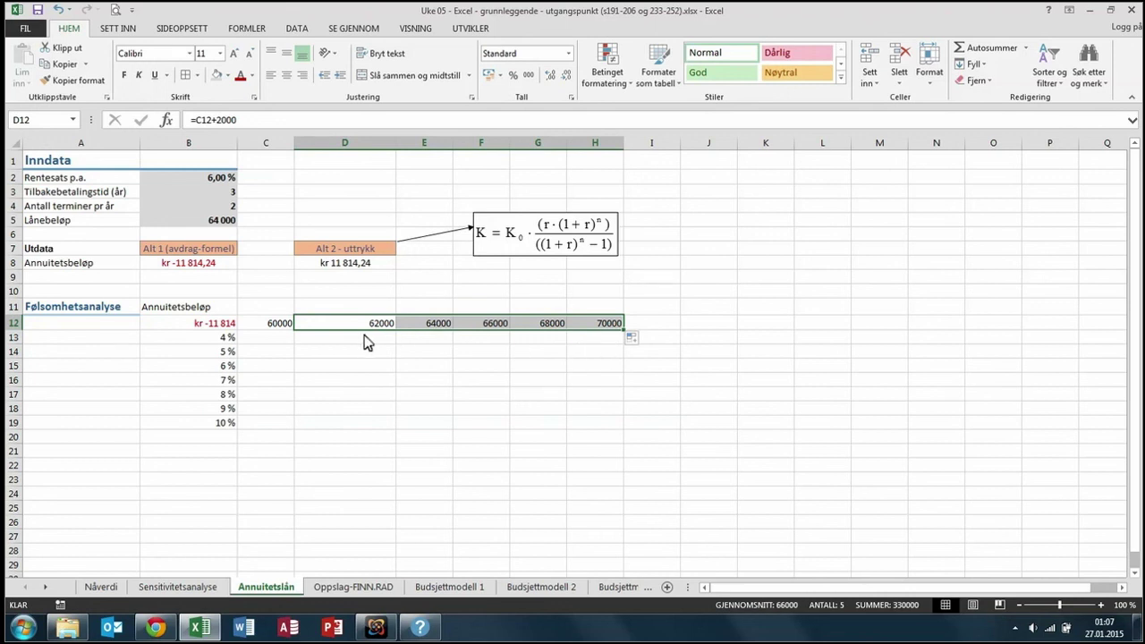
left_click(383, 372)
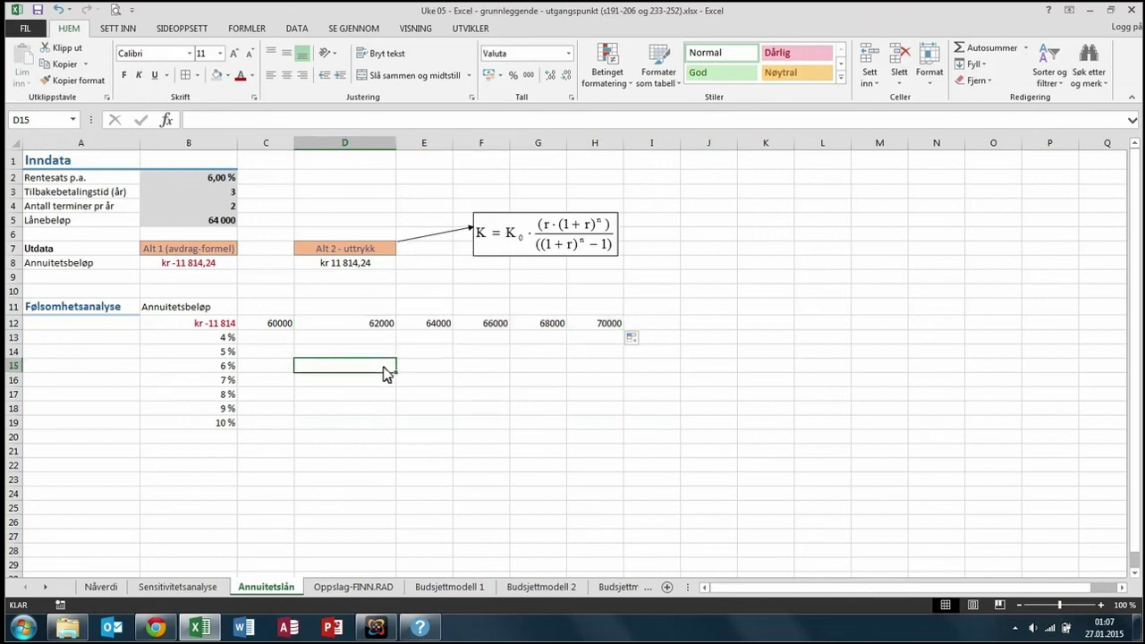
left_click(226, 327)
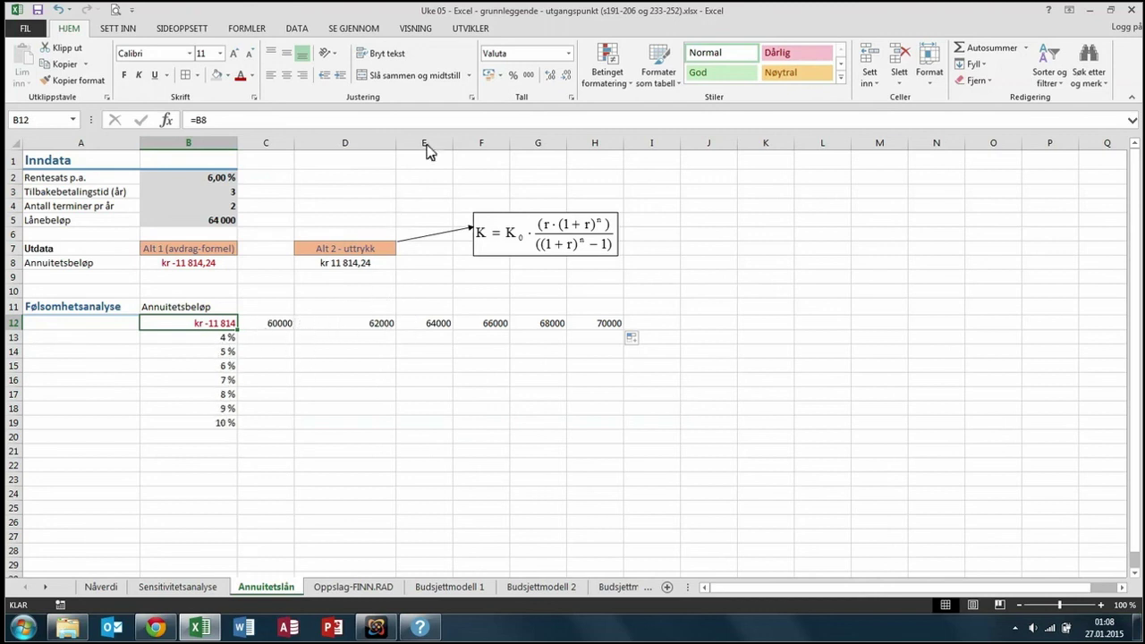
Narrow column D to match the others and select the table range B12:H19.
left_click_drag(396, 143, 365, 143)
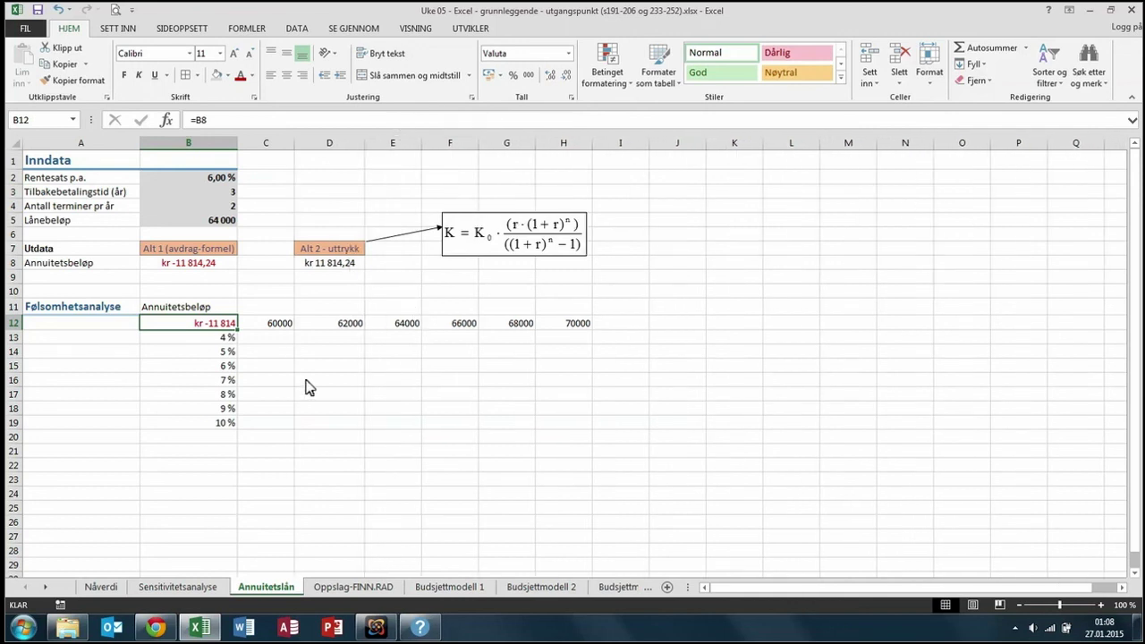
mouse_move(211, 329)
left_mouse_down()
mouse_move(302, 421)
mouse_move(552, 427)
left_mouse_up()
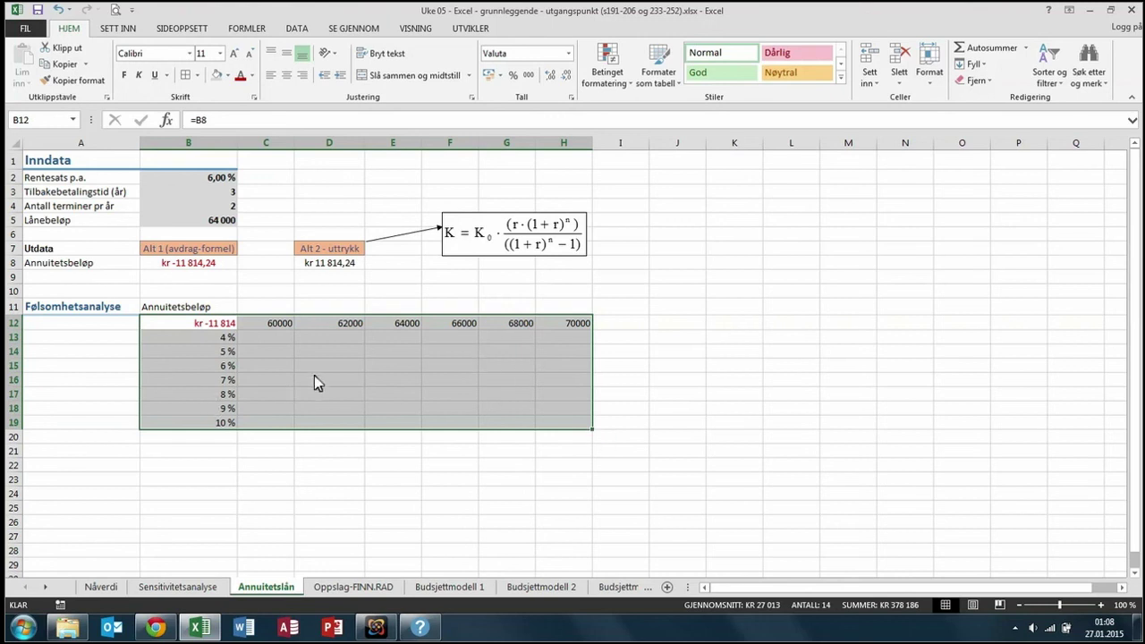
Create a Data Table on B12:H19 with row input B5 and column input B2.
left_click(299, 29)
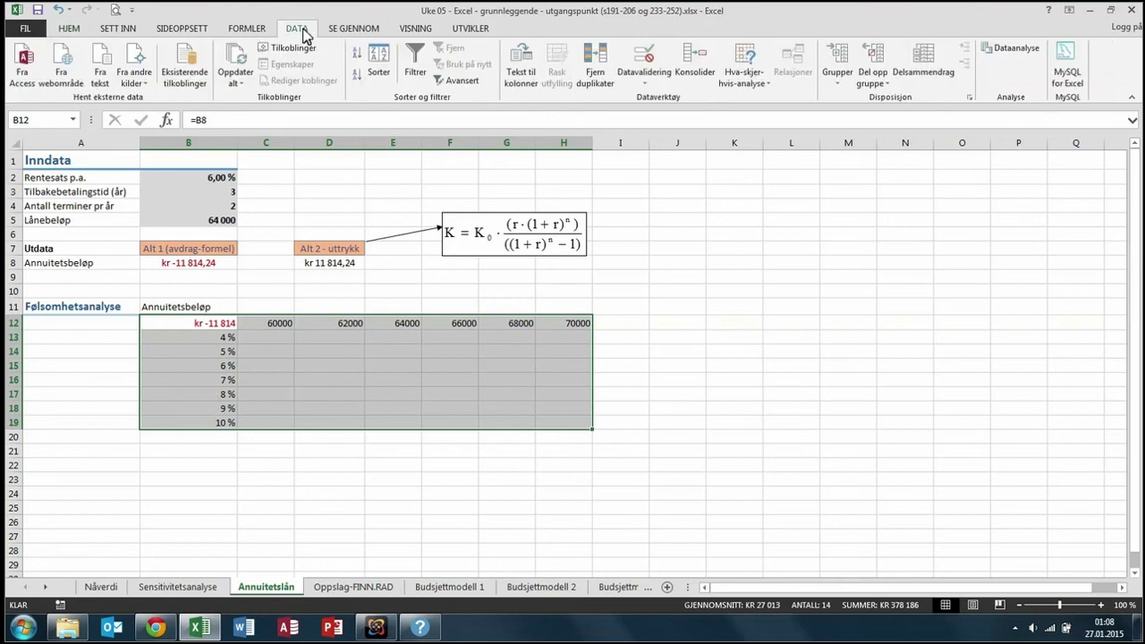
left_click(759, 83)
left_click(761, 132)
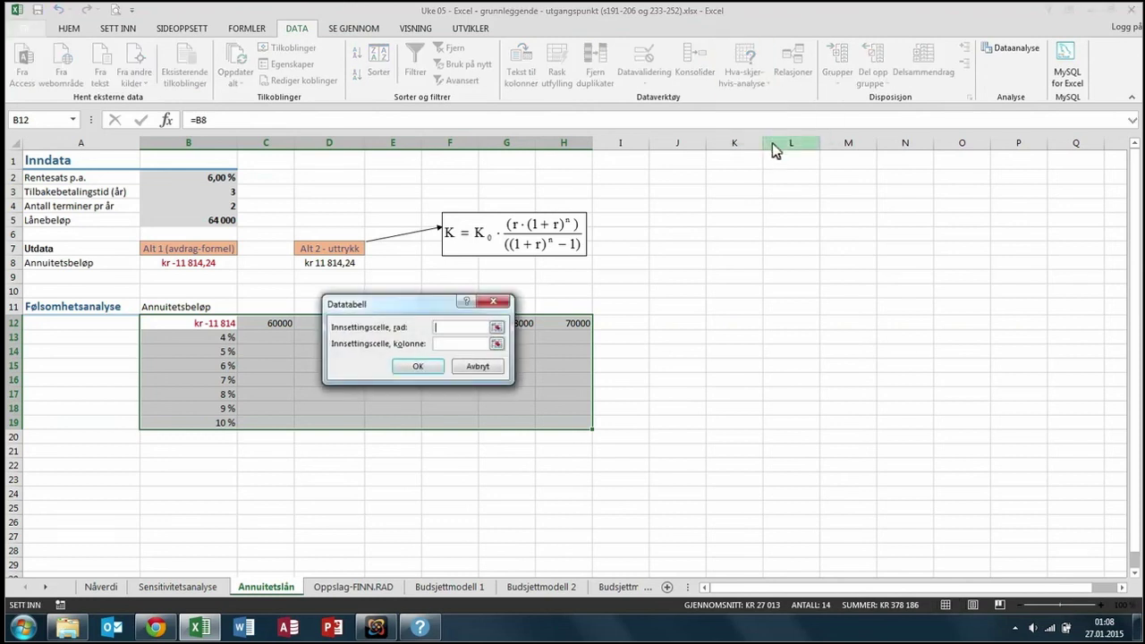
mouse_move(384, 305)
left_mouse_down()
mouse_move(691, 270)
mouse_move(695, 280)
left_mouse_up()
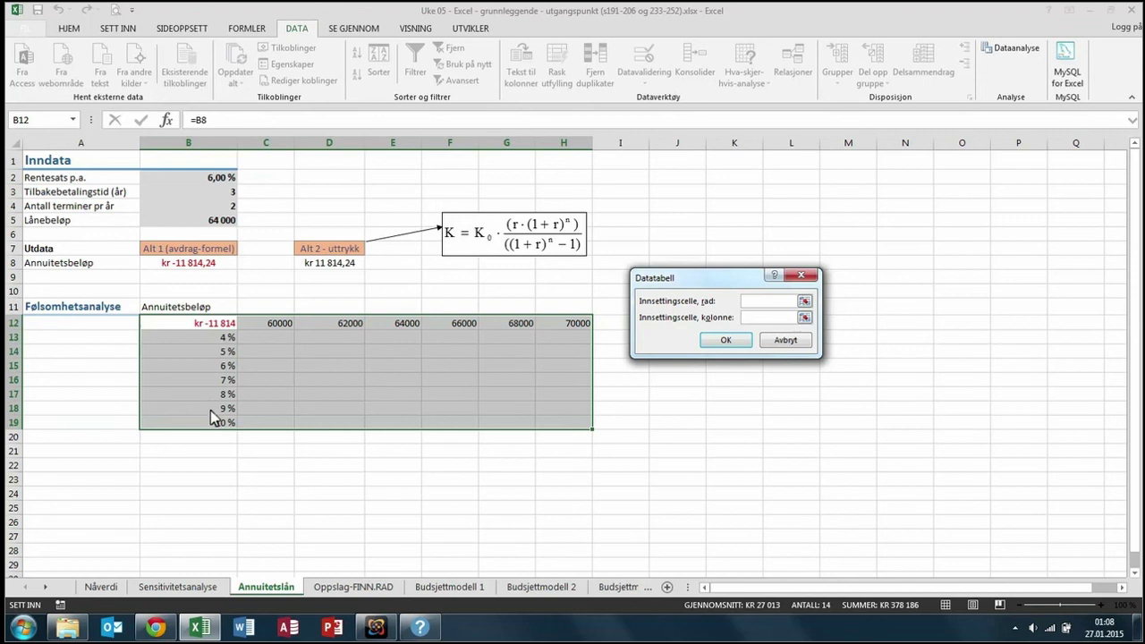
left_click(215, 179)
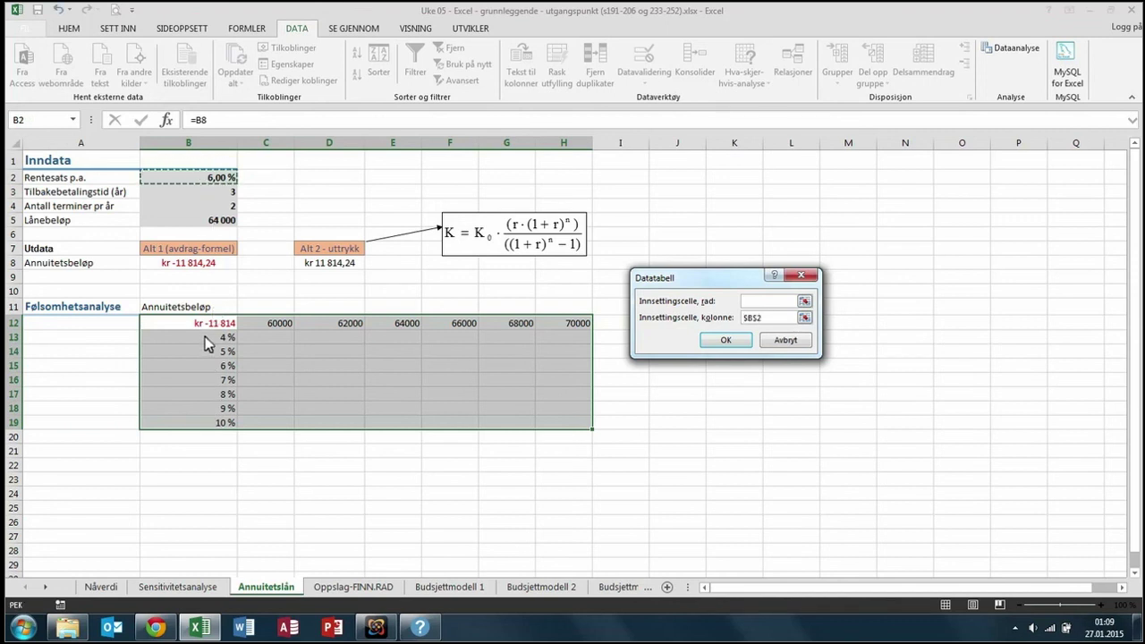
left_click(769, 303)
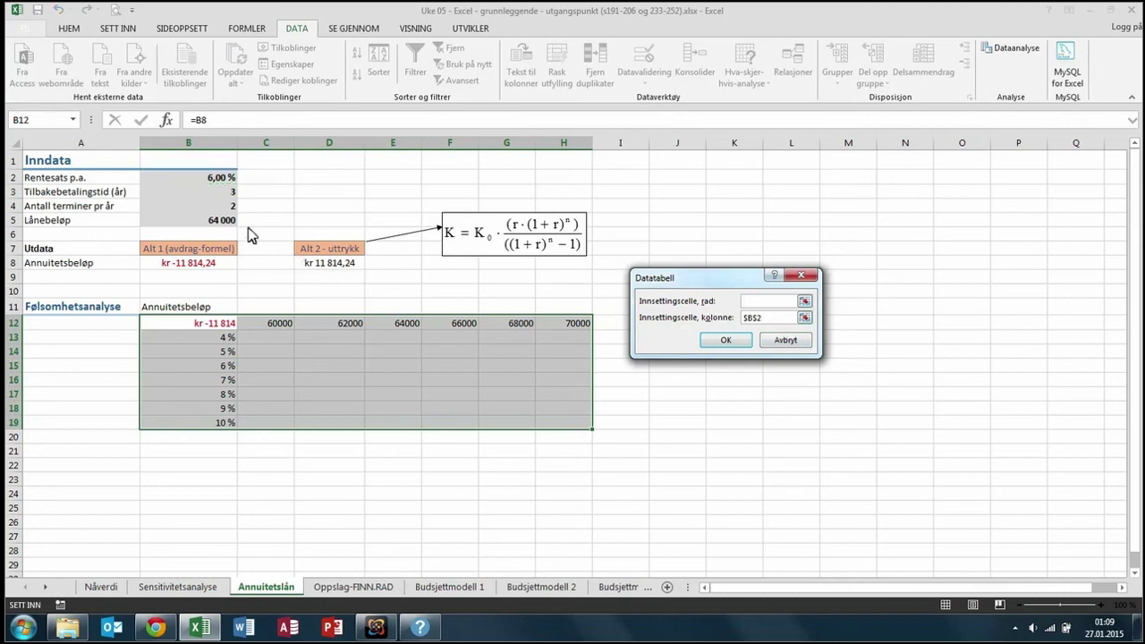
left_click(218, 225)
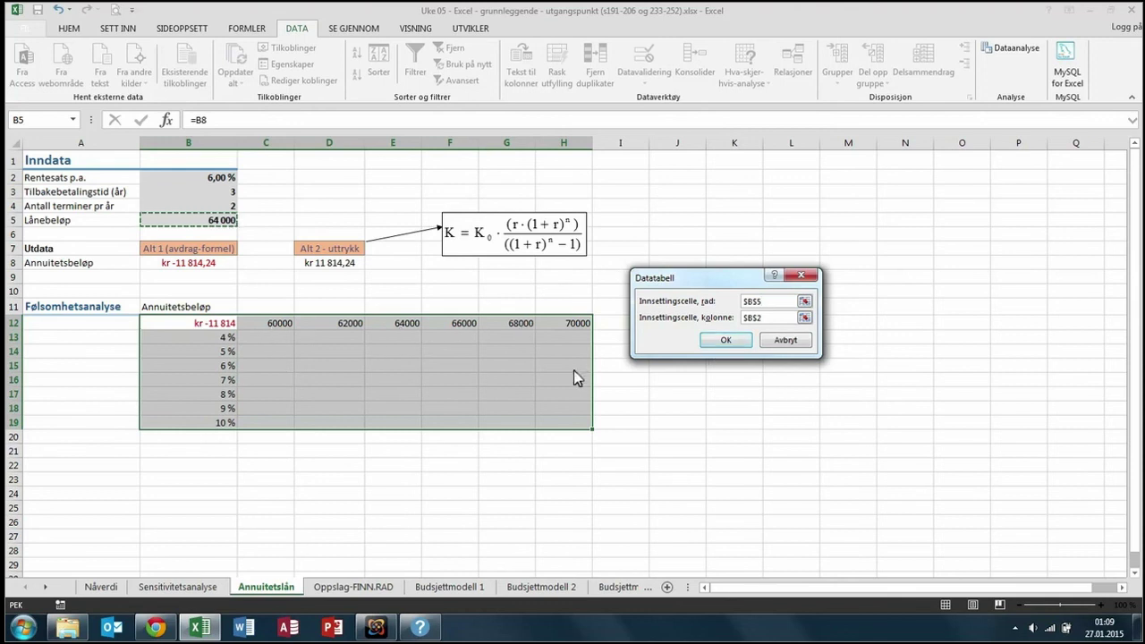
left_click(726, 343)
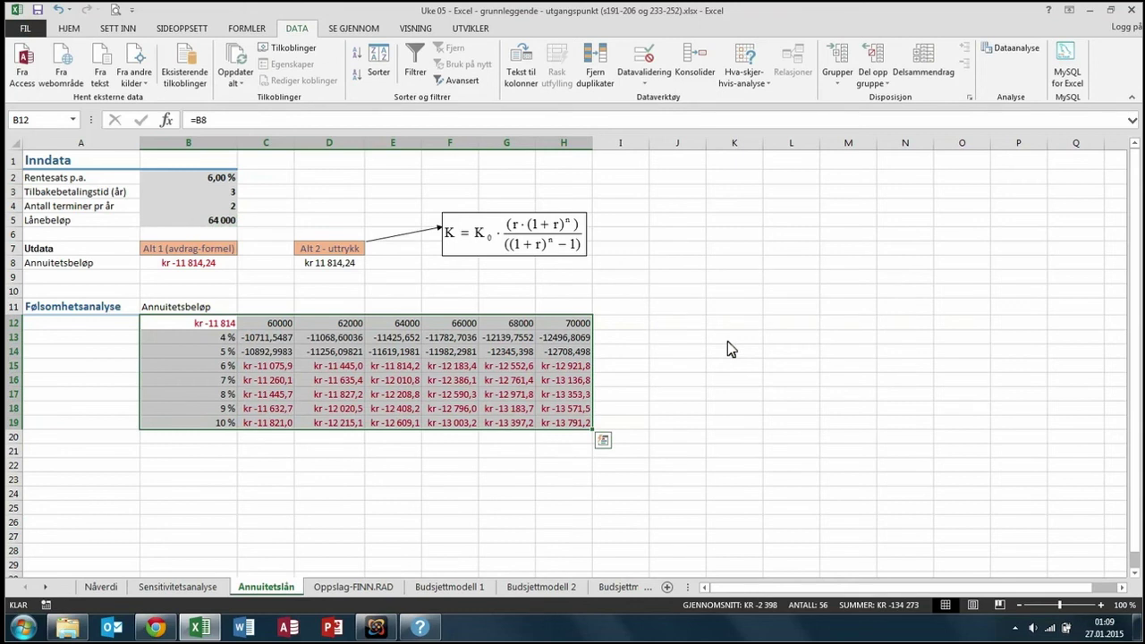
left_click(306, 391)
Show the payments in C13:H19 with no decimals, from -10712 to -13791.
mouse_move(269, 340)
left_mouse_down()
mouse_move(331, 398)
mouse_move(560, 426)
left_mouse_up()
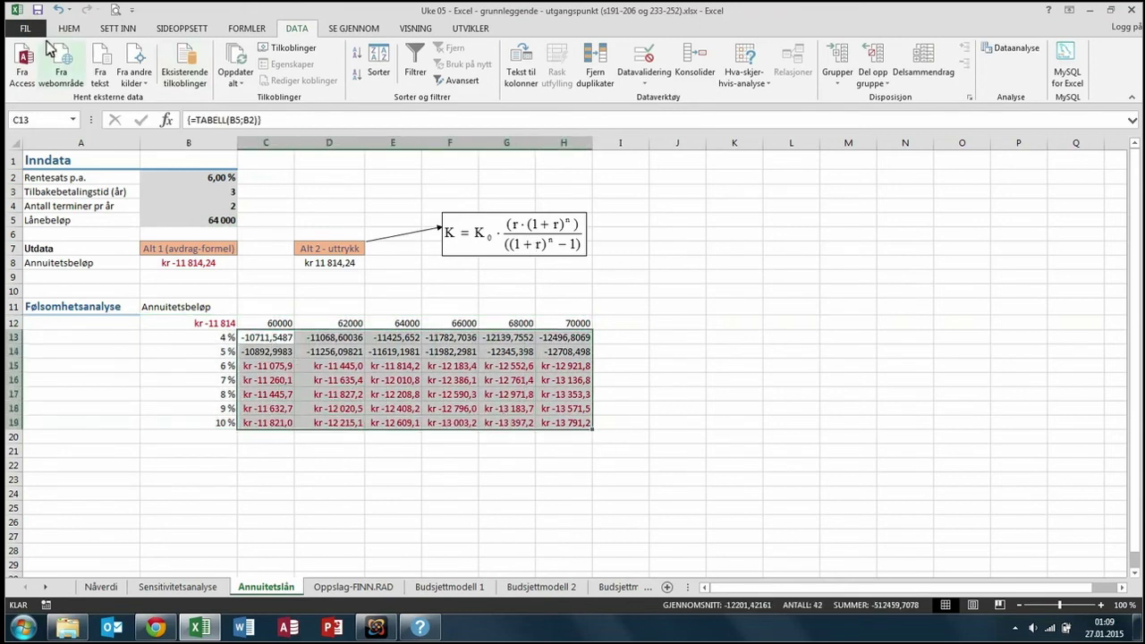
left_click(69, 28)
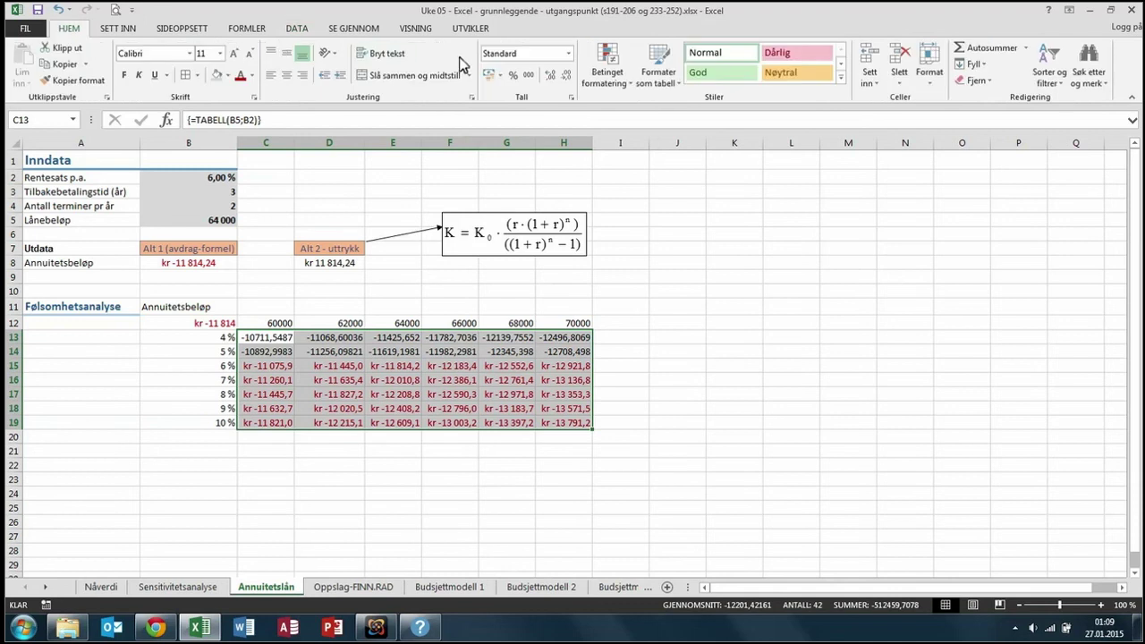
left_click(569, 55)
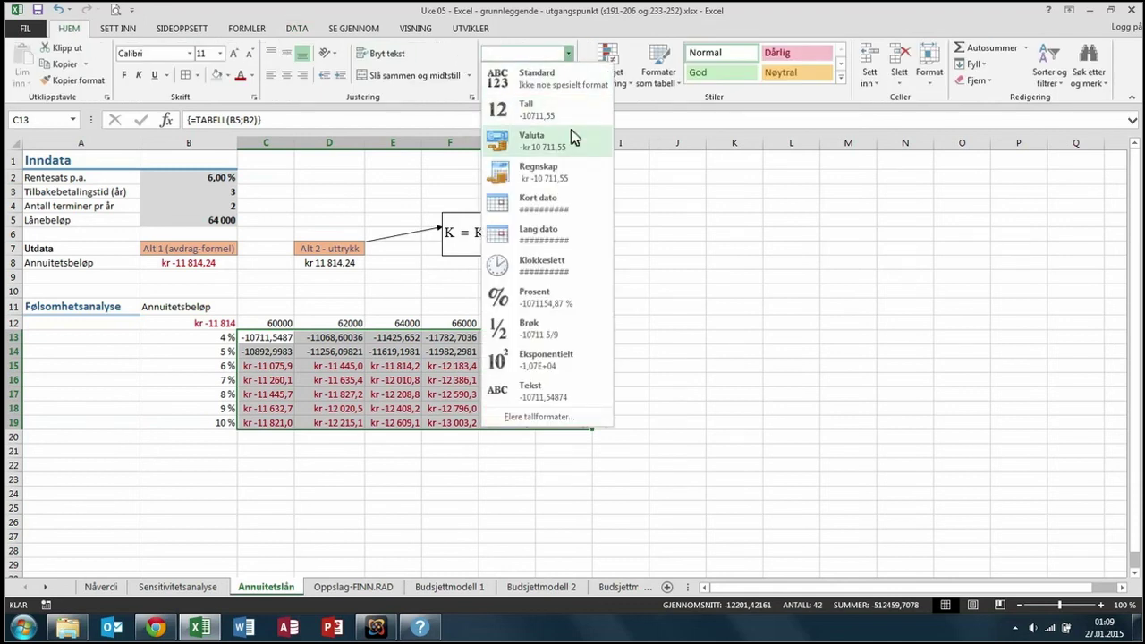
left_click(450, 105)
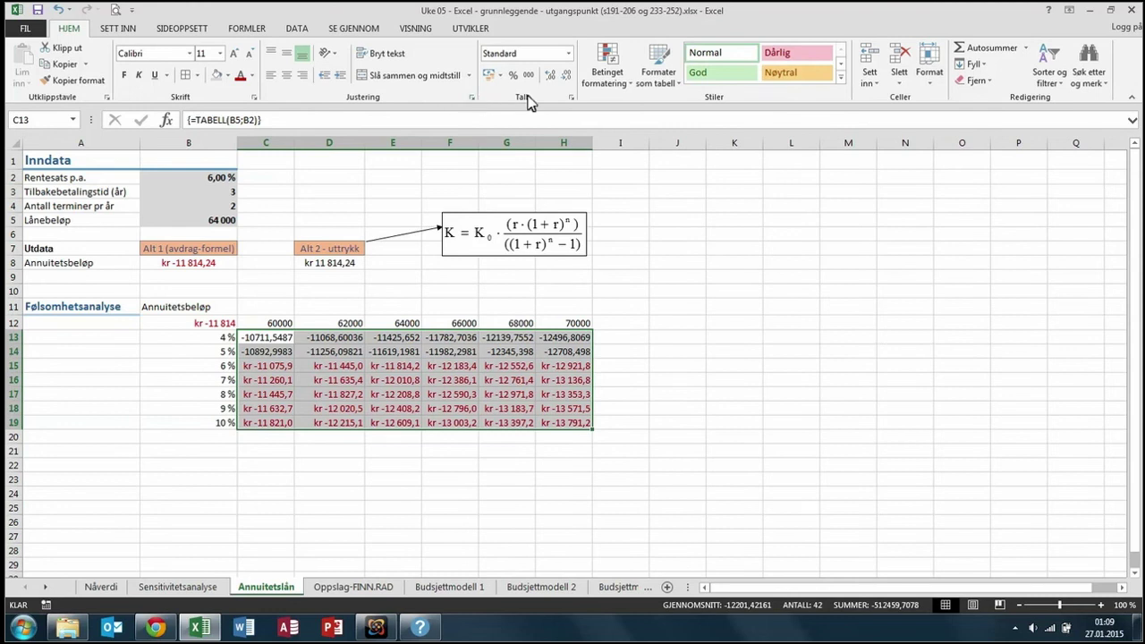
left_click(565, 76)
left_click(564, 76)
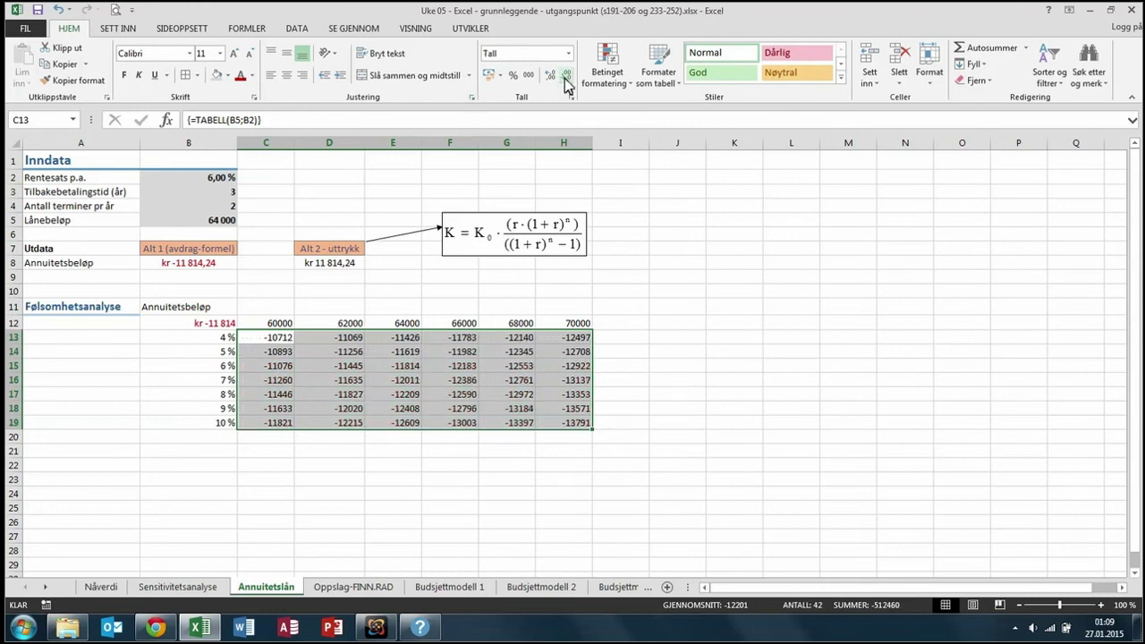
left_click(679, 393)
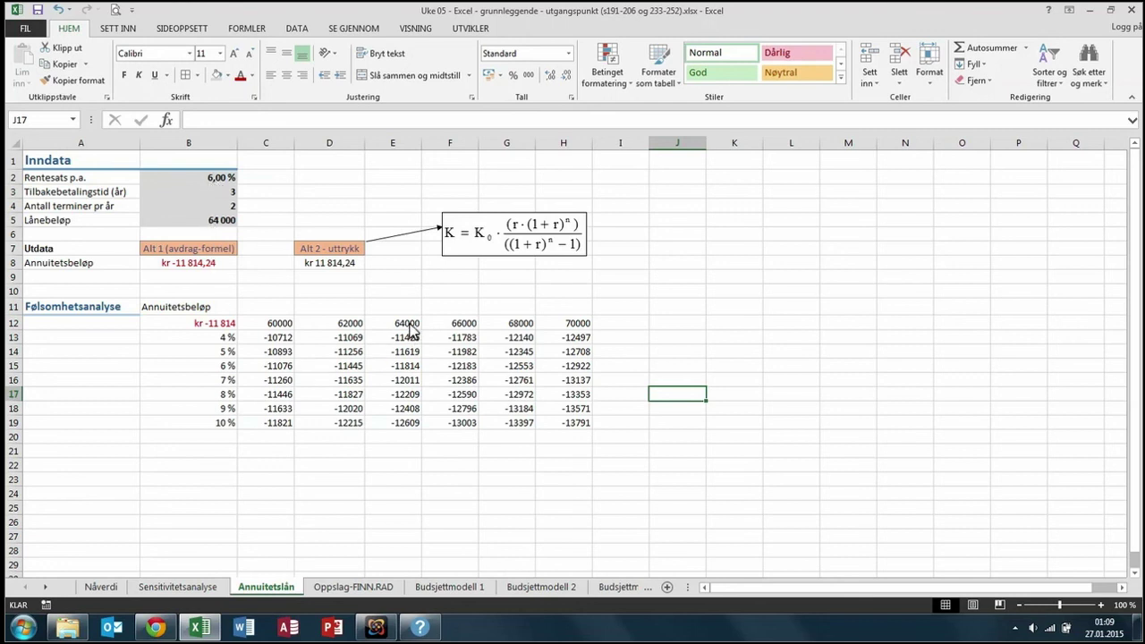
left_click(408, 367)
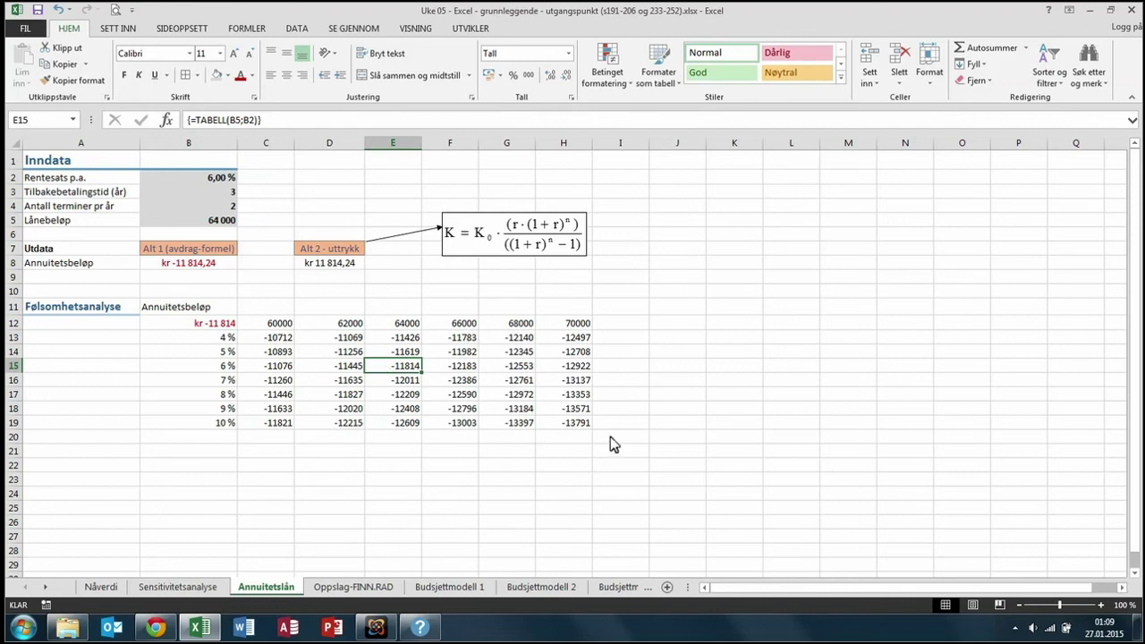
left_click(578, 425)
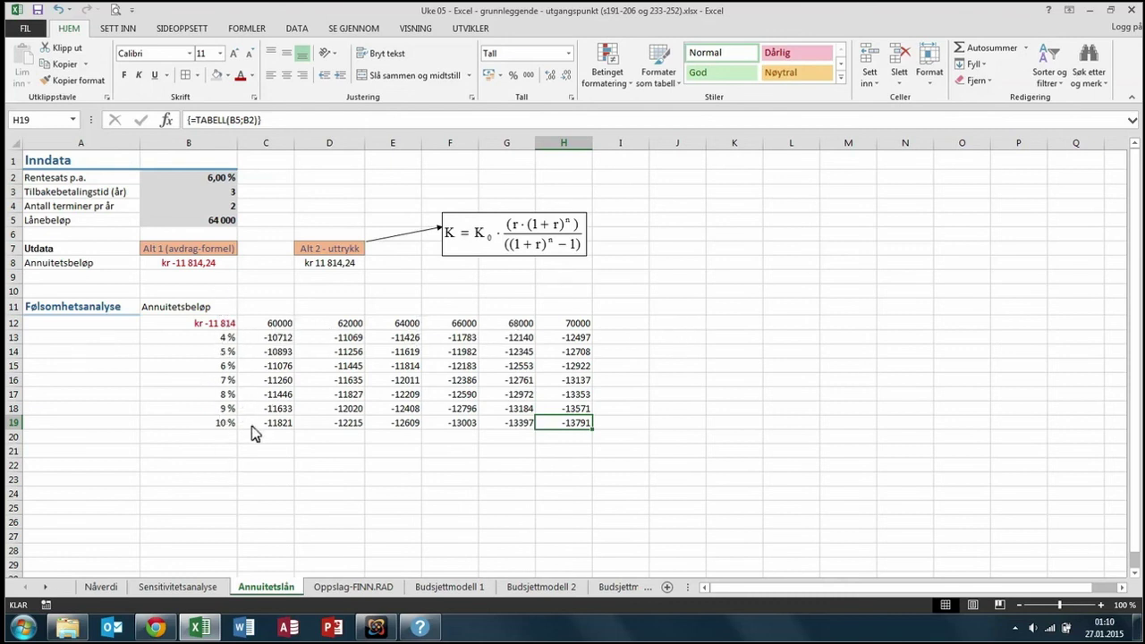
left_click(120, 380)
left_click(121, 410)
left_click(109, 398)
left_click(113, 387)
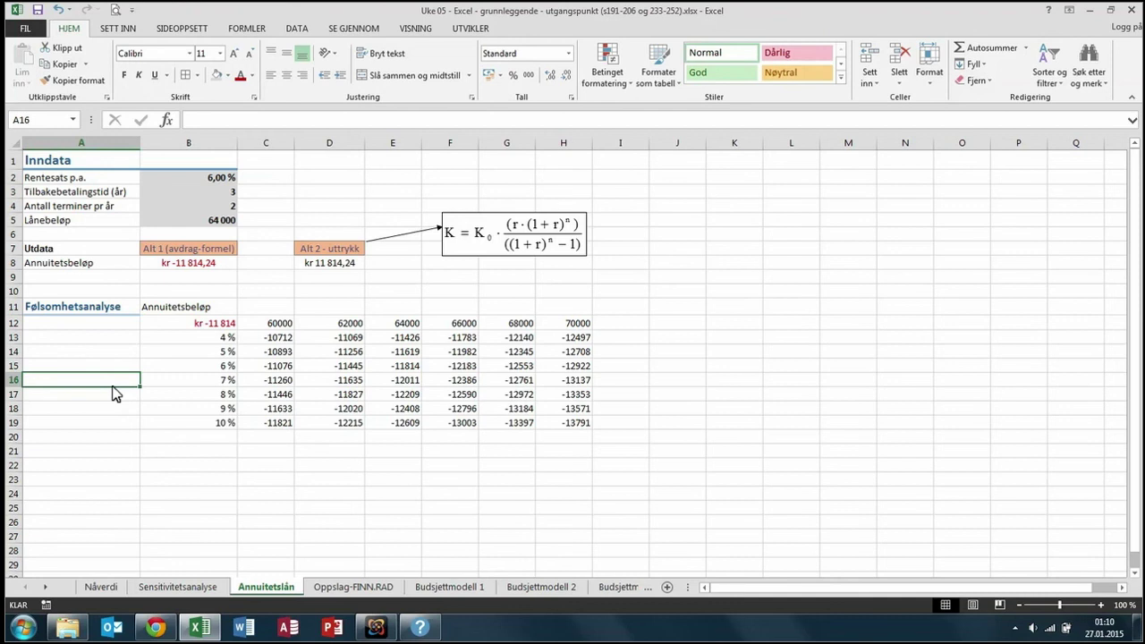
left_click(719, 355)
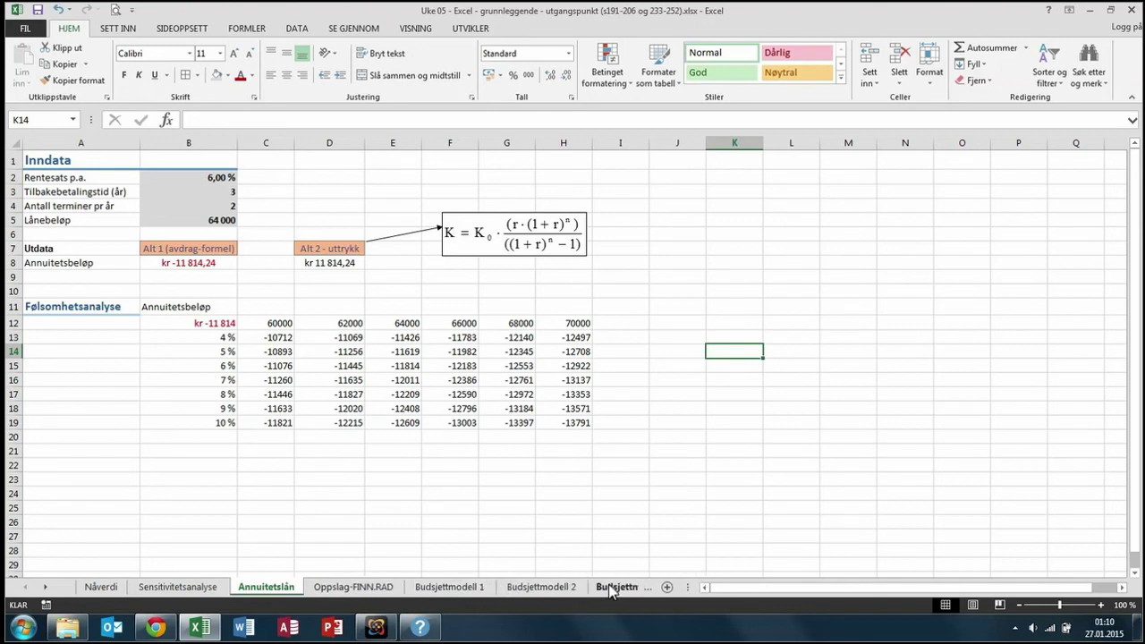
left_click(143, 495)
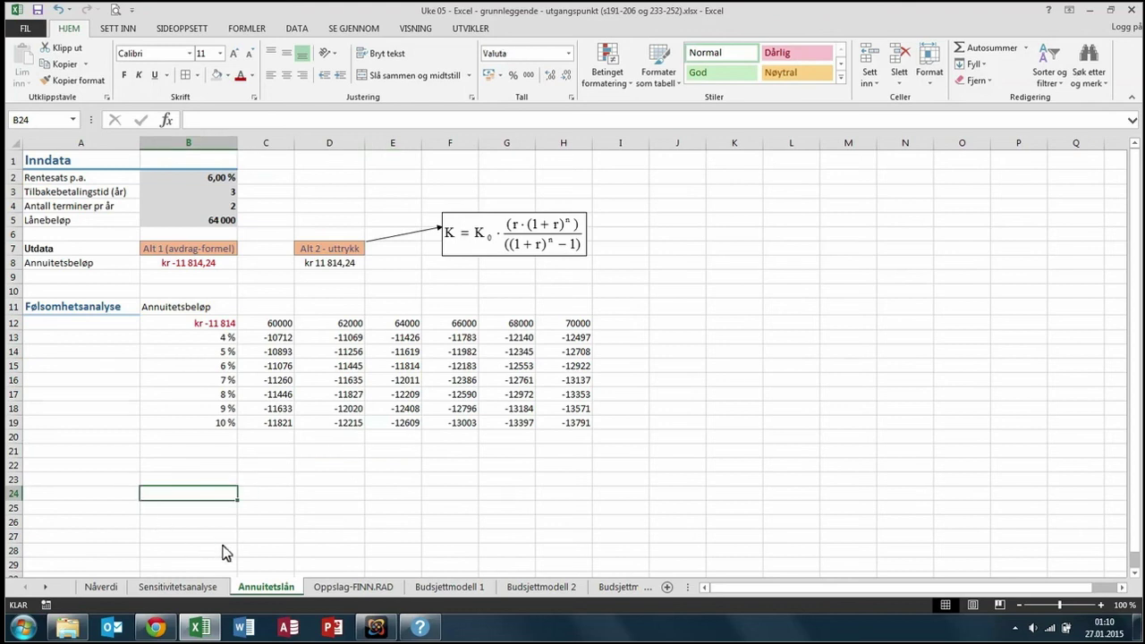